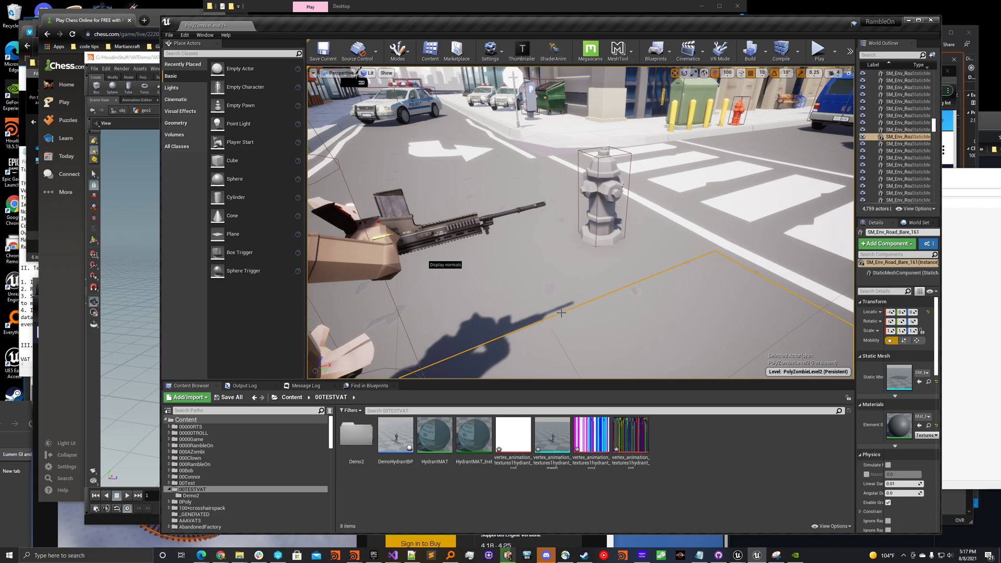
Step: Play-test the level, shoot the red fire hydrant to shatter it, and stop the game session
{"action": "key", "text": "alt+p"}
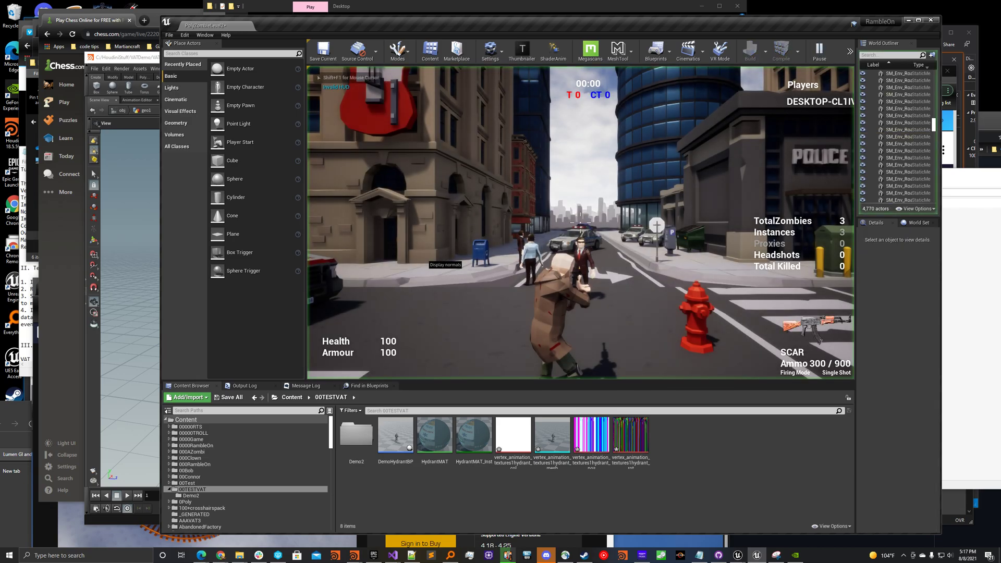
{"action": "left_click", "coordinate": [580, 221]}
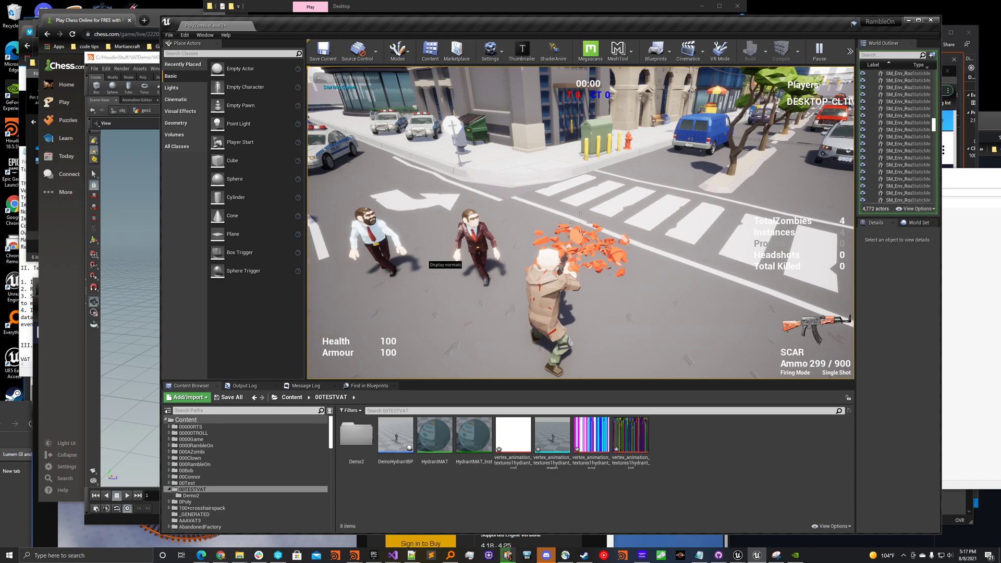
{"action": "key", "text": "Escape"}
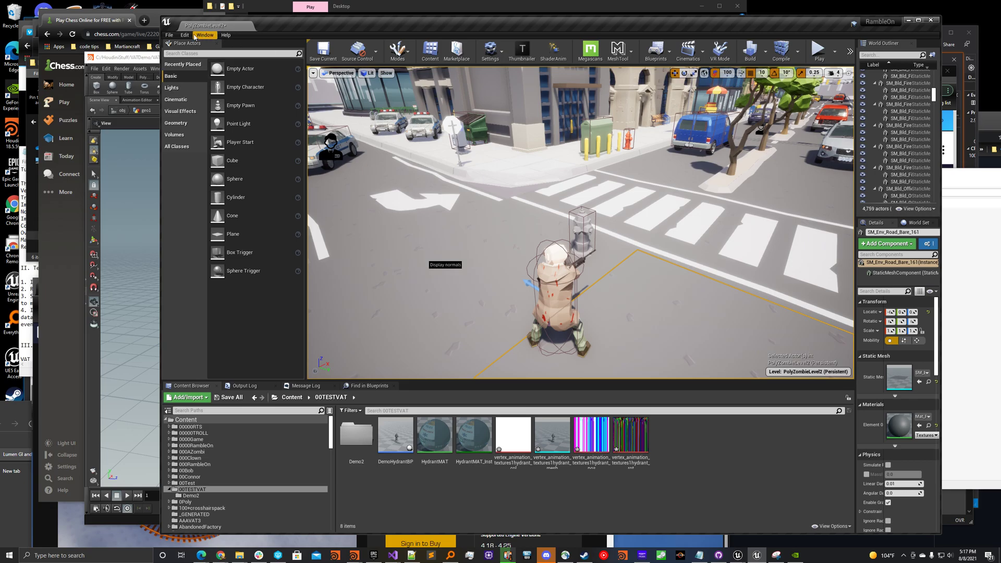
Step: Switch to Houdini and enlarge the network editor around the file1 end of the geo1 node chain
{"action": "left_click", "coordinate": [140, 57]}
{"action": "scroll", "coordinate": [699, 399], "scroll_direction": "down", "scroll_amount": 2}
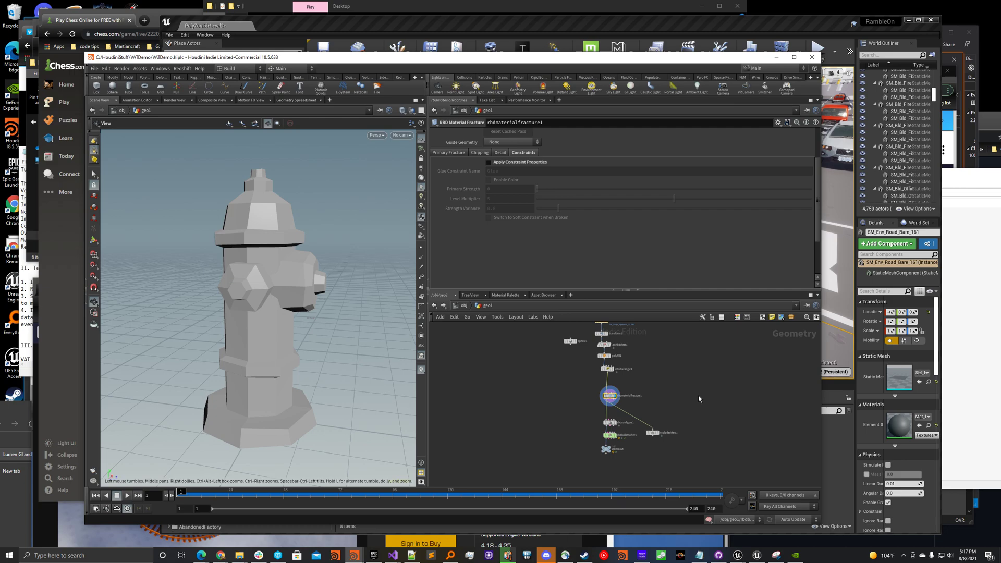
{"action": "middle_click_drag", "start_coordinate": [680, 380], "coordinate": [687, 432]}
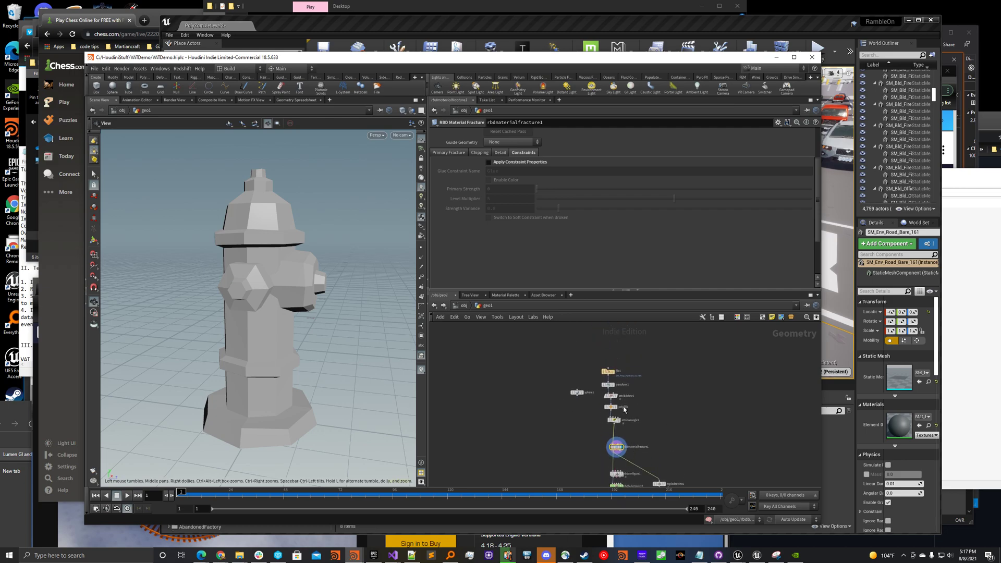
{"action": "left_click_drag", "start_coordinate": [576, 389], "coordinate": [562, 397]}
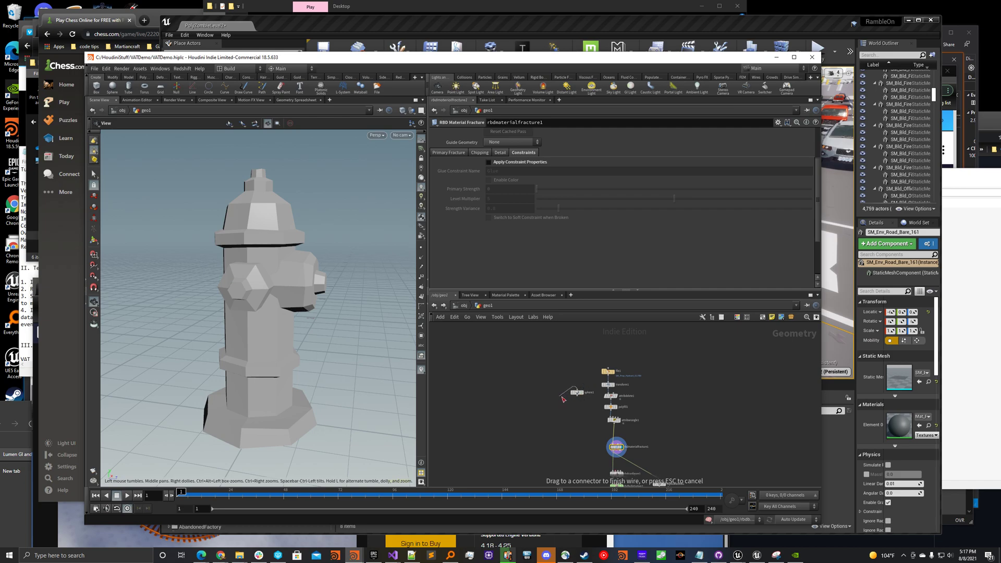
{"action": "key", "text": "Escape"}
{"action": "scroll", "coordinate": [589, 387], "scroll_direction": "up", "scroll_amount": 4}
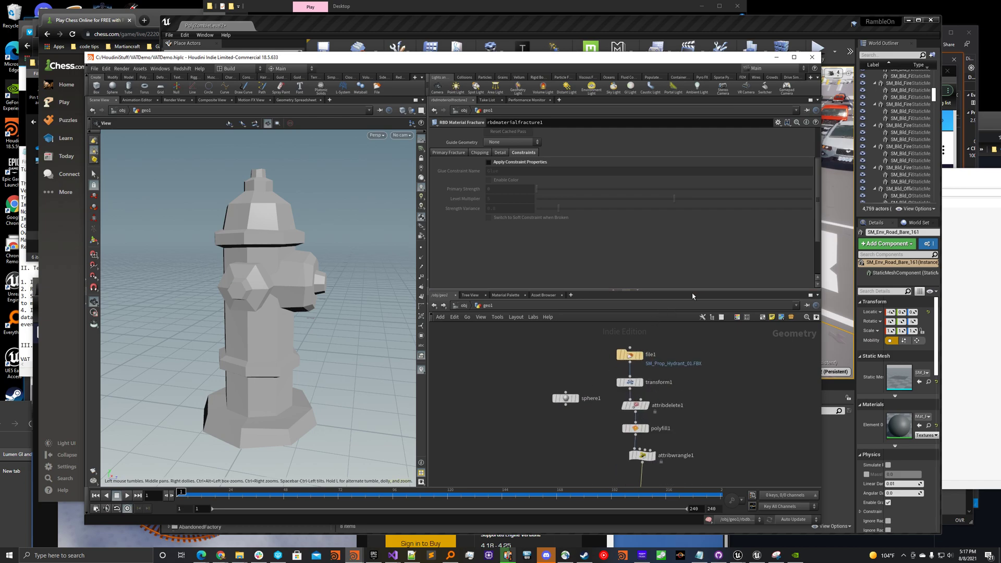
{"action": "left_click_drag", "start_coordinate": [693, 295], "coordinate": [695, 274]}
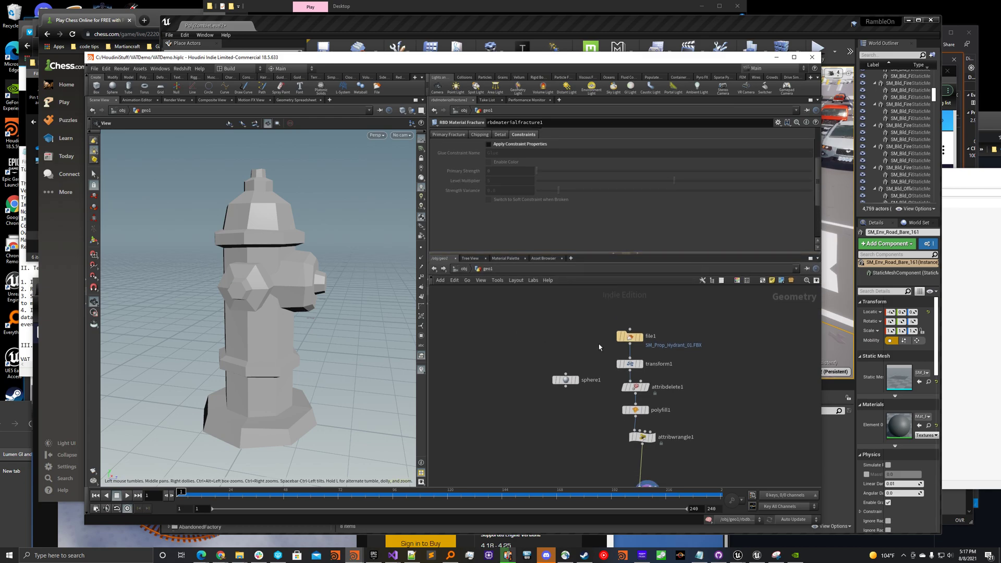
{"action": "middle_click_drag", "start_coordinate": [757, 372], "coordinate": [767, 380]}
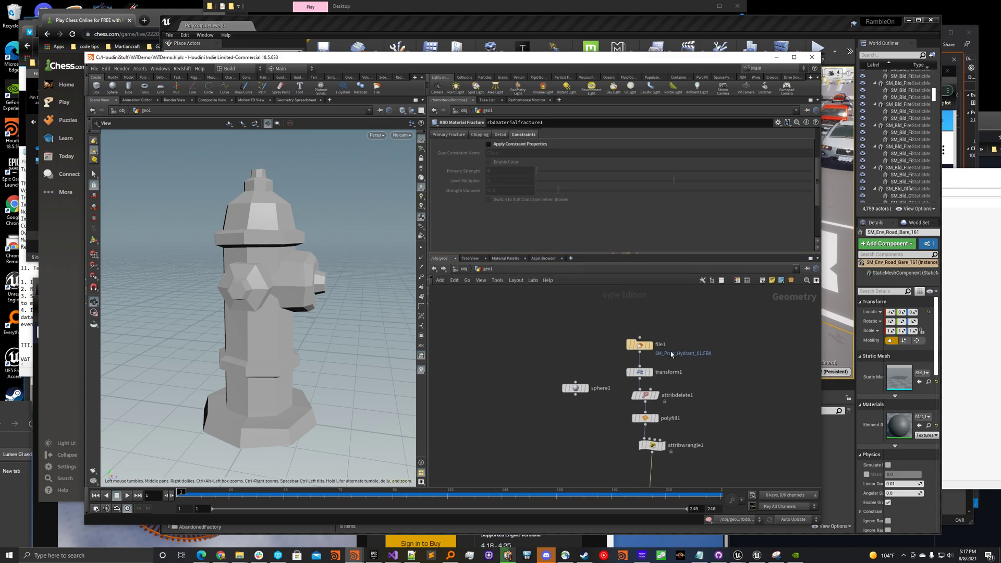
Step: Inspect the parameters of file1 and transform1, checking the Unreal level briefly before returning to Houdini
{"action": "left_click", "coordinate": [639, 344]}
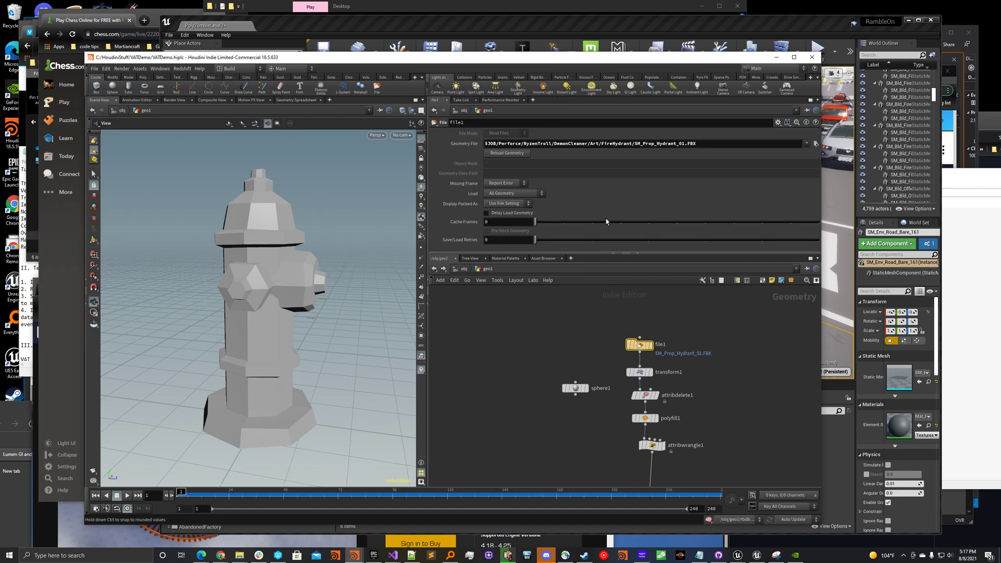
{"action": "left_click", "coordinate": [641, 372]}
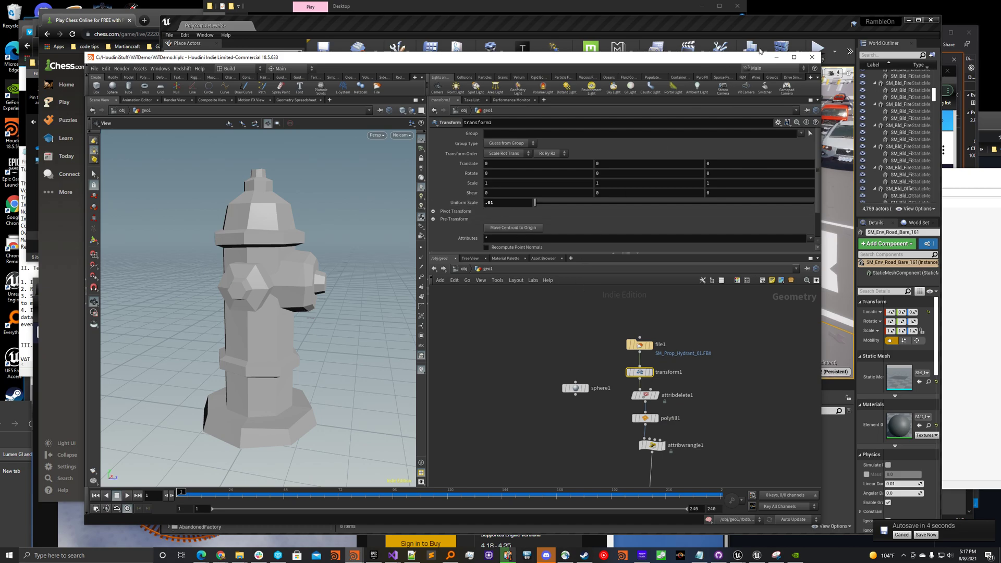
{"action": "left_click", "coordinate": [660, 35]}
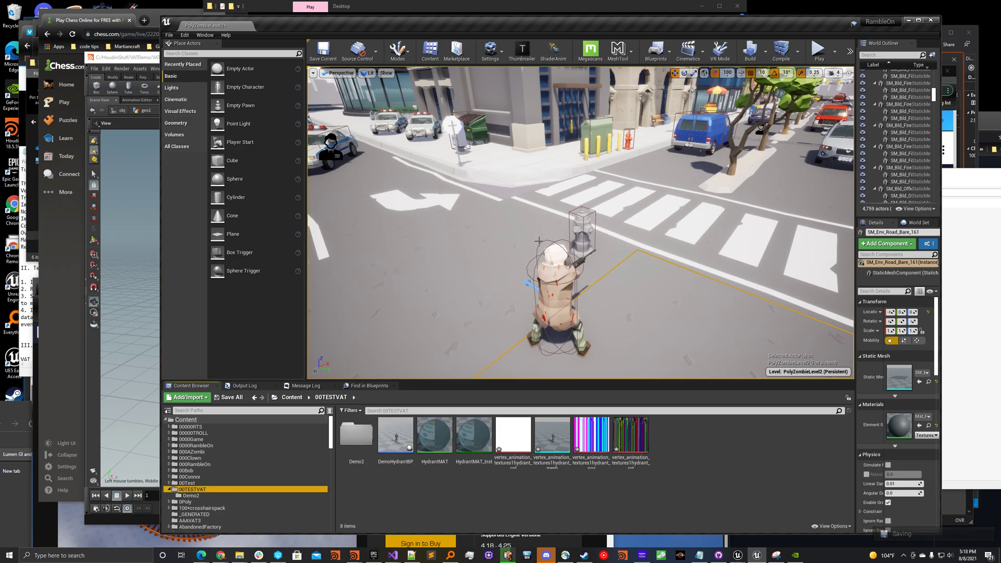
{"action": "key", "text": "alt+Tab"}
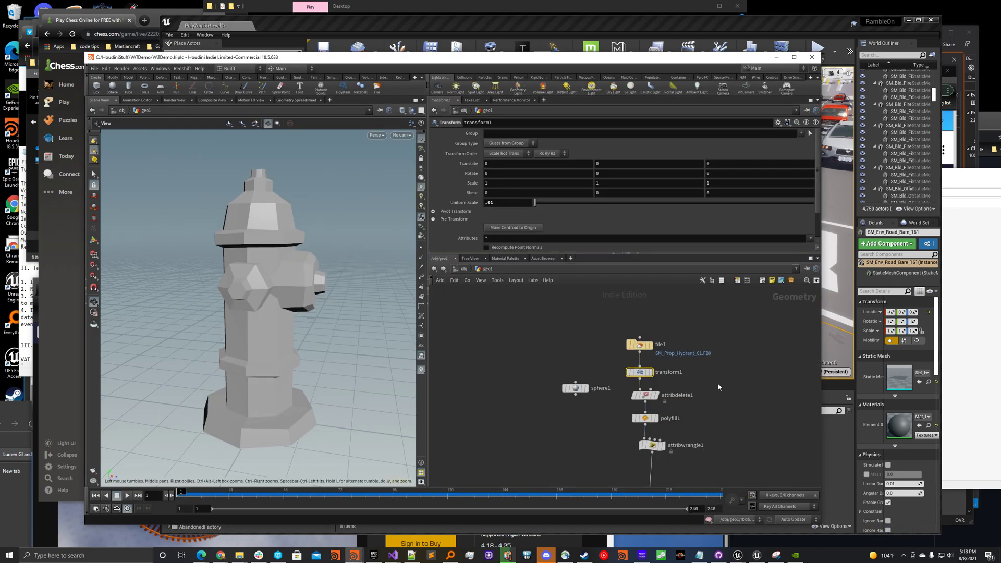
{"action": "scroll", "coordinate": [716, 388], "scroll_direction": "up", "scroll_amount": 2}
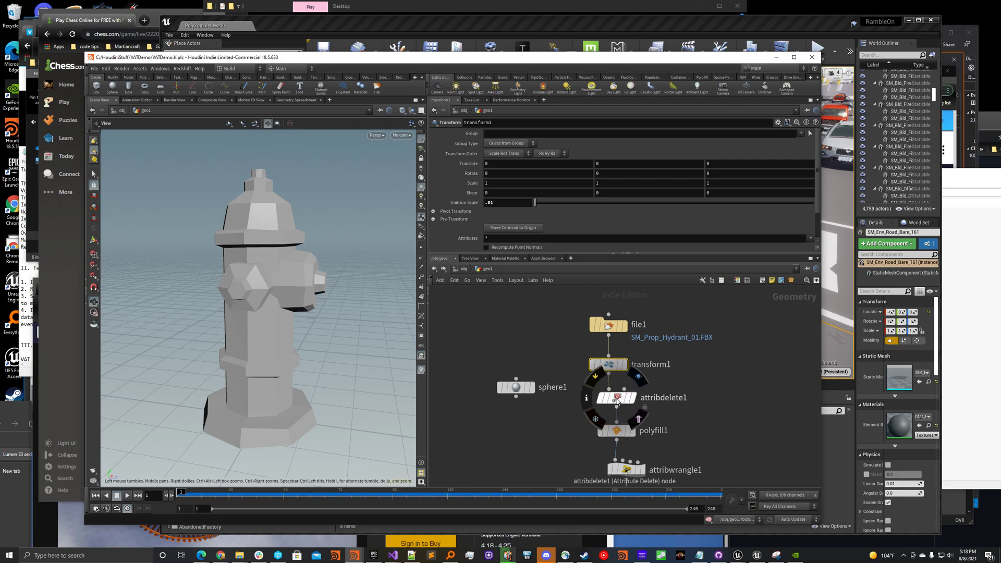
Step: Review the parameters of attribdelete1 and polyfill1 and the VEX code in attribwrangle1
{"action": "left_click", "coordinate": [619, 401]}
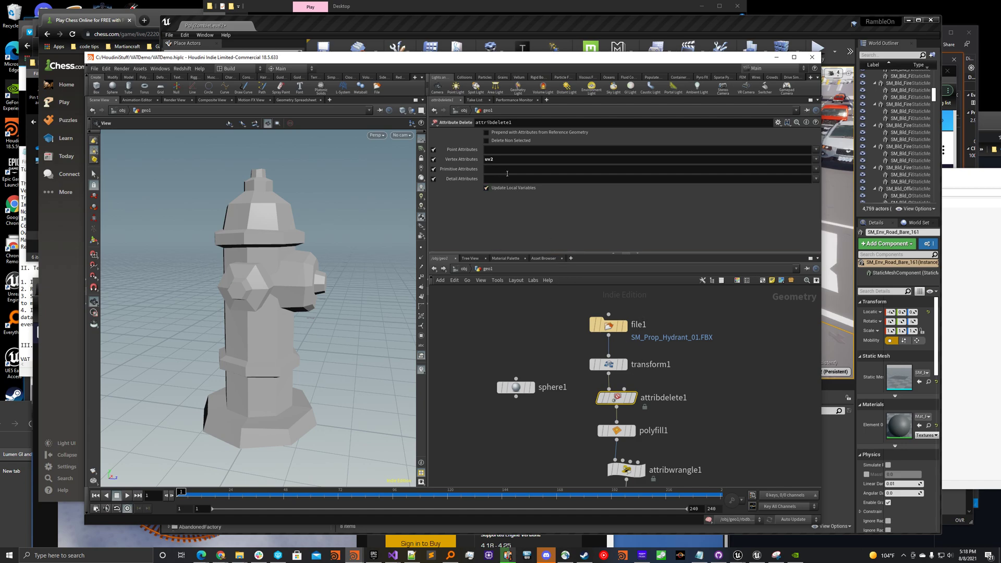
{"action": "middle_click_drag", "start_coordinate": [717, 436], "coordinate": [725, 394]}
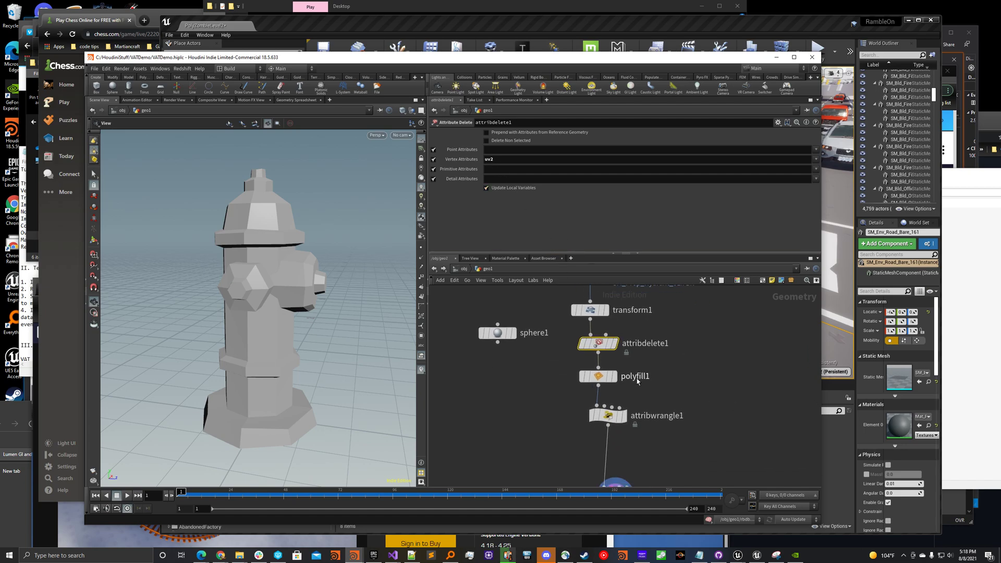
{"action": "left_click", "coordinate": [600, 377]}
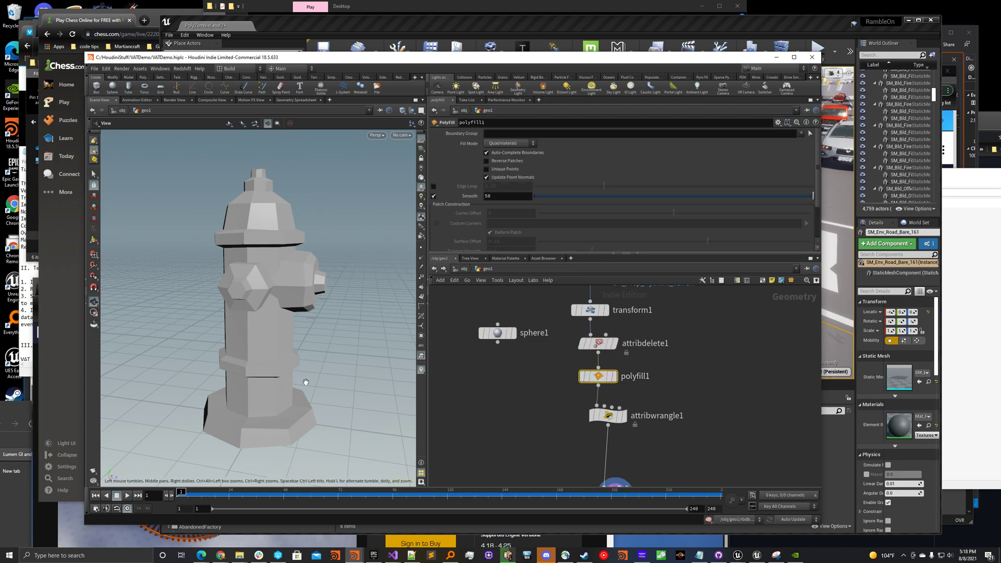
{"action": "middle_click_drag", "start_coordinate": [724, 398], "coordinate": [720, 369]}
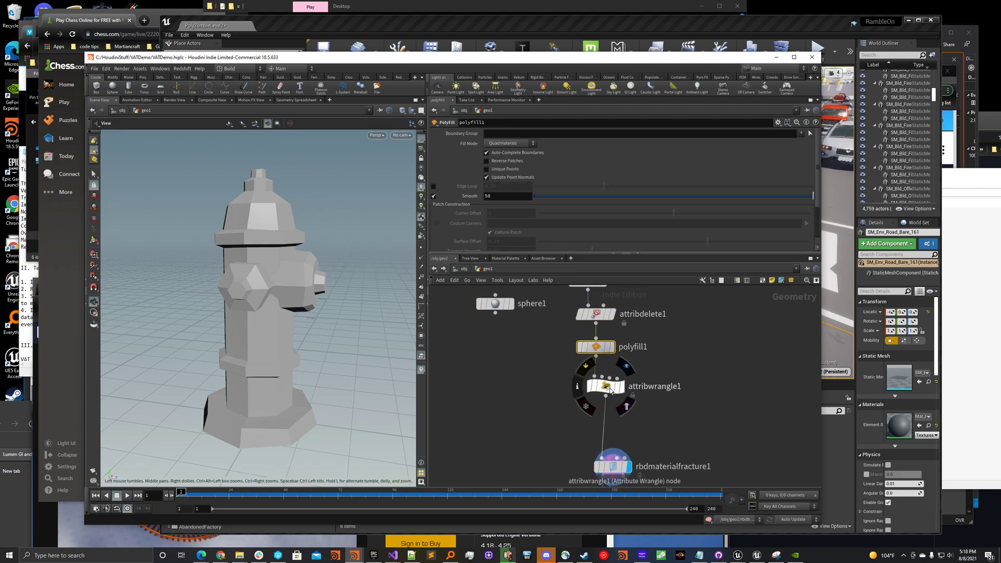
{"action": "left_click", "coordinate": [610, 389]}
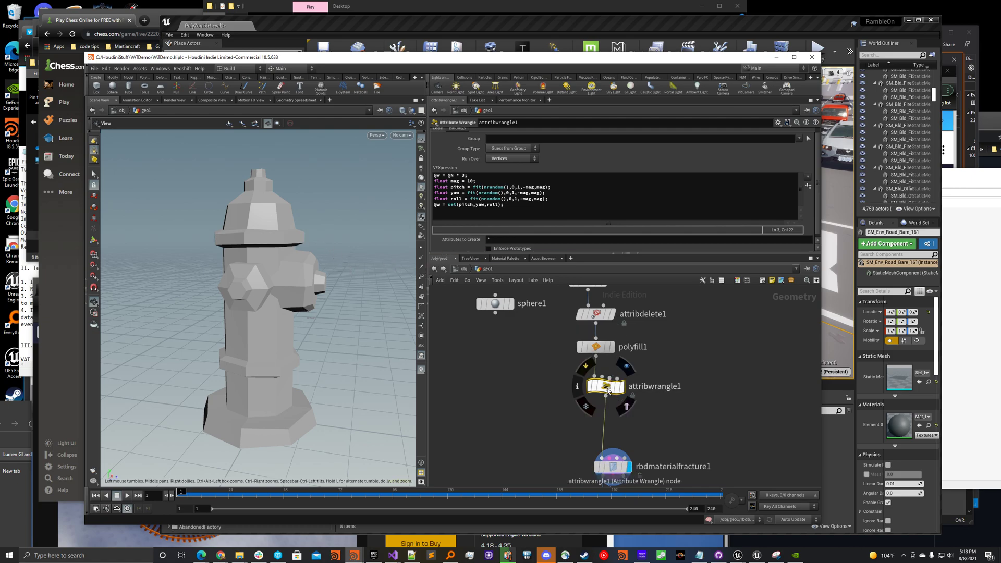
Step: Move the rbdmaterialfracture1 node closer beneath attribwrangle1 and select it
{"action": "scroll", "coordinate": [578, 442], "scroll_direction": "down", "scroll_amount": 1}
{"action": "middle_click_drag", "start_coordinate": [577, 442], "coordinate": [576, 400]}
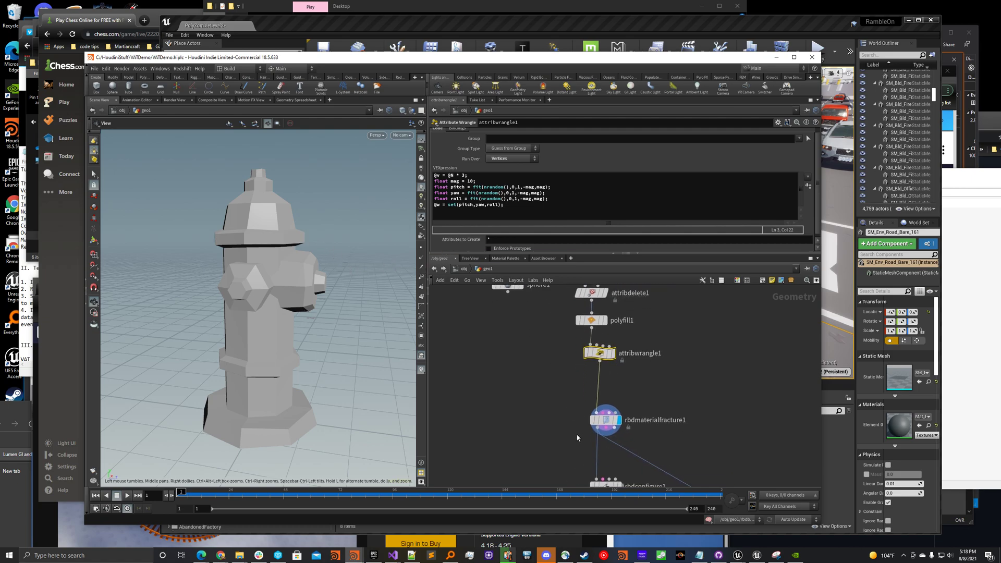
{"action": "left_click_drag", "start_coordinate": [597, 425], "coordinate": [603, 399]}
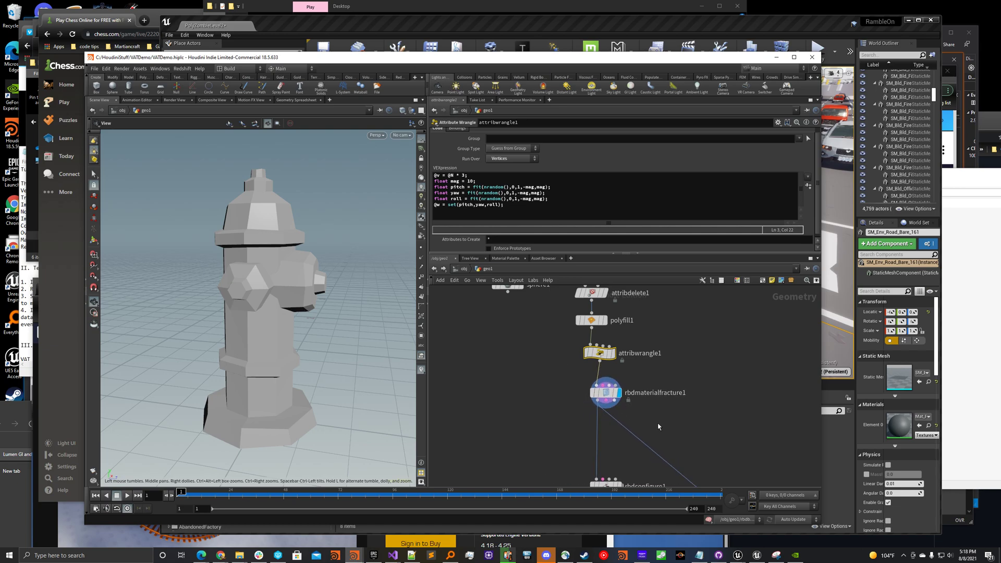
{"action": "scroll", "coordinate": [641, 413], "scroll_direction": "up", "scroll_amount": 1}
{"action": "left_click", "coordinate": [597, 387]}
Step: Move rbdconfigure1, rbdbulletsolver1 and sphereout together up toward rbdmaterialfracture1
{"action": "scroll", "coordinate": [535, 445], "scroll_direction": "down", "scroll_amount": 2}
{"action": "middle_click_drag", "start_coordinate": [537, 431], "coordinate": [551, 386]}
{"action": "left_click_drag", "start_coordinate": [561, 395], "coordinate": [648, 474]}
{"action": "left_click_drag", "start_coordinate": [595, 398], "coordinate": [592, 364]}
{"action": "left_click", "coordinate": [656, 353]}
{"action": "scroll", "coordinate": [611, 350], "scroll_direction": "up", "scroll_amount": 3}
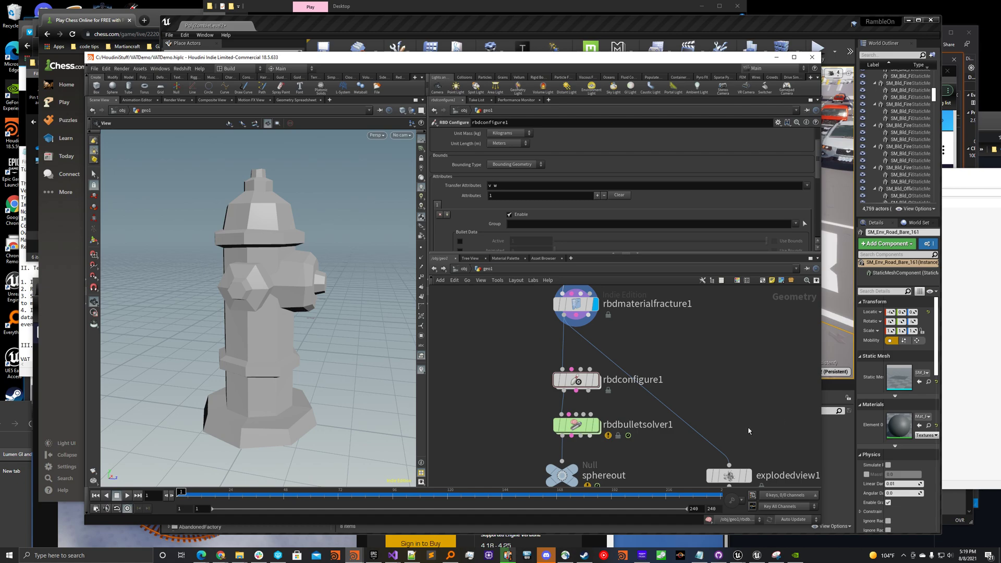
Step: Move the explodedview1 node up so it sits just below and beside rbdmaterialfracture1
{"action": "middle_click_drag", "start_coordinate": [748, 430], "coordinate": [729, 399]}
{"action": "left_click_drag", "start_coordinate": [711, 443], "coordinate": [681, 323]}
{"action": "middle_click_drag", "start_coordinate": [693, 369], "coordinate": [706, 448]}
Step: Display explodedview1 in the viewport and set its Uniform Scale to 0
{"action": "left_click", "coordinate": [575, 356]}
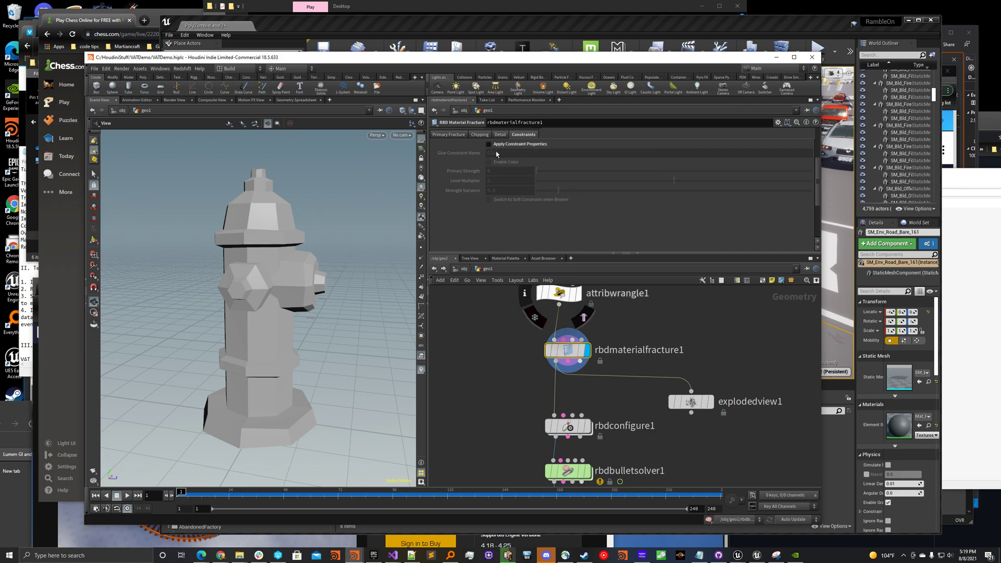
{"action": "left_click", "coordinate": [692, 403]}
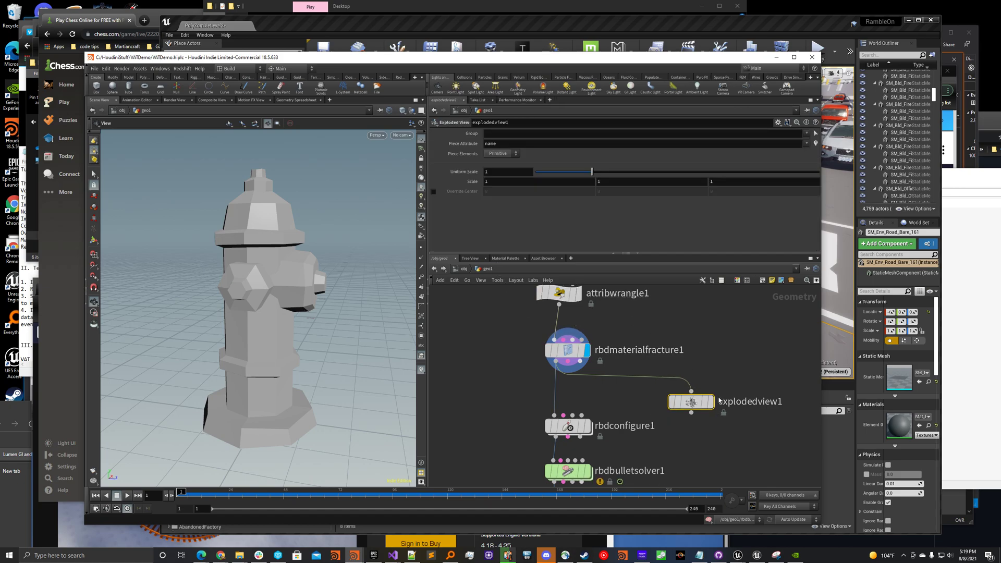
{"action": "left_click", "coordinate": [712, 402]}
{"action": "scroll", "coordinate": [504, 405], "scroll_direction": "down", "scroll_amount": 2}
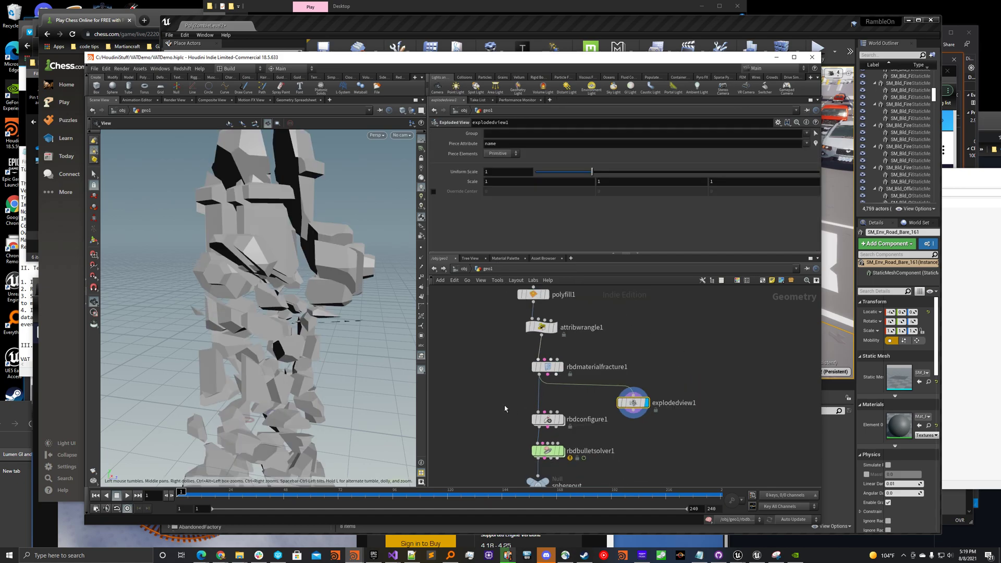
{"action": "left_click_drag", "start_coordinate": [592, 172], "coordinate": [533, 180]}
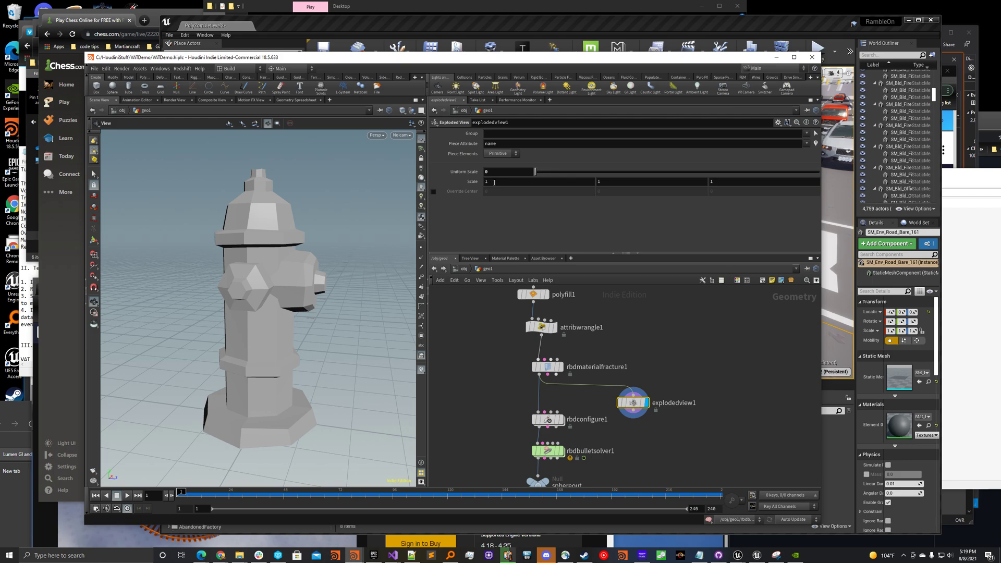
Step: Show the primary fracture settings of rbdmaterialfracture1 and enlarge the parameter area
{"action": "left_click", "coordinate": [553, 371]}
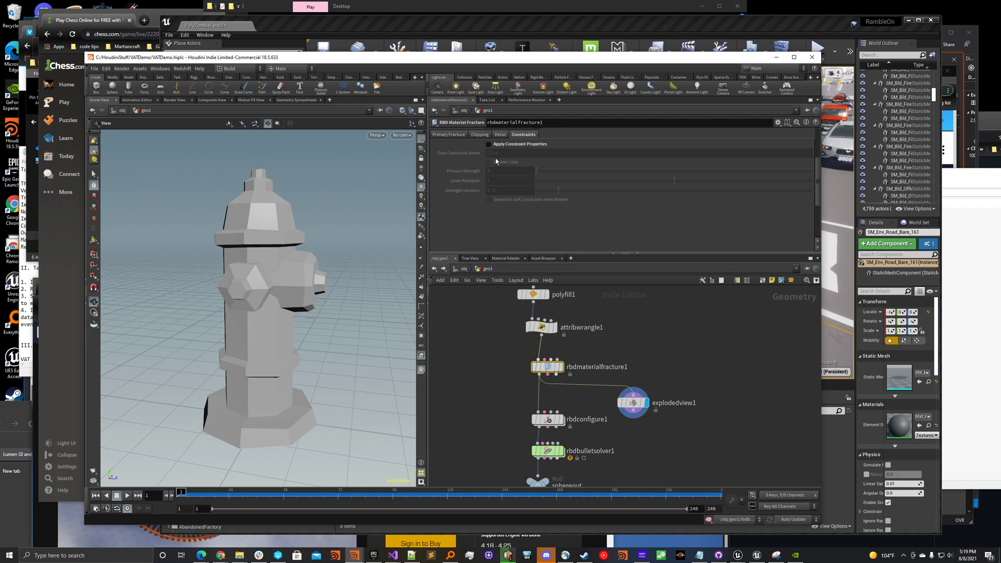
{"action": "left_click", "coordinate": [462, 135]}
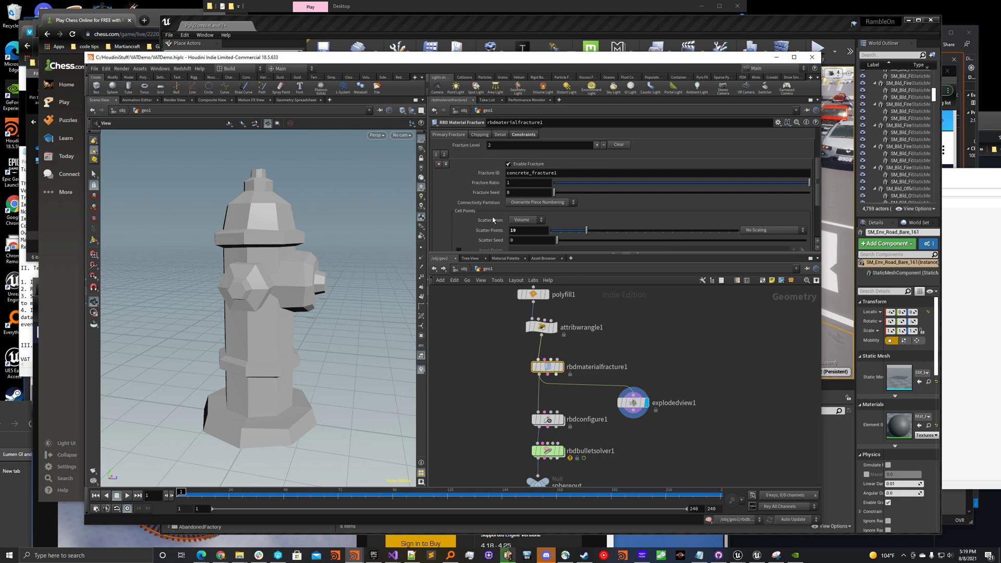
{"action": "scroll", "coordinate": [470, 172], "scroll_direction": "down", "scroll_amount": 1}
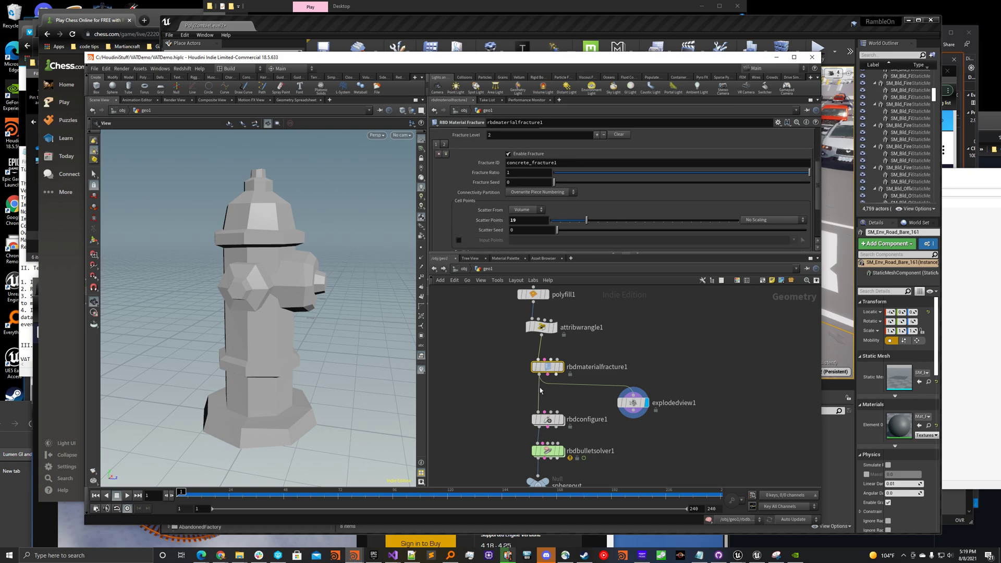
{"action": "left_click_drag", "start_coordinate": [509, 255], "coordinate": [509, 282]}
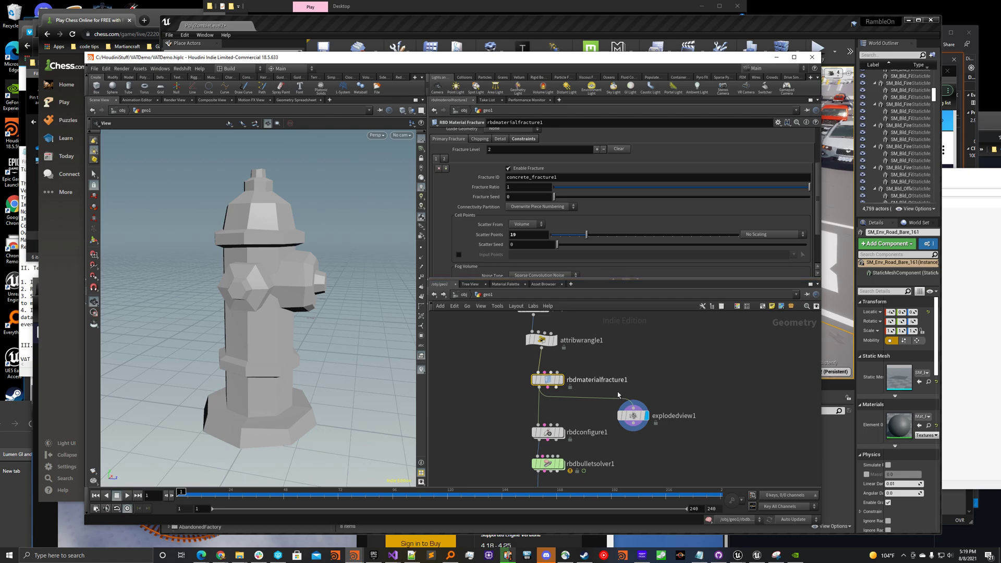
{"action": "middle_click_drag", "start_coordinate": [697, 396], "coordinate": [693, 376]}
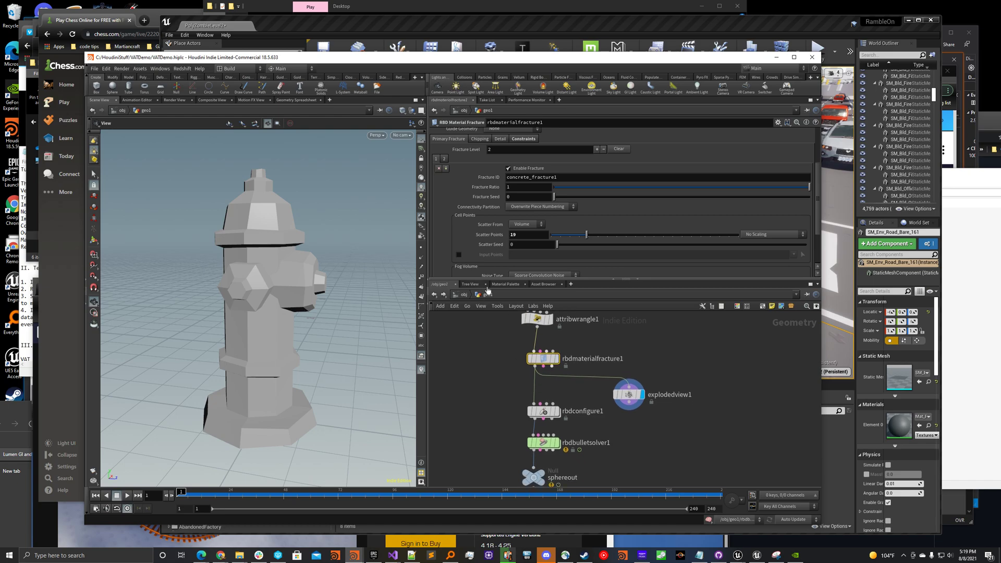
Step: Inspect rbdconfigure1 and rbdbulletsolver1 in turn, moving the display flag to rbdbulletsolver1
{"action": "middle_click_drag", "start_coordinate": [718, 393], "coordinate": [719, 367]}
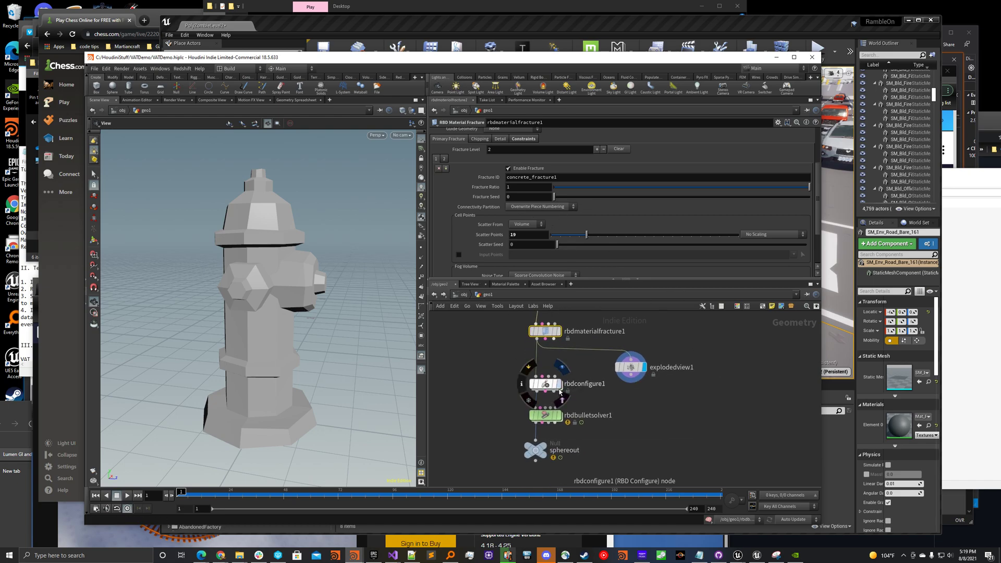
{"action": "left_click", "coordinate": [560, 386]}
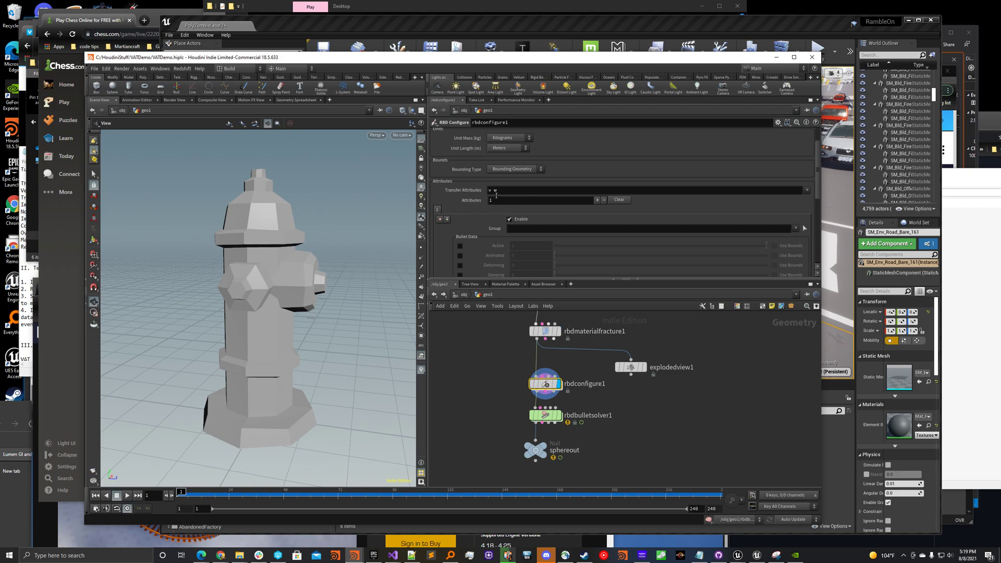
{"action": "middle_click_drag", "start_coordinate": [504, 394], "coordinate": [503, 370]}
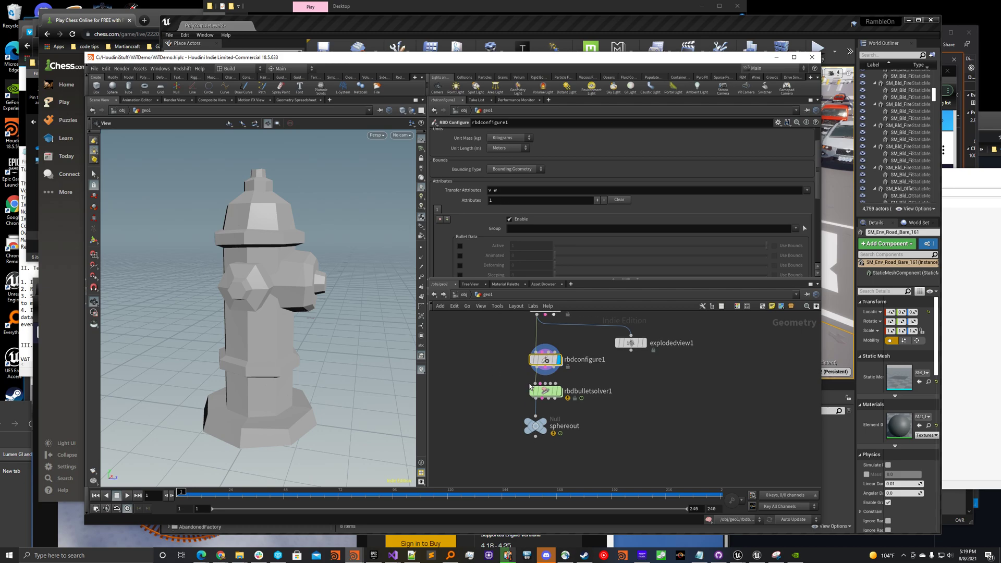
{"action": "left_click", "coordinate": [550, 394]}
{"action": "left_click", "coordinate": [560, 392]}
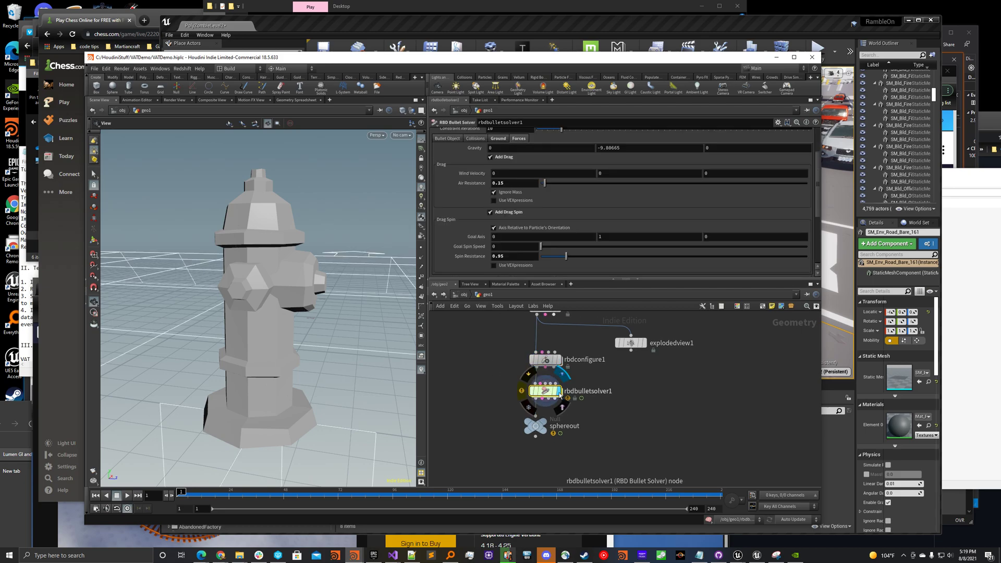
Step: Enlarge the parameter area and examine the forces and advanced output settings of rbdbulletsolver1
{"action": "left_click", "coordinate": [527, 395]}
{"action": "scroll", "coordinate": [552, 230], "scroll_direction": "up", "scroll_amount": 3}
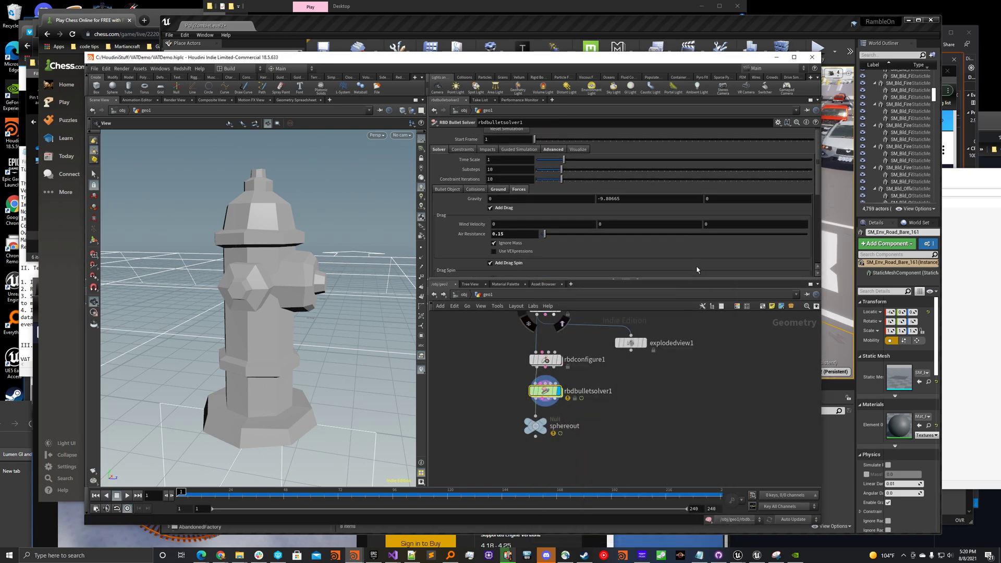
{"action": "left_click_drag", "start_coordinate": [694, 280], "coordinate": [694, 327]}
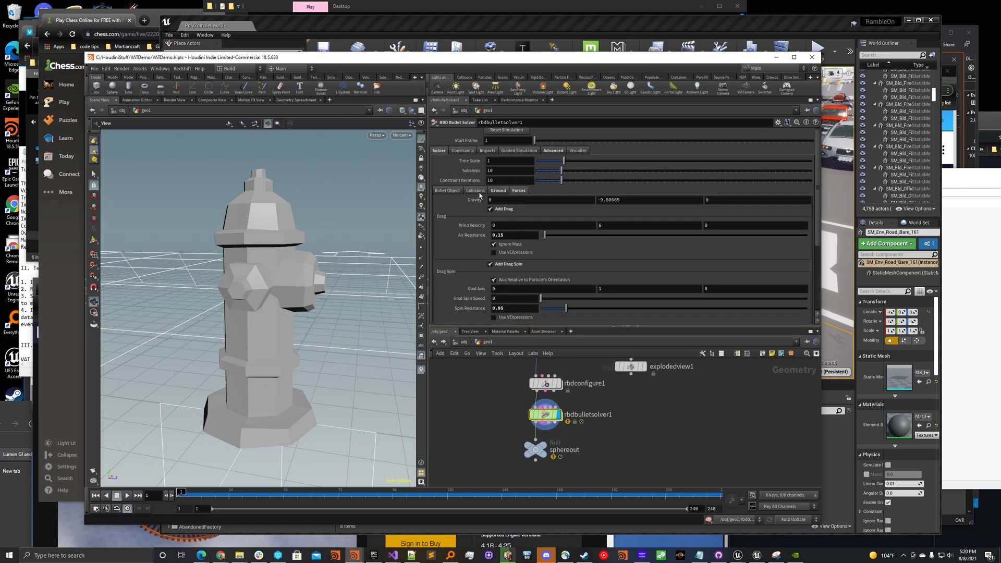
{"action": "left_click", "coordinate": [553, 150]}
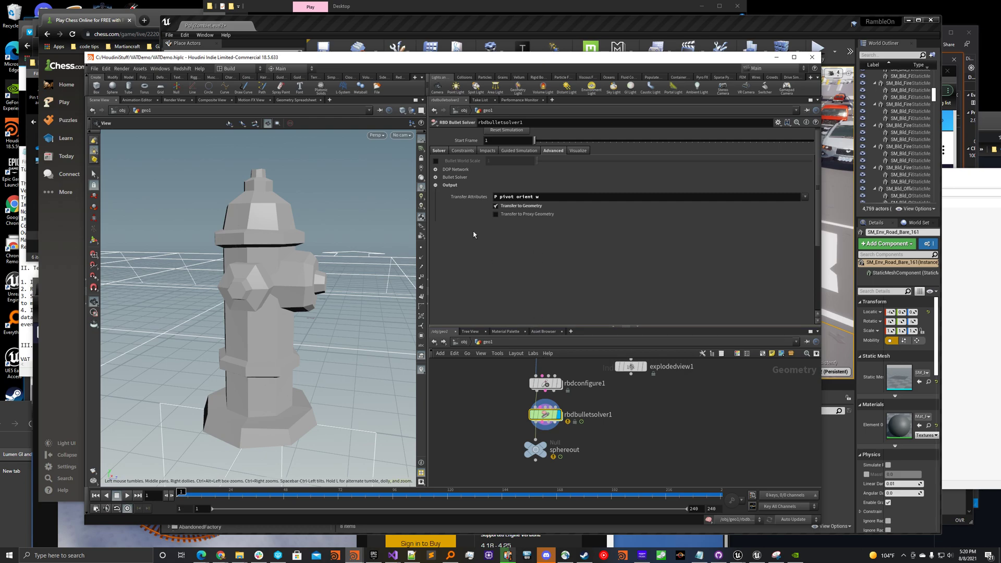
Step: Display the sphereout node in the viewport, play the fracture simulation briefly and return to frame 1
{"action": "middle_click_drag", "start_coordinate": [524, 430], "coordinate": [528, 410]}
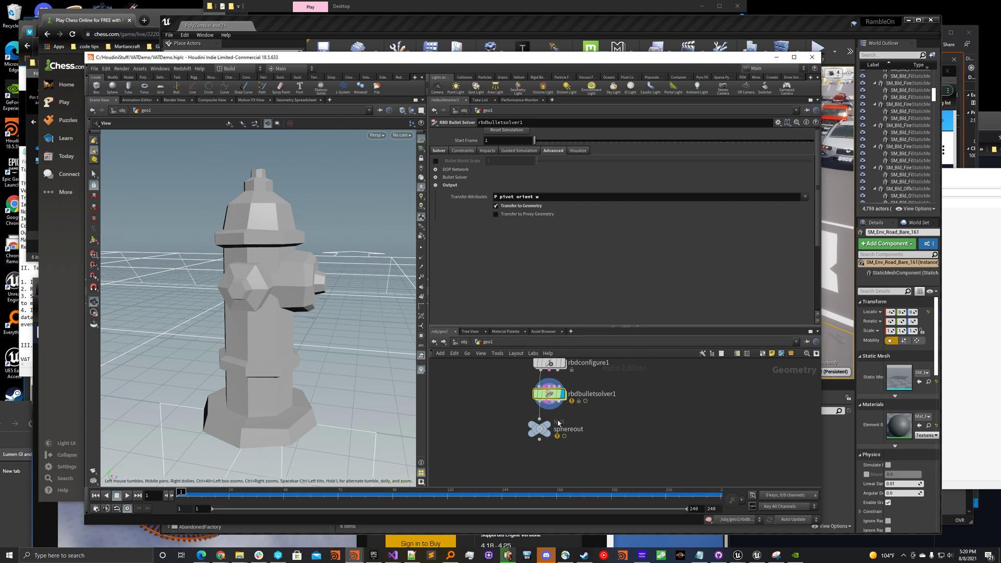
{"action": "left_click", "coordinate": [518, 433]}
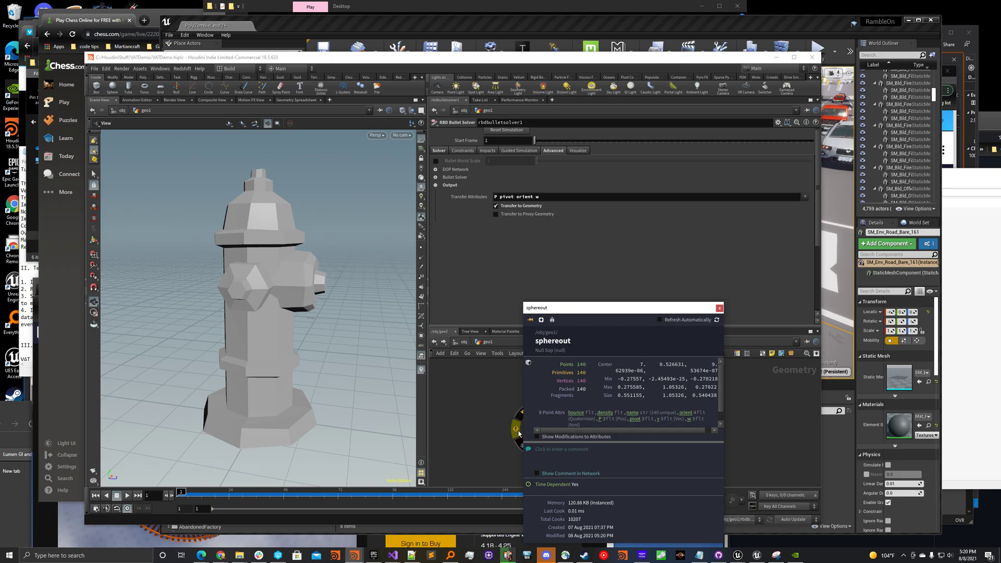
{"action": "left_click", "coordinate": [519, 432]}
{"action": "middle_click_drag", "start_coordinate": [478, 447], "coordinate": [487, 408]}
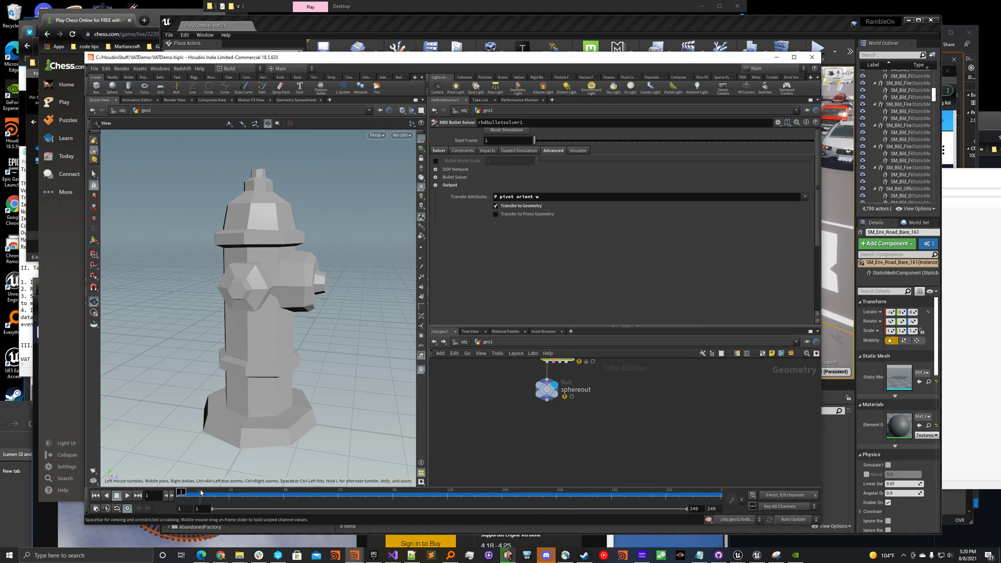
{"action": "left_click", "coordinate": [131, 496]}
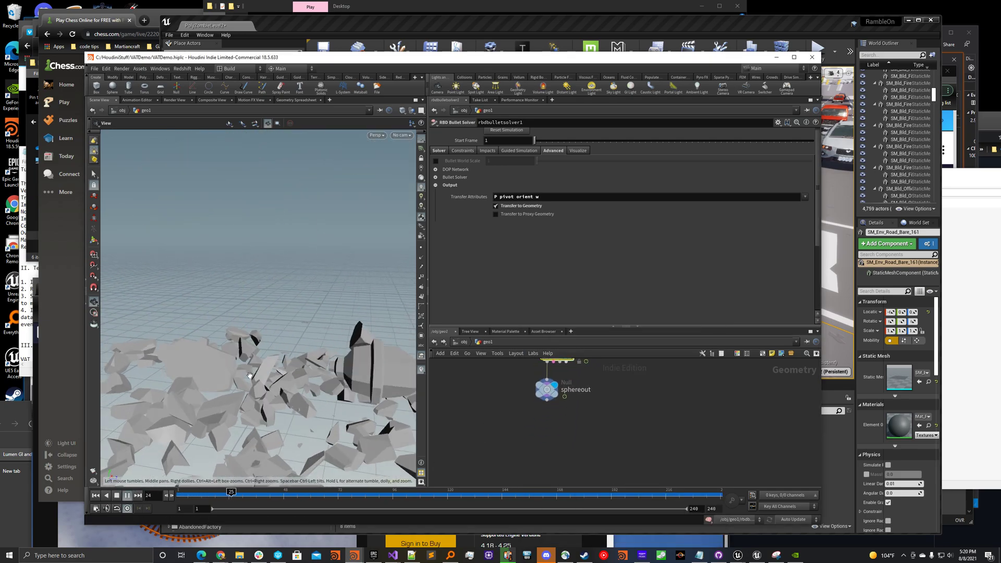
{"action": "left_click", "coordinate": [131, 497]}
{"action": "left_click", "coordinate": [95, 495]}
Step: Bypass attribwrangle1 and show its VEX code, with the sphereout end of the network in view
{"action": "middle_click_drag", "start_coordinate": [521, 398], "coordinate": [529, 461]}
{"action": "scroll", "coordinate": [522, 448], "scroll_direction": "down", "scroll_amount": 2}
{"action": "middle_click_drag", "start_coordinate": [516, 384], "coordinate": [520, 467]}
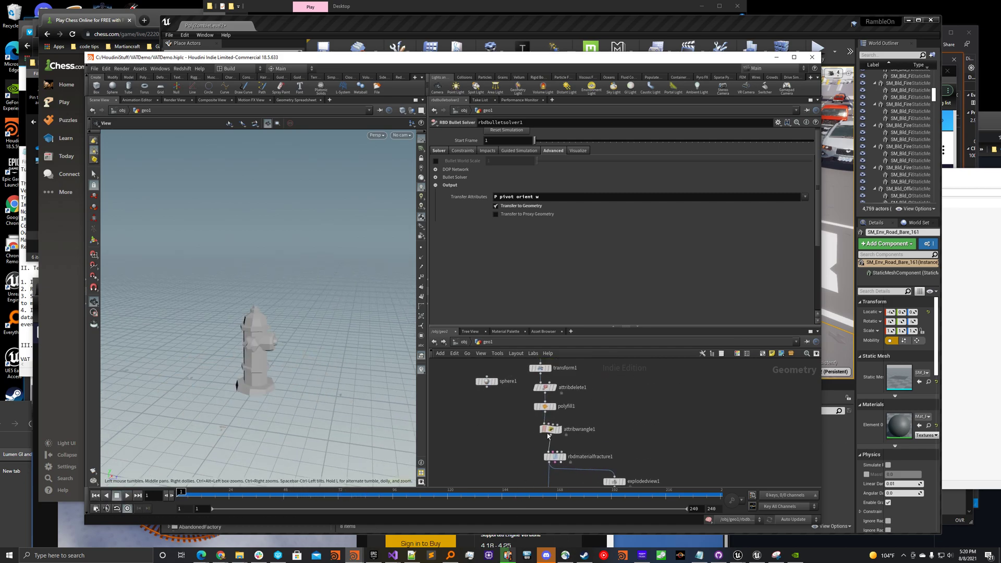
{"action": "mouse_move", "coordinate": [544, 429]}
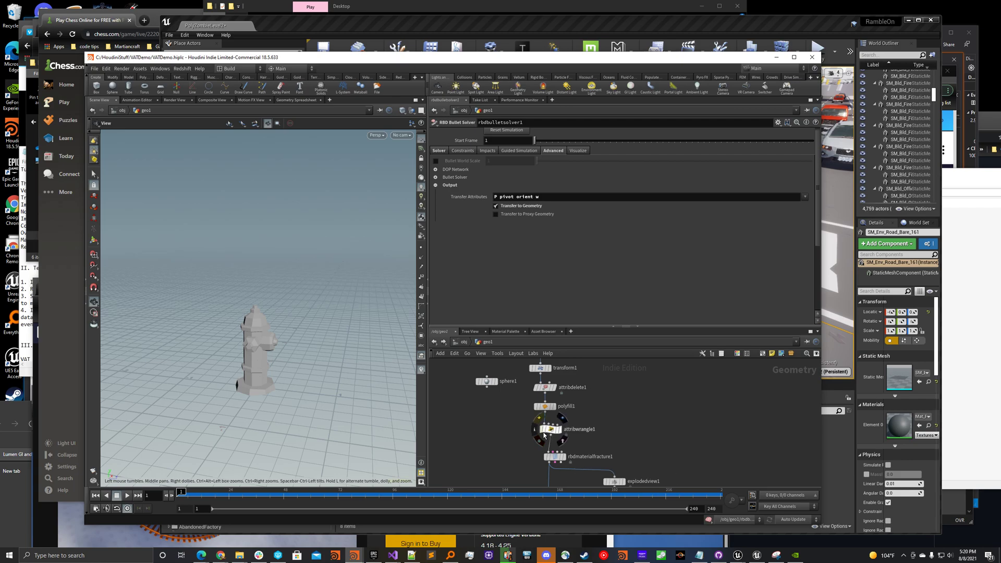
{"action": "left_click", "coordinate": [543, 429]}
{"action": "left_click", "coordinate": [552, 432]}
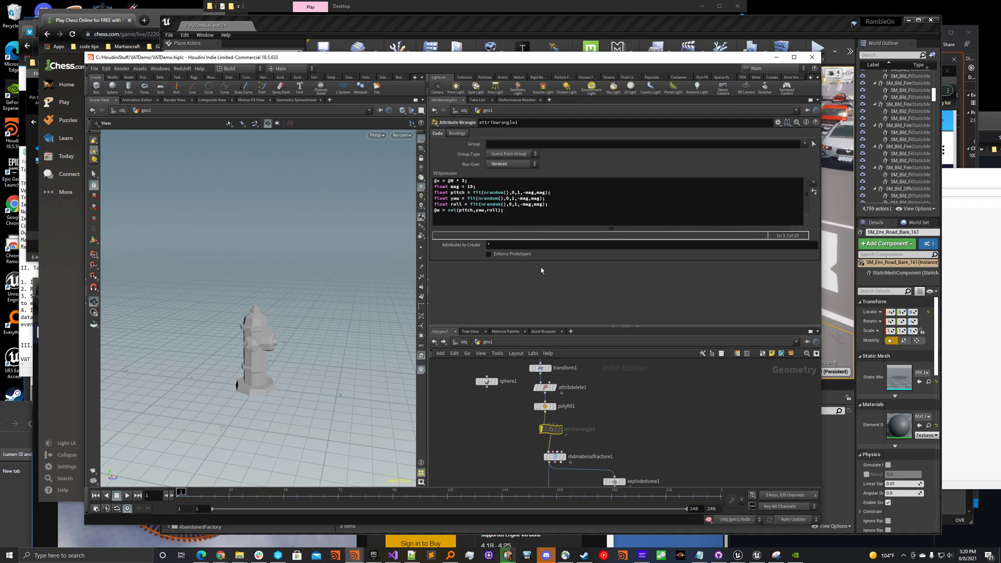
{"action": "scroll", "coordinate": [496, 468], "scroll_direction": "down", "scroll_amount": 1}
{"action": "middle_click_drag", "start_coordinate": [496, 470], "coordinate": [509, 362]}
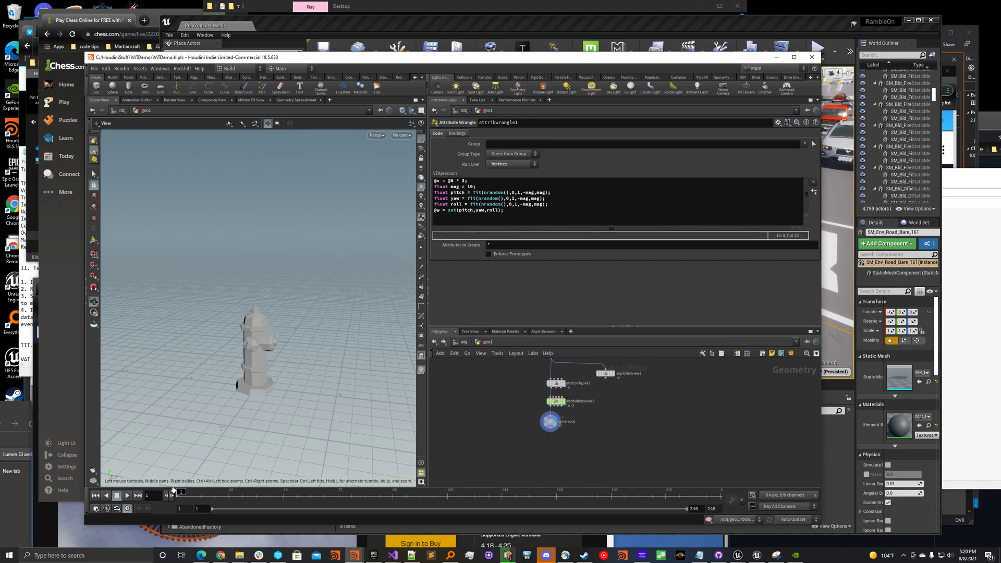
Step: Play the simulation twice with attribwrangle1 bypassed, rewinding to frame 1 after each run
{"action": "left_click", "coordinate": [127, 496]}
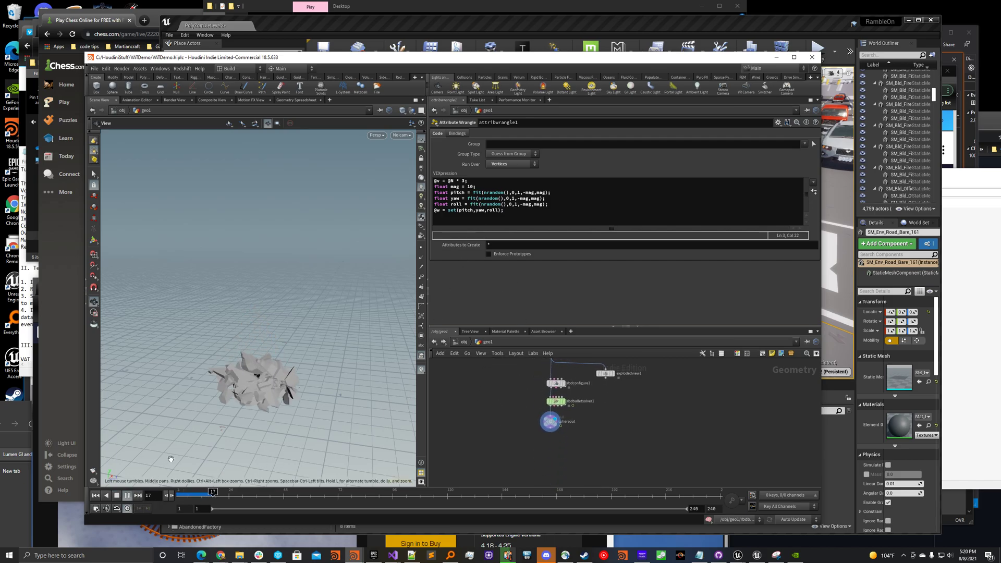
{"action": "left_click", "coordinate": [127, 496]}
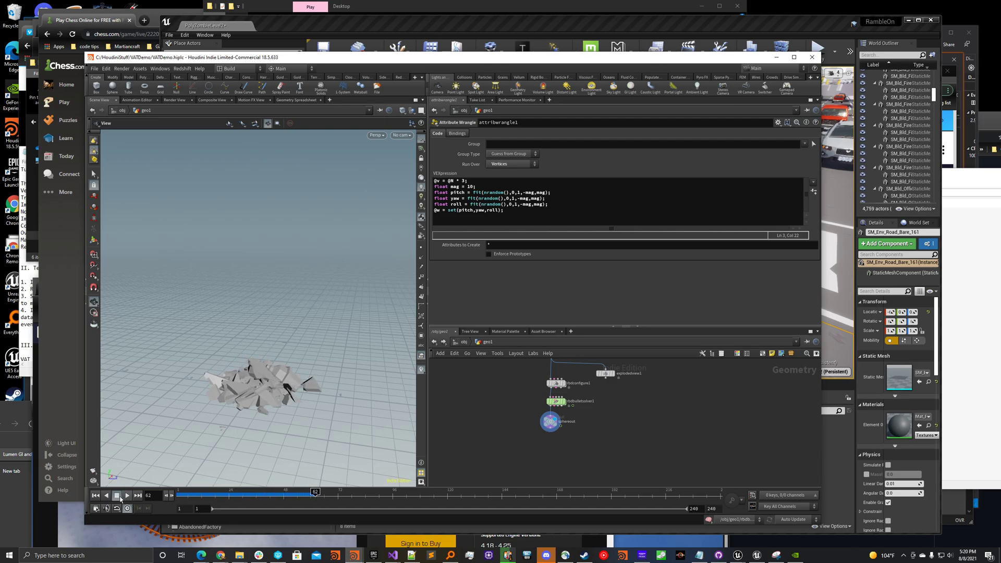
{"action": "left_click", "coordinate": [96, 495]}
{"action": "left_click", "coordinate": [126, 496]}
{"action": "left_click", "coordinate": [127, 496]}
{"action": "left_click", "coordinate": [96, 496]}
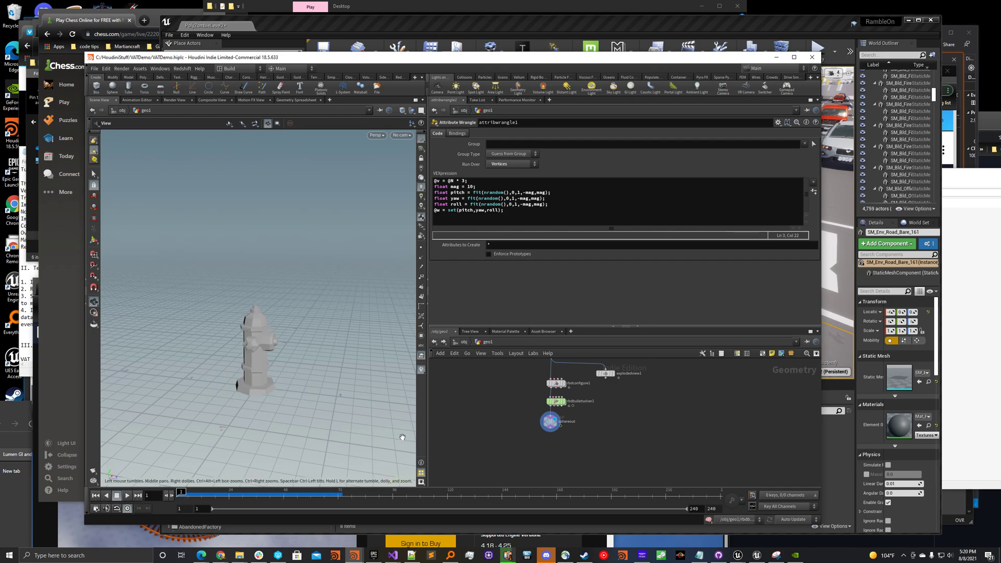
Step: Re-enable attribwrangle1, play the simulation for comparison and rewind to frame 1
{"action": "middle_click_drag", "start_coordinate": [513, 422], "coordinate": [526, 522]}
{"action": "scroll", "coordinate": [554, 452], "scroll_direction": "up", "scroll_amount": 4}
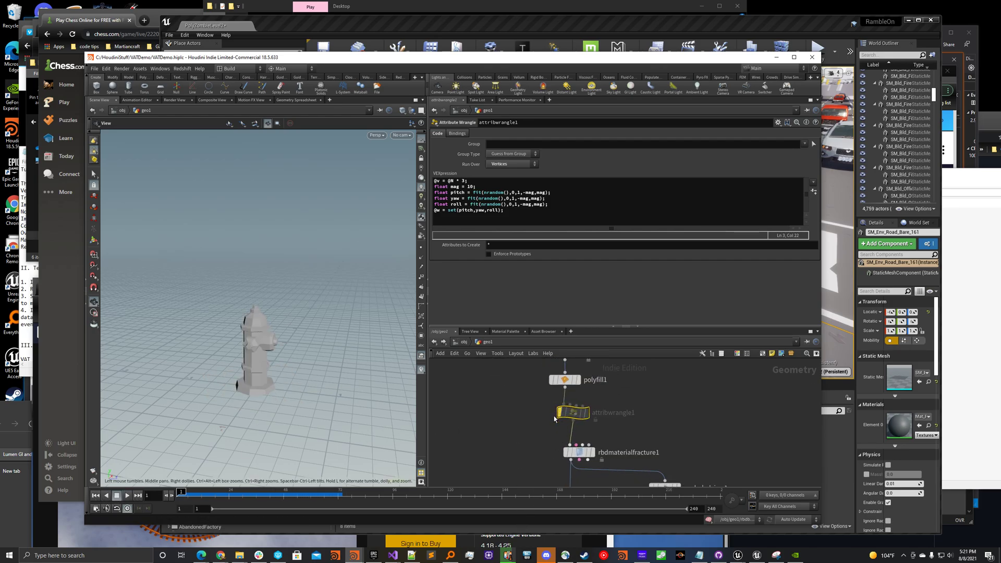
{"action": "mouse_move", "coordinate": [560, 413]}
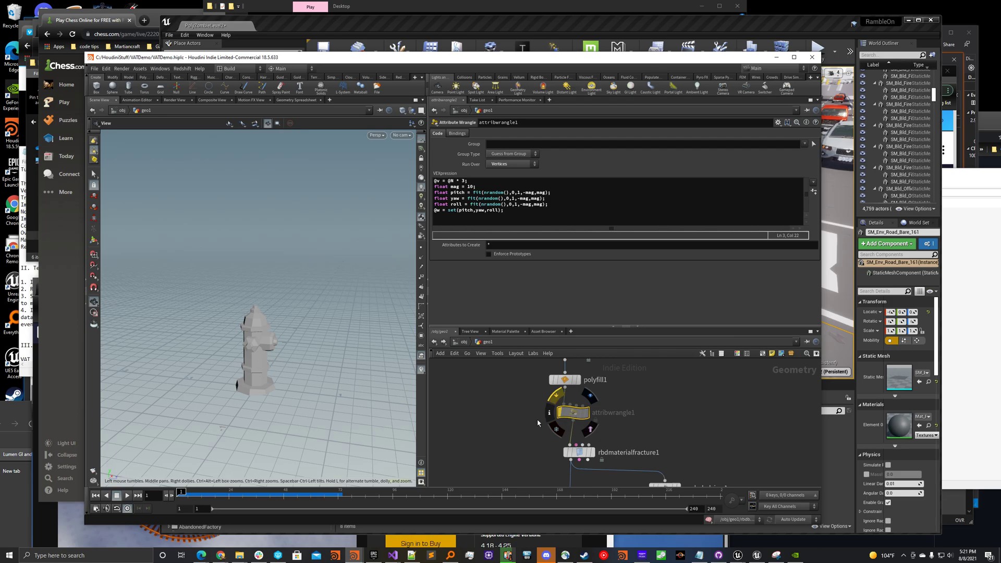
{"action": "left_click", "coordinate": [127, 496]}
{"action": "left_click", "coordinate": [128, 496]}
{"action": "left_click", "coordinate": [95, 496]}
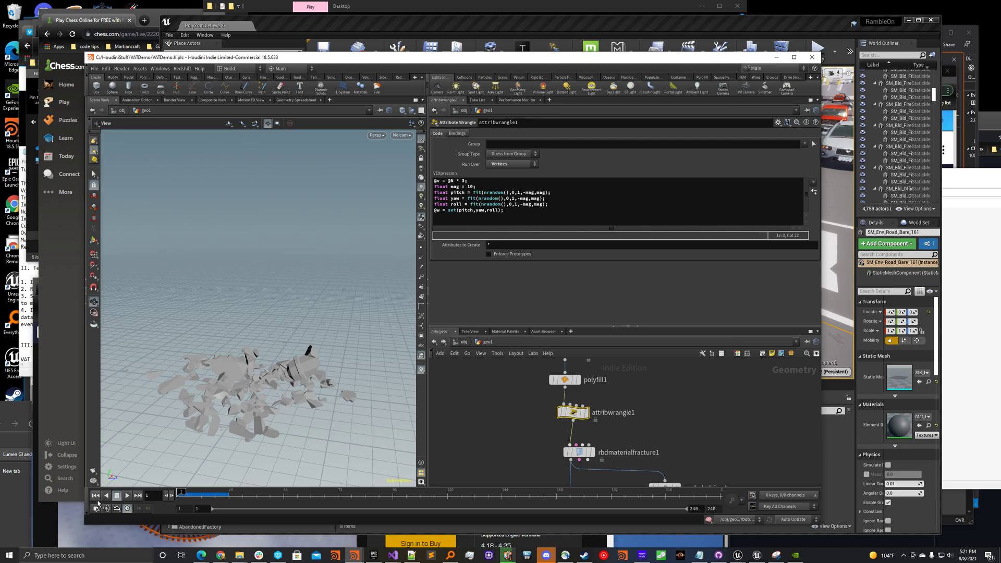
Step: Switch to the out network and examine the export, general and input settings of vertex_animation_textures1
{"action": "left_click", "coordinate": [463, 342]}
{"action": "left_click", "coordinate": [463, 342]}
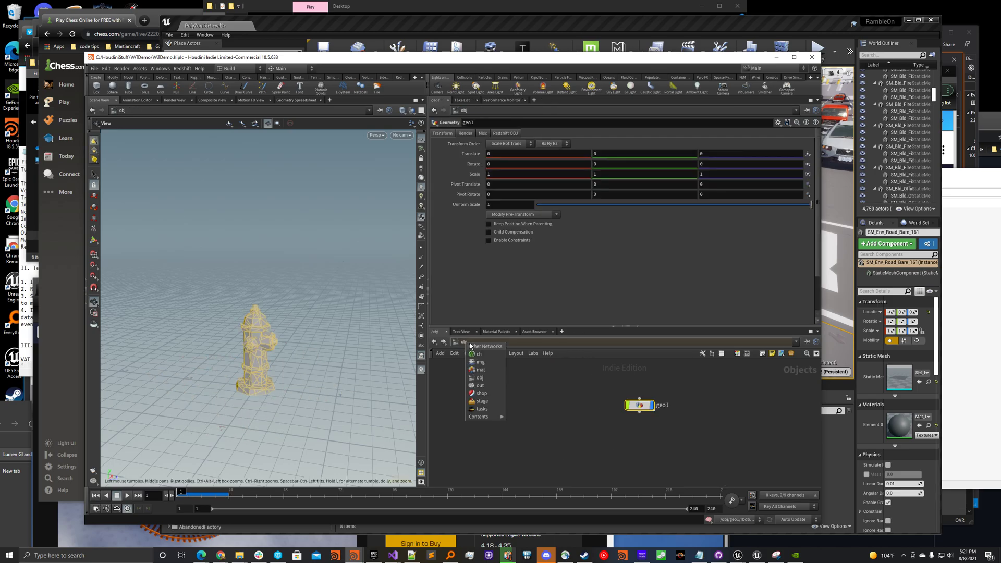
{"action": "left_click", "coordinate": [480, 386]}
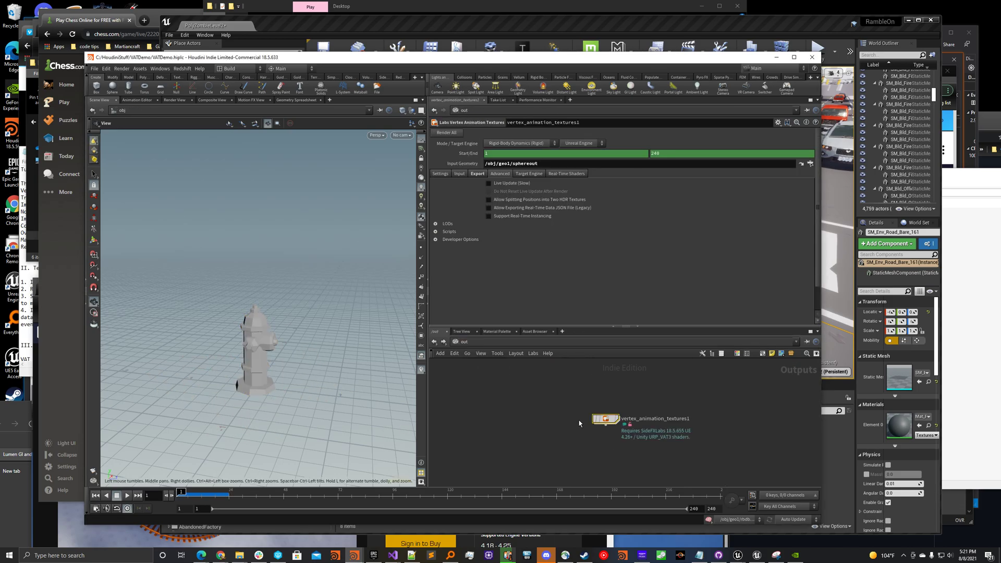
{"action": "scroll", "coordinate": [579, 424], "scroll_direction": "up", "scroll_amount": 2}
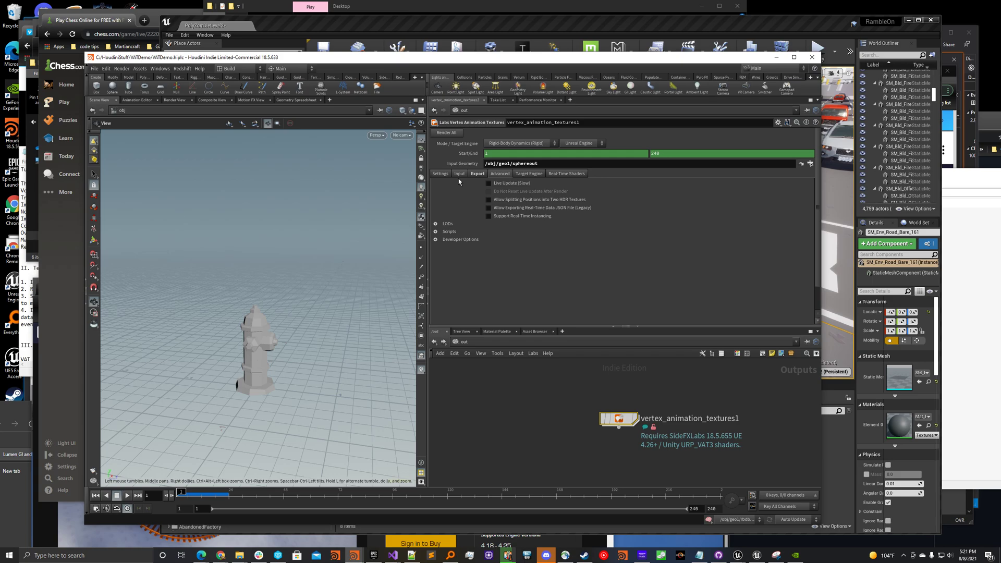
{"action": "left_click", "coordinate": [441, 174]}
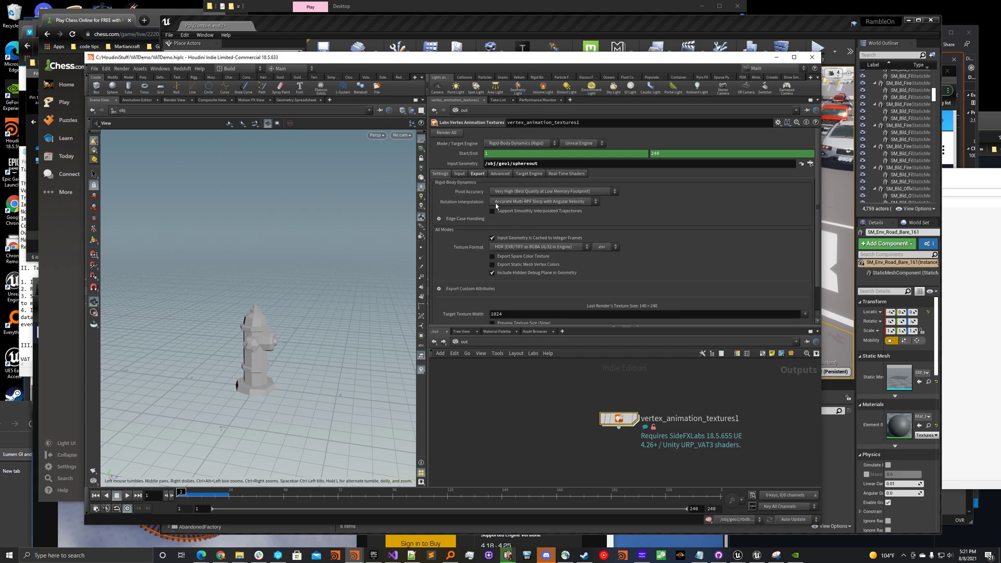
{"action": "left_click", "coordinate": [462, 175]}
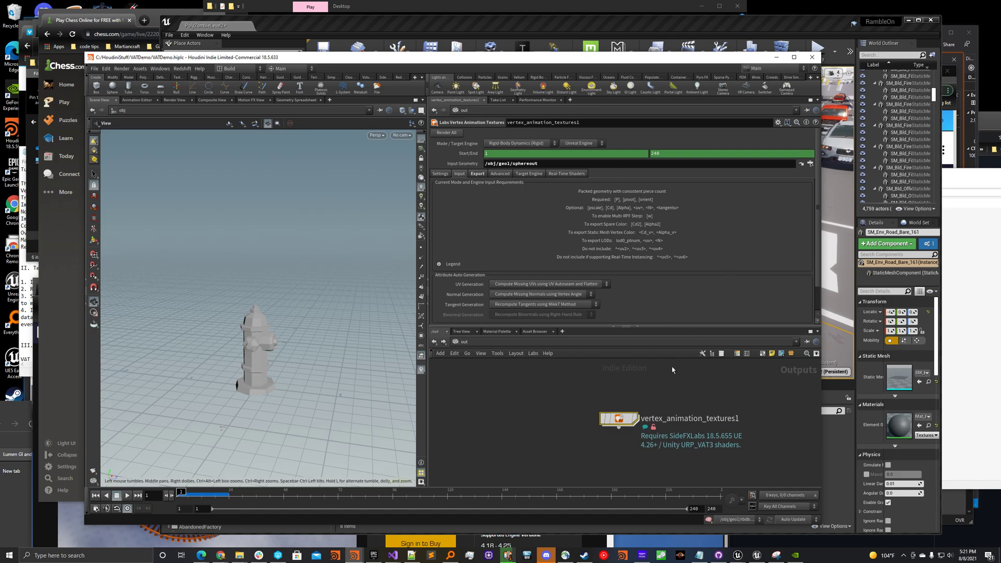
Step: Return to the geo1 network and bypass the attribdelete1 node that removes the uv2 vertex attribute
{"action": "left_click", "coordinate": [464, 342]}
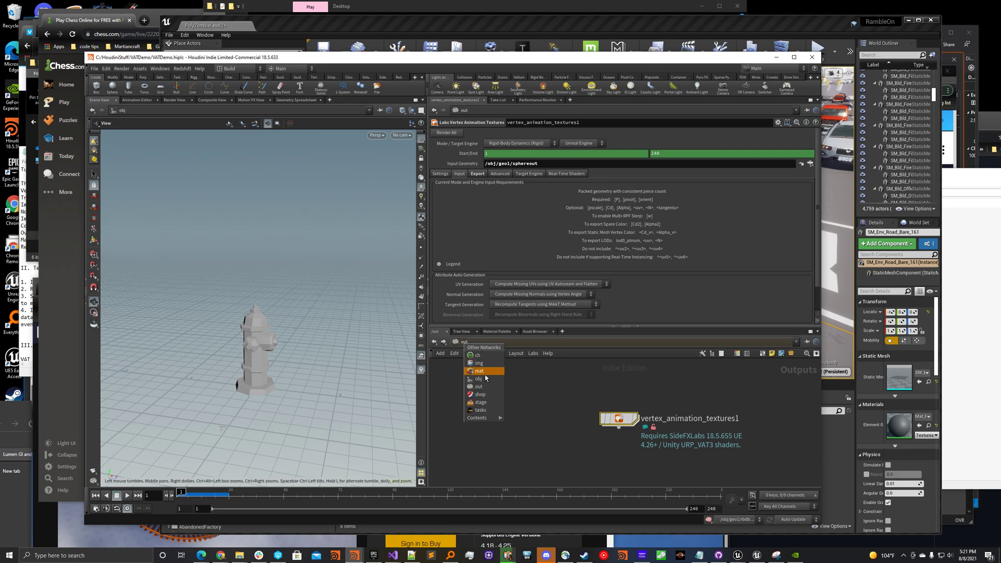
{"action": "left_click", "coordinate": [489, 384]}
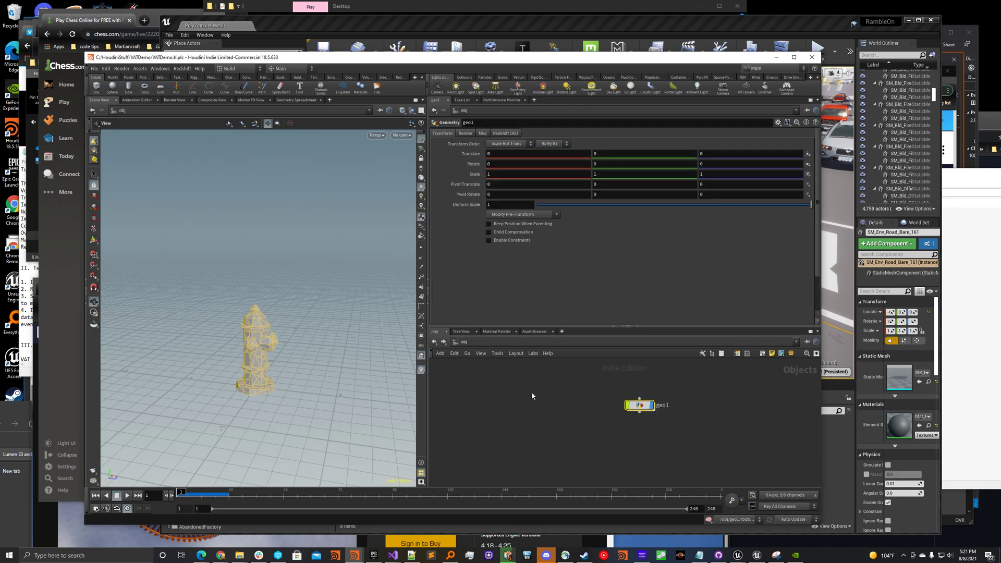
{"action": "double_click", "coordinate": [641, 411]}
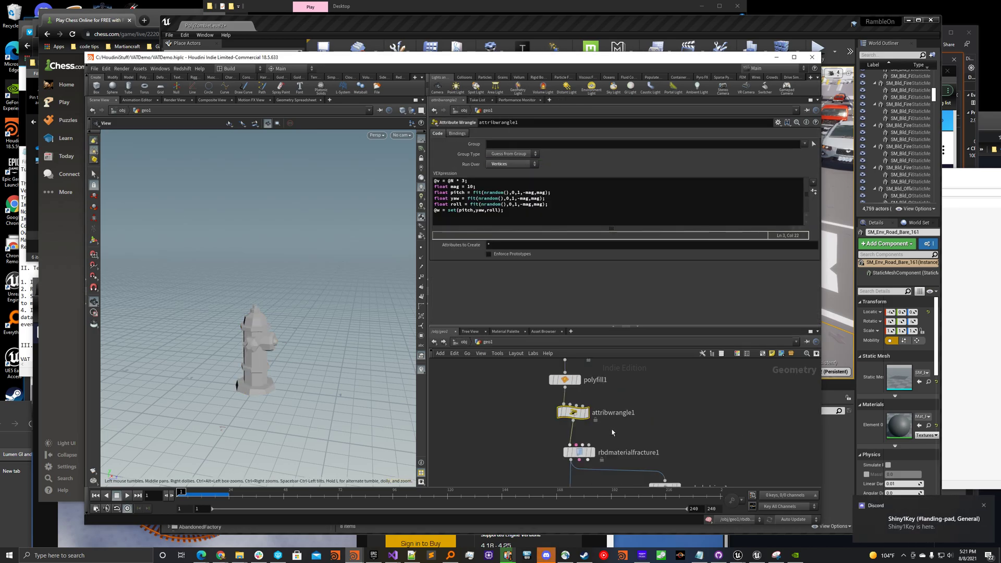
{"action": "middle_click_drag", "start_coordinate": [519, 409], "coordinate": [525, 525]}
{"action": "scroll", "coordinate": [538, 481], "scroll_direction": "up", "scroll_amount": 1}
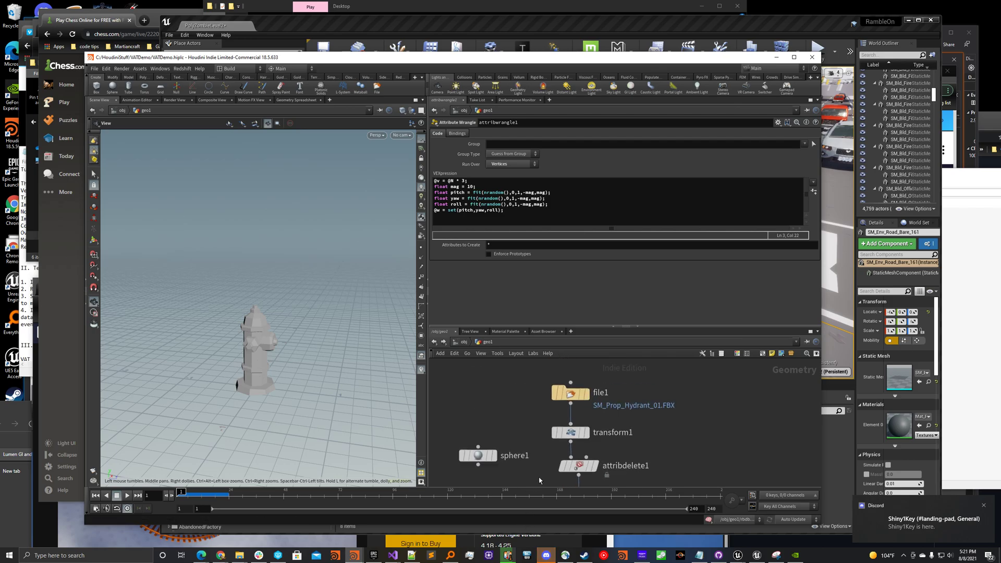
{"action": "left_click", "coordinate": [577, 465]}
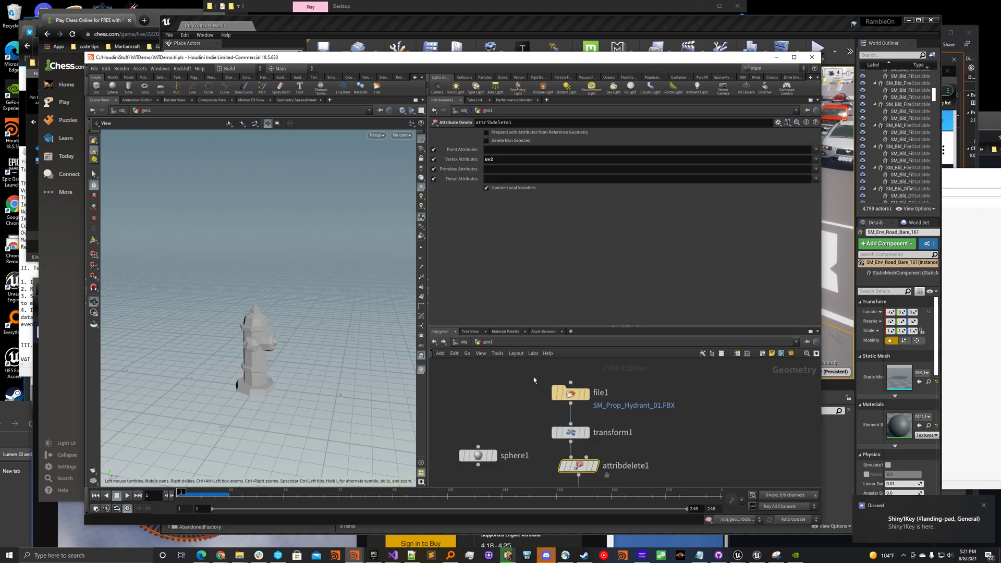
{"action": "left_click", "coordinate": [564, 472]}
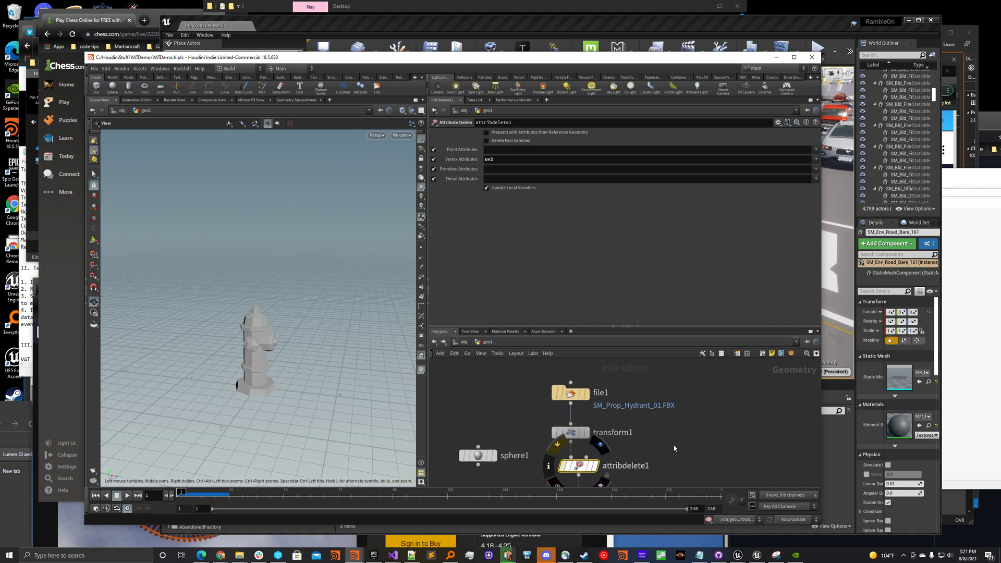
Step: Select polyfill1 and inspect its vertex attributes in the Geometry Spreadsheet
{"action": "middle_click_drag", "start_coordinate": [715, 450], "coordinate": [720, 421]}
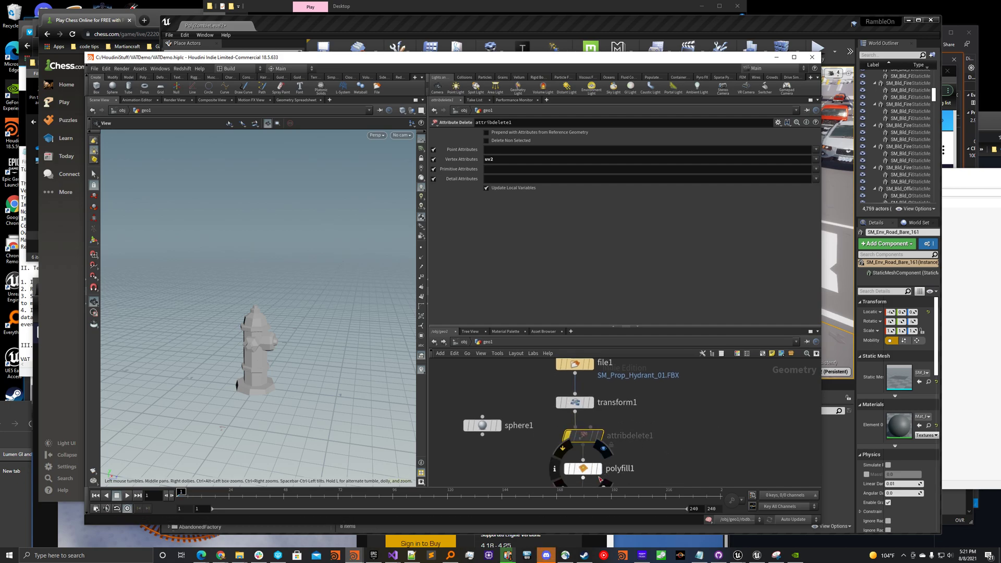
{"action": "left_click", "coordinate": [581, 468]}
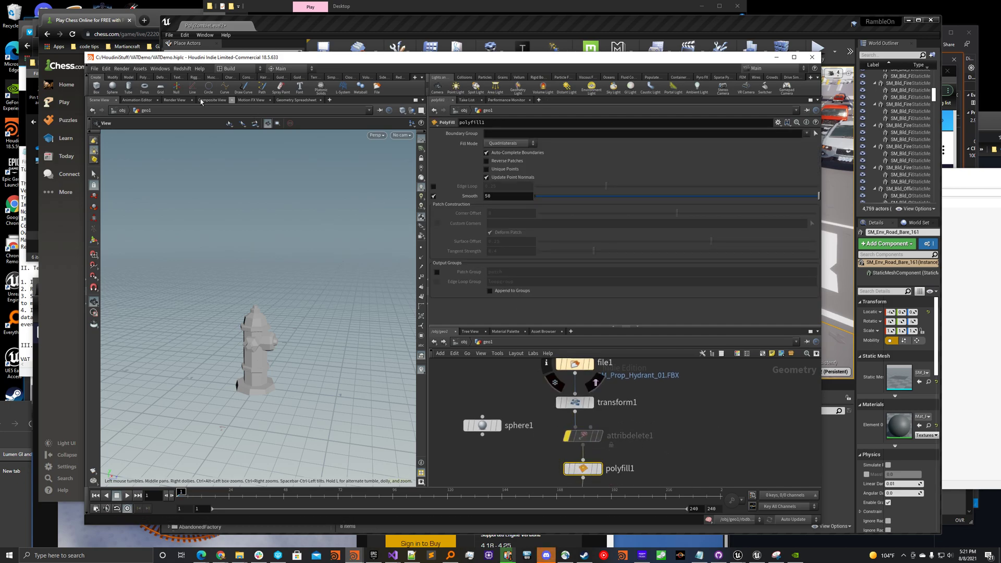
{"action": "left_click", "coordinate": [278, 101]}
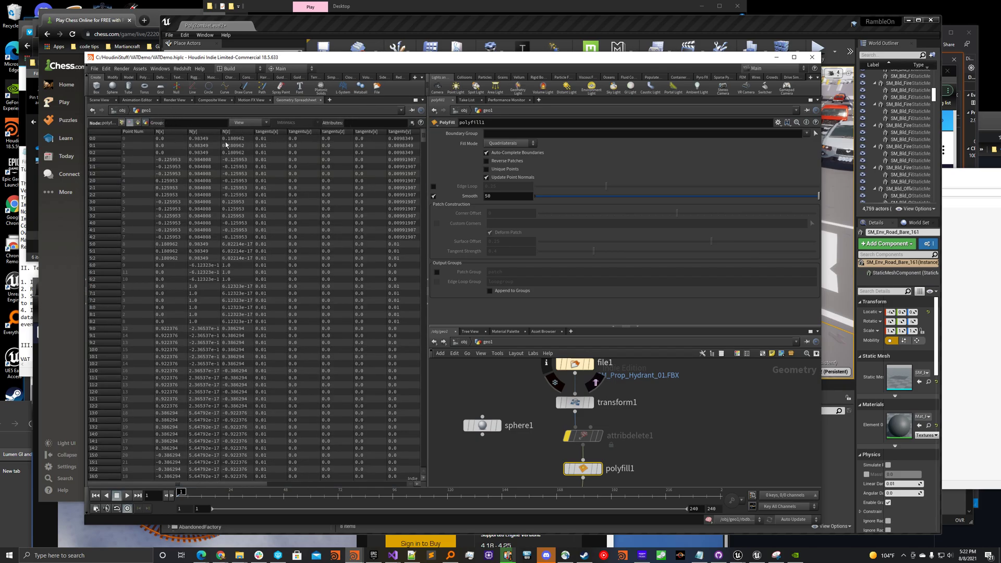
{"action": "left_click_drag", "start_coordinate": [203, 484], "coordinate": [177, 484]}
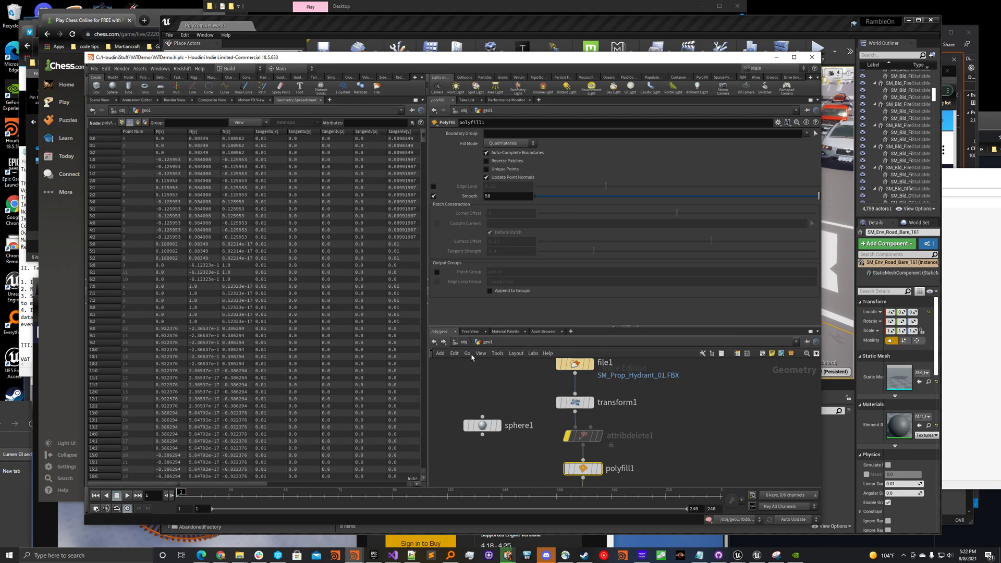
Step: Go back to the out network and start rendering all outputs of vertex_animation_textures1
{"action": "key", "text": "u"}
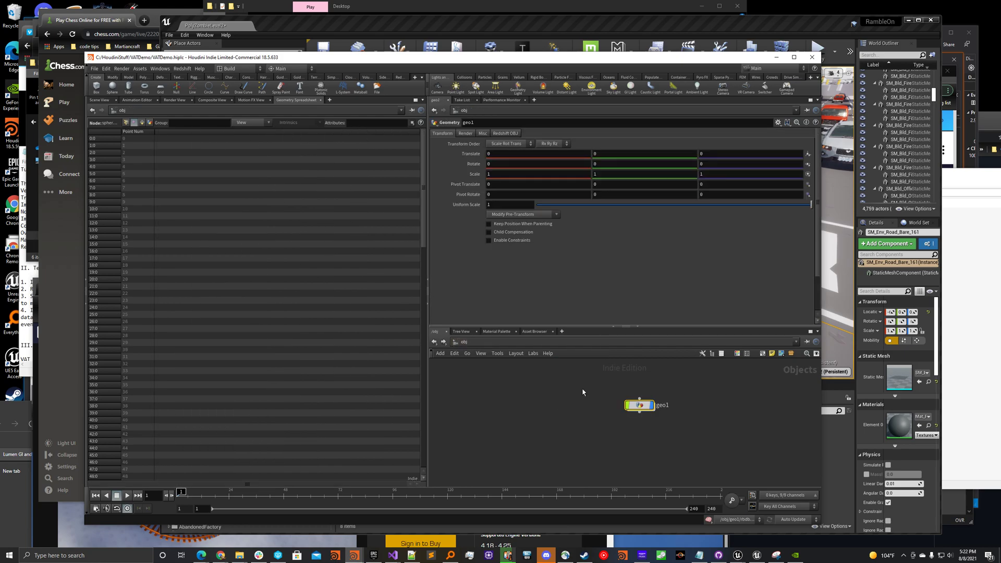
{"action": "left_click", "coordinate": [470, 344]}
{"action": "left_click", "coordinate": [476, 385]}
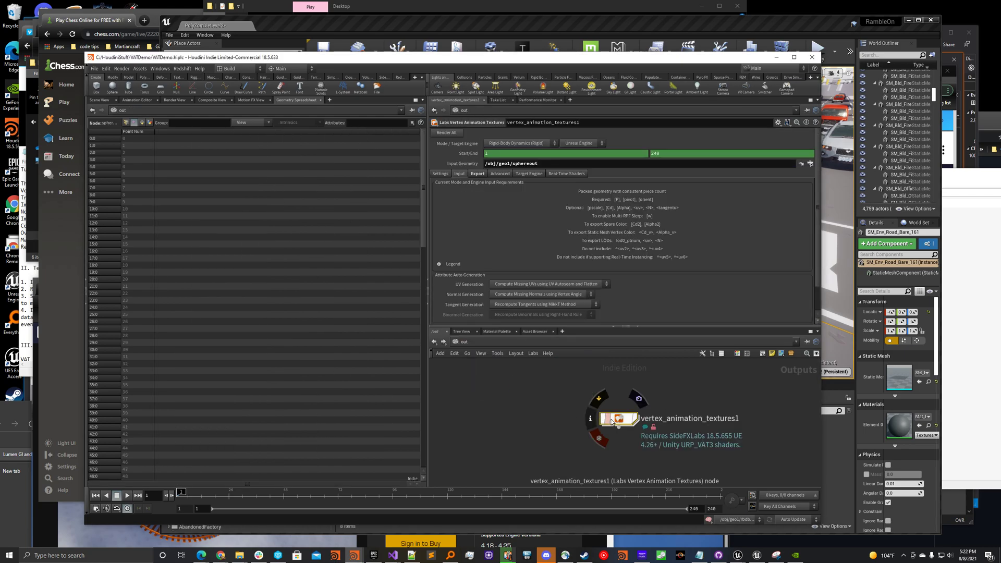
{"action": "scroll", "coordinate": [496, 367], "scroll_direction": "up", "scroll_amount": 3}
{"action": "scroll", "coordinate": [597, 417], "scroll_direction": "down", "scroll_amount": 2}
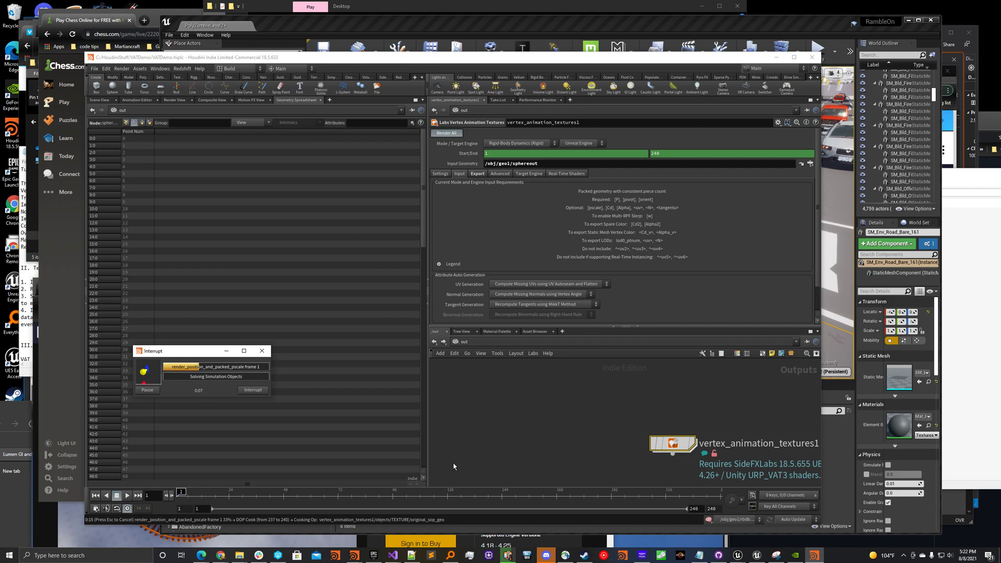
Step: Switch to File Explorer and check the exported hydrant textures in the tex folder and the hydrant mesh in the geo folder
{"action": "left_click", "coordinate": [239, 555]}
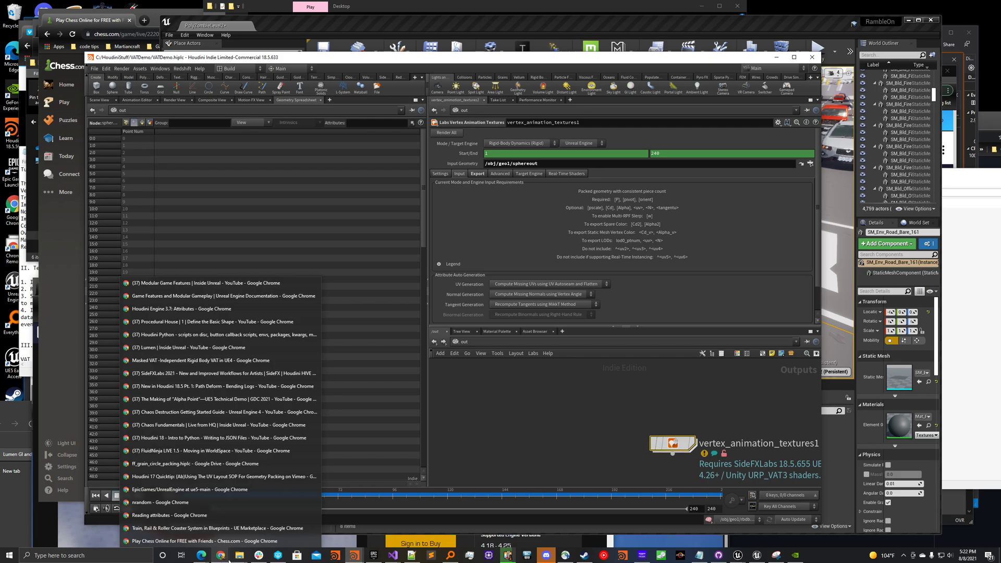
{"action": "mouse_move", "coordinate": [241, 558]}
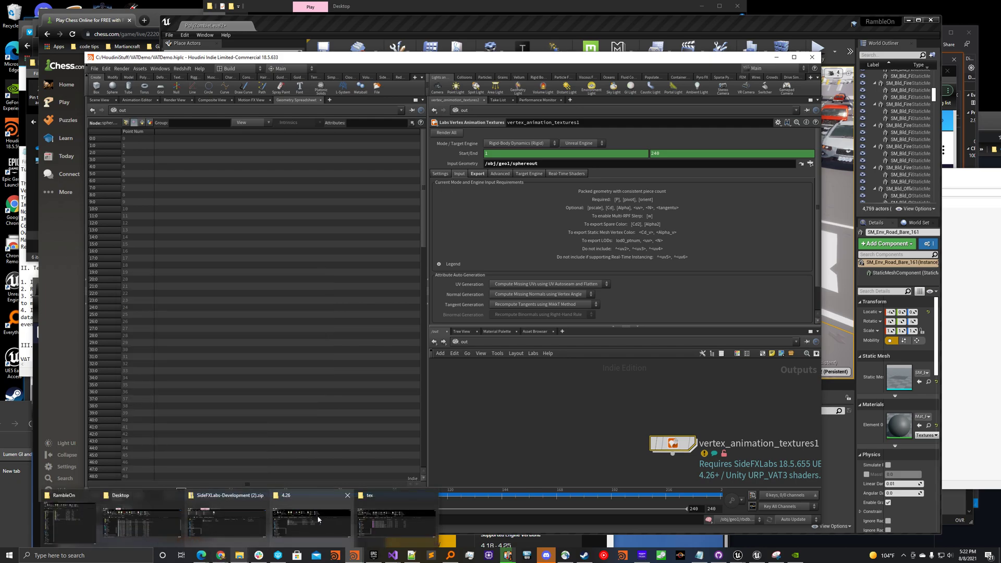
{"action": "left_click", "coordinate": [396, 519]}
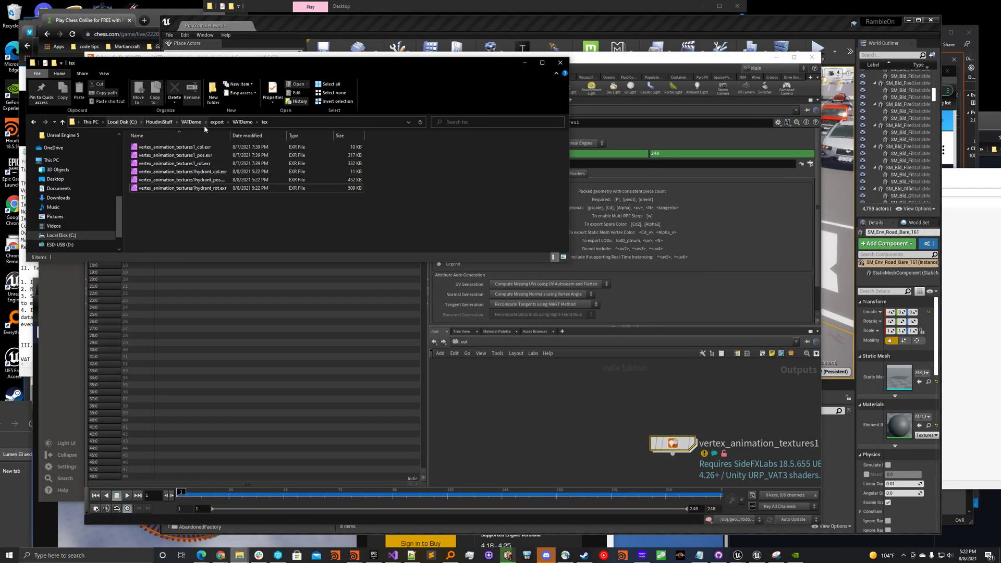
{"action": "left_click", "coordinate": [243, 121]}
{"action": "double_click", "coordinate": [164, 148]}
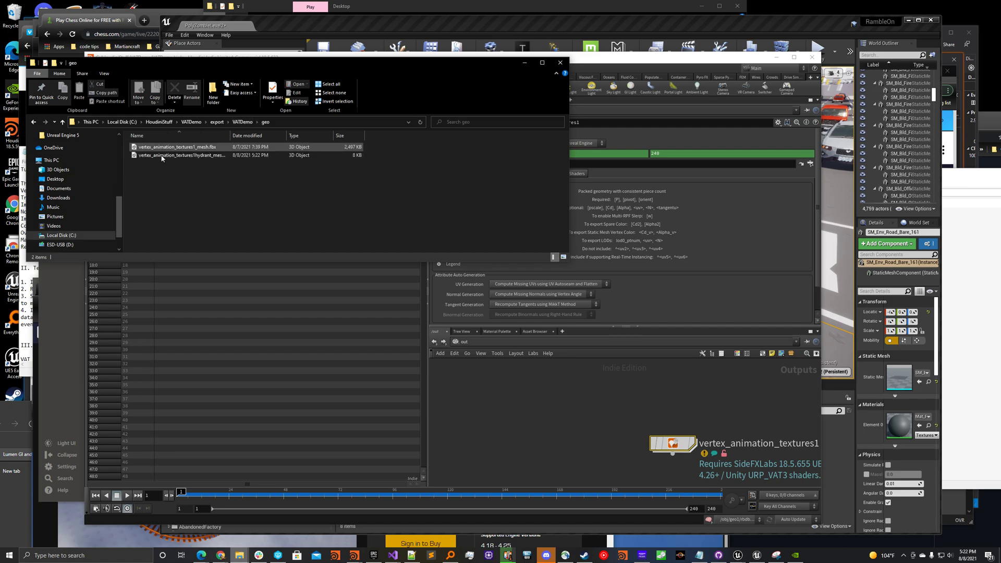
{"action": "left_click", "coordinate": [177, 156]}
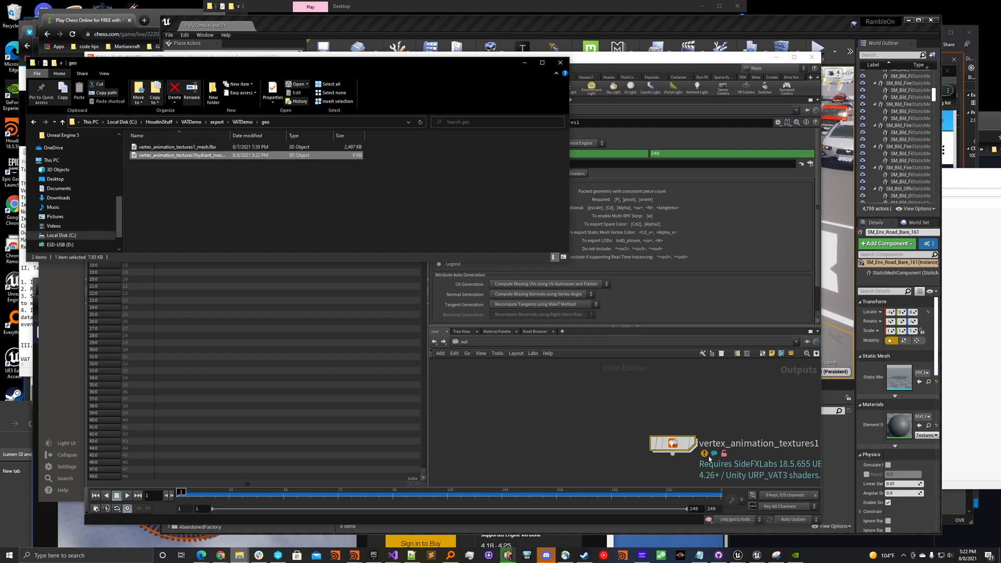
Step: Return to Houdini, inspect the MESH geometry in the export network inside vertex_animation_textures1, and go back to the out network
{"action": "left_click", "coordinate": [671, 447]}
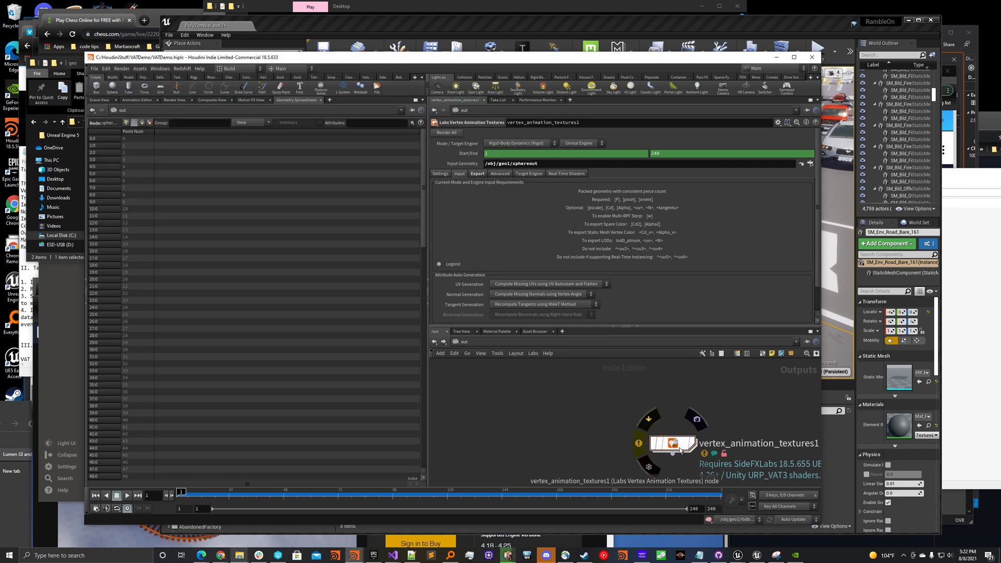
{"action": "right_click", "coordinate": [678, 449]}
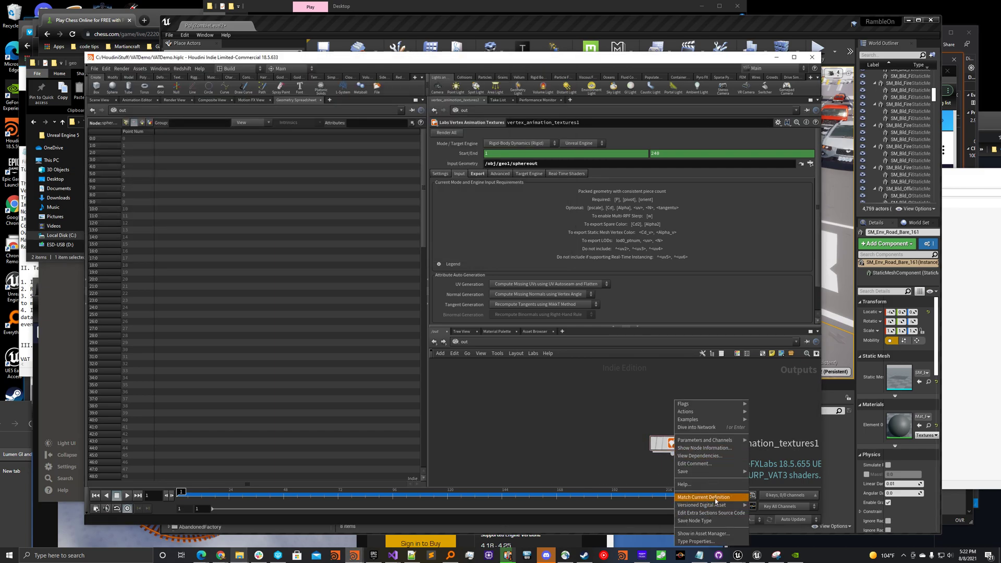
{"action": "left_click", "coordinate": [610, 456]}
{"action": "double_click", "coordinate": [674, 445]}
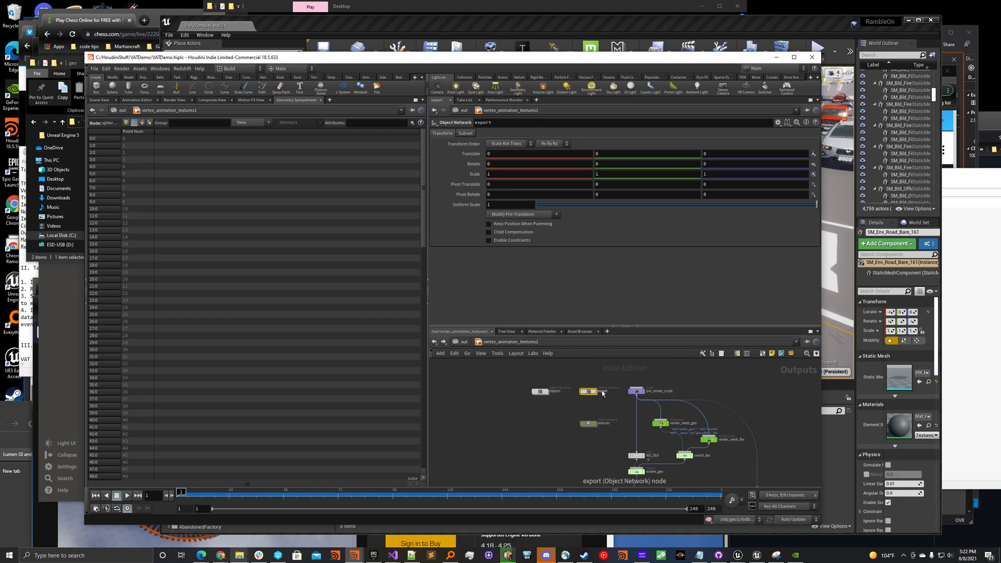
{"action": "scroll", "coordinate": [567, 401], "scroll_direction": "up", "scroll_amount": 2}
{"action": "middle_click_drag", "start_coordinate": [567, 394], "coordinate": [552, 463]}
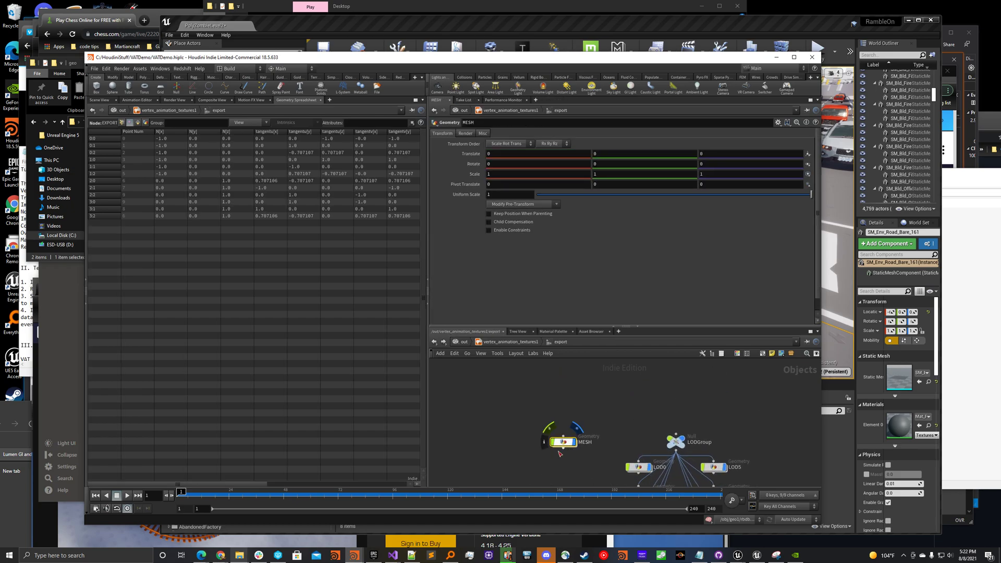
{"action": "scroll", "coordinate": [542, 445], "scroll_direction": "up", "scroll_amount": 1}
{"action": "scroll", "coordinate": [542, 445], "scroll_direction": "down", "scroll_amount": 1}
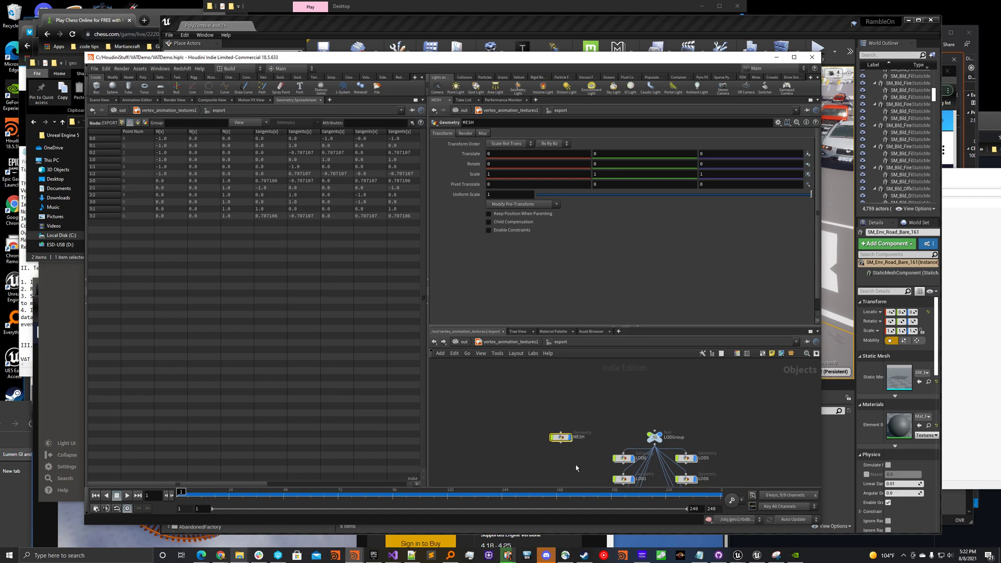
{"action": "double_click", "coordinate": [561, 446]}
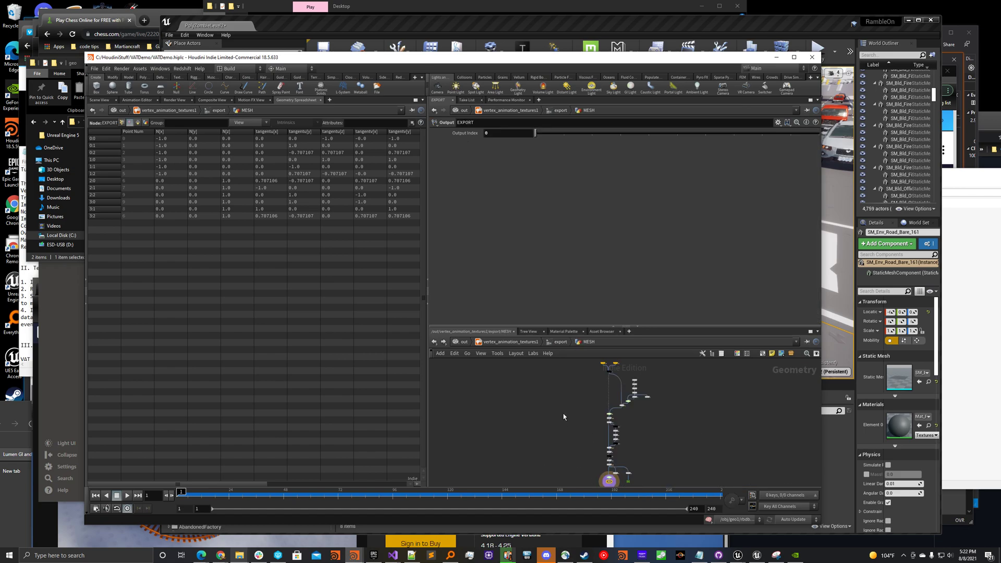
{"action": "left_click", "coordinate": [433, 342]}
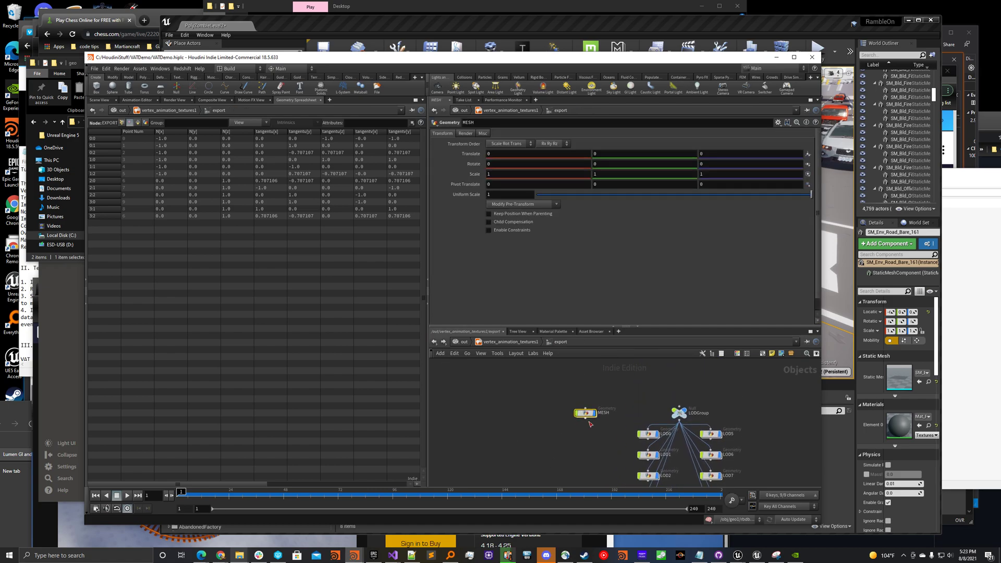
{"action": "scroll", "coordinate": [590, 424], "scroll_direction": "up", "scroll_amount": 2}
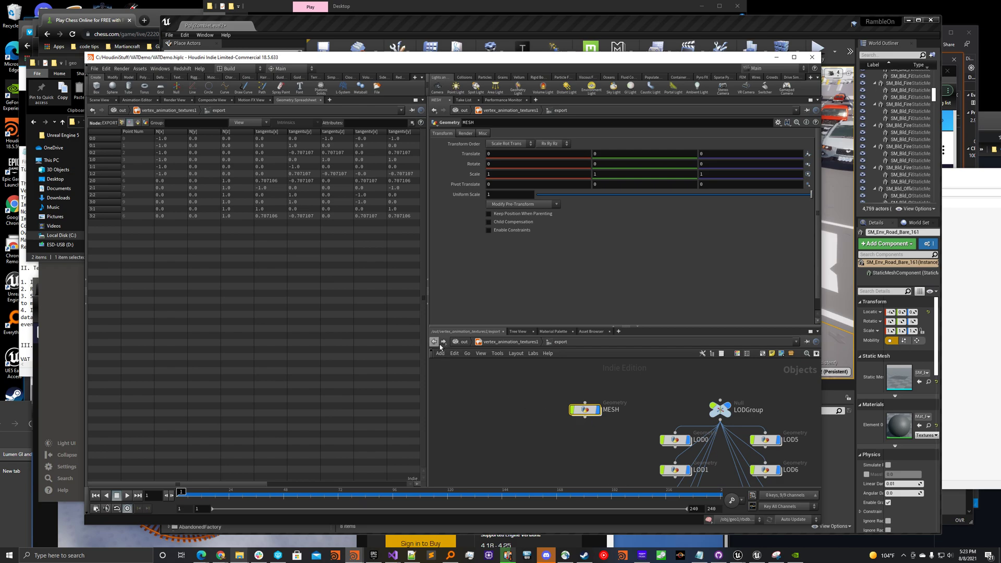
{"action": "mouse_move", "coordinate": [574, 412]}
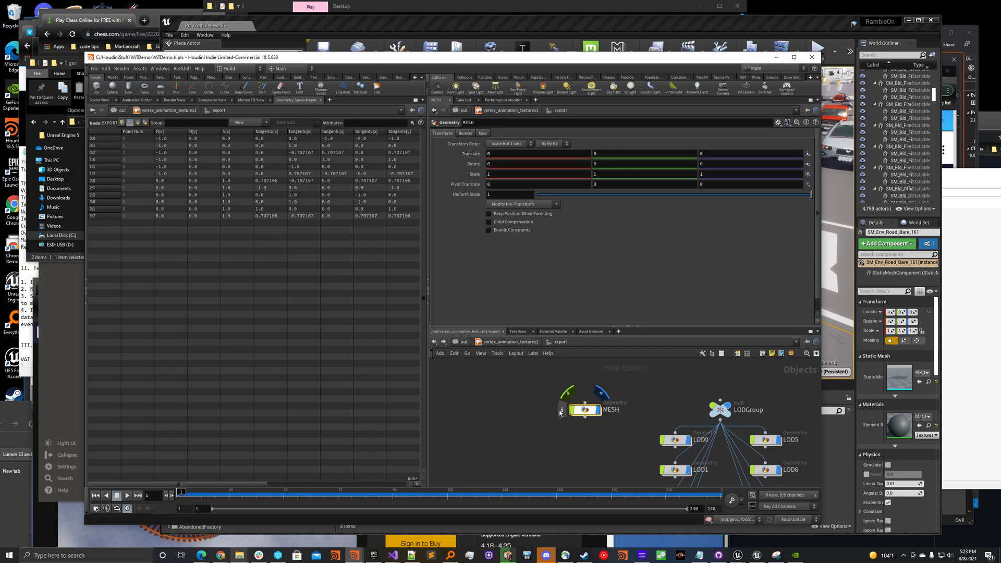
{"action": "left_click", "coordinate": [463, 342]}
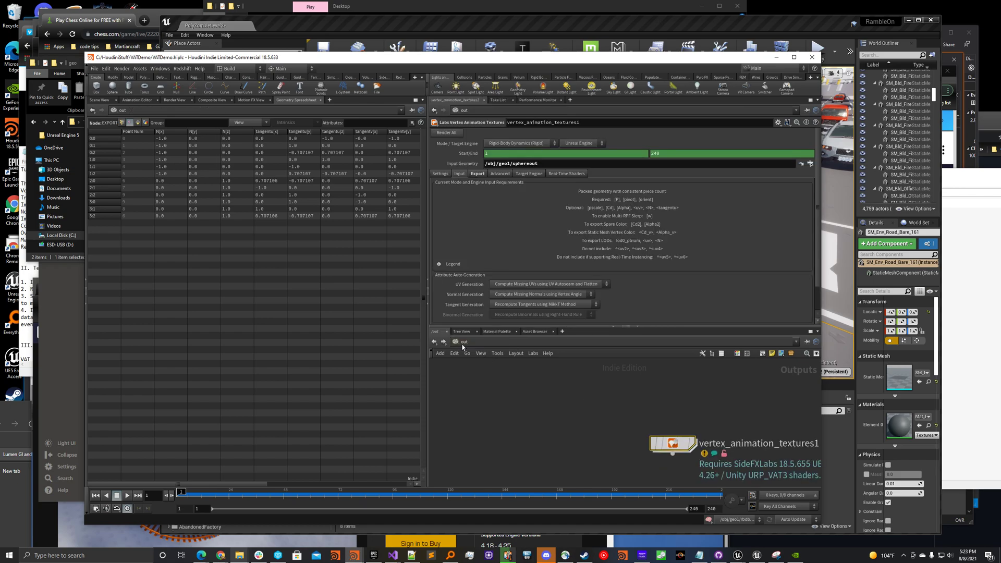
Step: Enable Live Update in the advanced settings of vertex_animation_textures1 and read the node info of MESH inside its export network
{"action": "left_click", "coordinate": [478, 173]}
{"action": "left_click", "coordinate": [500, 174]}
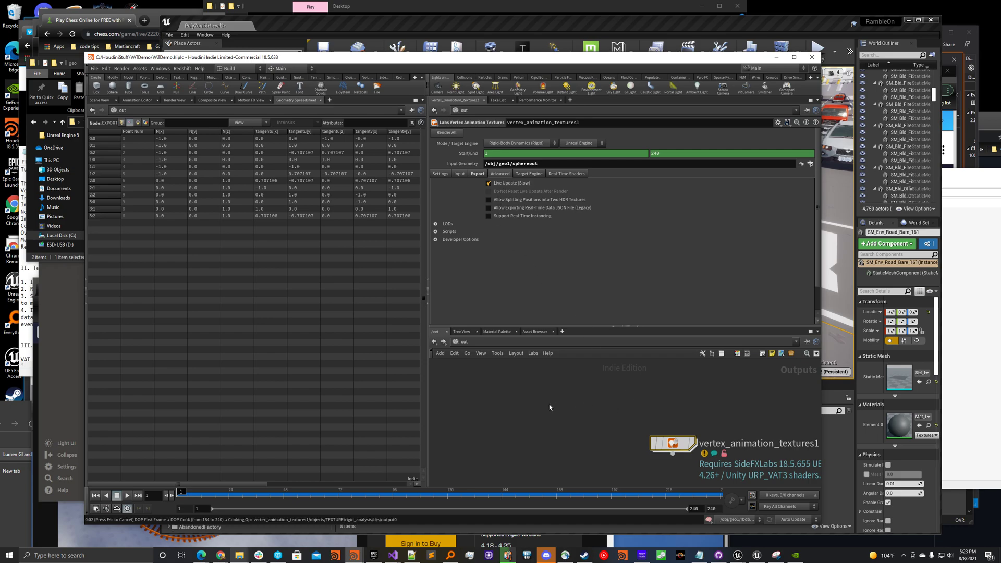
{"action": "double_click", "coordinate": [672, 443]}
{"action": "double_click", "coordinate": [589, 392]}
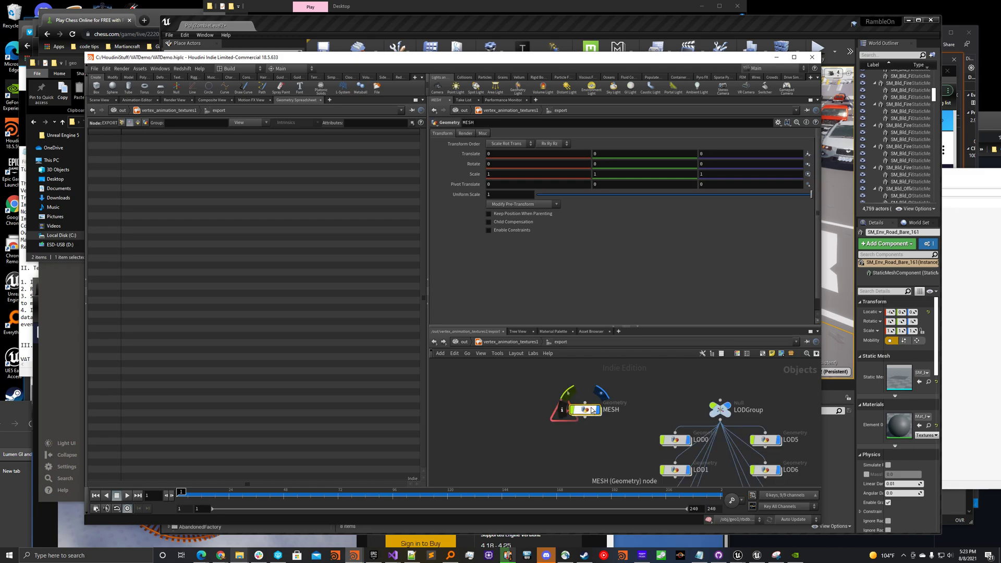
{"action": "left_click", "coordinate": [563, 416]}
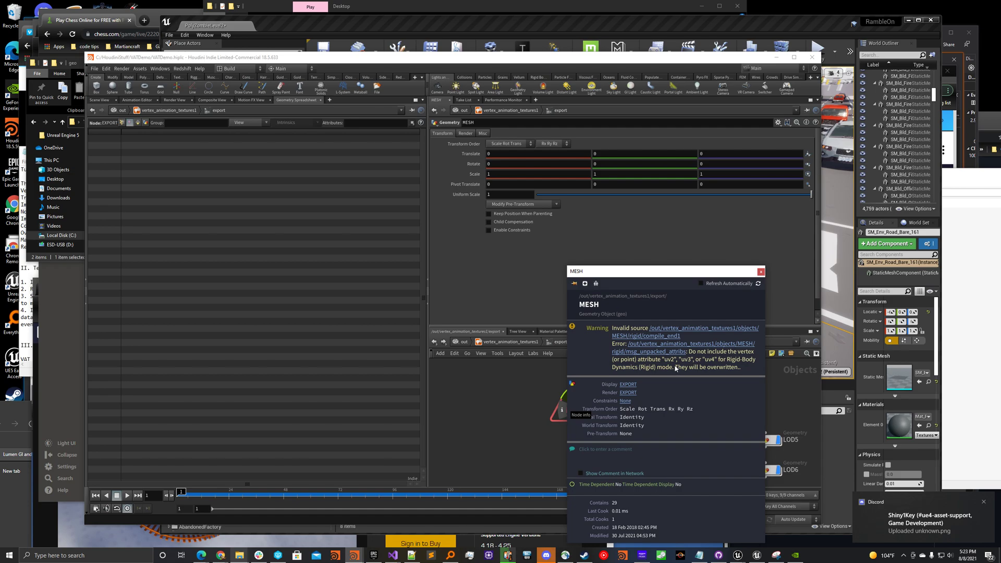
Step: Return to the geo1 network and reactivate the bypassed attribdelete1 node
{"action": "left_click", "coordinate": [463, 342]}
{"action": "left_click", "coordinate": [465, 343]}
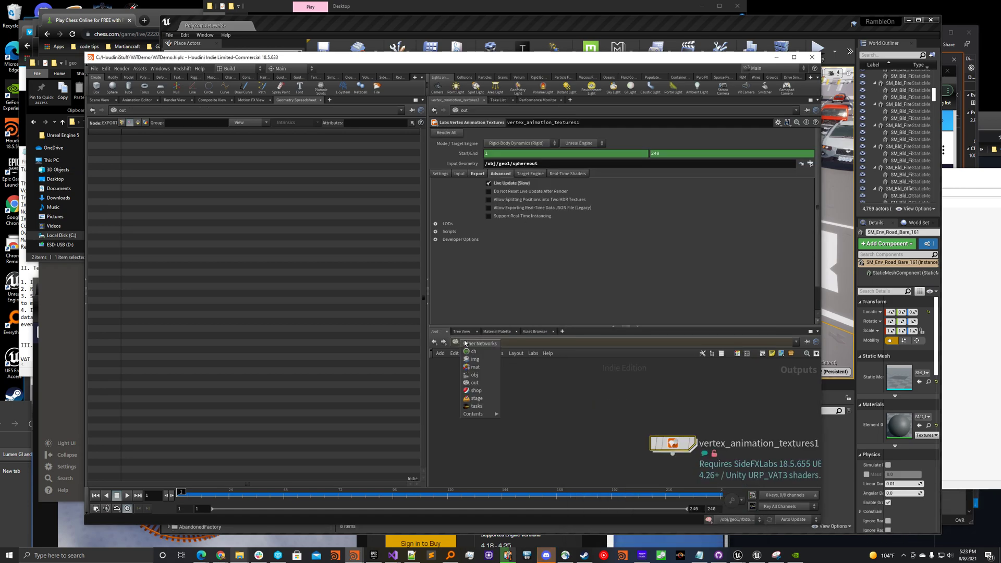
{"action": "left_click", "coordinate": [474, 380]}
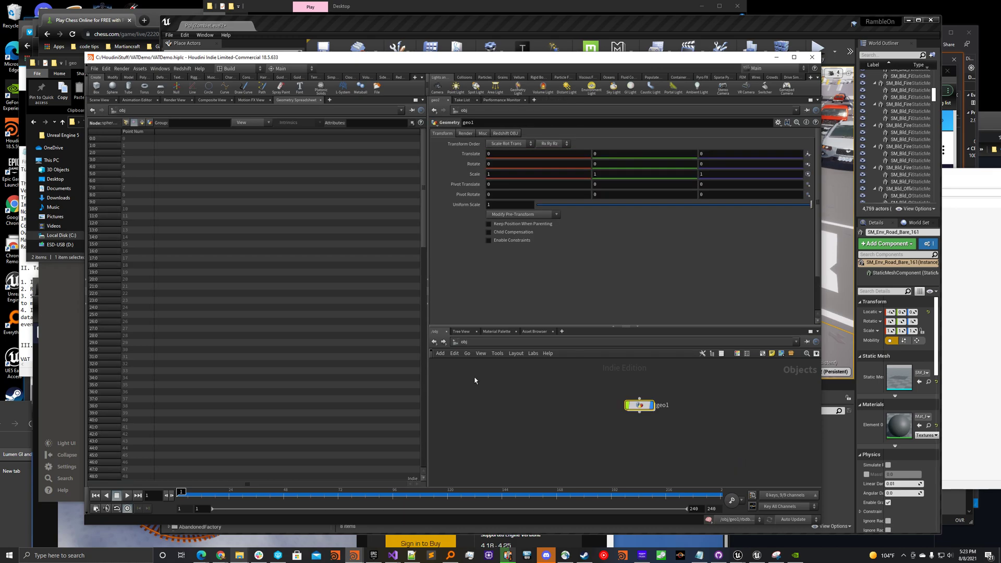
{"action": "double_click", "coordinate": [639, 405]}
{"action": "left_click", "coordinate": [564, 434]}
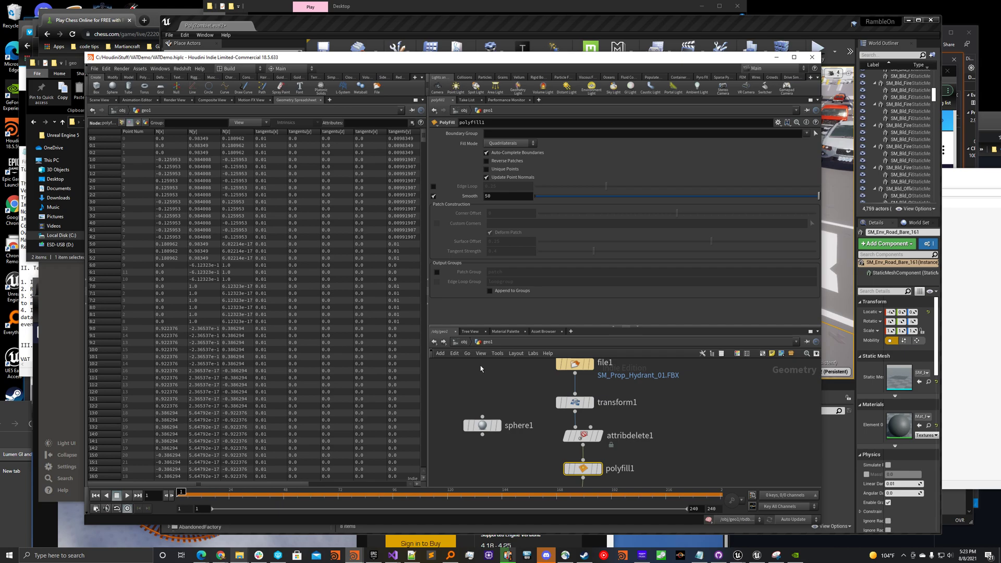
Step: Render all outputs of vertex_animation_textures1 from the out network and check the re-exported hydrant mesh in the geo folder
{"action": "left_click", "coordinate": [461, 343]}
{"action": "left_click", "coordinate": [463, 342]}
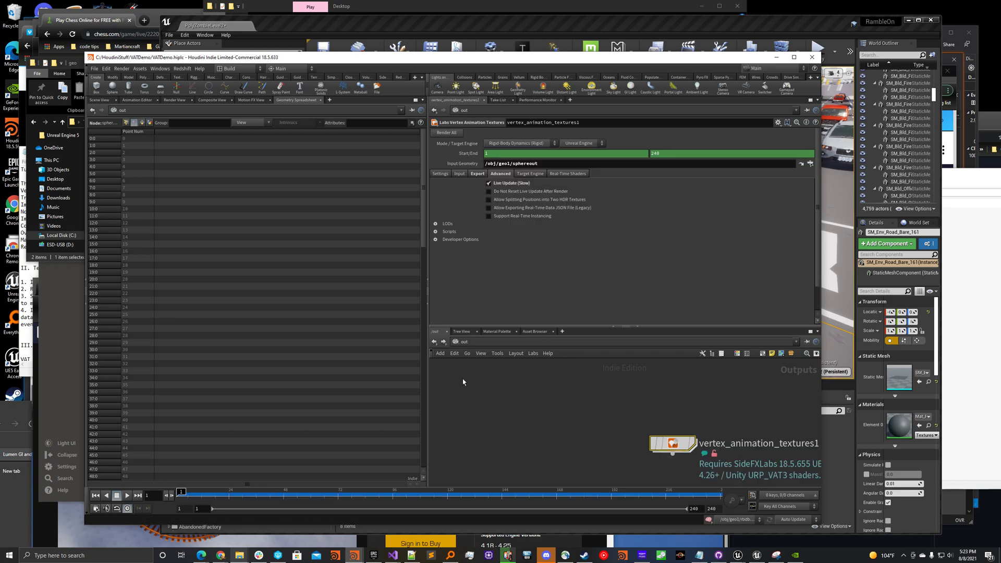
{"action": "left_click", "coordinate": [452, 134]}
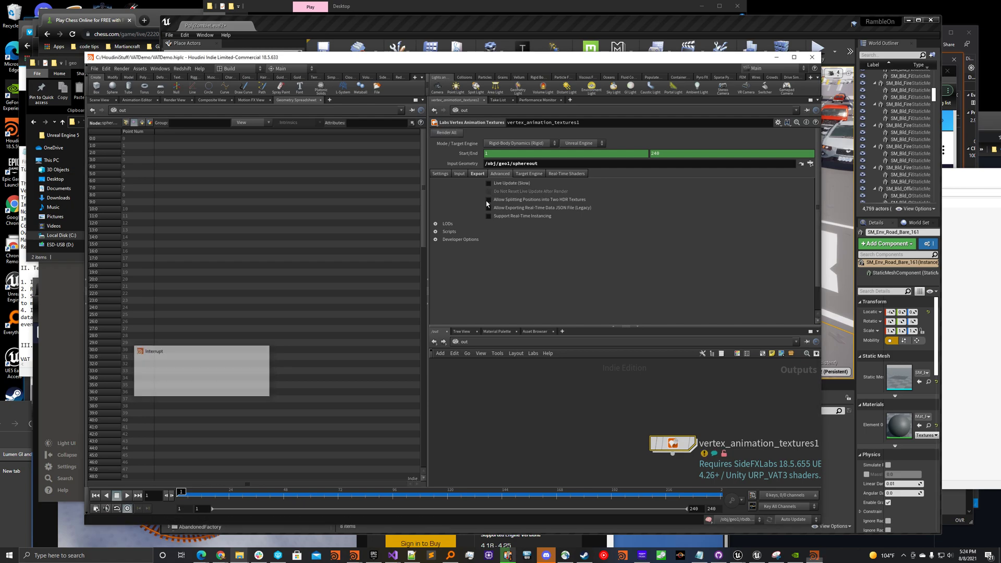
{"action": "left_click_drag", "start_coordinate": [342, 56], "coordinate": [475, 73]}
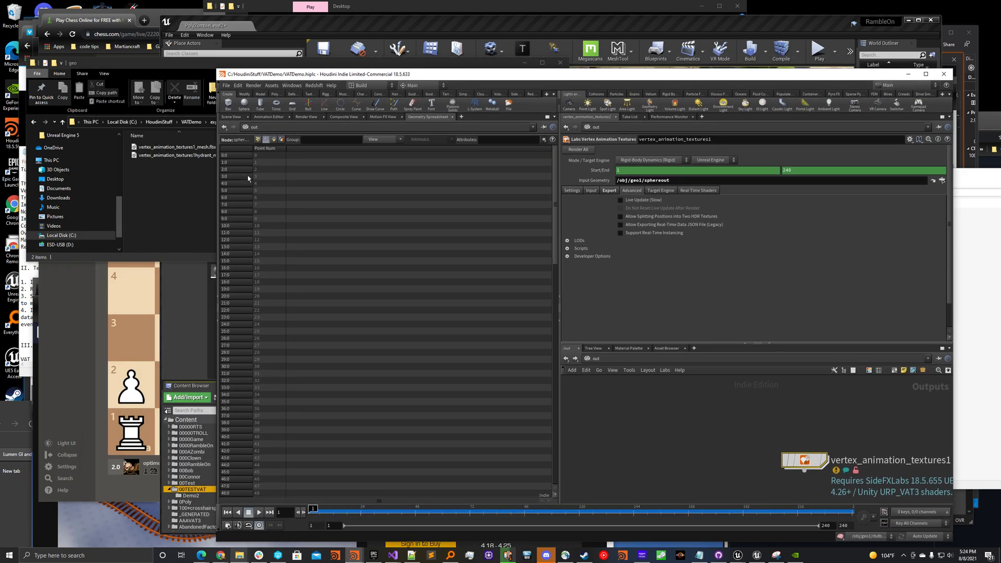
{"action": "left_click", "coordinate": [167, 194]}
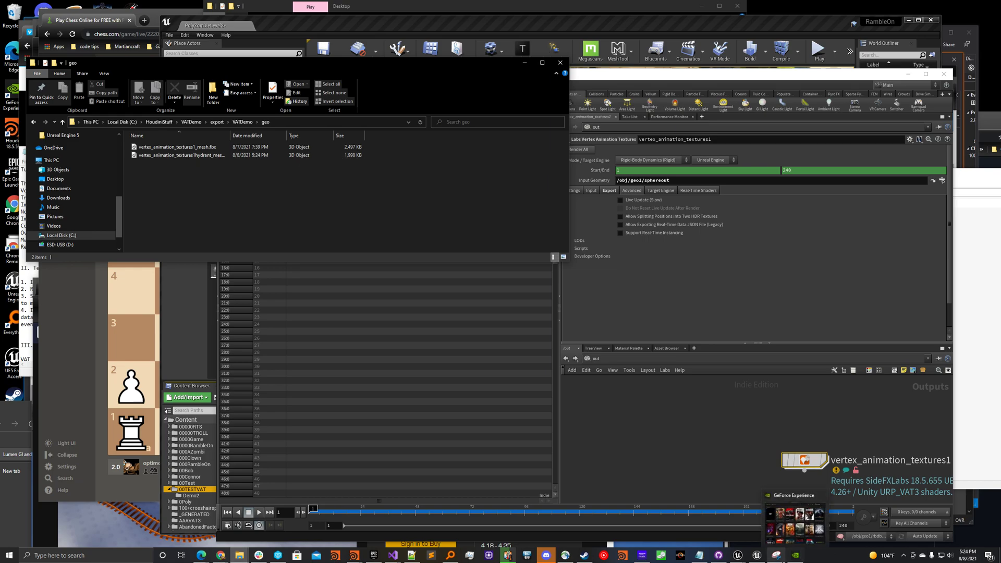
Step: Switch to Unreal Editor and start importing the hydrant mesh FBX from the geo folder into 00TESTVAT/Demo2
{"action": "left_click", "coordinate": [763, 559]}
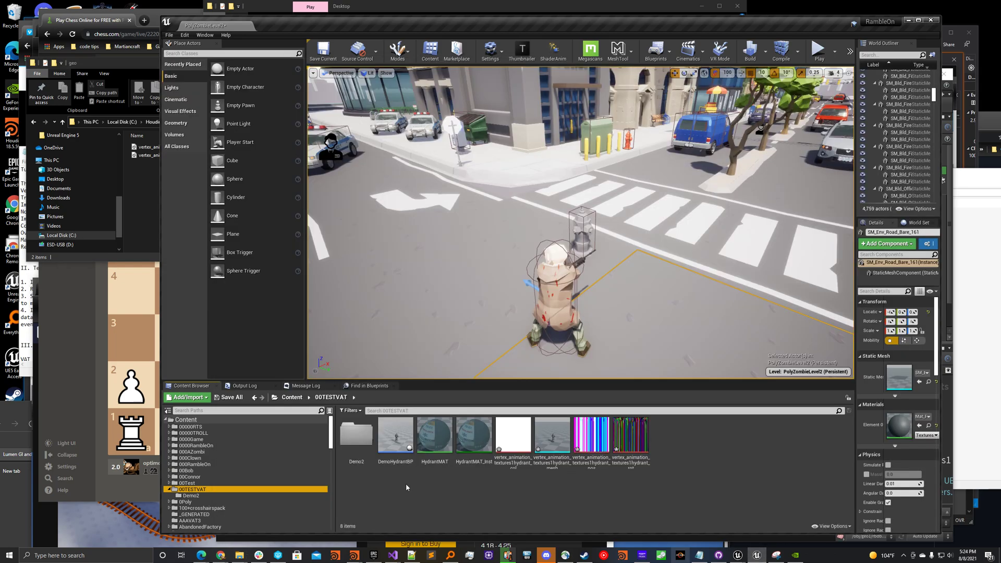
{"action": "left_click", "coordinate": [218, 496]}
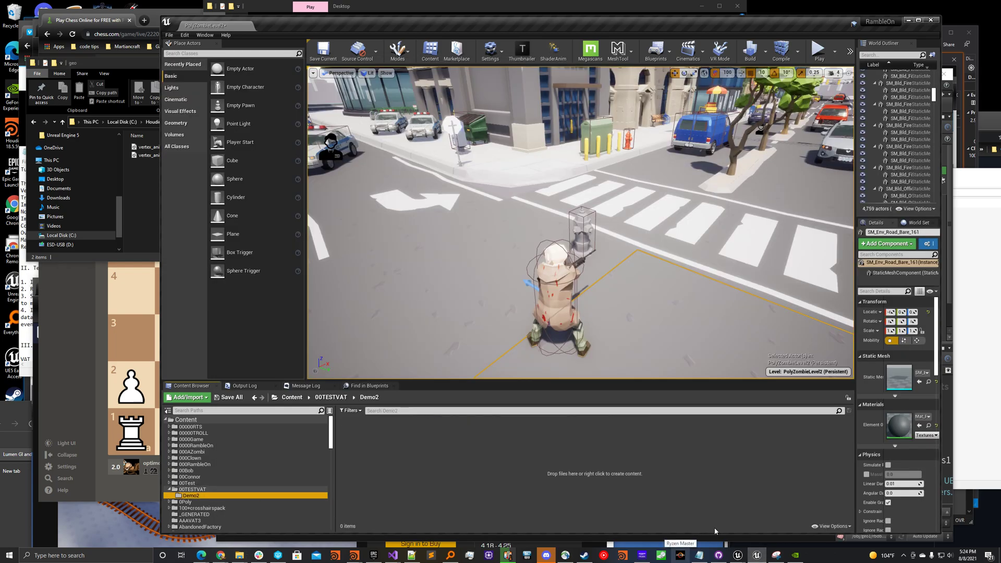
{"action": "left_click", "coordinate": [123, 180]}
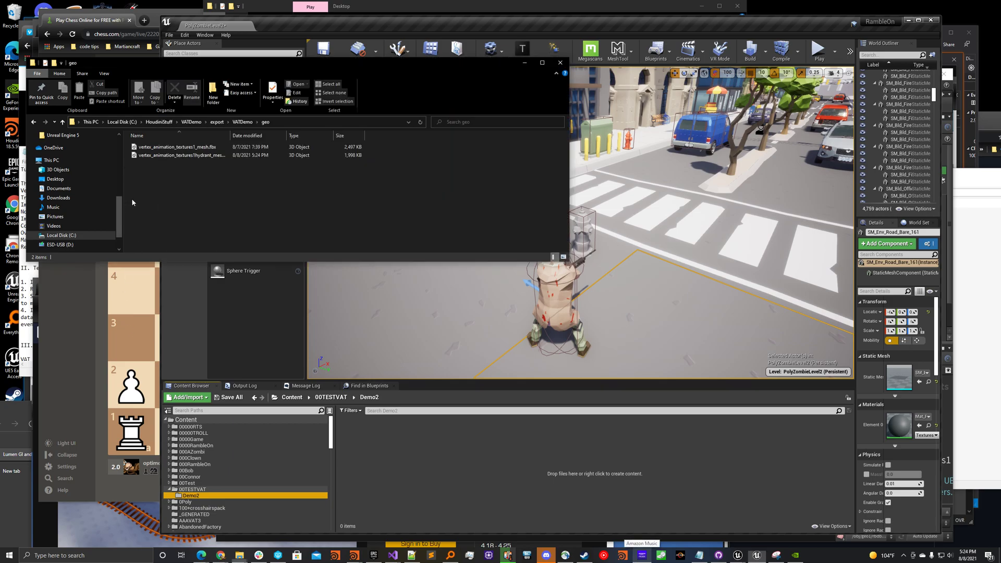
{"action": "left_click", "coordinate": [187, 157]}
{"action": "left_click_drag", "start_coordinate": [173, 157], "coordinate": [409, 467]}
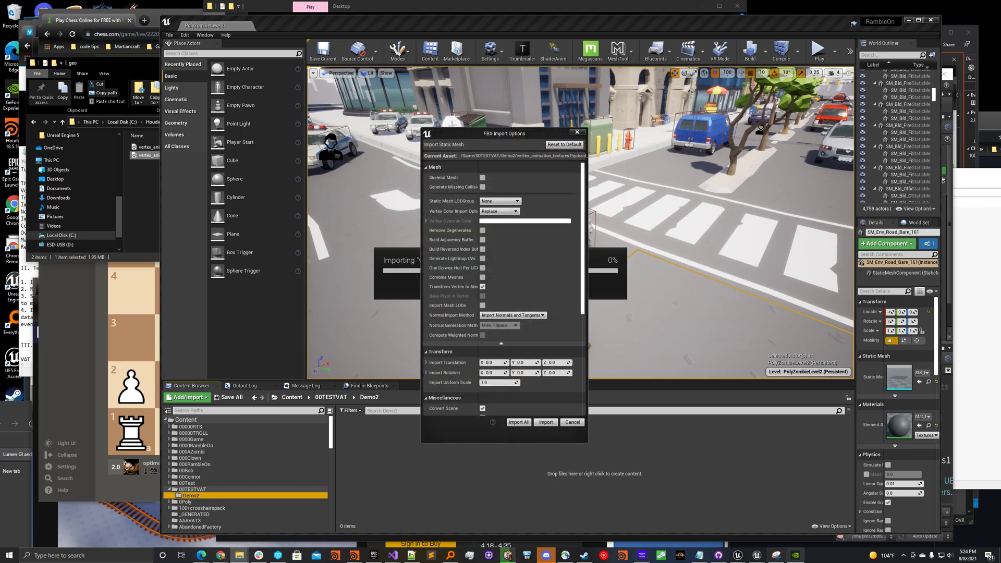
Step: Bring up the VAT Import Settings Guide in Notepad beside the import options, enlarge it and highlight "Turn every toggle off."
{"action": "left_click", "coordinate": [698, 557]}
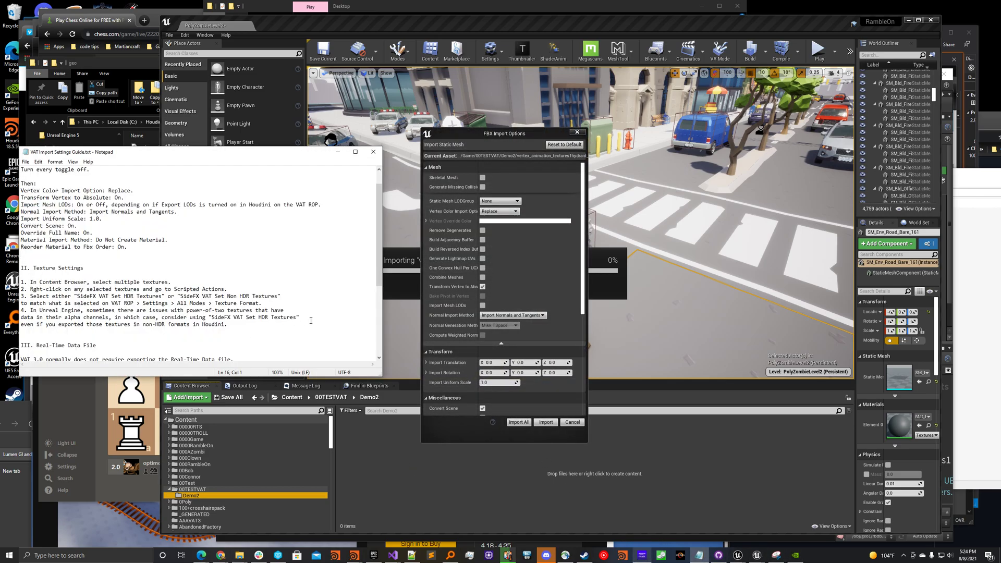
{"action": "left_click_drag", "start_coordinate": [382, 376], "coordinate": [387, 486]}
{"action": "left_click_drag", "start_coordinate": [209, 156], "coordinate": [231, 78]}
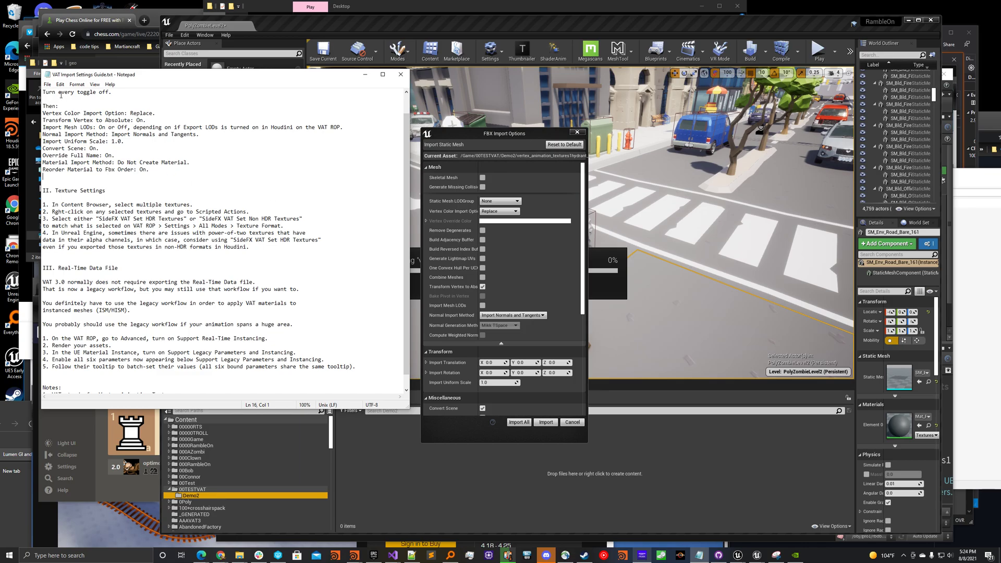
{"action": "left_click_drag", "start_coordinate": [44, 92], "coordinate": [112, 92]}
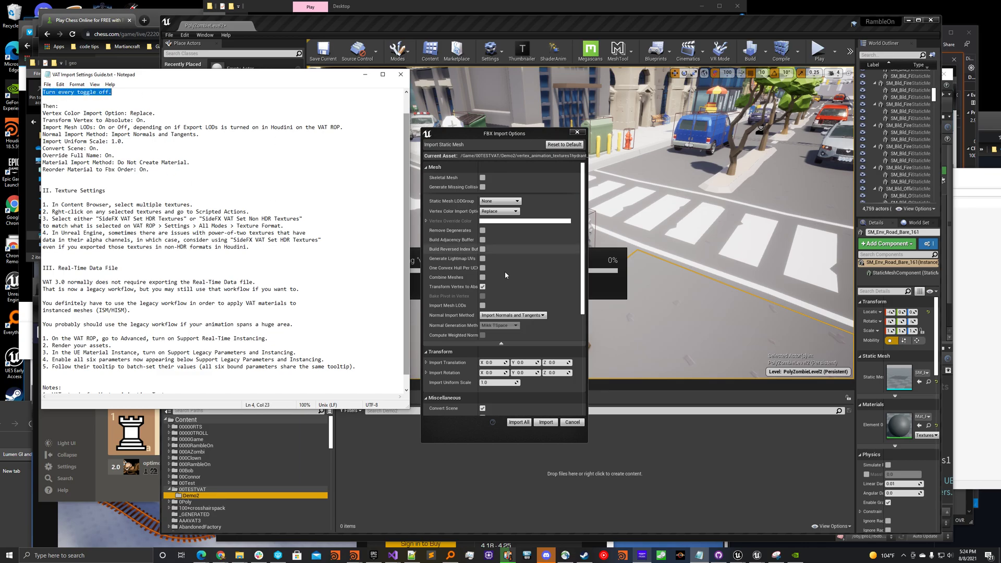
Step: Turn off Transform Vertex to Absolute, Override Full Name, Convert Scene and Reorder Material to Fbx Order in the FBX import options
{"action": "left_click", "coordinate": [482, 287]}
{"action": "scroll", "coordinate": [484, 290], "scroll_direction": "down", "scroll_amount": 5}
{"action": "scroll", "coordinate": [483, 288], "scroll_direction": "down", "scroll_amount": 2}
{"action": "left_click", "coordinate": [483, 280]}
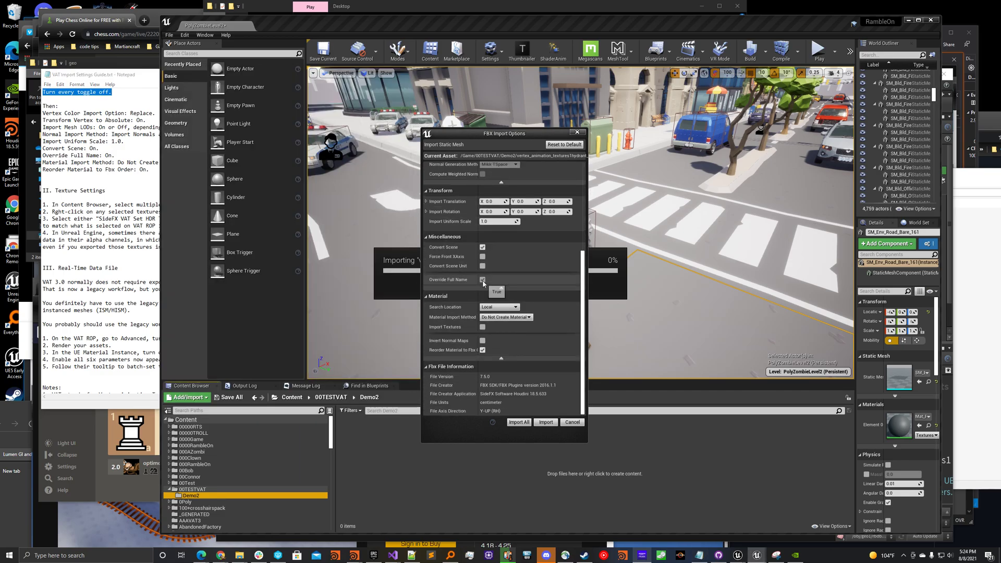
{"action": "left_click", "coordinate": [482, 248]}
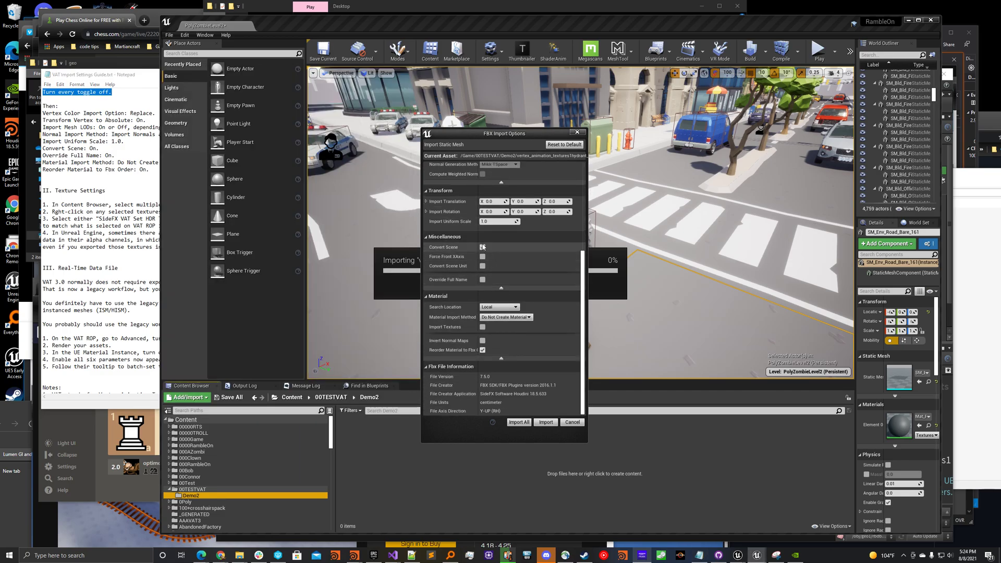
{"action": "left_click", "coordinate": [482, 350]}
{"action": "scroll", "coordinate": [488, 358], "scroll_direction": "up", "scroll_amount": 3}
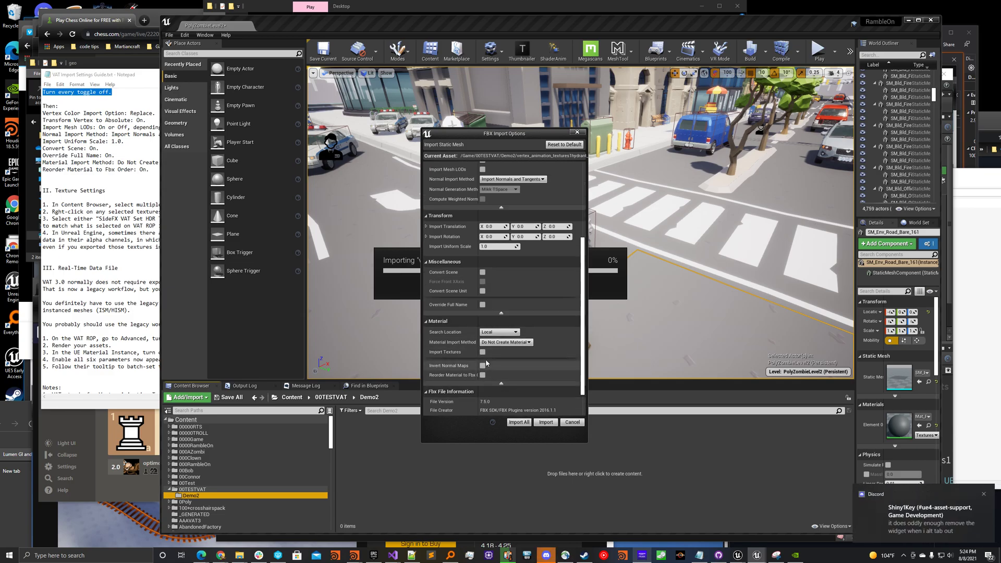
Step: Turn on Transform Vertex to Absolute, Convert Scene, Override Full Name and Reorder Material to Fbx Order, and import the hydrant mesh
{"action": "scroll", "coordinate": [489, 360], "scroll_direction": "up", "scroll_amount": 10}
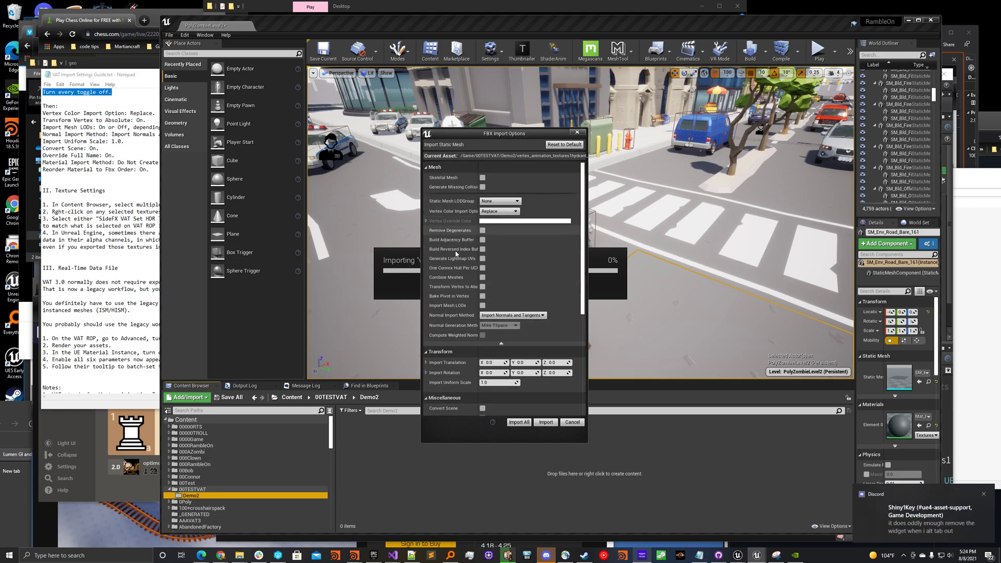
{"action": "left_click", "coordinate": [99, 128]}
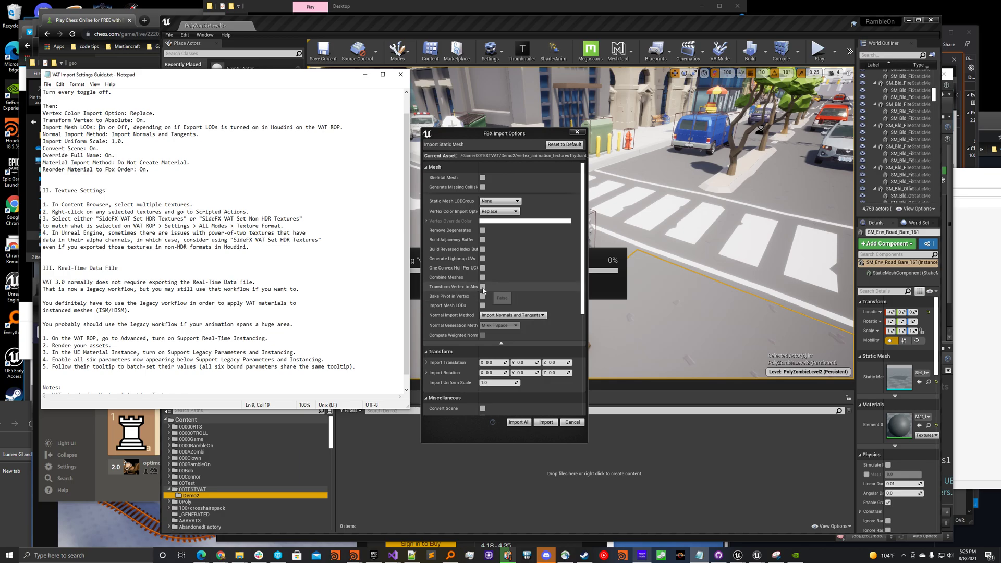
{"action": "left_click", "coordinate": [483, 287]}
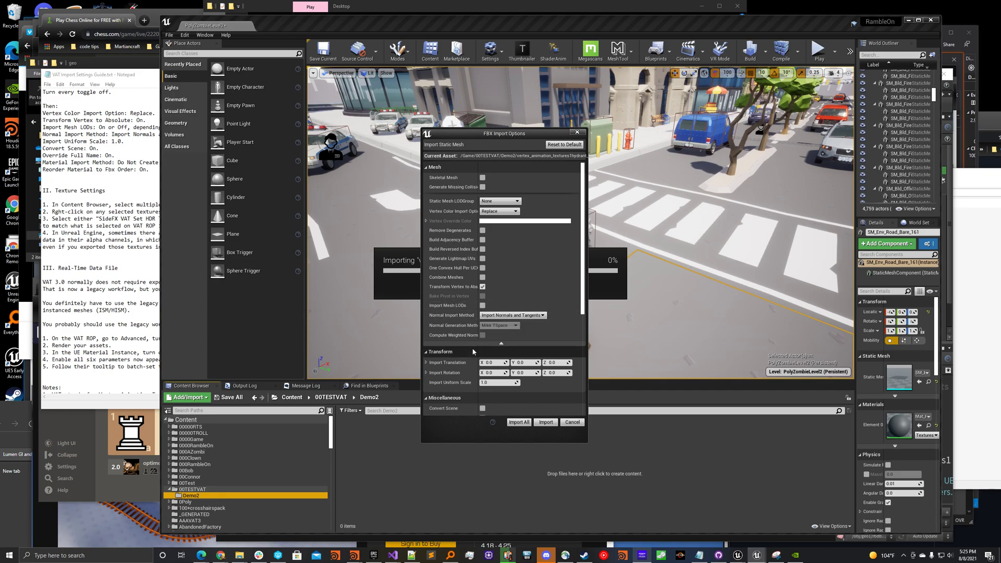
{"action": "scroll", "coordinate": [464, 342], "scroll_direction": "down", "scroll_amount": 2}
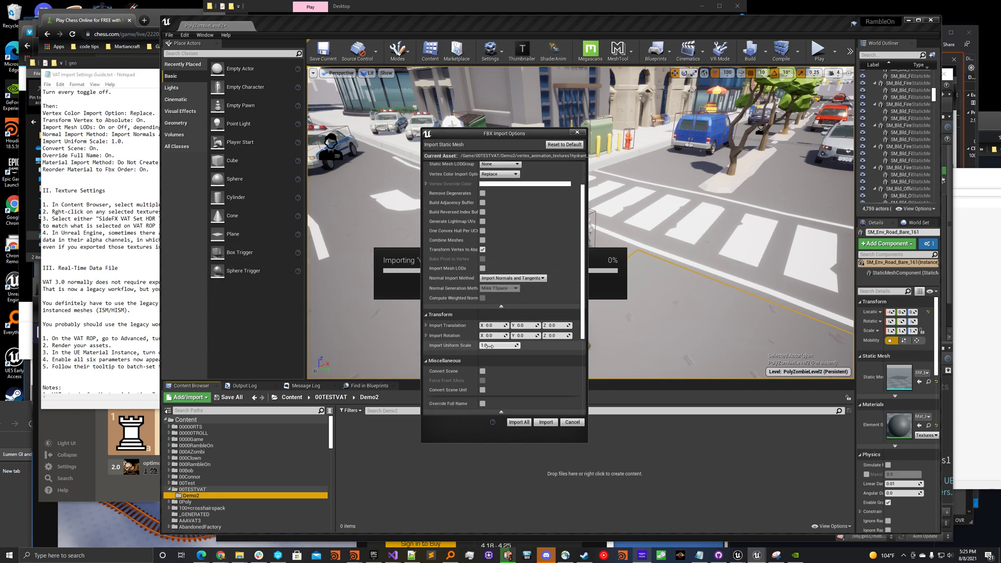
{"action": "left_click", "coordinate": [483, 371]}
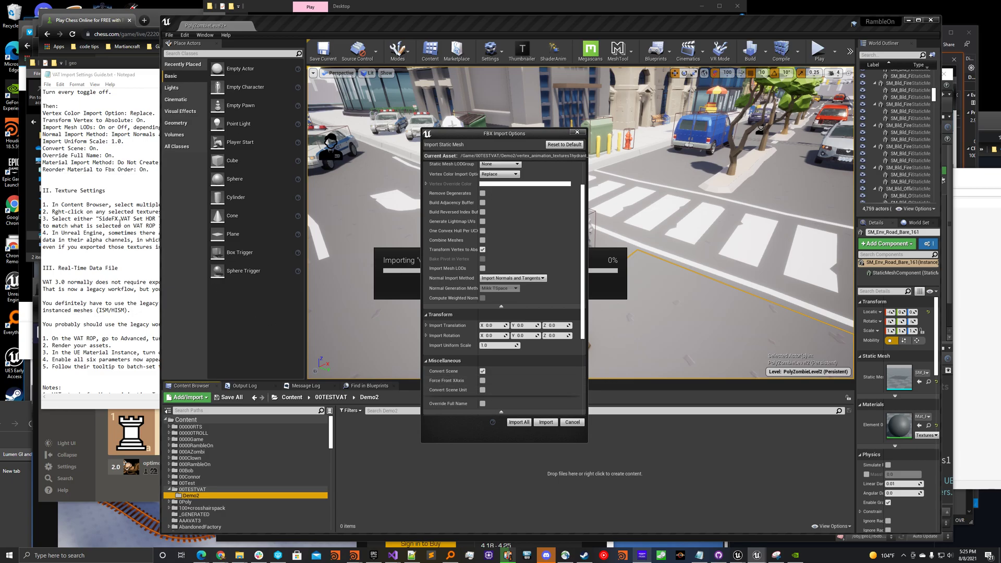
{"action": "scroll", "coordinate": [483, 349], "scroll_direction": "down", "scroll_amount": 4}
{"action": "left_click", "coordinate": [482, 328]}
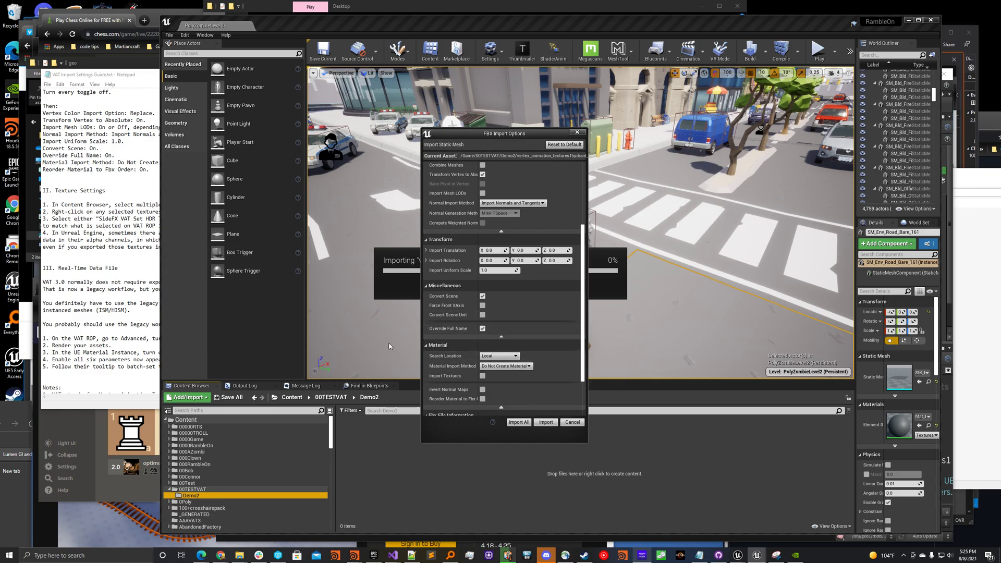
{"action": "scroll", "coordinate": [541, 392], "scroll_direction": "down", "scroll_amount": 1}
{"action": "left_click", "coordinate": [483, 386]}
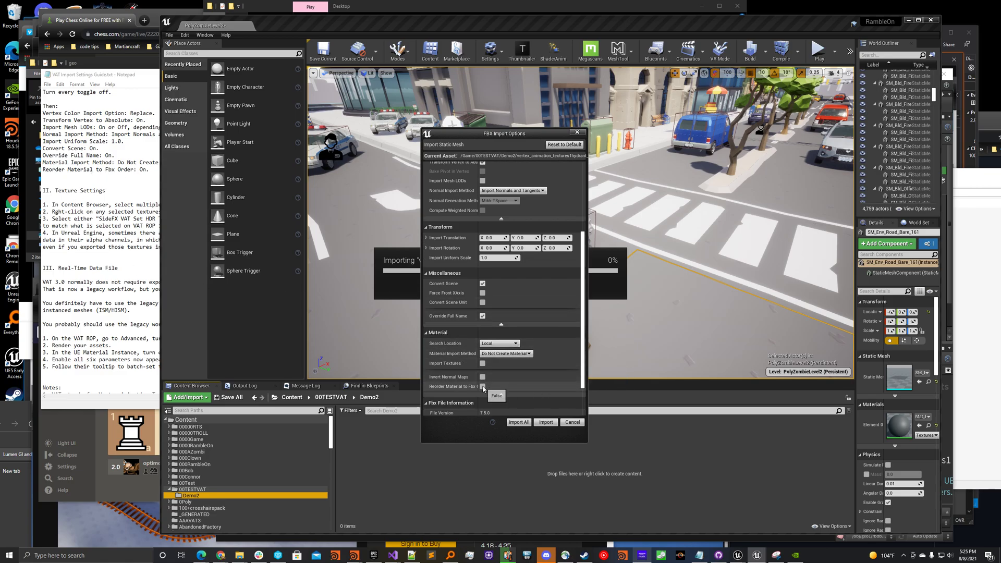
{"action": "left_click", "coordinate": [543, 422]}
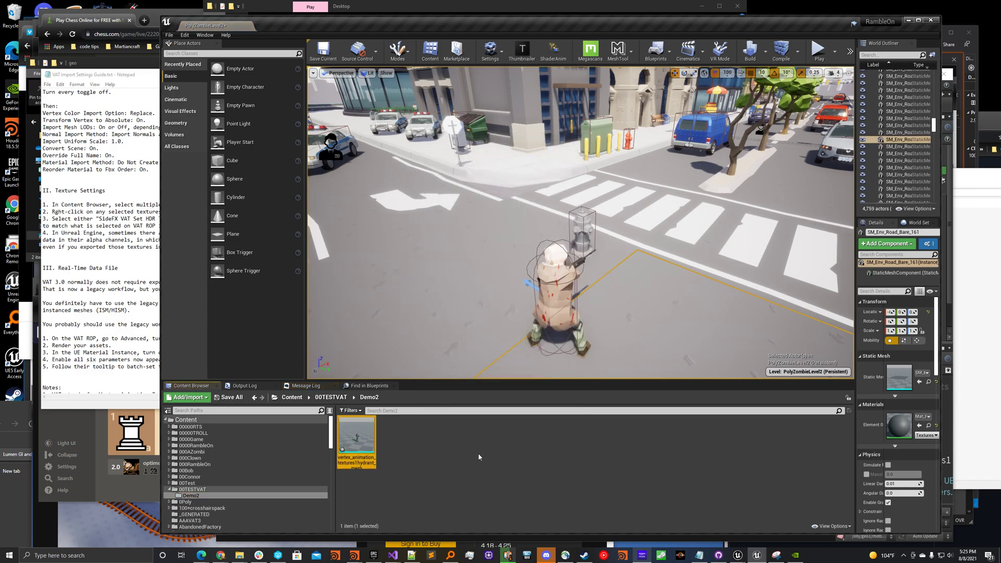
Step: Open the imported hydrant mesh and inspect its fractured geometry in wireframe from another angle, returning to lit shading
{"action": "double_click", "coordinate": [368, 444]}
{"action": "left_click_drag", "start_coordinate": [427, 267], "coordinate": [443, 135]}
{"action": "scroll", "coordinate": [373, 347], "scroll_direction": "up", "scroll_amount": 5}
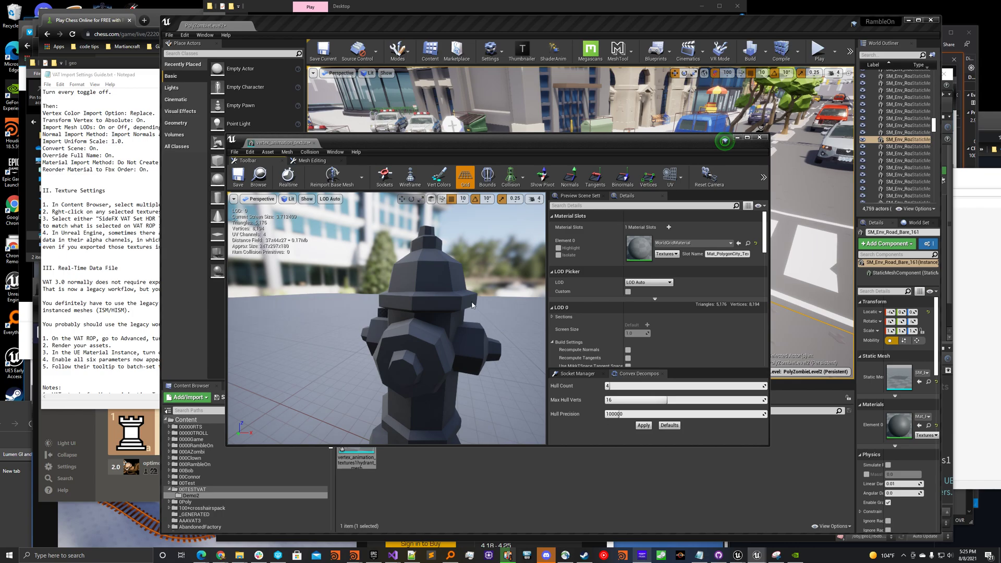
{"action": "left_click", "coordinate": [410, 177]}
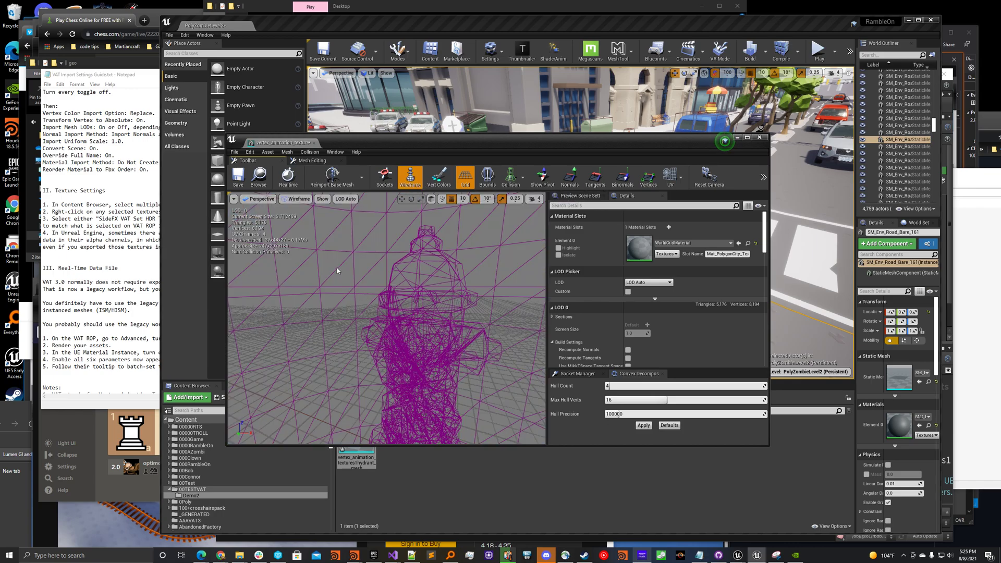
{"action": "left_click_drag", "start_coordinate": [355, 292], "coordinate": [417, 308]}
{"action": "left_click", "coordinate": [409, 177]}
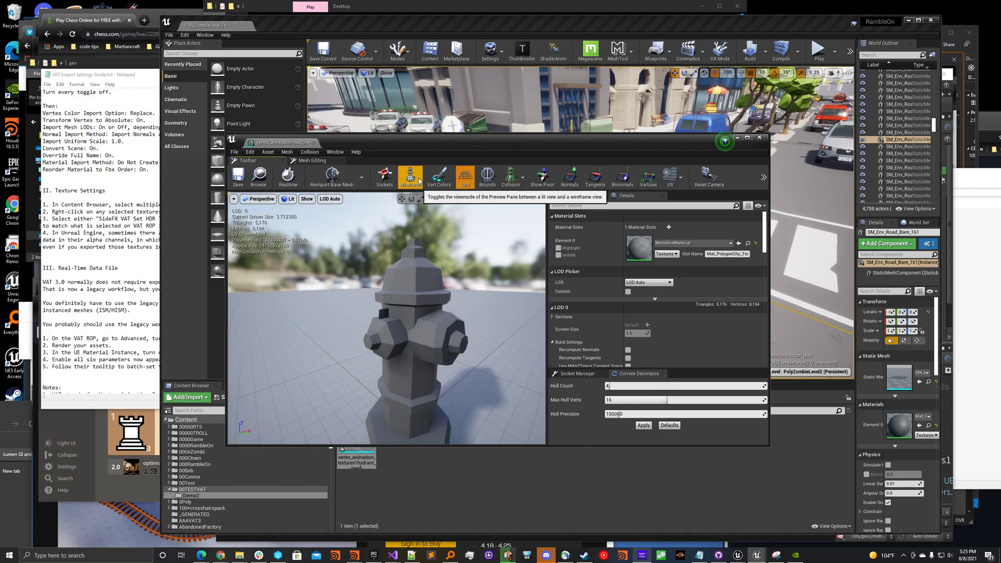
Step: Save the hydrant static mesh and close its editor
{"action": "left_click", "coordinate": [238, 177]}
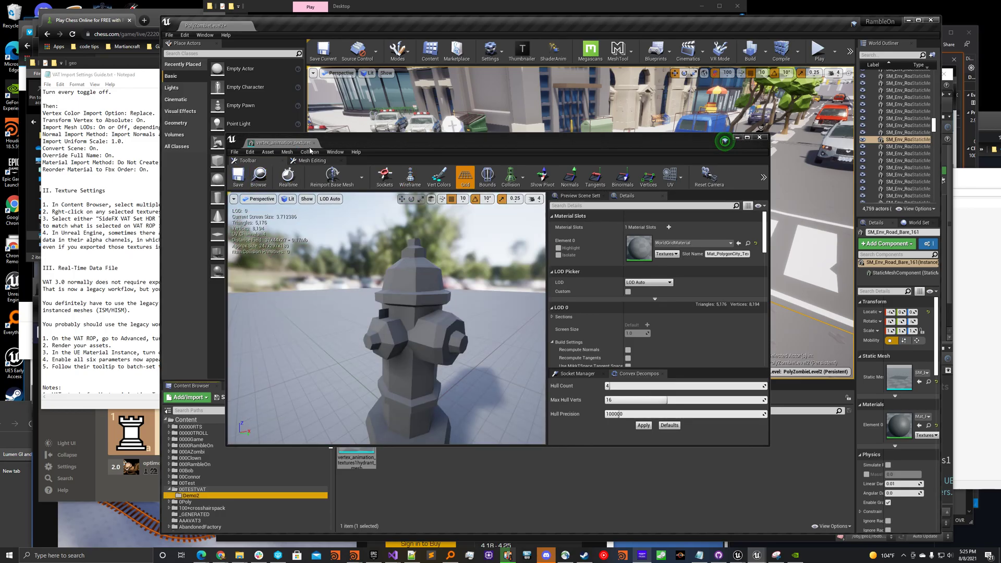
{"action": "left_click", "coordinate": [314, 142]}
{"action": "left_click", "coordinate": [449, 478]}
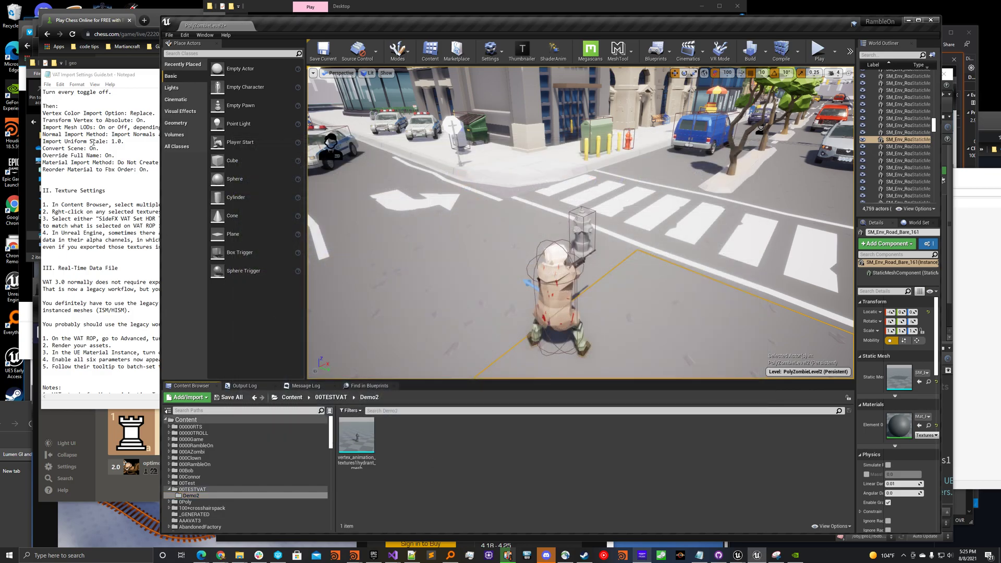
Step: Import the hydrant col, pos and rot EXR textures from the VATDemo export's tex folder into 00TESTVAT/Demo2
{"action": "left_click", "coordinate": [93, 142]}
{"action": "left_click_drag", "start_coordinate": [174, 77], "coordinate": [165, 167]}
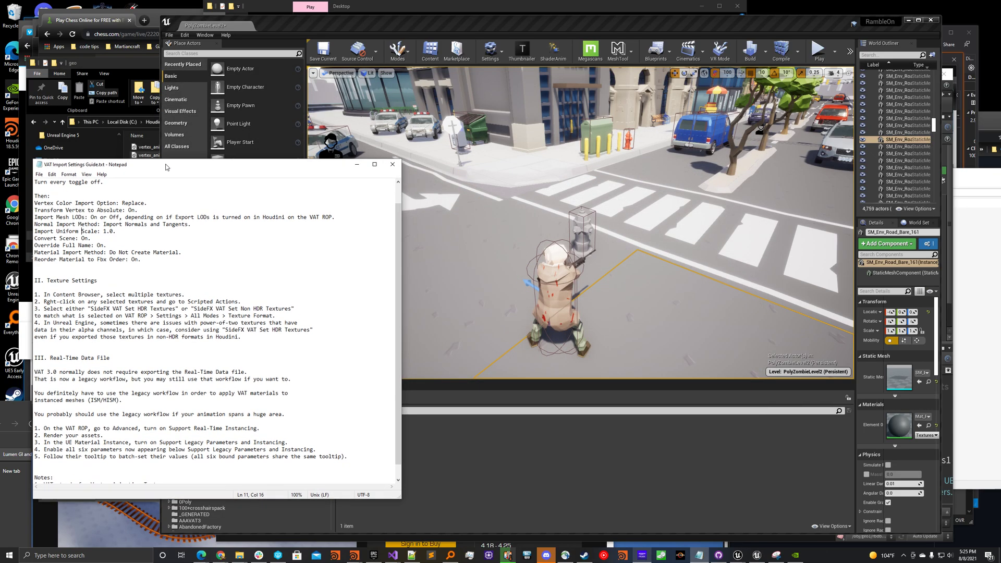
{"action": "left_click", "coordinate": [137, 68]}
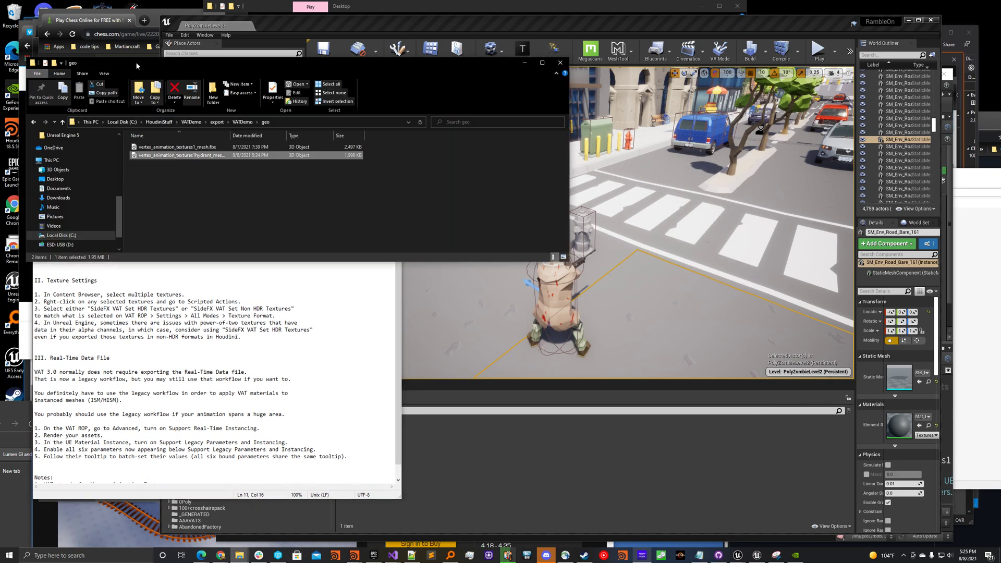
{"action": "left_click", "coordinate": [243, 122]}
{"action": "double_click", "coordinate": [141, 155]}
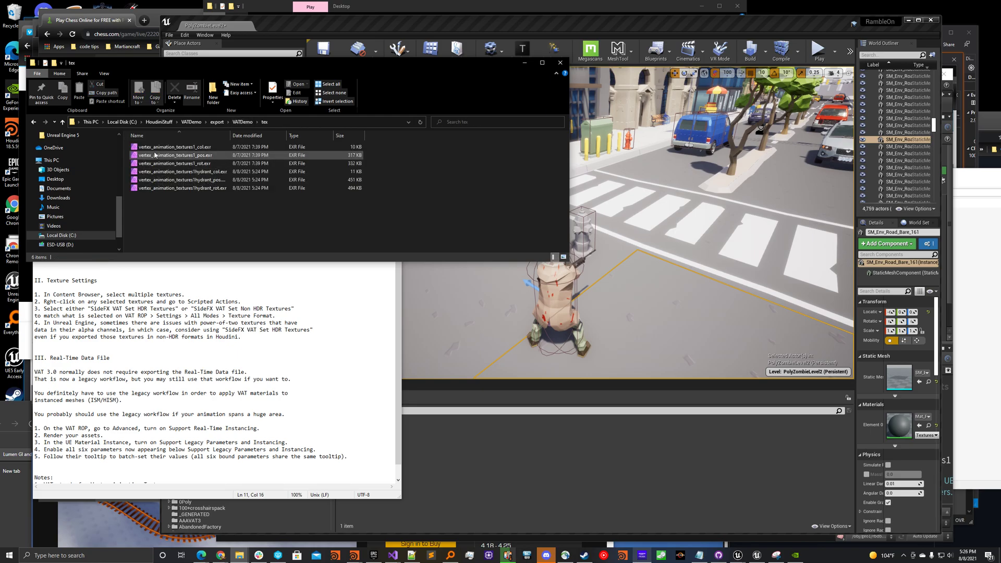
{"action": "left_click", "coordinate": [208, 171]}
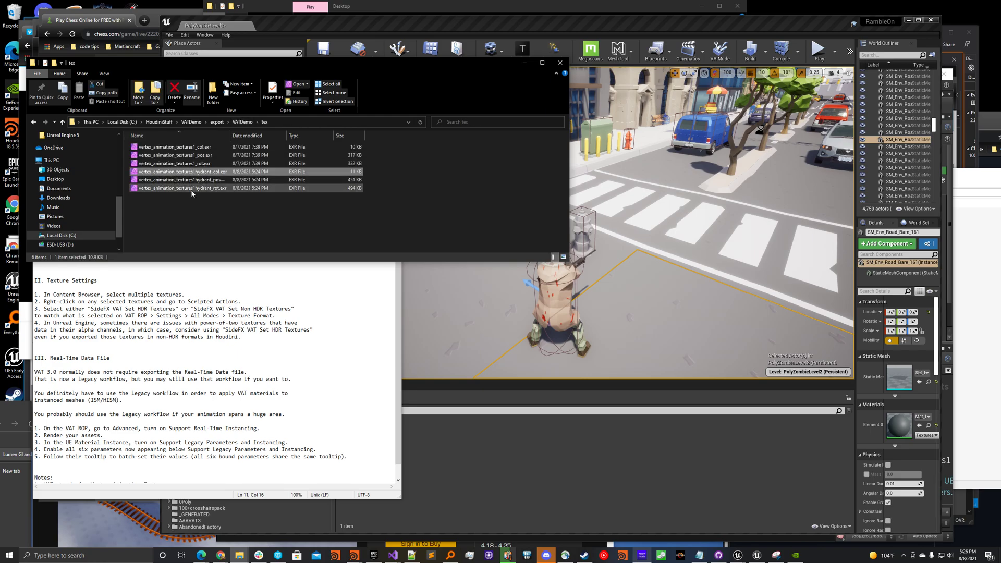
{"action": "left_click", "coordinate": [191, 189], "text": "shift"}
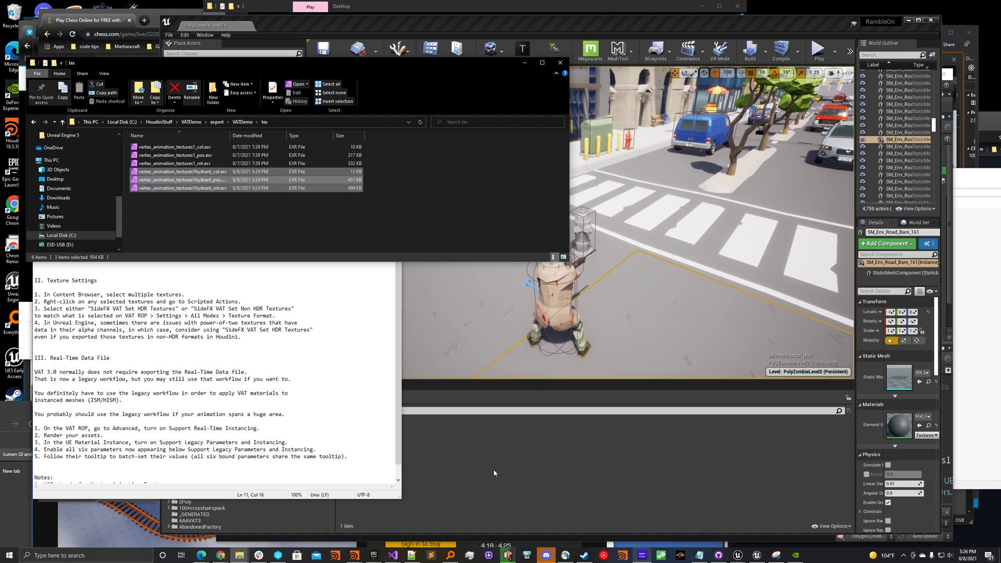
{"action": "left_click", "coordinate": [536, 467]}
Step: Apply the scripted action Side FX Set VAT HDR Textures to the three imported hydrant textures
{"action": "left_click", "coordinate": [348, 443]}
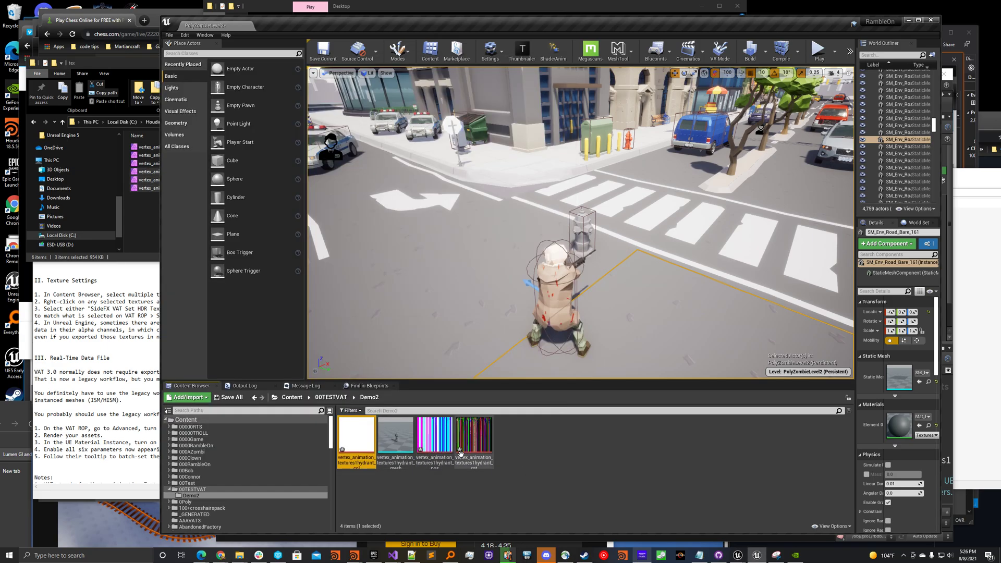
{"action": "left_click", "coordinate": [439, 449], "text": "ctrl"}
{"action": "left_click", "coordinate": [472, 452], "text": "ctrl"}
{"action": "right_click", "coordinate": [472, 444]}
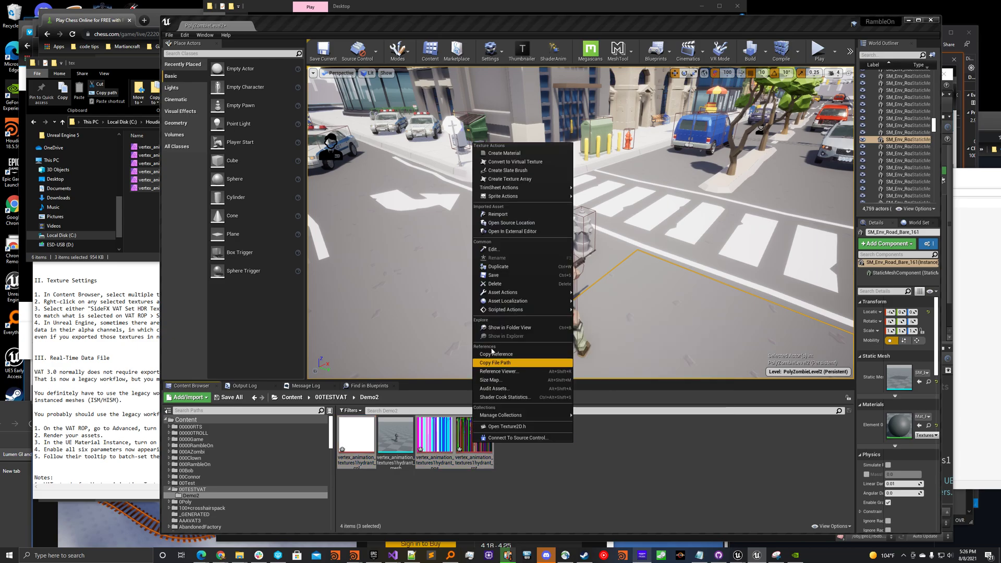
{"action": "mouse_move", "coordinate": [524, 310]}
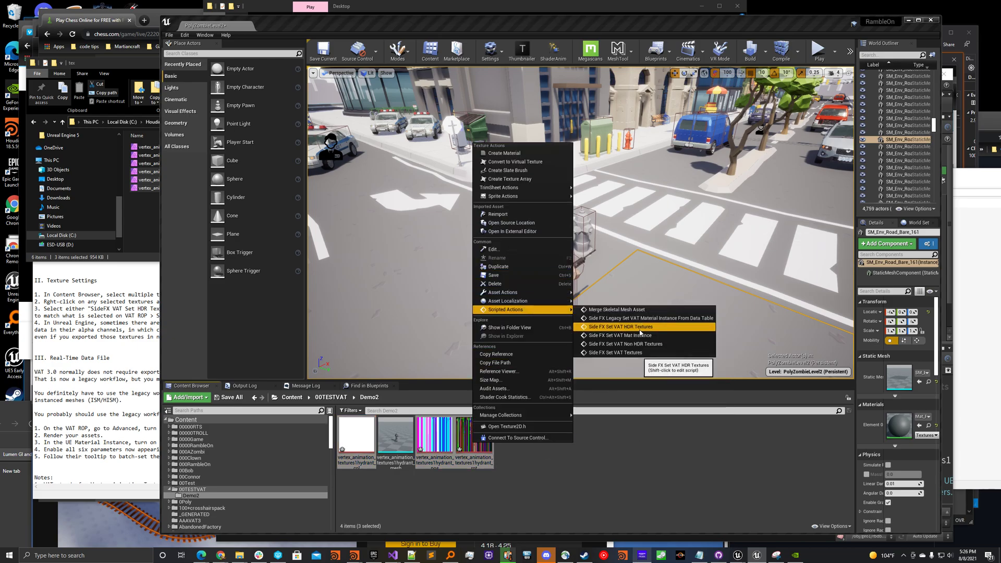
{"action": "left_click", "coordinate": [642, 334]}
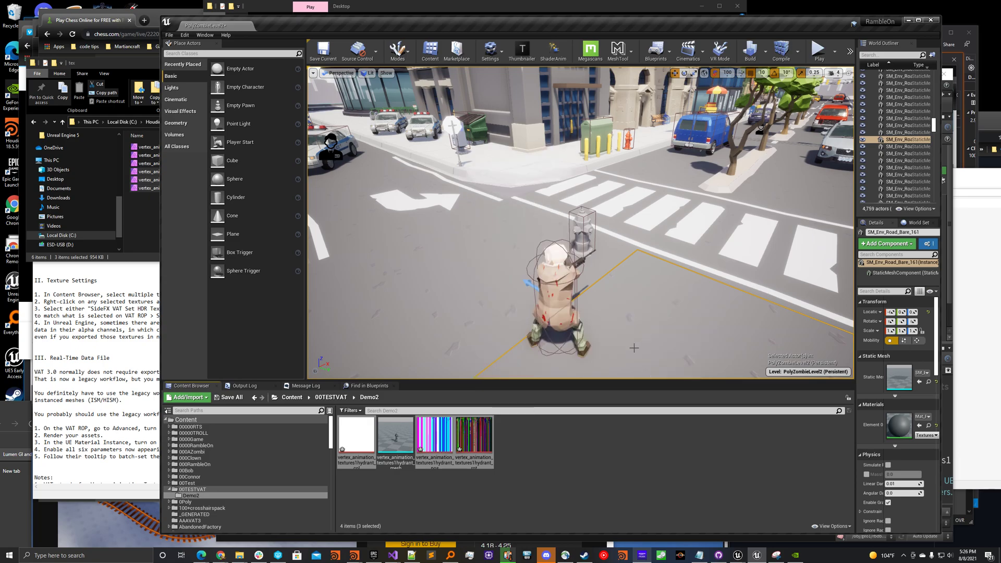
{"action": "mouse_move", "coordinate": [449, 443]}
{"action": "left_click", "coordinate": [515, 455]}
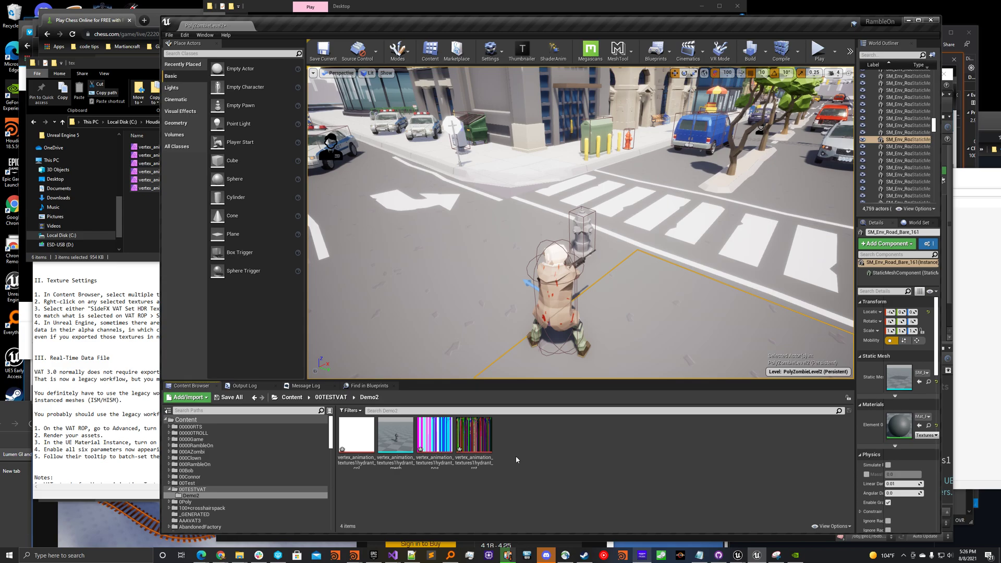
Step: Create a new material named VATDemoMat2 in the Demo2 folder
{"action": "right_click", "coordinate": [524, 433]}
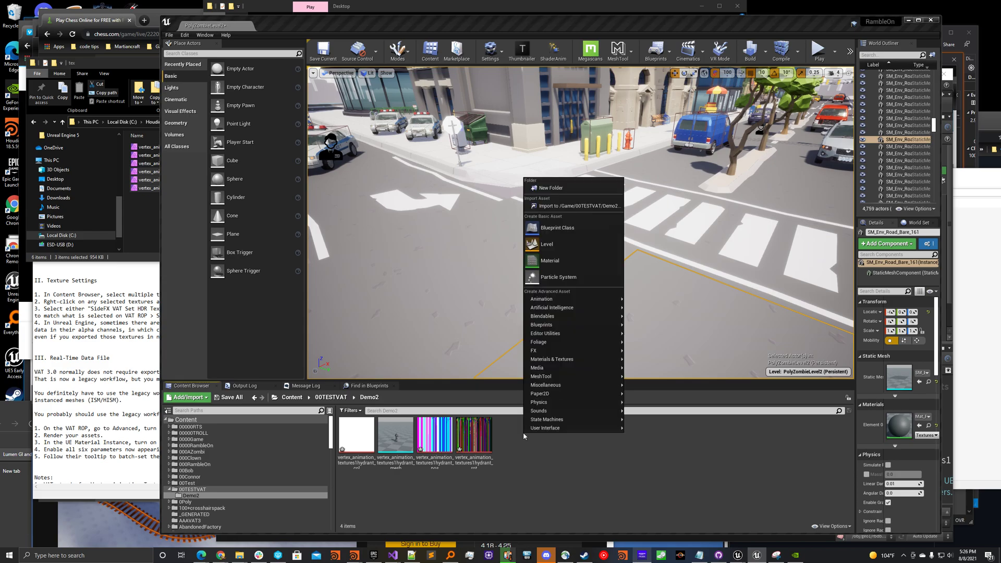
{"action": "left_click", "coordinate": [587, 259]}
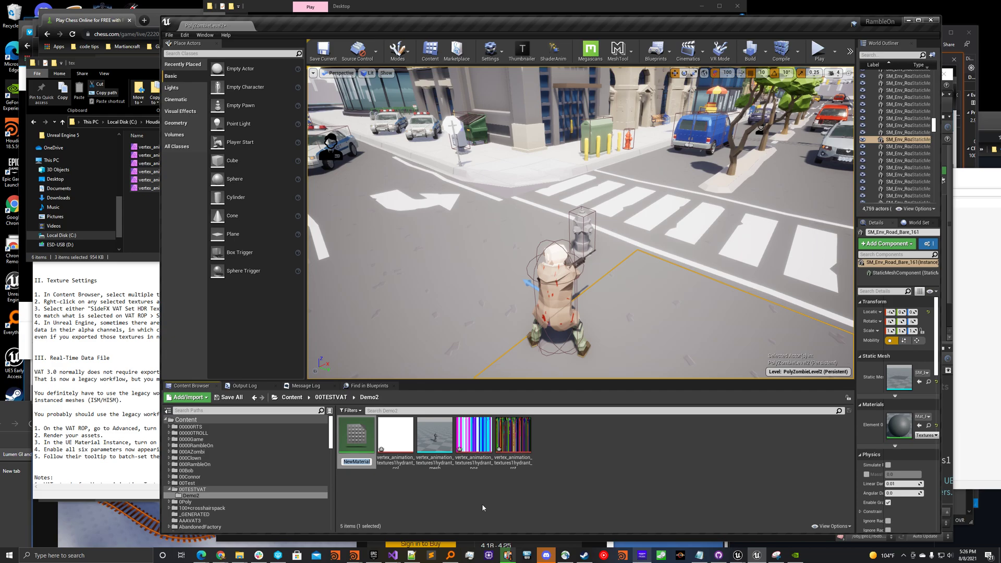
{"action": "type", "text": "VATDemoMAt23"}
{"action": "key", "text": "BackSpace"}
{"action": "key", "text": "BackSpace"}
{"action": "key", "text": "BackSpace"}
{"action": "key", "text": "BackSpace"}
{"action": "type", "text": "at2"}
{"action": "key", "text": "Return"}
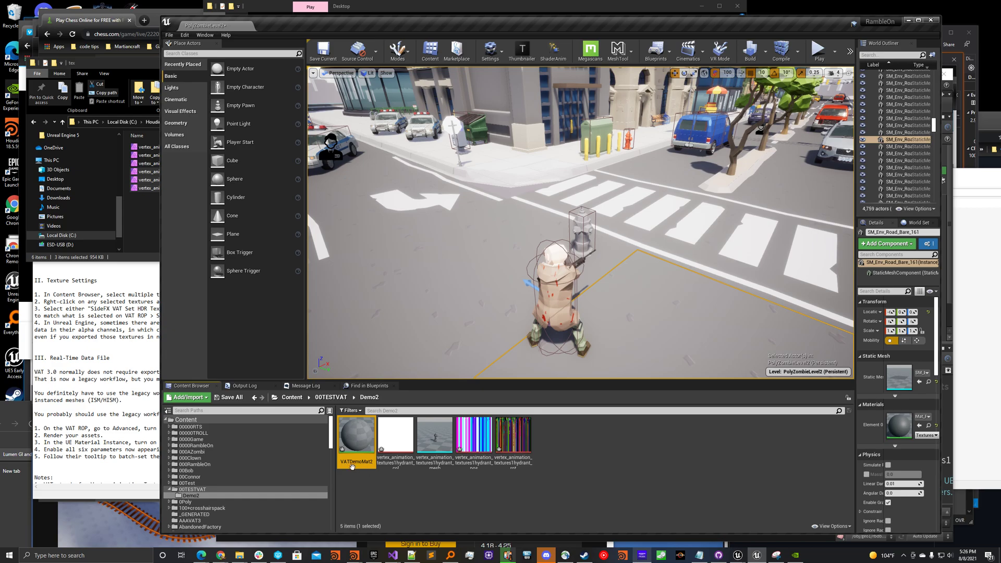
Step: Open VATDemoMat2, add an MF_VAT_RigidBodyDynamics function node to its graph and place it clear of the material output node
{"action": "double_click", "coordinate": [357, 438]}
{"action": "right_click_drag", "start_coordinate": [485, 272], "coordinate": [592, 283]}
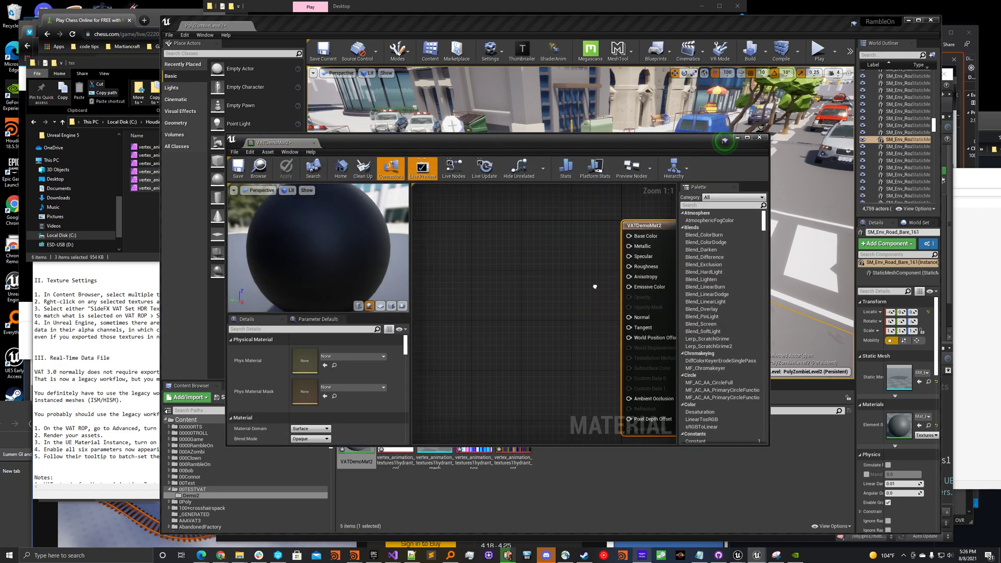
{"action": "scroll", "coordinate": [515, 285], "scroll_direction": "down", "scroll_amount": 1}
{"action": "right_click_drag", "start_coordinate": [474, 282], "coordinate": [523, 299]}
{"action": "right_click", "coordinate": [515, 301]}
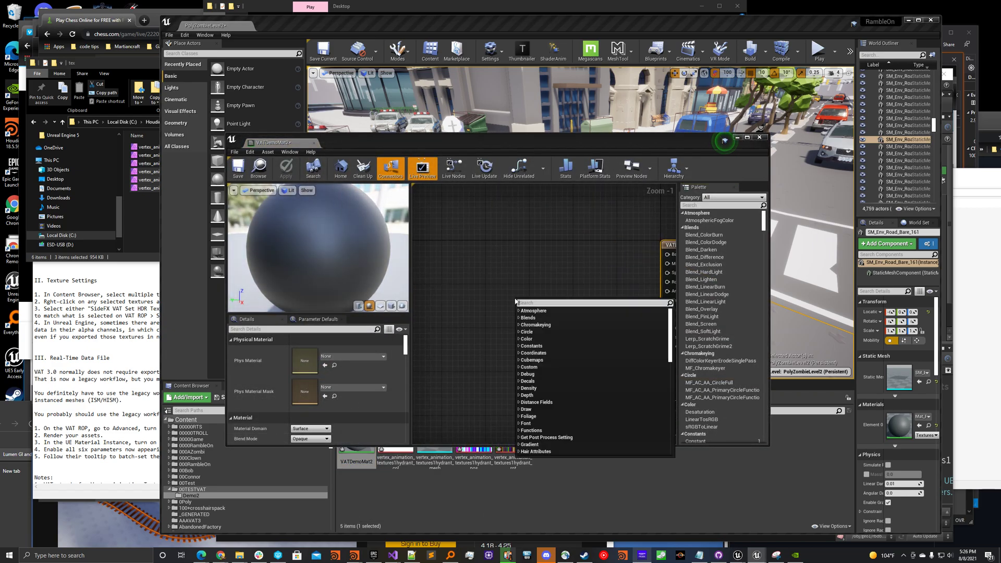
{"action": "type", "text": "mf_vat"}
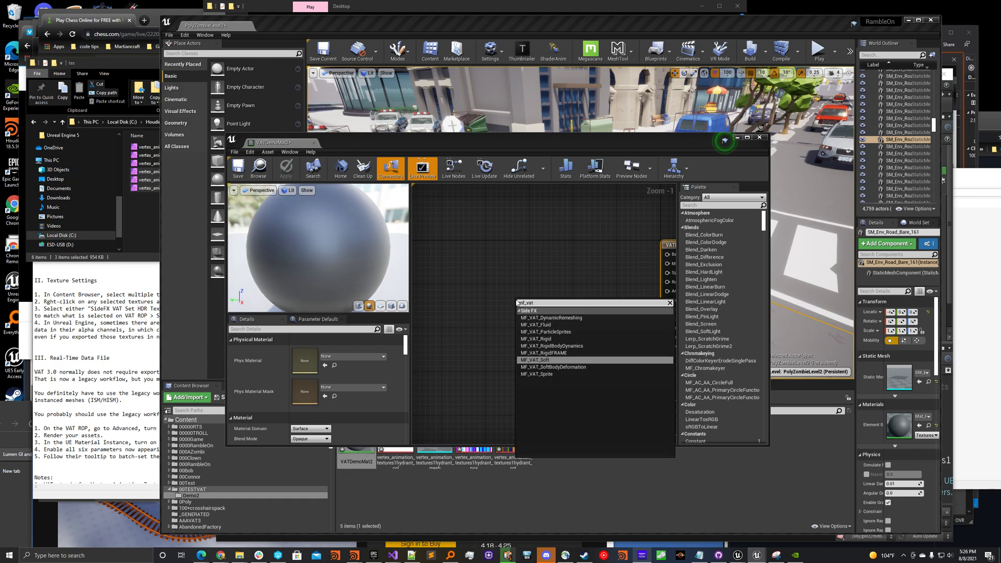
{"action": "left_click", "coordinate": [587, 346]}
{"action": "scroll", "coordinate": [565, 238], "scroll_direction": "down", "scroll_amount": 3}
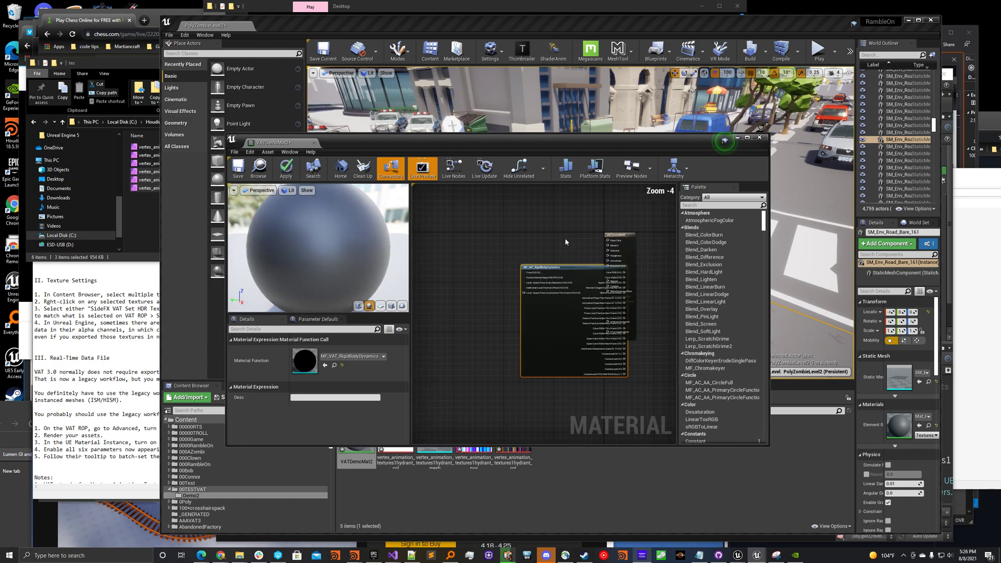
{"action": "left_click_drag", "start_coordinate": [586, 261], "coordinate": [532, 244]}
{"action": "left_click_drag", "start_coordinate": [584, 267], "coordinate": [549, 250]}
Step: Connect the function node's Color RGB to Base Color and its Normal (Tangent Space Normal Off) to the material's Normal
{"action": "scroll", "coordinate": [586, 244], "scroll_direction": "up", "scroll_amount": 4}
{"action": "right_click_drag", "start_coordinate": [586, 244], "coordinate": [478, 267]}
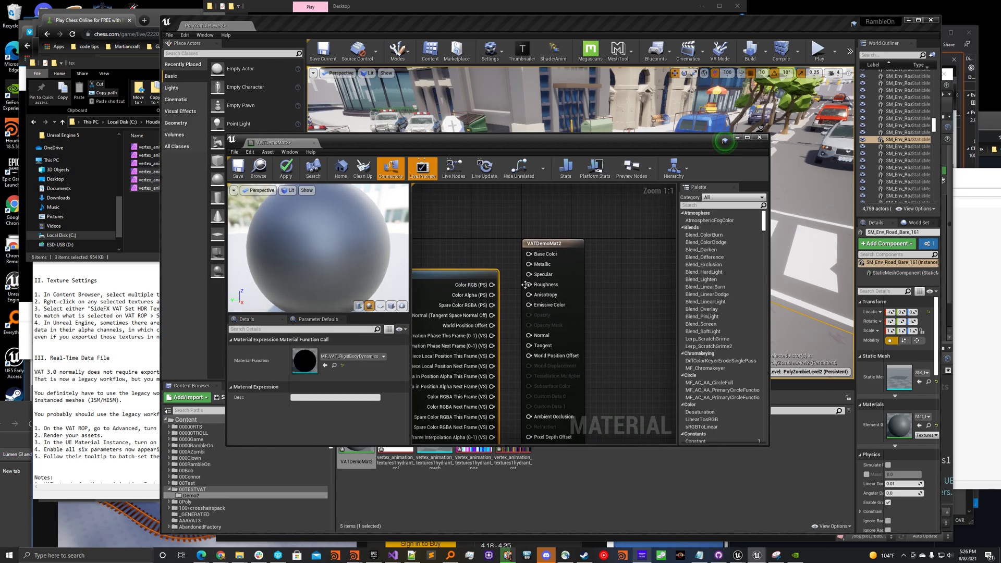
{"action": "left_click_drag", "start_coordinate": [491, 284], "coordinate": [529, 254]}
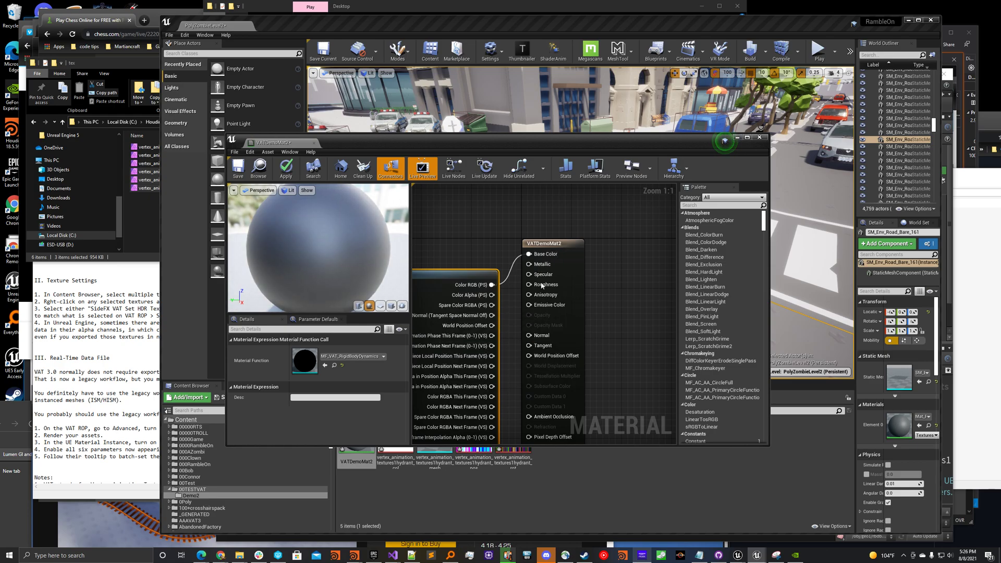
{"action": "left_click_drag", "start_coordinate": [492, 316], "coordinate": [528, 336]}
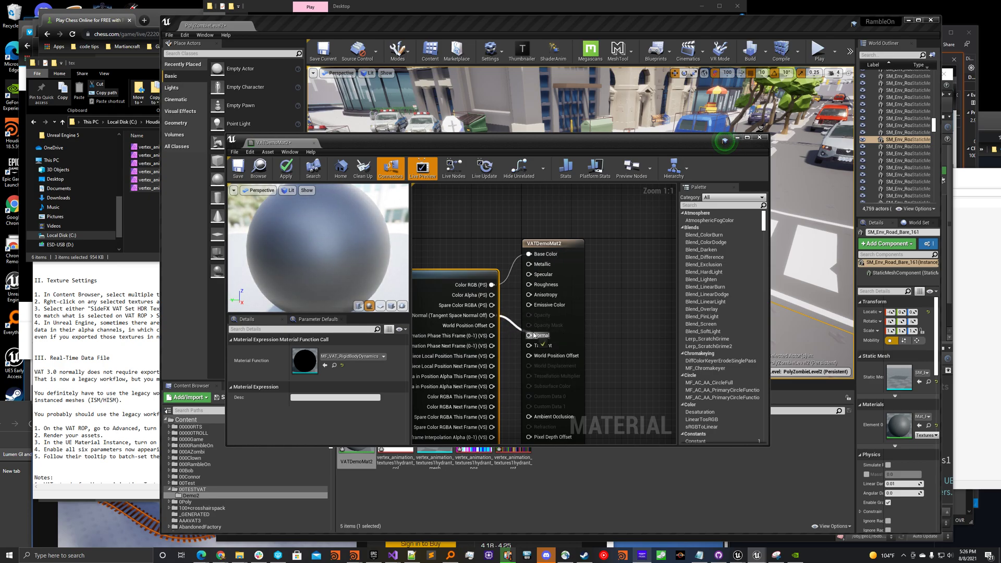
Step: Turn off Tangent Space Normal in the VATDemoMat2 material's properties
{"action": "right_click_drag", "start_coordinate": [454, 209], "coordinate": [520, 231]}
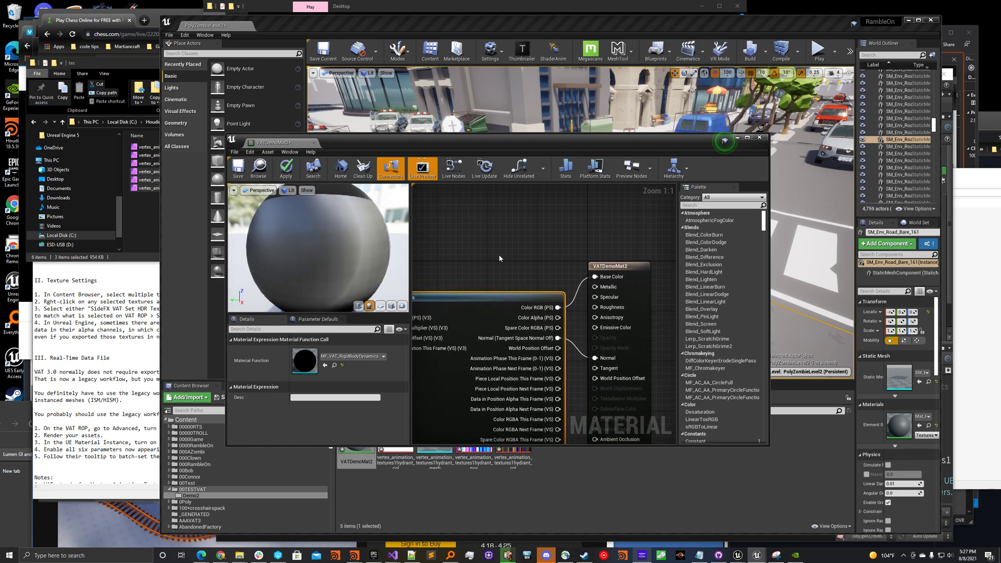
{"action": "left_click", "coordinate": [520, 231]}
{"action": "left_click", "coordinate": [279, 329]}
{"action": "type", "text": "tangent"}
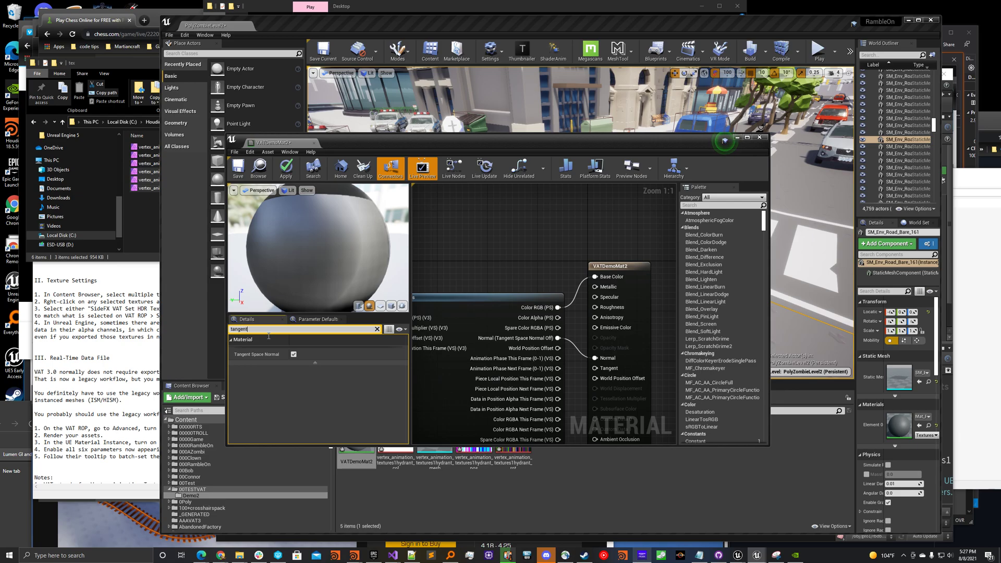
{"action": "left_click", "coordinate": [293, 355]}
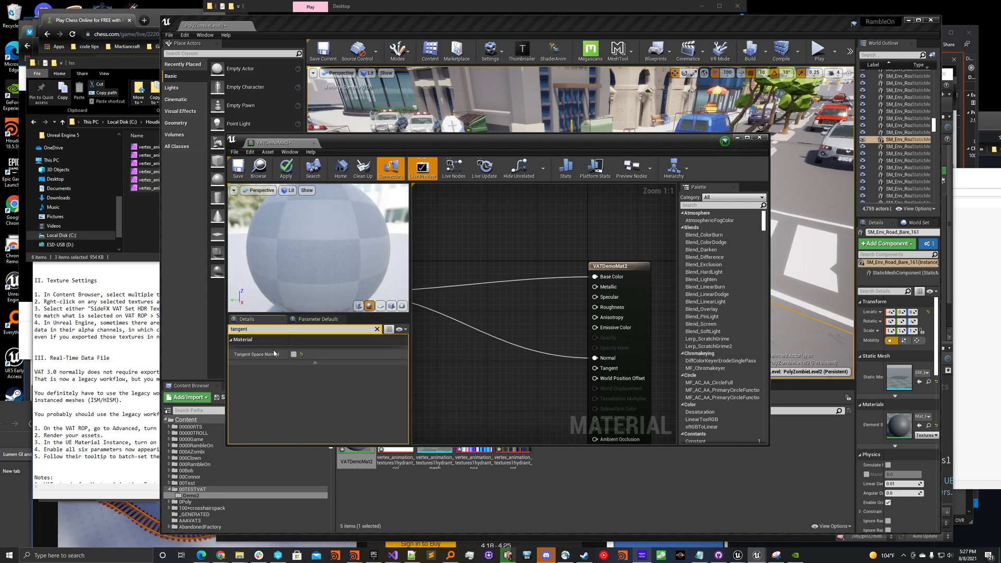
{"action": "left_click", "coordinate": [378, 329]}
Step: Connect the function's World Position Offset output to the material's World Position Offset and move the output node farther from the function node
{"action": "scroll", "coordinate": [508, 371], "scroll_direction": "down", "scroll_amount": 2}
{"action": "scroll", "coordinate": [520, 374], "scroll_direction": "up", "scroll_amount": 1}
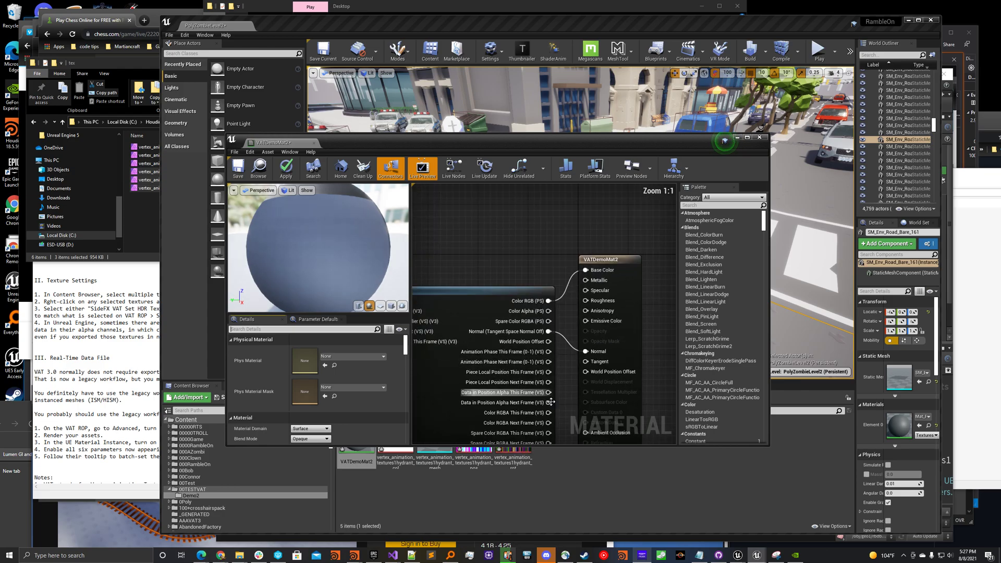
{"action": "scroll", "coordinate": [504, 246], "scroll_direction": "up", "scroll_amount": 1}
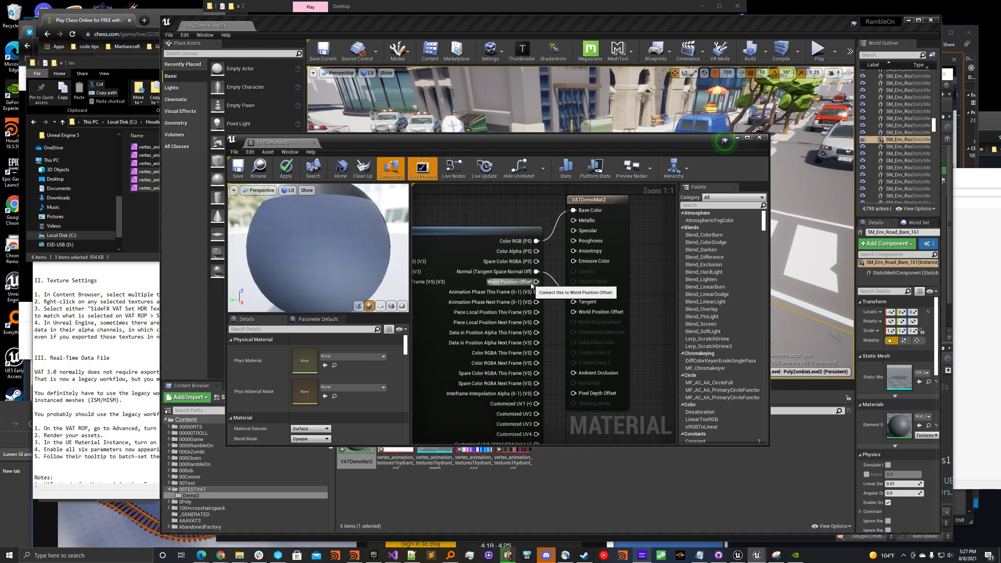
{"action": "left_click_drag", "start_coordinate": [575, 316], "coordinate": [574, 316]}
{"action": "left_click_drag", "start_coordinate": [598, 200], "coordinate": [645, 218]}
{"action": "scroll", "coordinate": [592, 281], "scroll_direction": "down", "scroll_amount": 2}
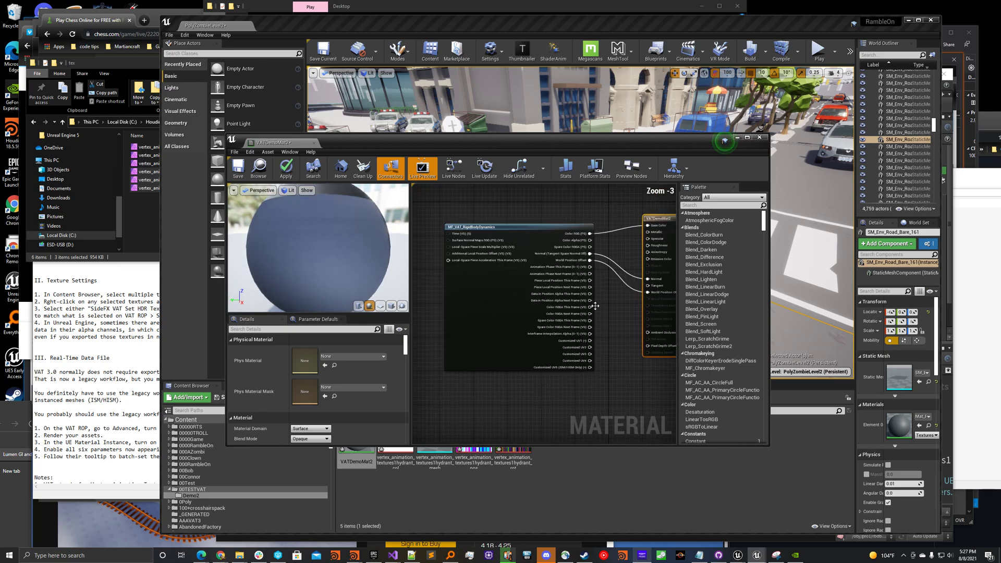
Step: Set the material's Num Customized UVs to 5
{"action": "left_click", "coordinate": [501, 226]}
{"action": "scroll", "coordinate": [501, 226], "scroll_direction": "down", "scroll_amount": 1}
{"action": "scroll", "coordinate": [601, 321], "scroll_direction": "up", "scroll_amount": 1}
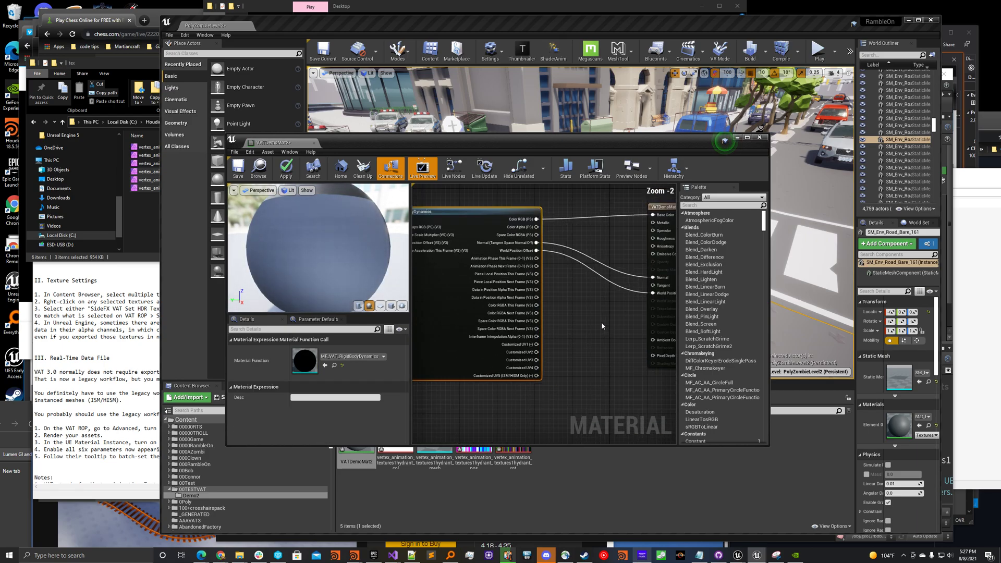
{"action": "right_click_drag", "start_coordinate": [602, 322], "coordinate": [564, 307]}
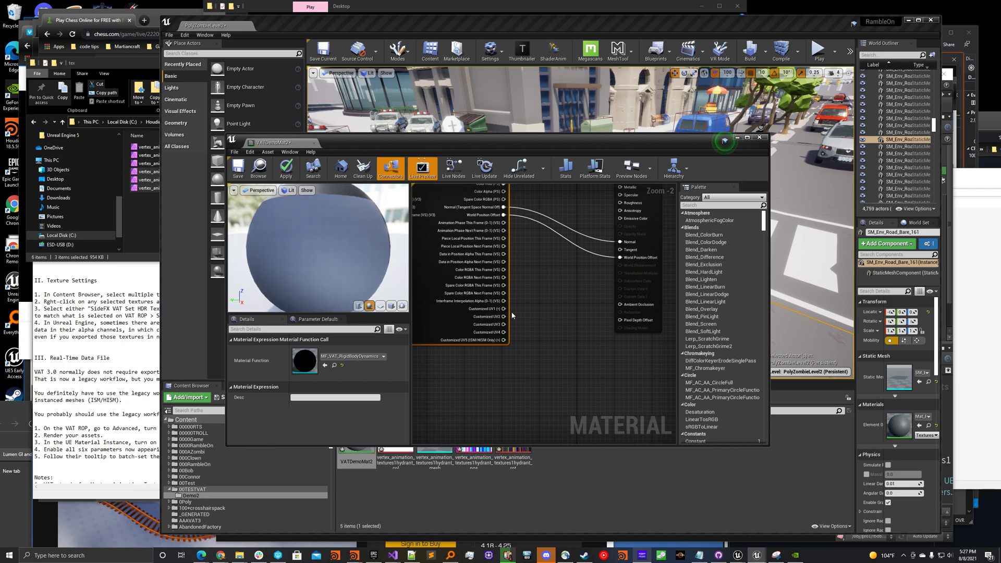
{"action": "left_click", "coordinate": [429, 389]}
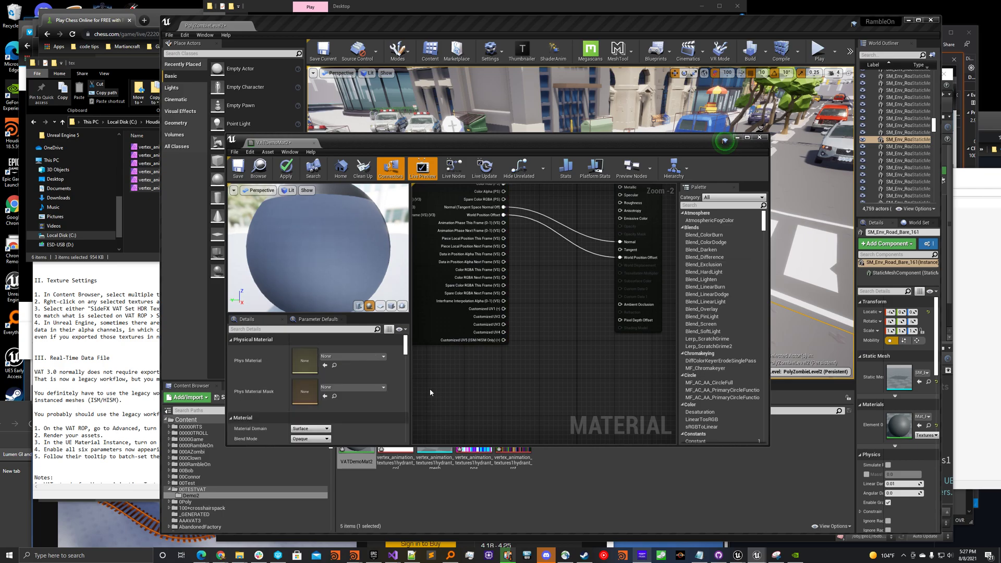
{"action": "left_click", "coordinate": [266, 330]}
{"action": "type", "text": "cust"}
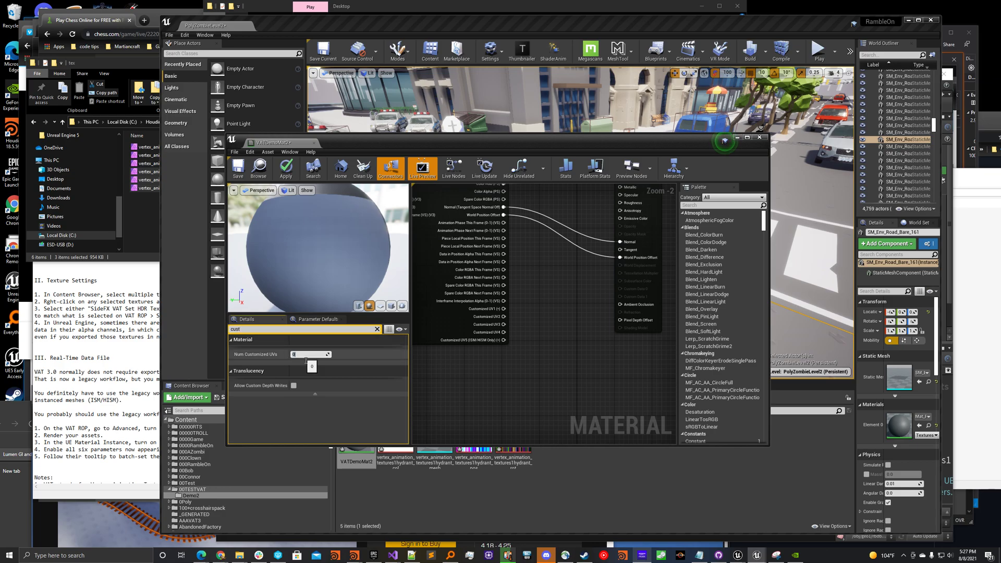
{"action": "type", "text": "5"}
{"action": "key", "text": "Return"}
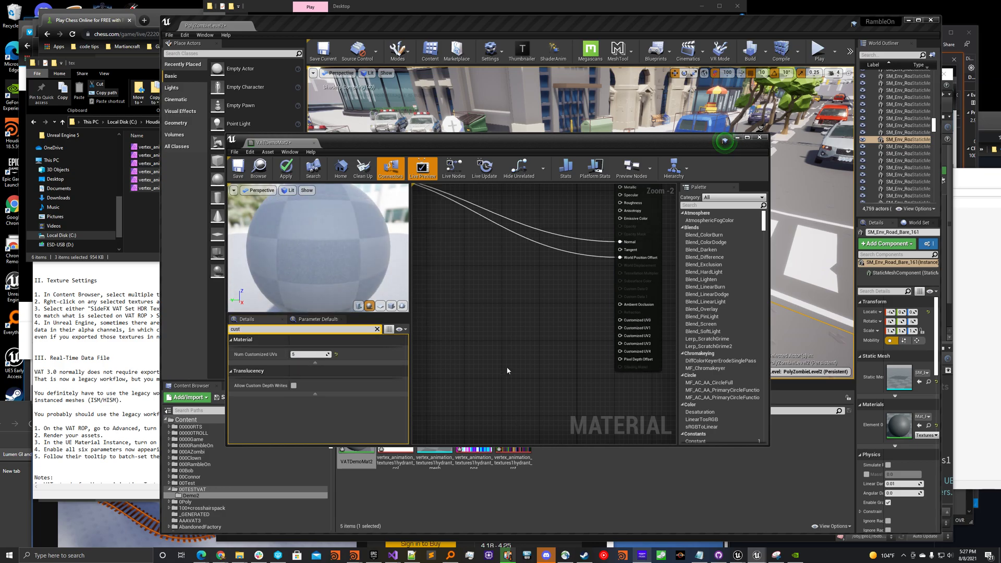
Step: Connect the function's Customized UV1, UV2, UV3 and UV4 outputs to the matching Customized UV inputs of the material
{"action": "scroll", "coordinate": [502, 359], "scroll_direction": "down", "scroll_amount": 3}
{"action": "scroll", "coordinate": [502, 360], "scroll_direction": "up", "scroll_amount": 3}
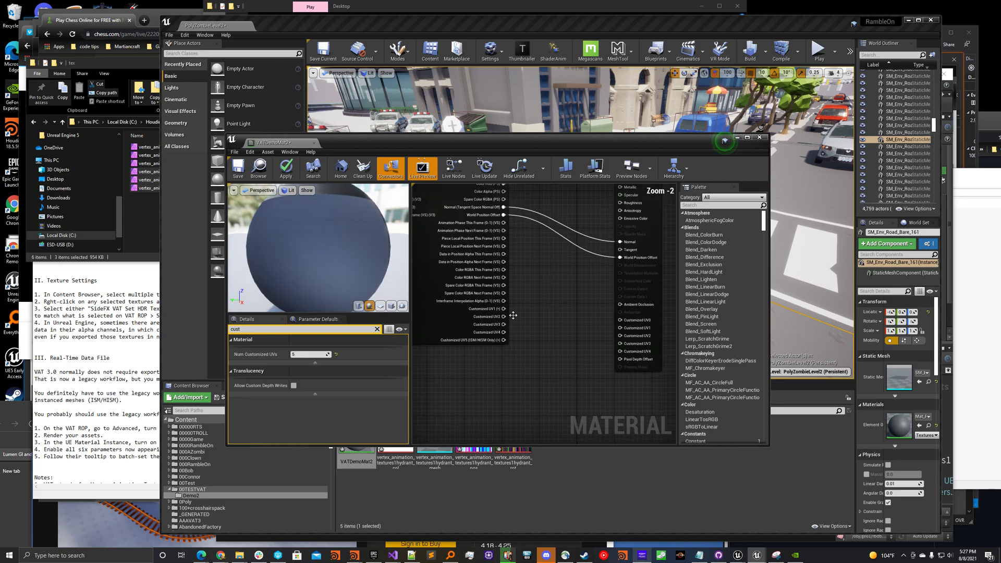
{"action": "left_click_drag", "start_coordinate": [504, 309], "coordinate": [620, 328]}
{"action": "left_click_drag", "start_coordinate": [504, 317], "coordinate": [620, 337]}
{"action": "left_click_drag", "start_coordinate": [504, 325], "coordinate": [621, 344]}
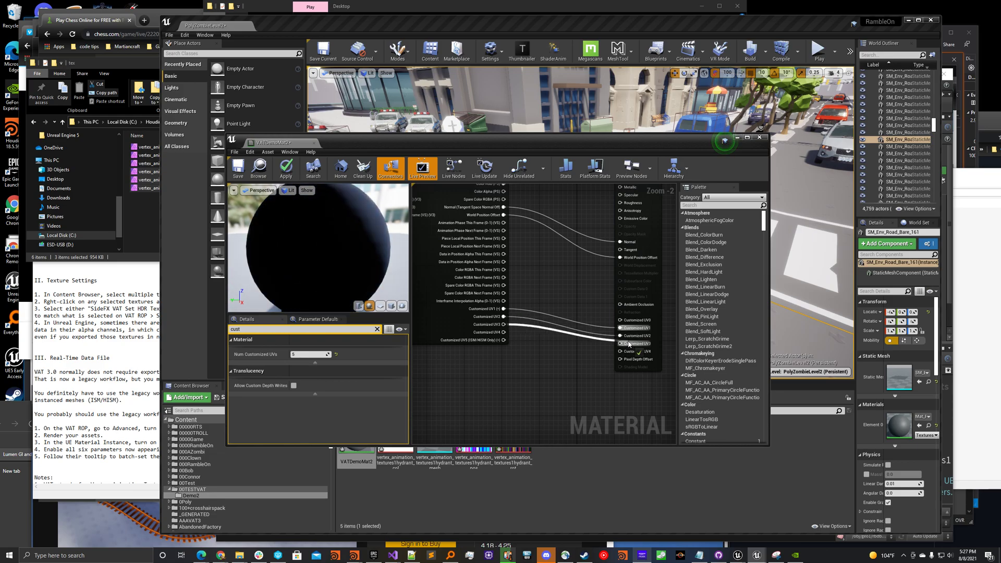
{"action": "left_click_drag", "start_coordinate": [504, 332], "coordinate": [620, 351]}
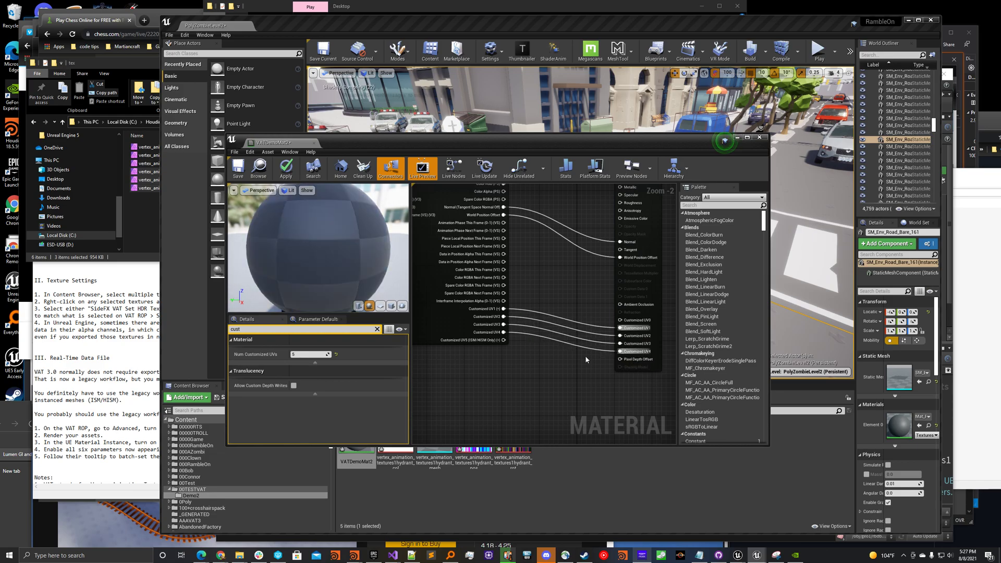
Step: Apply and save the changes to VATDemoMat2 and close its editor
{"action": "scroll", "coordinate": [547, 358], "scroll_direction": "down", "scroll_amount": 1}
{"action": "left_click", "coordinate": [286, 172]}
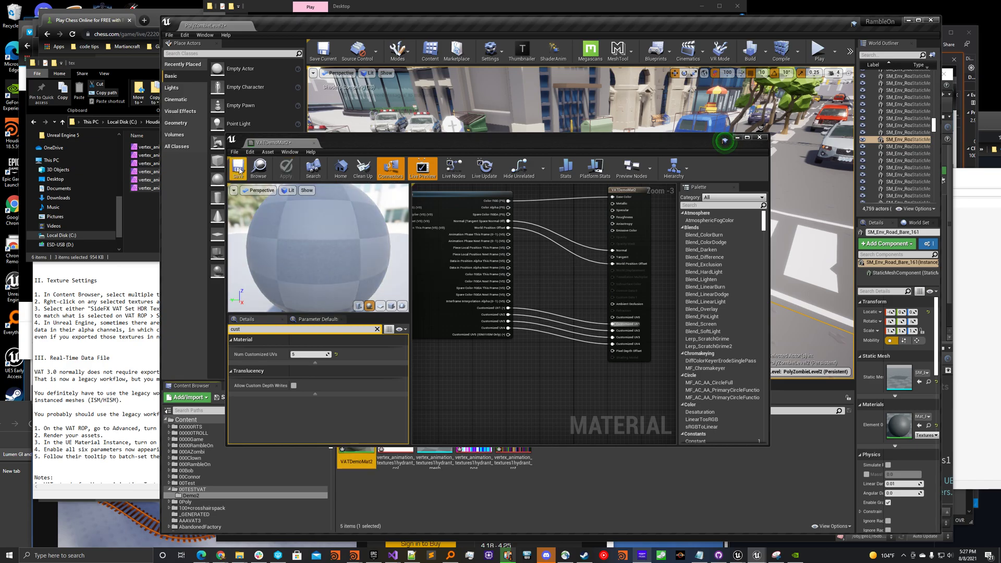
{"action": "left_click", "coordinate": [314, 144]}
Step: Create a material instance from VATDemoMat2, open it and place its editor so the Demo2 assets stay accessible
{"action": "right_click", "coordinate": [355, 435]}
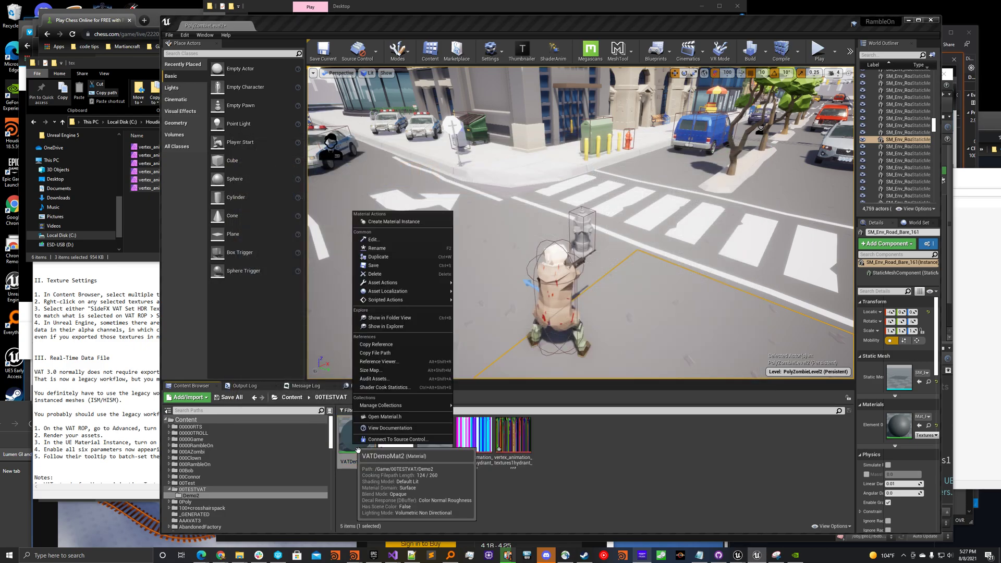
{"action": "left_click", "coordinate": [388, 221]}
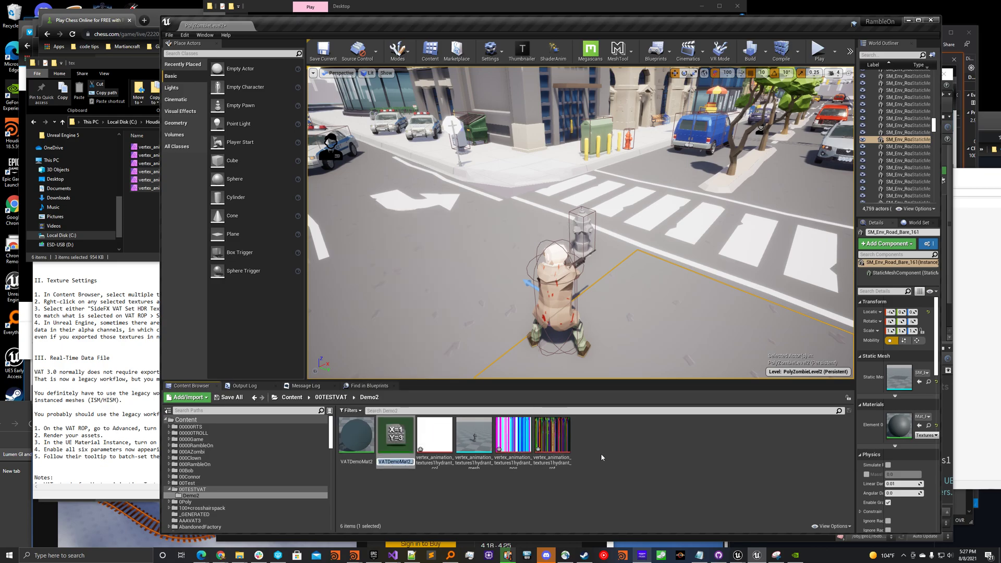
{"action": "double_click", "coordinate": [395, 436]}
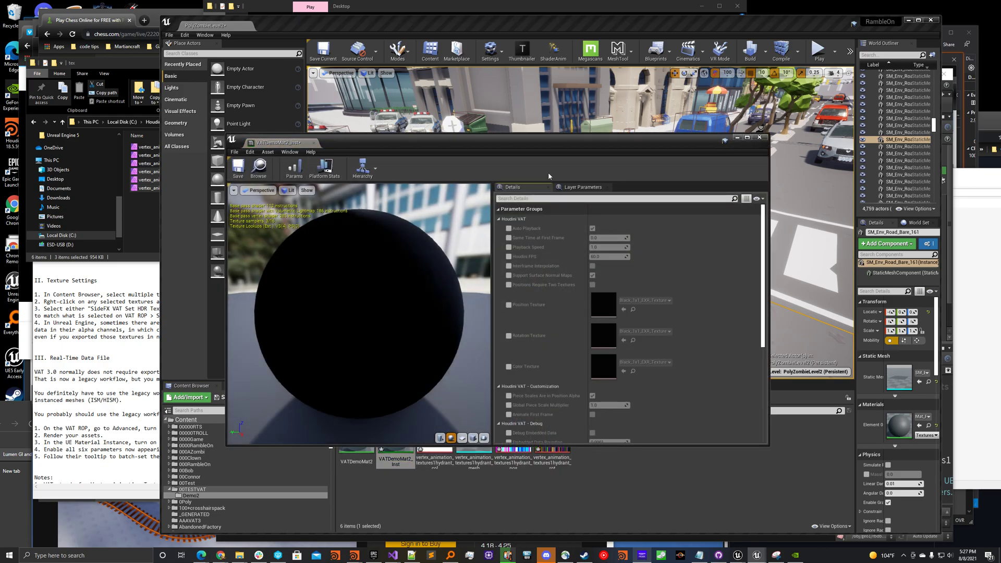
{"action": "left_click_drag", "start_coordinate": [540, 140], "coordinate": [471, 50]}
Step: Enable the overrides for all Houdini VAT parameters plus Piece Scales Are in Position Alpha, Global Piece Scale Multiplier and Animate First Frame
{"action": "left_click", "coordinate": [439, 136]}
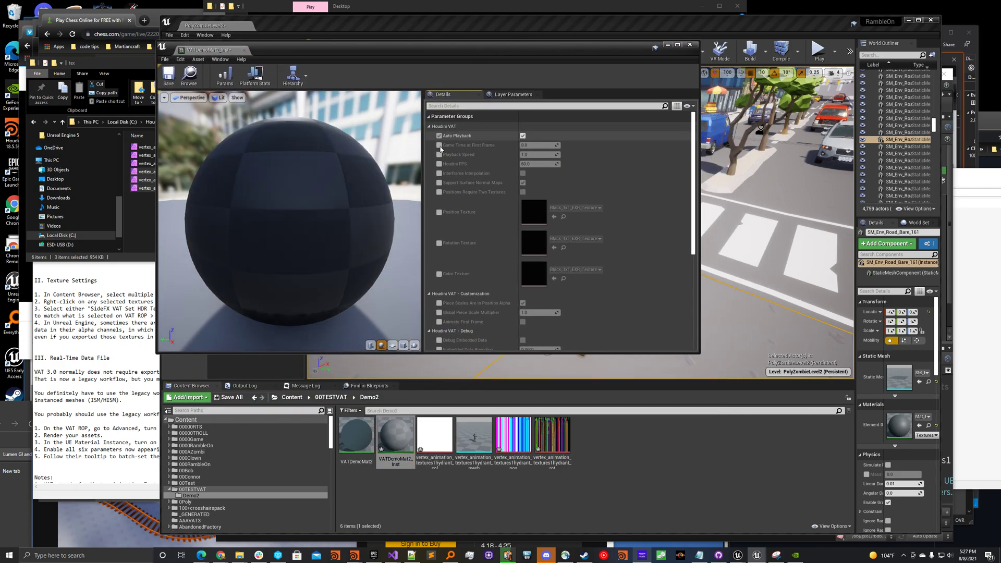
{"action": "left_click", "coordinate": [439, 145]}
{"action": "left_click", "coordinate": [439, 154]}
{"action": "left_click", "coordinate": [439, 163]}
{"action": "left_click", "coordinate": [439, 173]}
{"action": "left_click", "coordinate": [439, 182]}
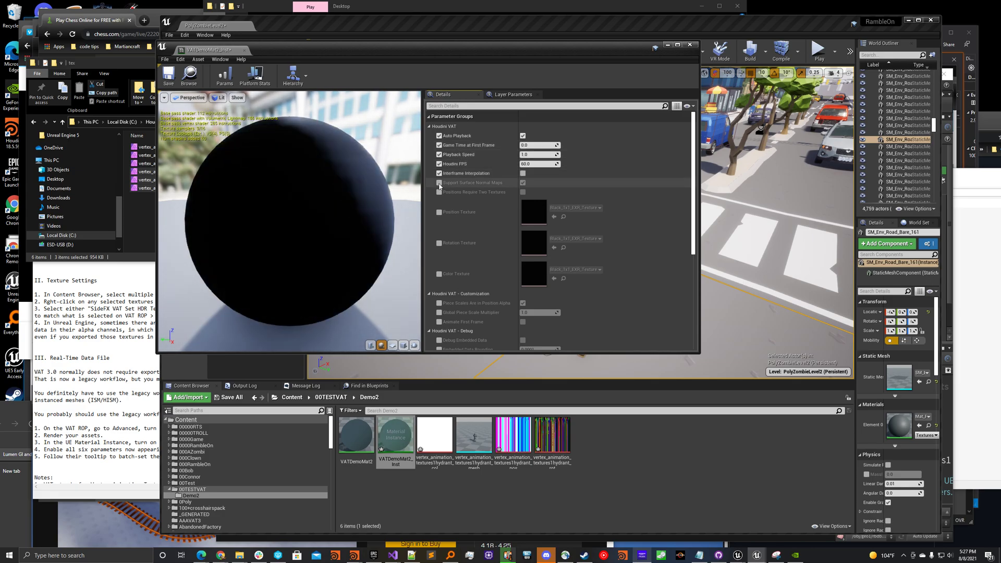
{"action": "left_click", "coordinate": [439, 192]}
{"action": "left_click", "coordinate": [439, 212]}
{"action": "left_click", "coordinate": [439, 243]}
{"action": "left_click", "coordinate": [439, 274]}
{"action": "left_click", "coordinate": [439, 303]}
{"action": "left_click", "coordinate": [439, 312]}
{"action": "left_click", "coordinate": [439, 322]}
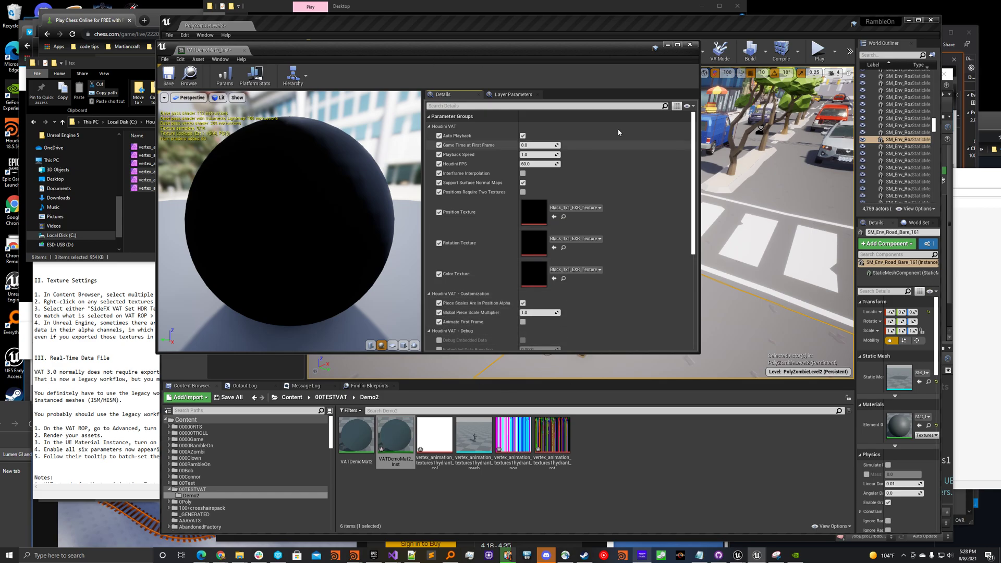
Step: Assign the hydrant's rot, pos and col textures to the instance's Rotation, Position and Color Texture parameters
{"action": "left_click_drag", "start_coordinate": [554, 438], "coordinate": [554, 246]}
{"action": "left_click_drag", "start_coordinate": [514, 435], "coordinate": [532, 219]}
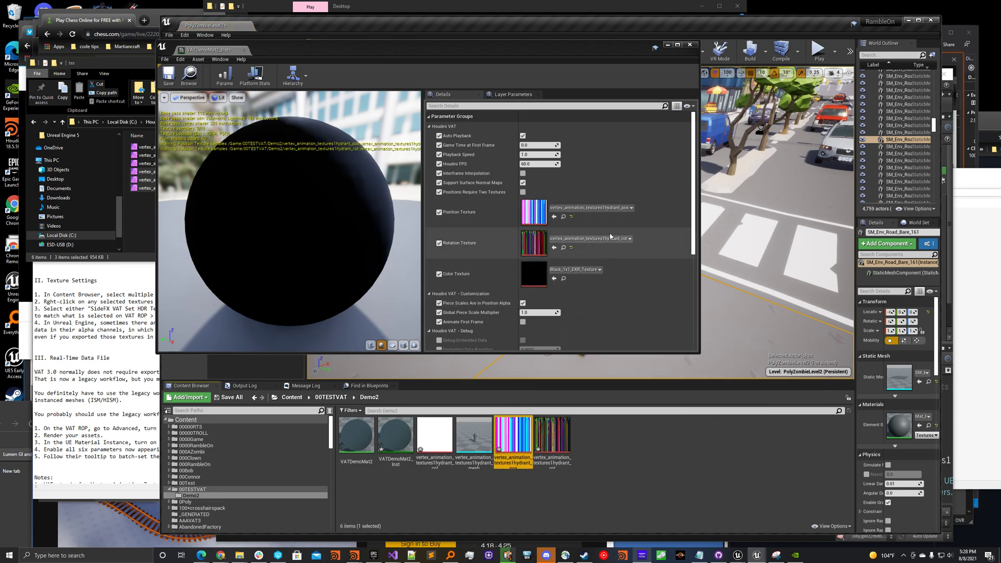
{"action": "mouse_move", "coordinate": [435, 441]}
{"action": "left_mouse_down"}
{"action": "mouse_move", "coordinate": [537, 292]}
{"action": "mouse_move", "coordinate": [534, 273]}
{"action": "left_mouse_up"}
Step: Use the imported hydrant mesh as the material instance's preview mesh and view the fracture animation from another angle
{"action": "left_click", "coordinate": [474, 436]}
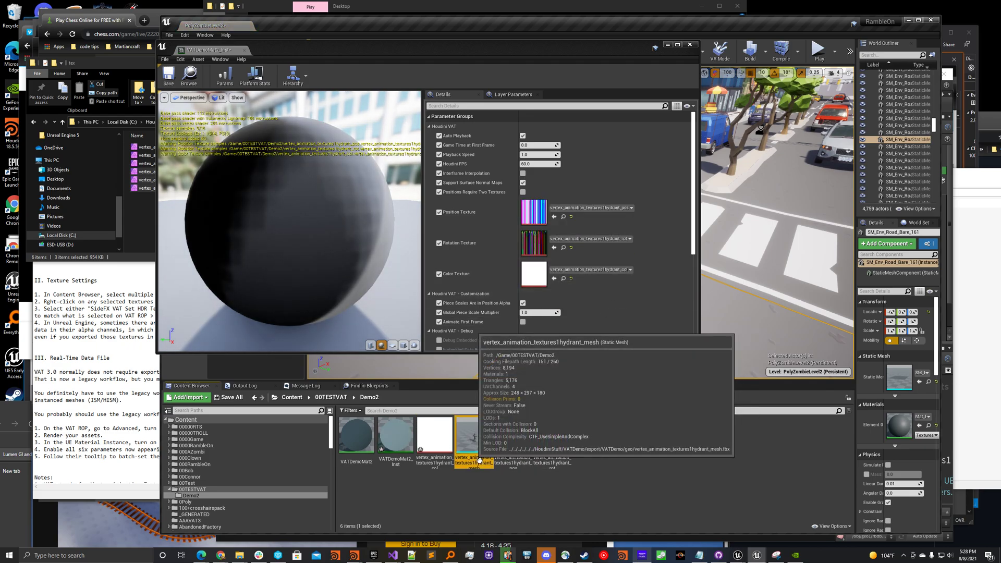
{"action": "left_click", "coordinate": [415, 346]}
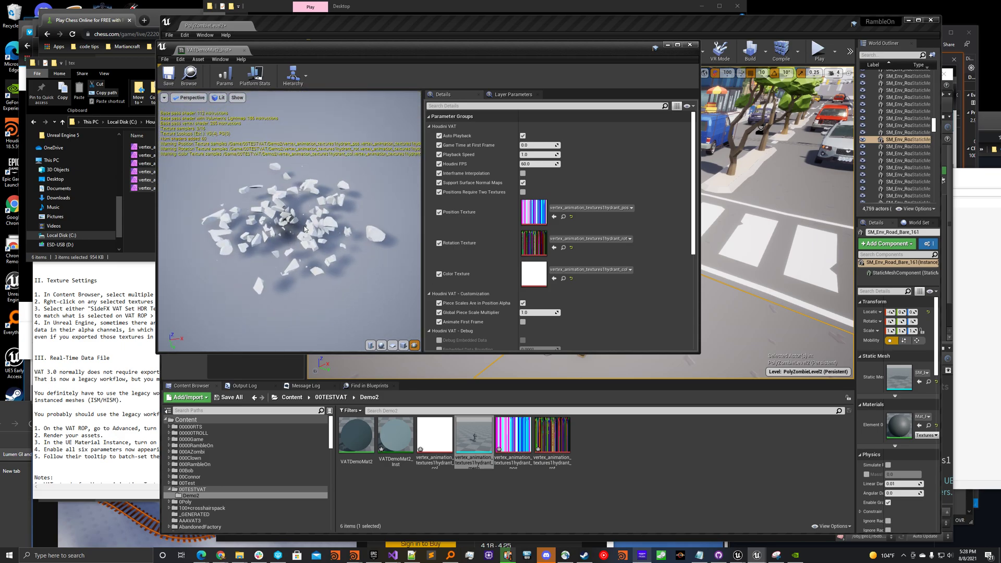
{"action": "left_click_drag", "start_coordinate": [319, 260], "coordinate": [311, 257]}
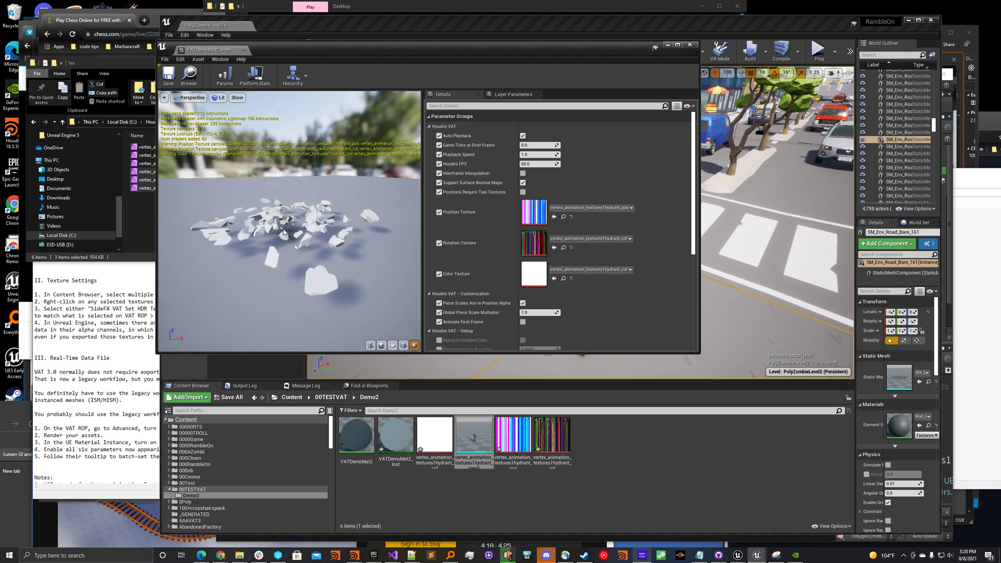
Step: Open the hydrant mesh, enable Use Full Precision UVs in its LOD 0 build settings and apply the changes
{"action": "double_click", "coordinate": [488, 454]}
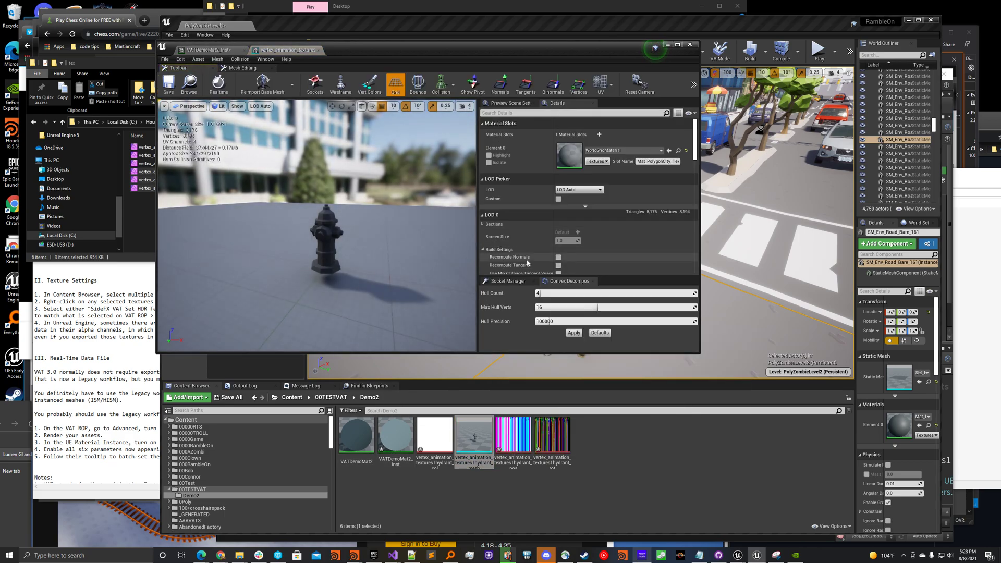
{"action": "scroll", "coordinate": [527, 263], "scroll_direction": "down", "scroll_amount": 1}
{"action": "scroll", "coordinate": [528, 263], "scroll_direction": "down", "scroll_amount": 2}
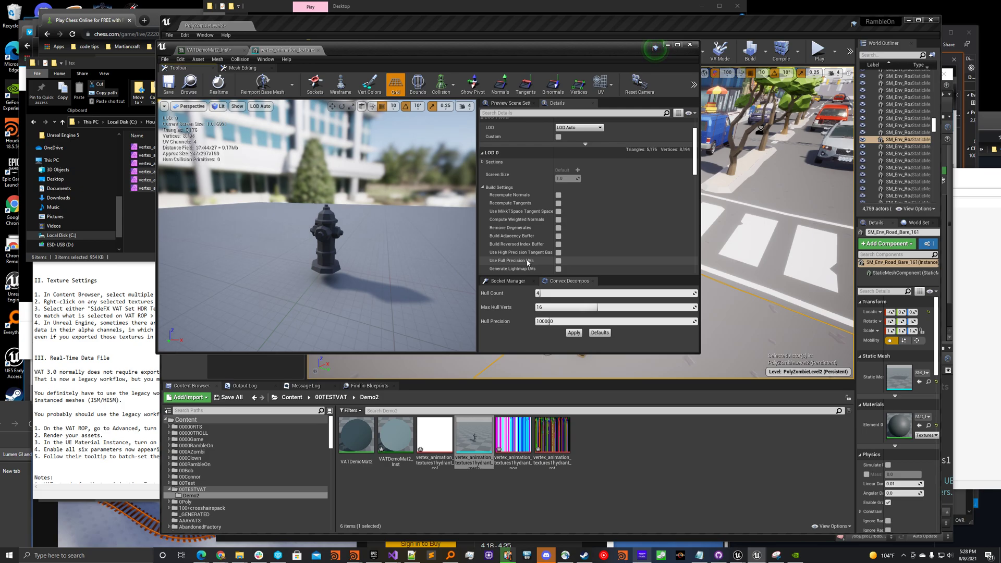
{"action": "left_click", "coordinate": [559, 261]}
{"action": "scroll", "coordinate": [565, 240], "scroll_direction": "down", "scroll_amount": 5}
{"action": "left_click", "coordinate": [572, 218]}
Step: Save the VATDemoMat2_Inst material instance, return to the hydrant mesh and close the asset editor window
{"action": "left_click", "coordinate": [219, 51]}
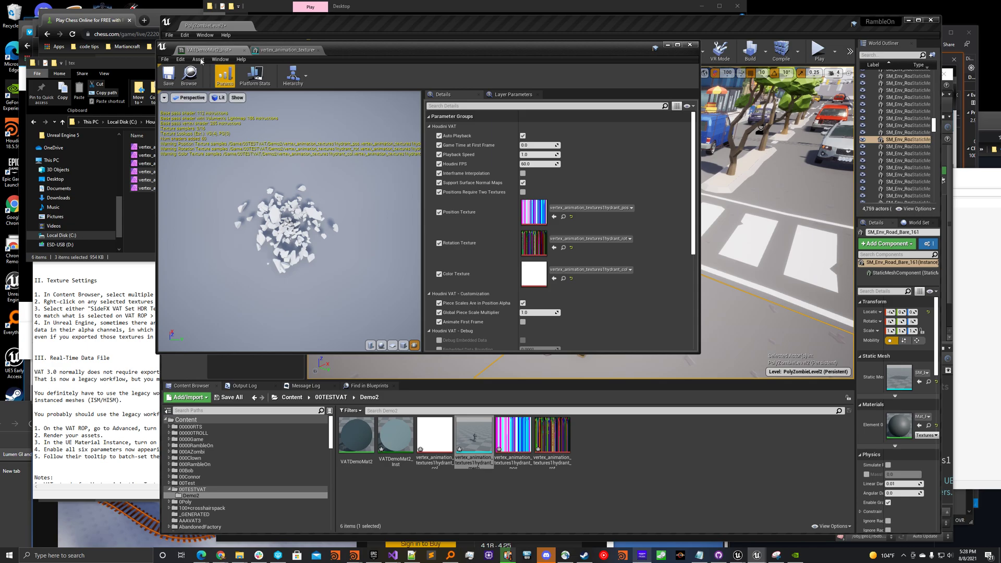
{"action": "left_click", "coordinate": [169, 75]}
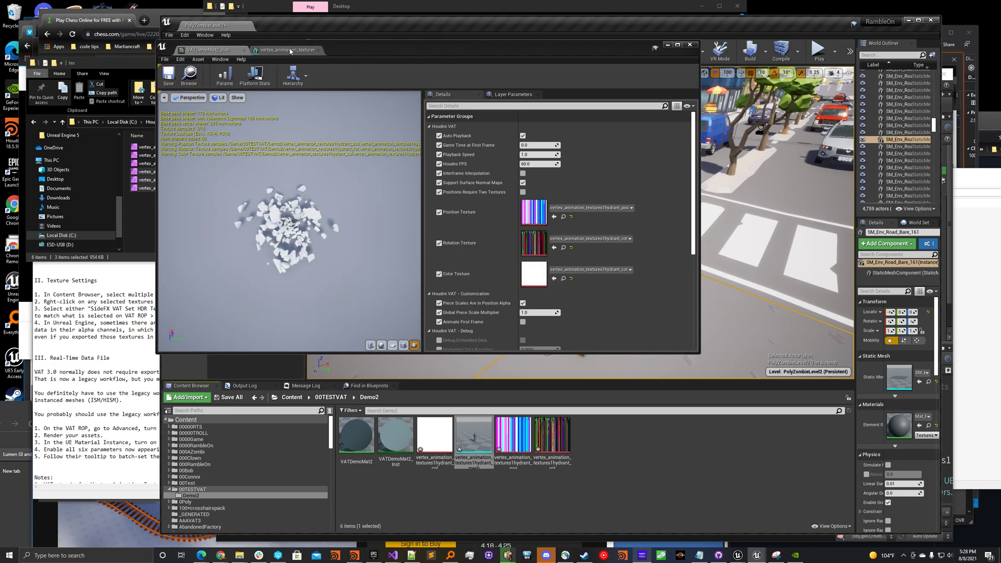
{"action": "left_click", "coordinate": [286, 51]}
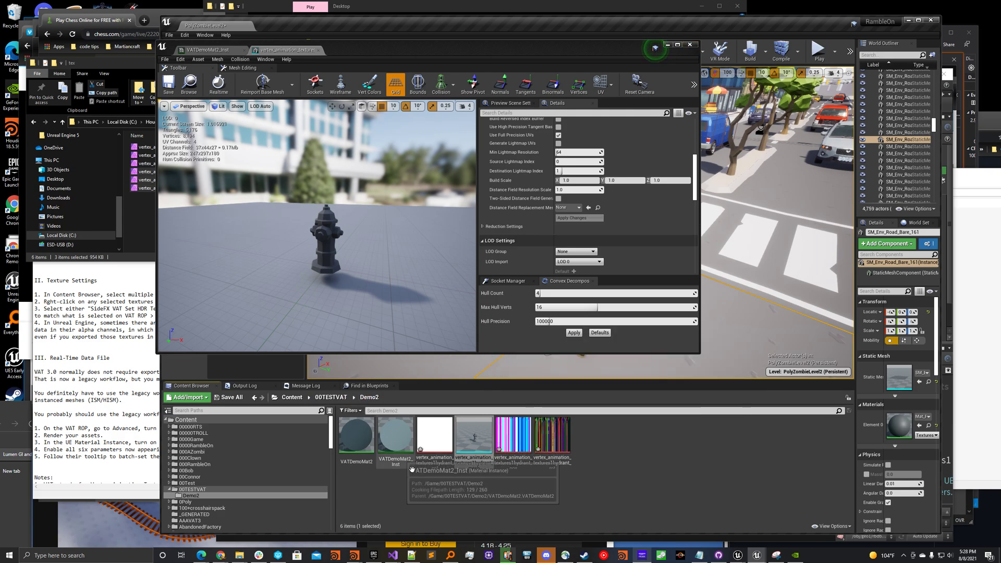
{"action": "left_click", "coordinate": [690, 45]}
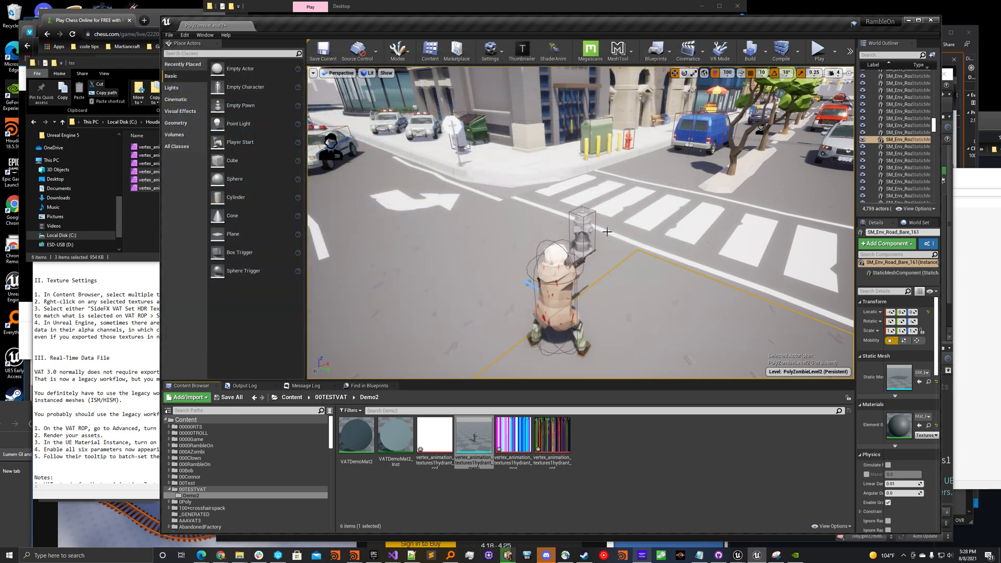
Step: Move the existing DemoHydrantBP actor away from the zombie, back across the road towards the street corner
{"action": "left_click", "coordinate": [591, 235]}
{"action": "left_click_drag", "start_coordinate": [604, 268], "coordinate": [498, 199]}
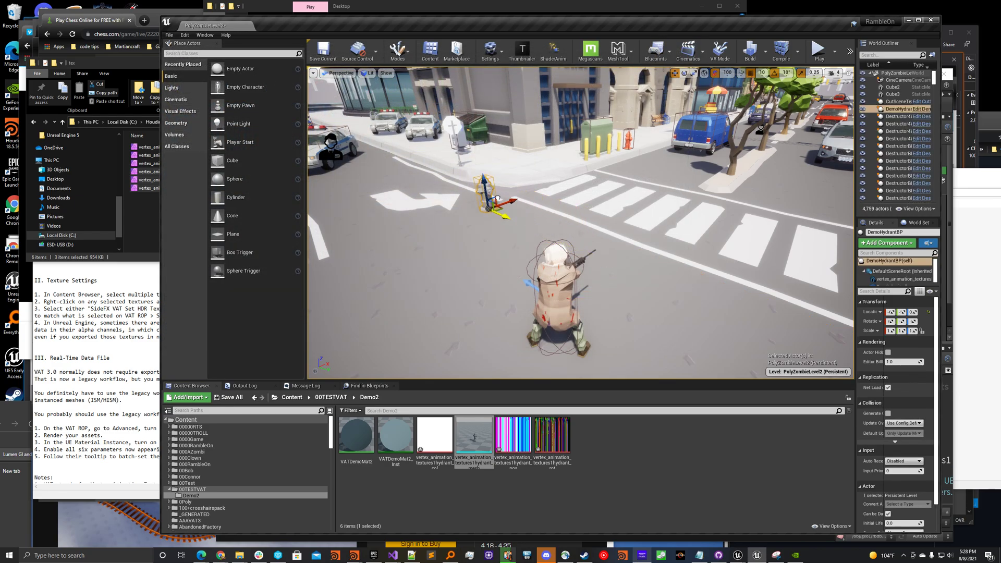
Step: Create a Blueprint class with parent Actor in the Demo2 folder and name it VatDemoBP2
{"action": "right_click", "coordinate": [605, 442]}
{"action": "left_click", "coordinate": [619, 239]}
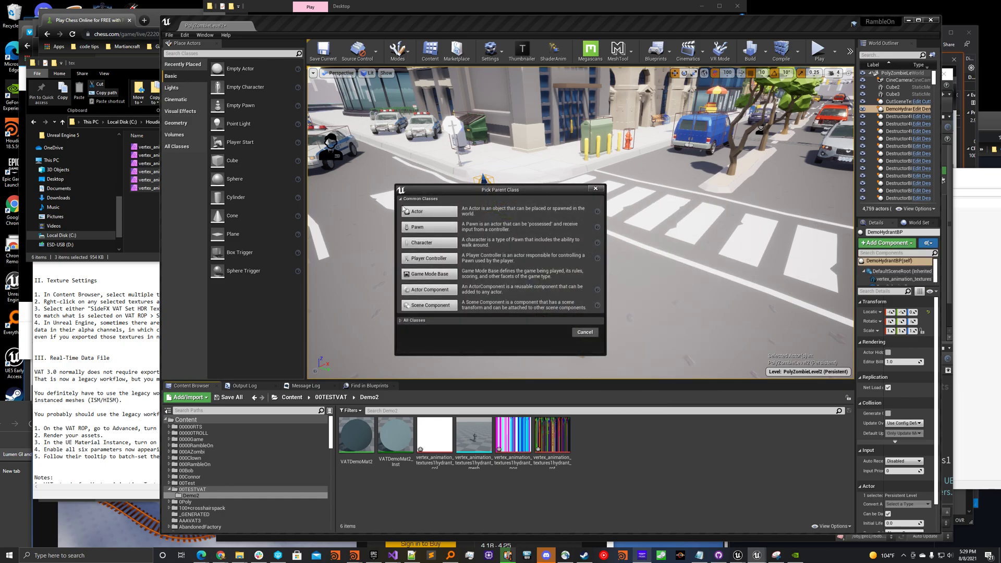
{"action": "left_click", "coordinate": [430, 212]}
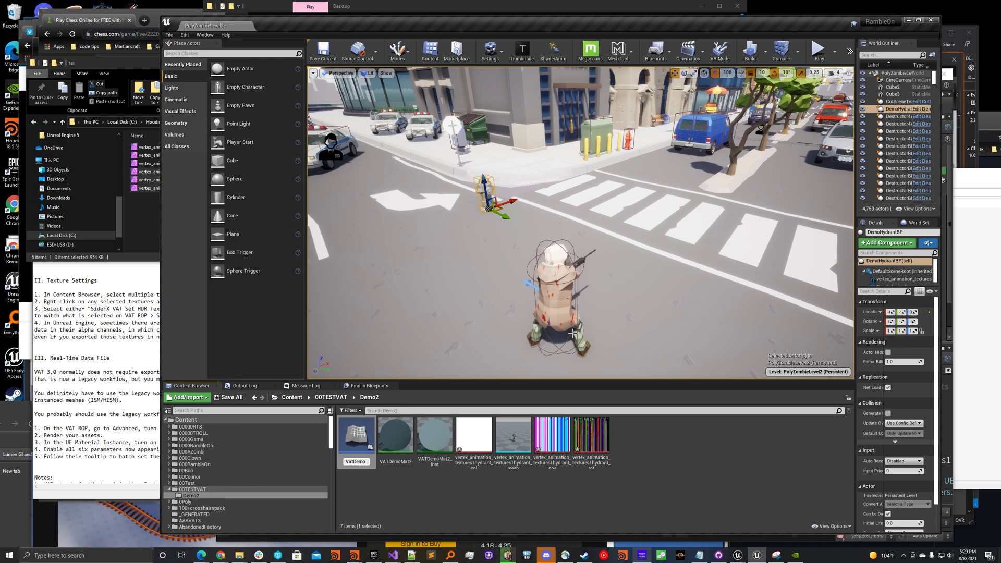
{"action": "type", "text": "VatDemoBP2"}
{"action": "key", "text": "Return"}
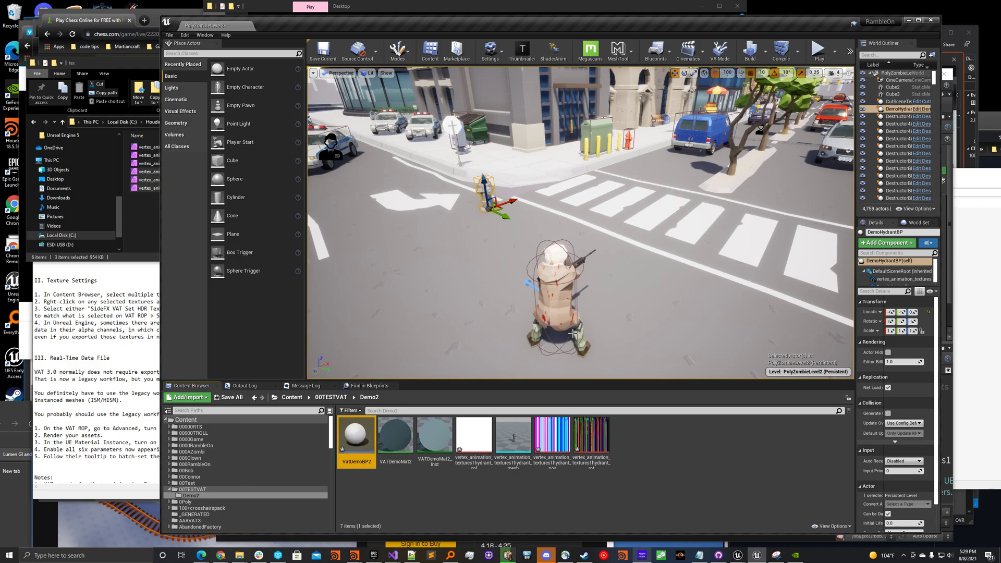
Step: Open the VatDemoBP2 Blueprint and add the Demo2 hydrant mesh to it as a Static Mesh component
{"action": "double_click", "coordinate": [356, 435]}
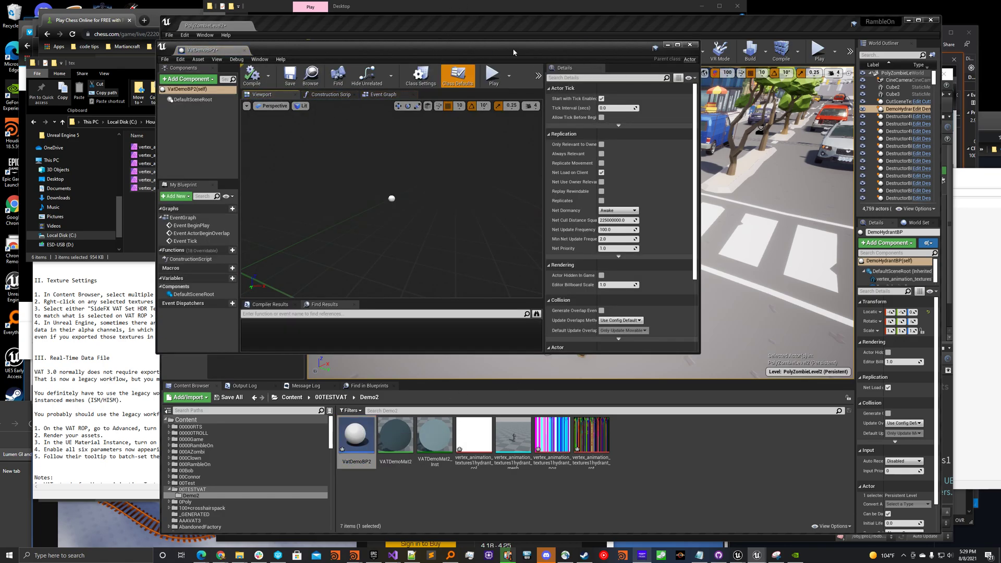
{"action": "left_click_drag", "start_coordinate": [513, 53], "coordinate": [769, 57]}
{"action": "left_click_drag", "start_coordinate": [509, 464], "coordinate": [467, 106]}
{"action": "left_click", "coordinate": [443, 84]}
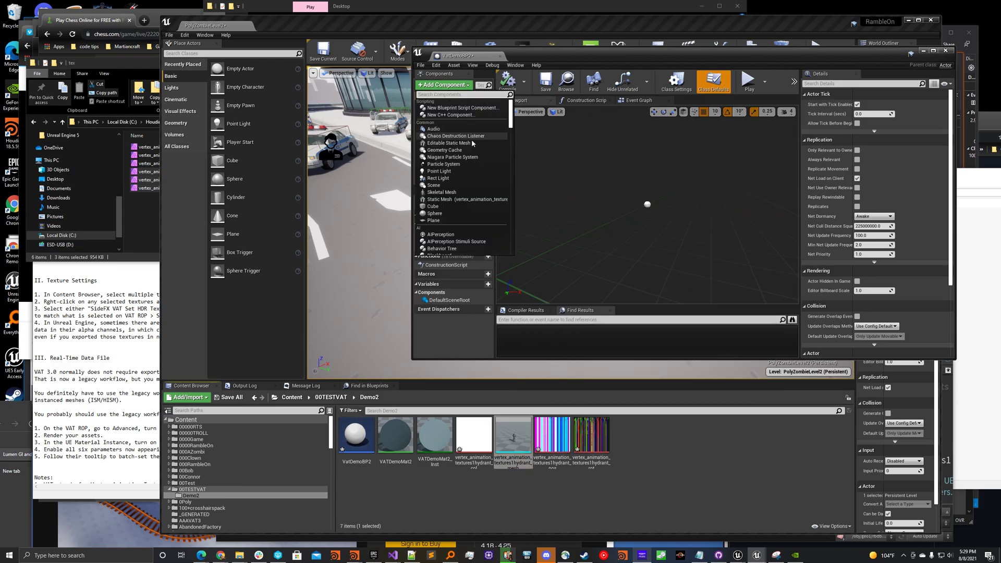
{"action": "left_click", "coordinate": [473, 199]}
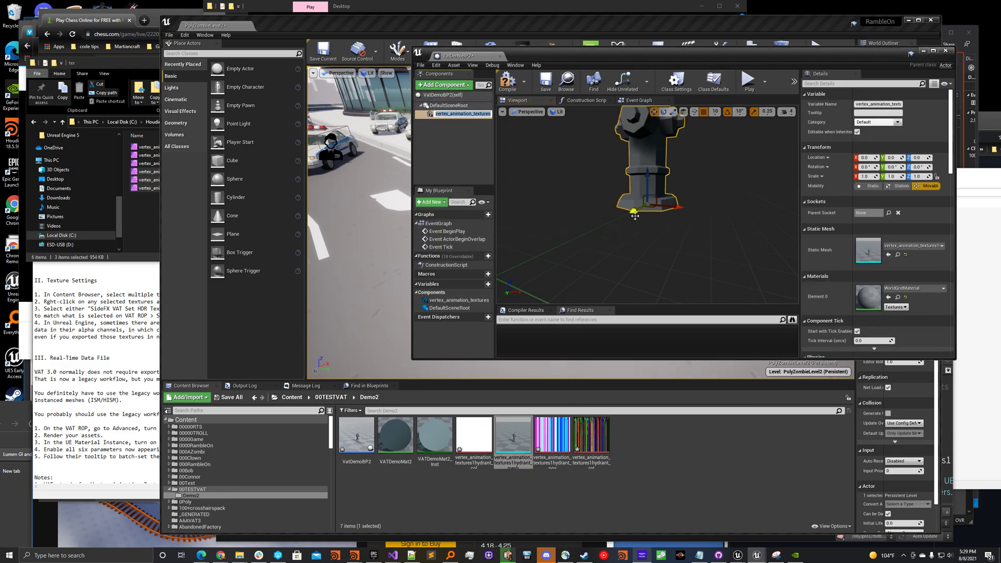
{"action": "scroll", "coordinate": [633, 216], "scroll_direction": "down", "scroll_amount": 3}
{"action": "left_click", "coordinate": [515, 93]}
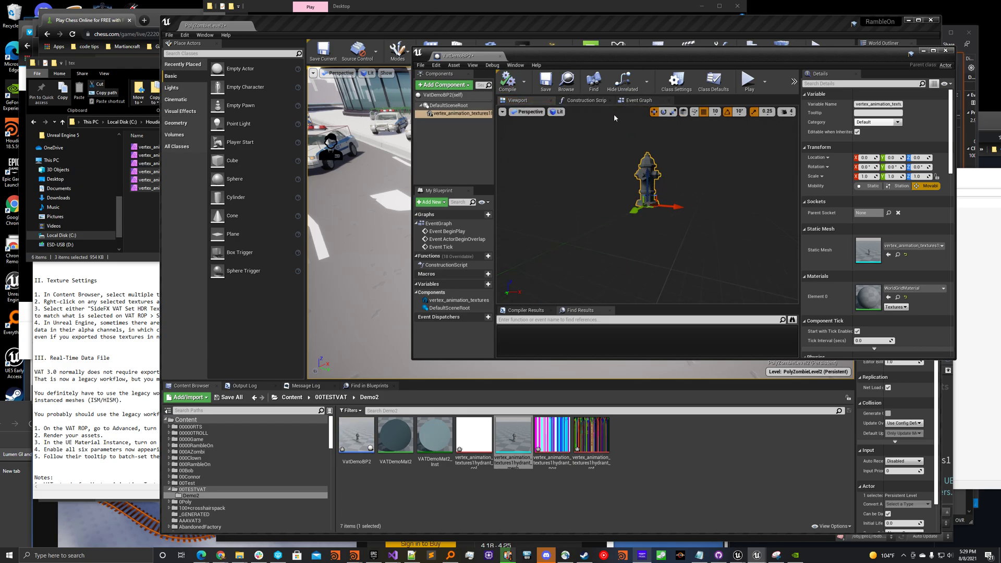
Step: In the event graph, add a hydrant mesh component reference and create a Create Dynamic Material Instance node targeting it
{"action": "left_click", "coordinate": [637, 102]}
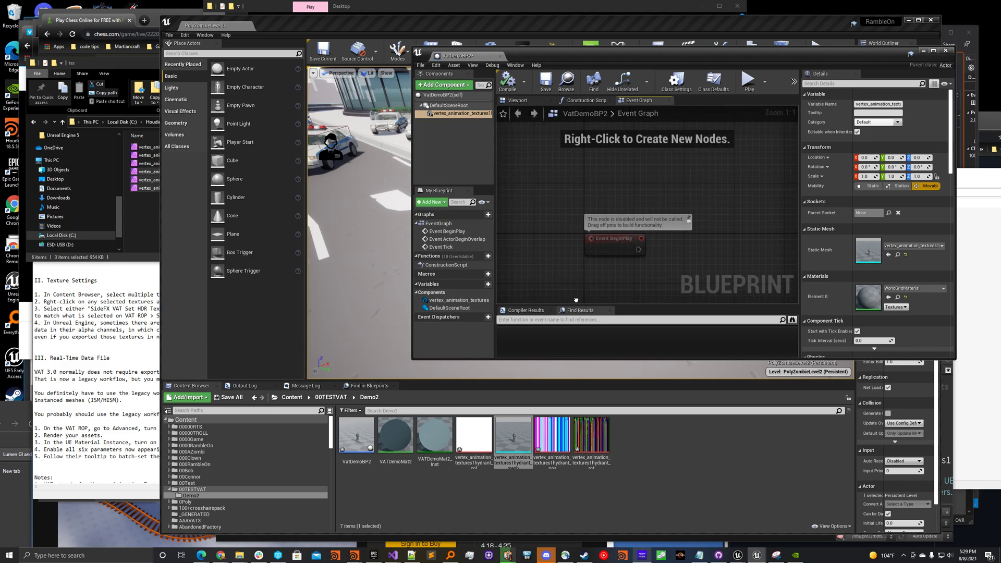
{"action": "left_click_drag", "start_coordinate": [453, 113], "coordinate": [652, 270]}
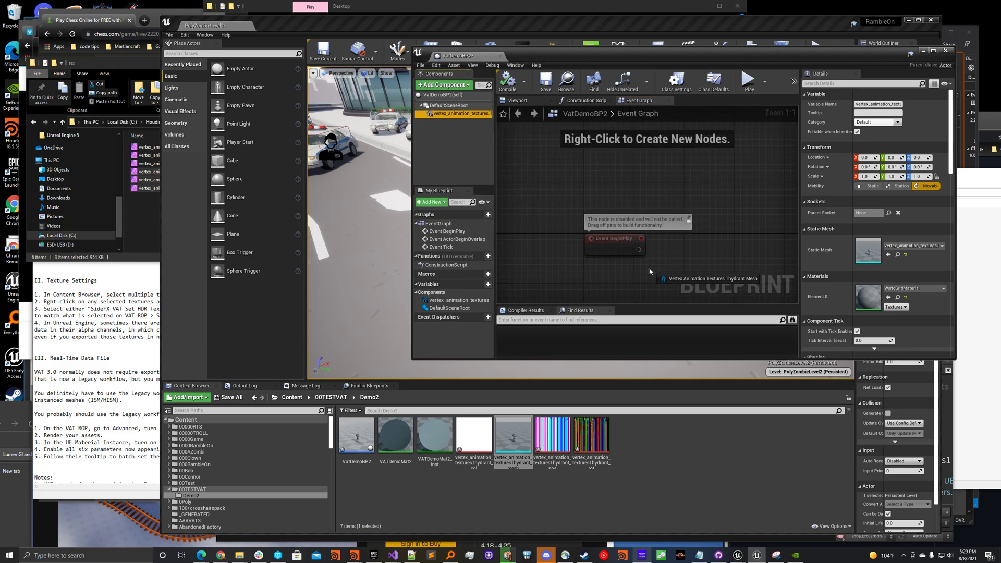
{"action": "right_click_drag", "start_coordinate": [709, 286], "coordinate": [611, 282]}
{"action": "left_click_drag", "start_coordinate": [649, 267], "coordinate": [691, 233]}
{"action": "type", "text": "dyn"}
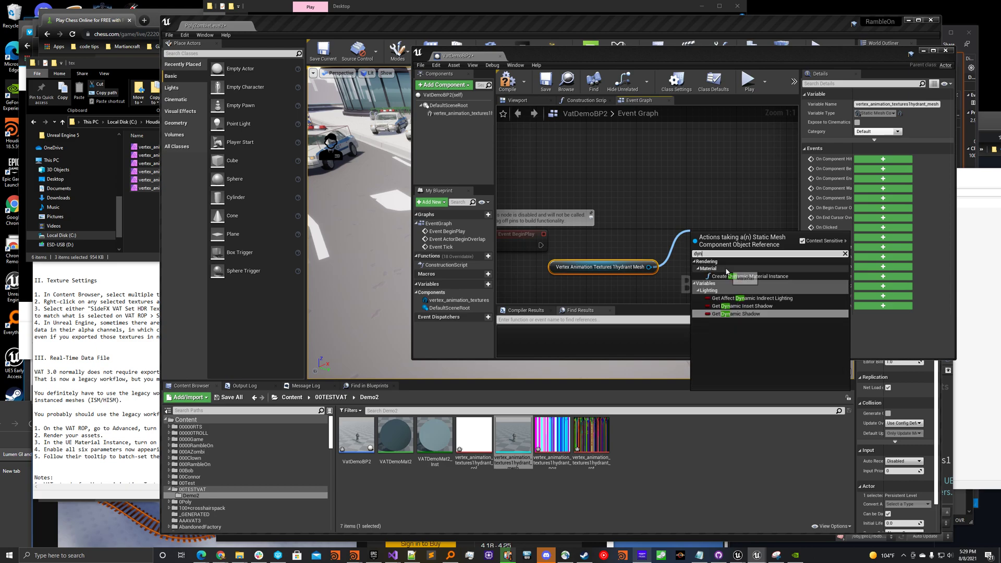
{"action": "left_click", "coordinate": [746, 276]}
{"action": "left_click_drag", "start_coordinate": [718, 241], "coordinate": [693, 166]}
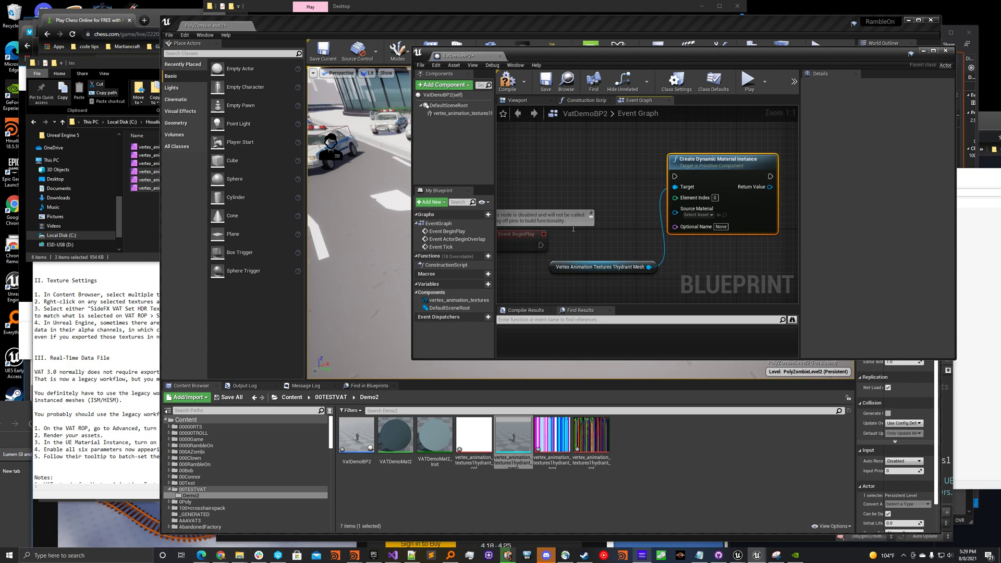
Step: Connect Event BeginPlay to the Create Dynamic Material Instance node and set its Source Material to VATDemoMat2_Inst
{"action": "left_click_drag", "start_coordinate": [540, 247], "coordinate": [675, 176]}
{"action": "left_click", "coordinate": [436, 443]}
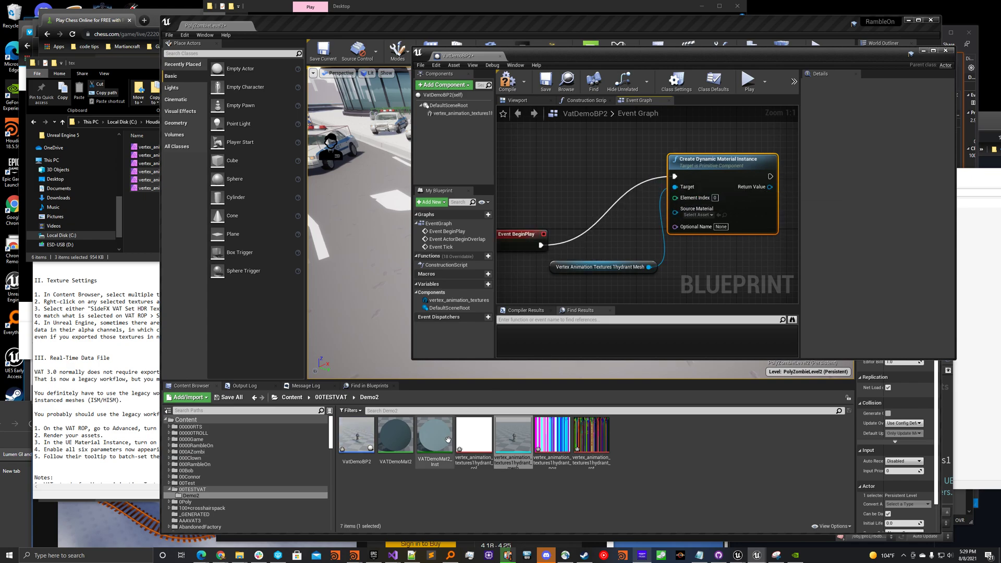
{"action": "left_click", "coordinate": [719, 215]}
Step: Promote the node's Return Value to a variable named DMI, and compile and save the Blueprint
{"action": "right_click_drag", "start_coordinate": [727, 255], "coordinate": [580, 253]}
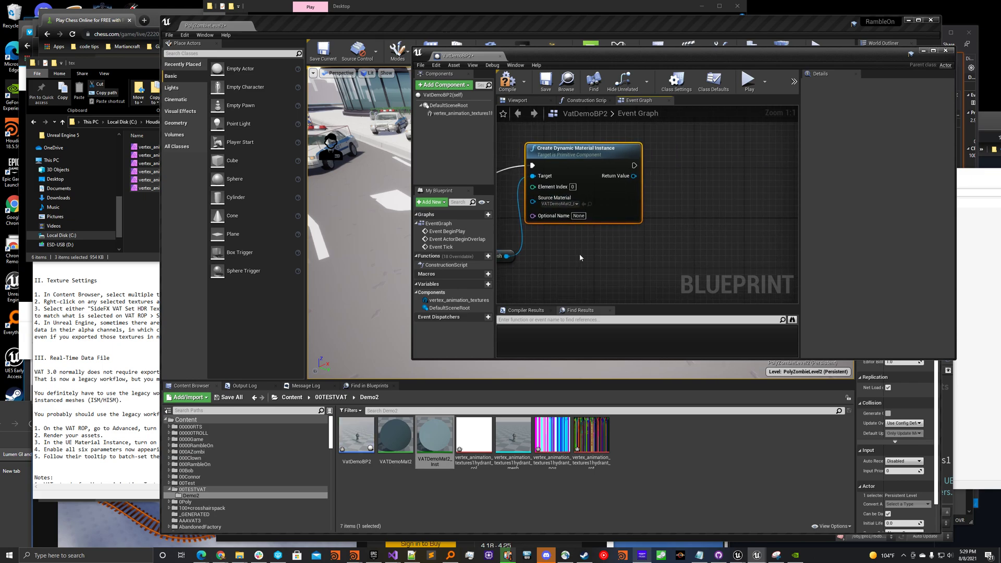
{"action": "scroll", "coordinate": [580, 254], "scroll_direction": "down", "scroll_amount": 1}
{"action": "right_click", "coordinate": [628, 187]}
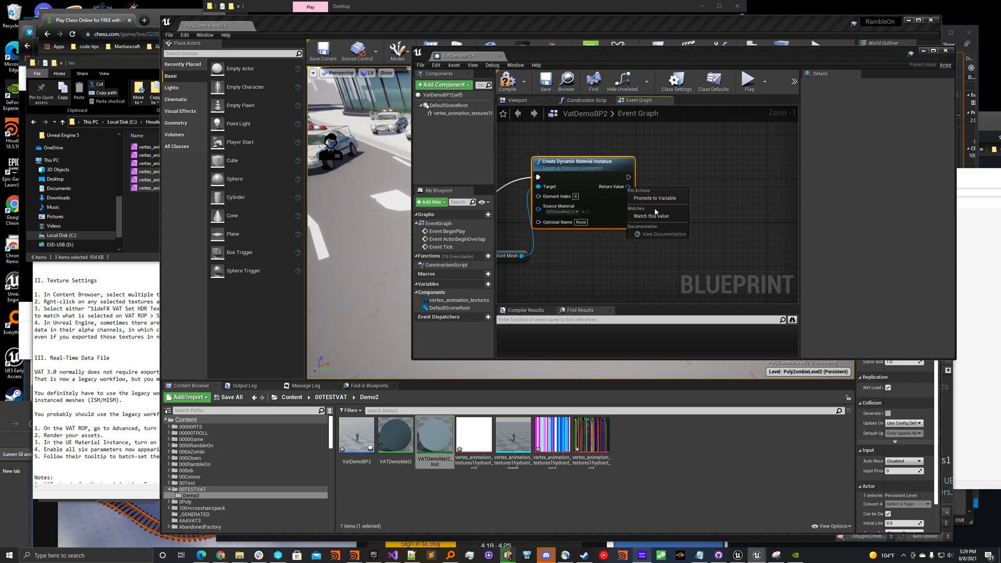
{"action": "left_click", "coordinate": [658, 198]}
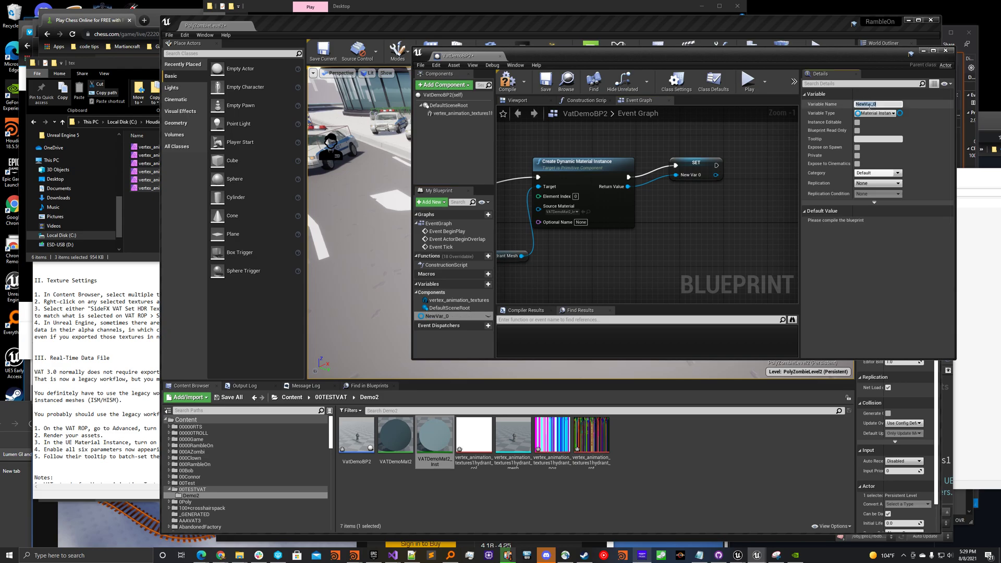
{"action": "left_click", "coordinate": [868, 105]}
{"action": "type", "text": "DMAI"}
{"action": "key", "text": "Return"}
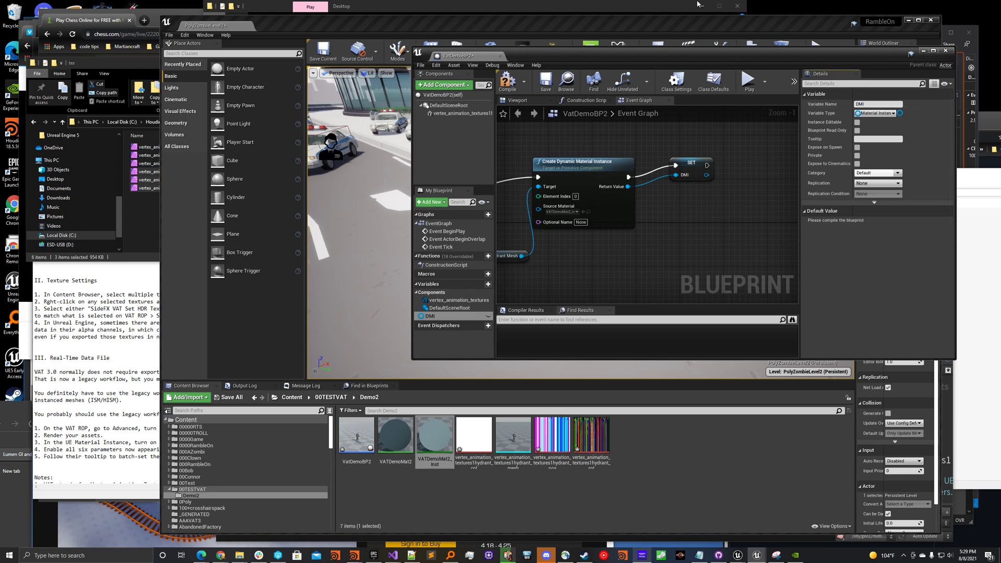
{"action": "left_click", "coordinate": [508, 83]}
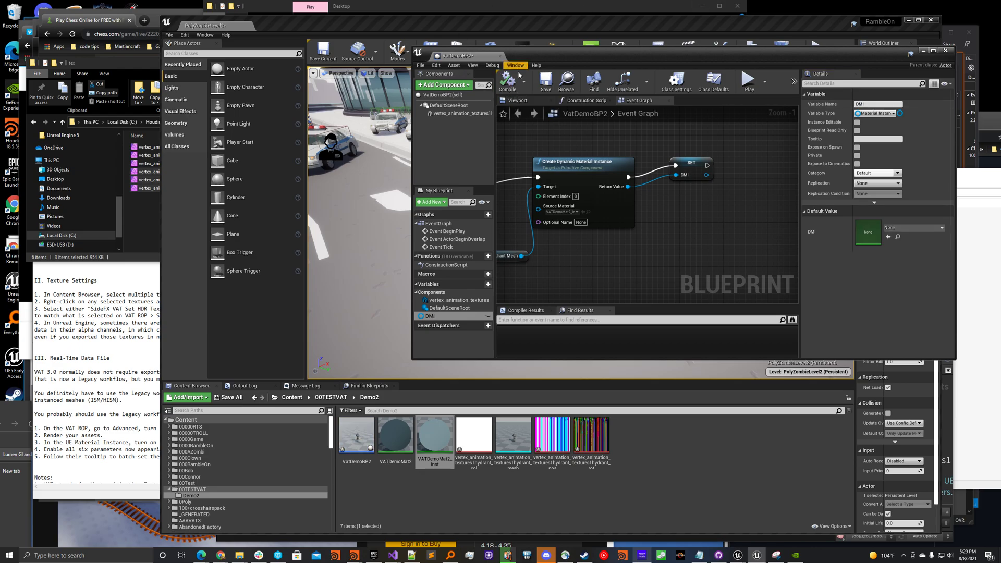
{"action": "left_click", "coordinate": [546, 83]}
Step: Place a VatDemoBP2 actor on the road beside the character and play the level to test its destruction
{"action": "left_click_drag", "start_coordinate": [577, 60], "coordinate": [607, 453]}
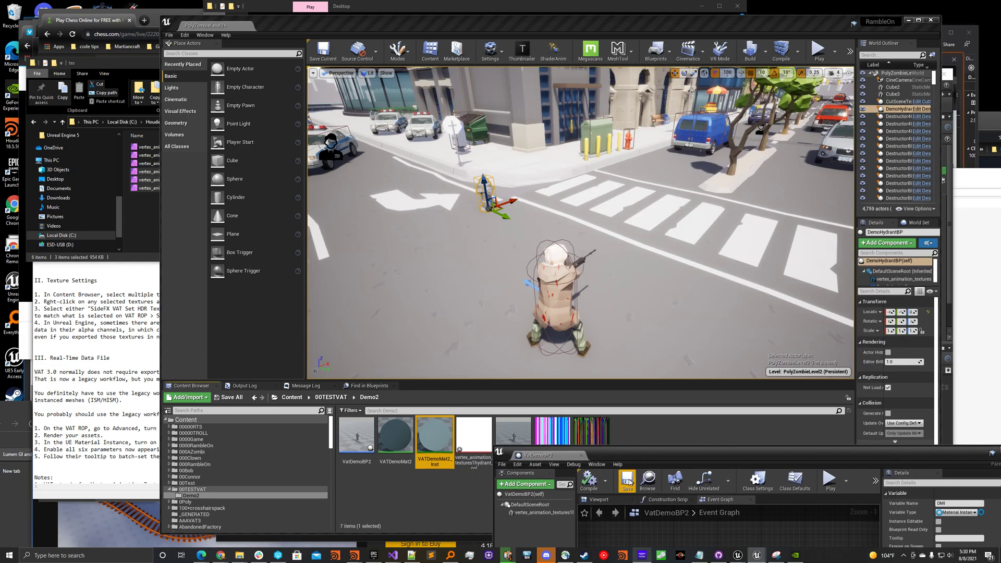
{"action": "left_click_drag", "start_coordinate": [357, 436], "coordinate": [607, 271]}
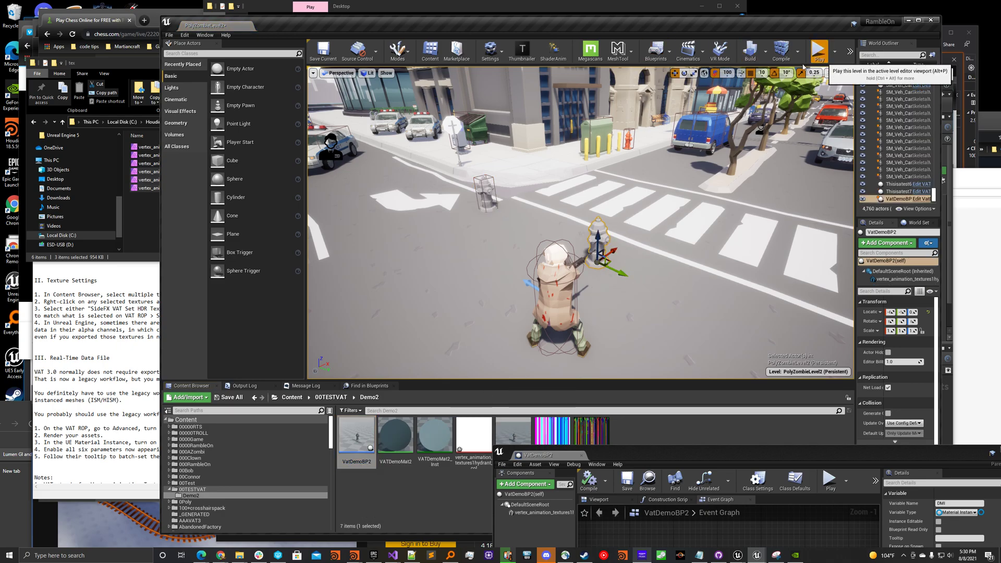
{"action": "left_click", "coordinate": [817, 54]}
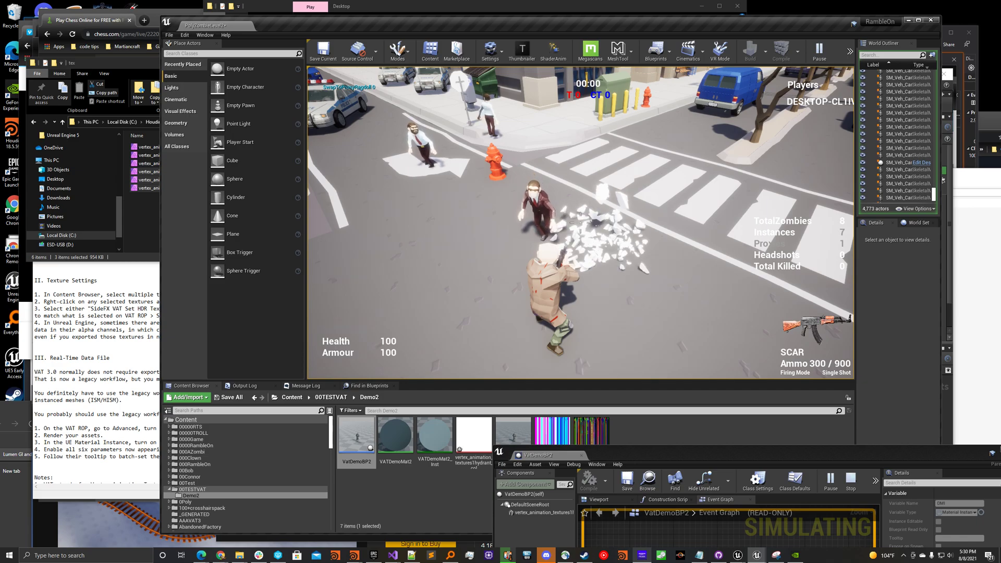
{"action": "key", "text": "Escape"}
Step: Open the Blueprint of the existing hydrant on the sidewalk and open its SM_Prop_Hydrant_01 static mesh
{"action": "left_click_drag", "start_coordinate": [690, 446], "coordinate": [545, 320]}
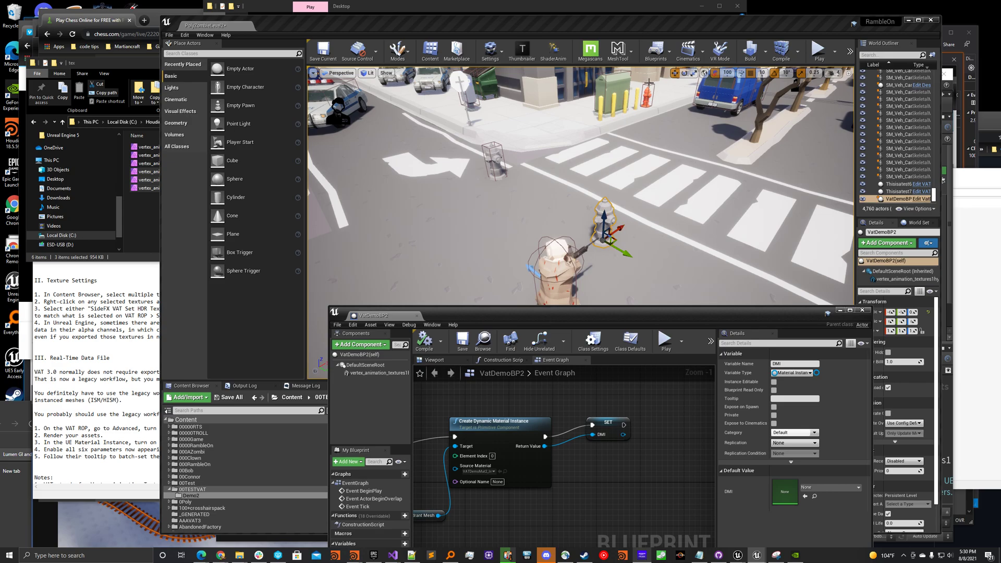
{"action": "left_click", "coordinate": [652, 99]}
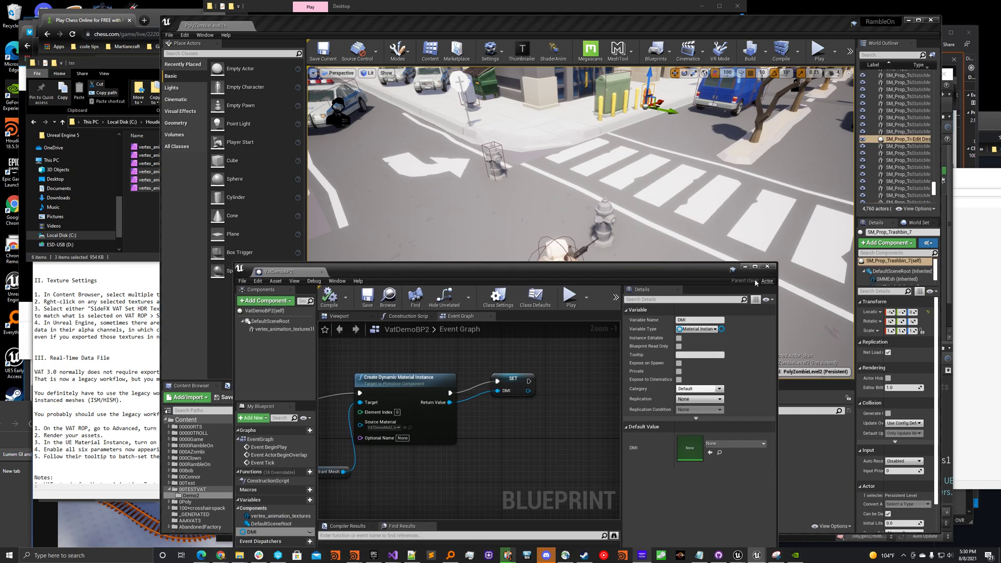
{"action": "left_click", "coordinate": [920, 142]}
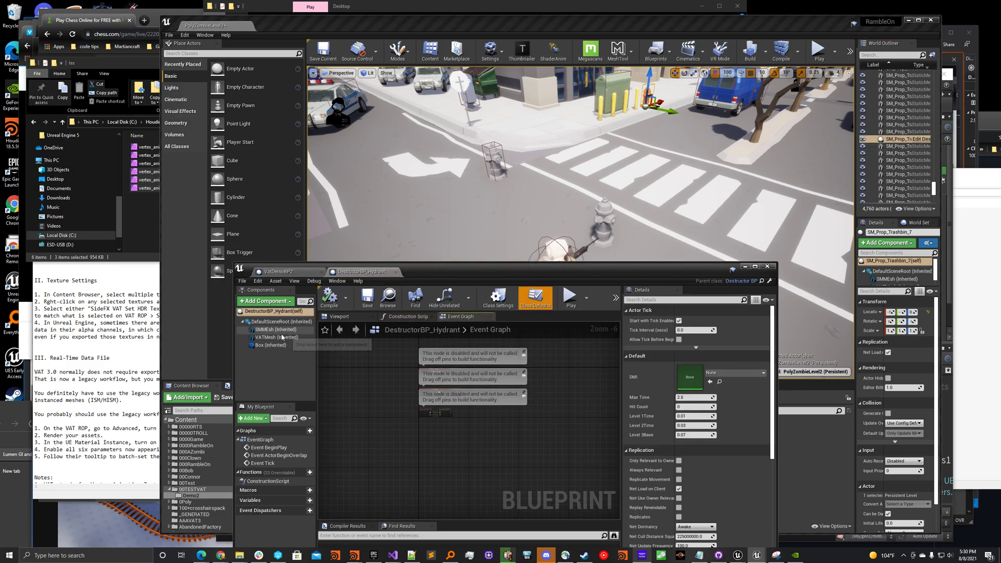
{"action": "left_click", "coordinate": [282, 337]}
{"action": "double_click", "coordinate": [693, 476]}
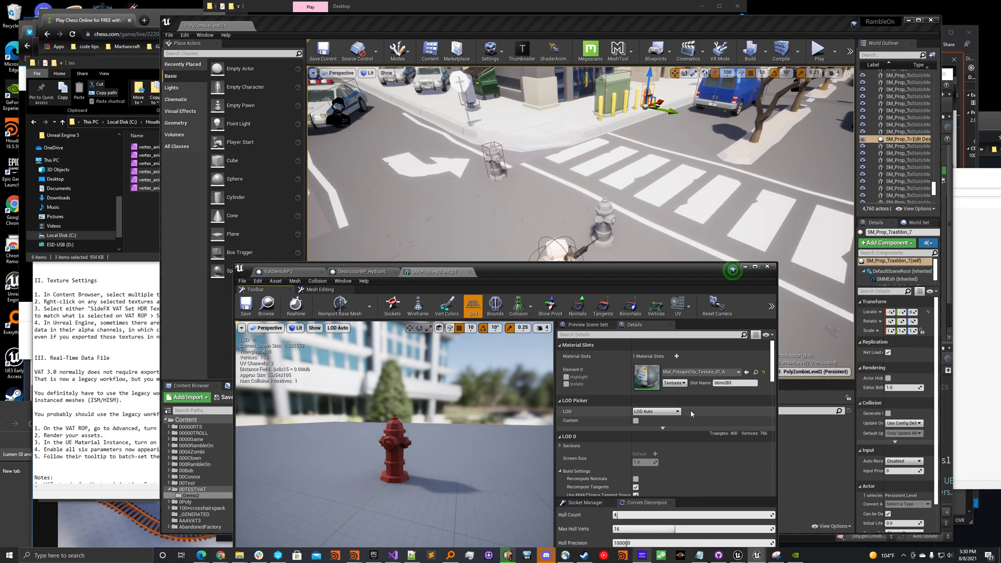
Step: Open the hydrant mesh's material, copy its base color Texture Sample node, and close the material and mesh editors
{"action": "double_click", "coordinate": [646, 378]}
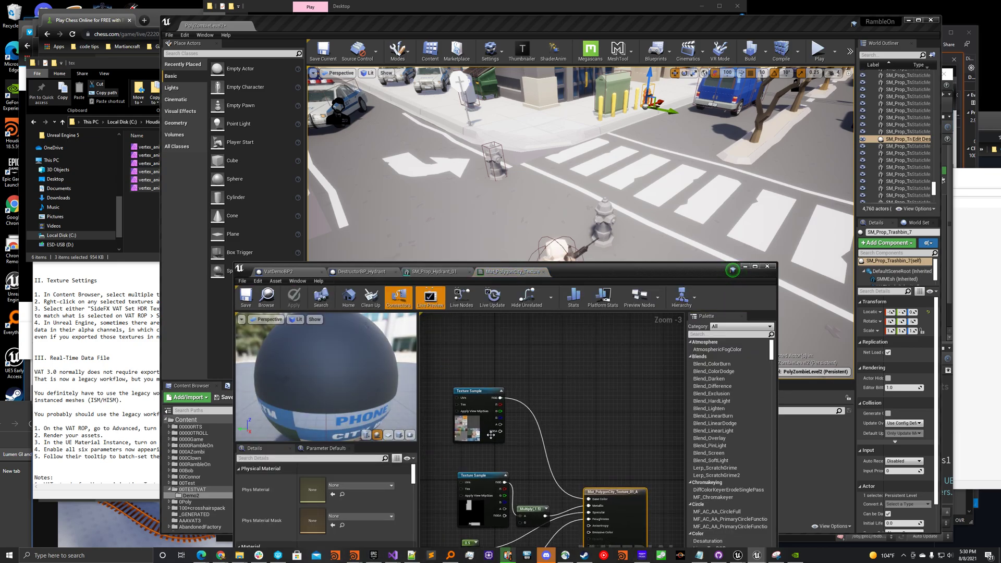
{"action": "left_click", "coordinate": [487, 430]}
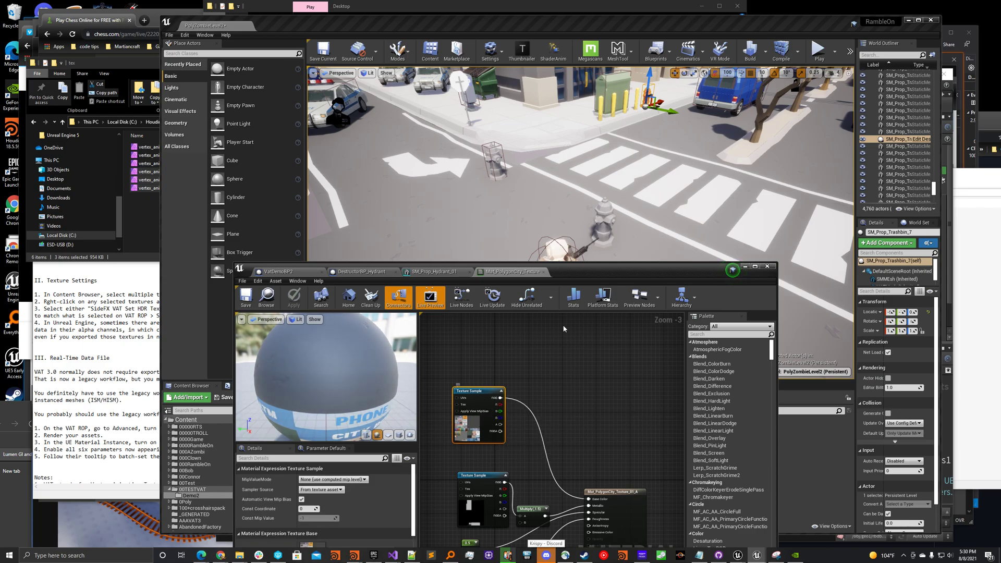
{"action": "left_click", "coordinate": [544, 271]}
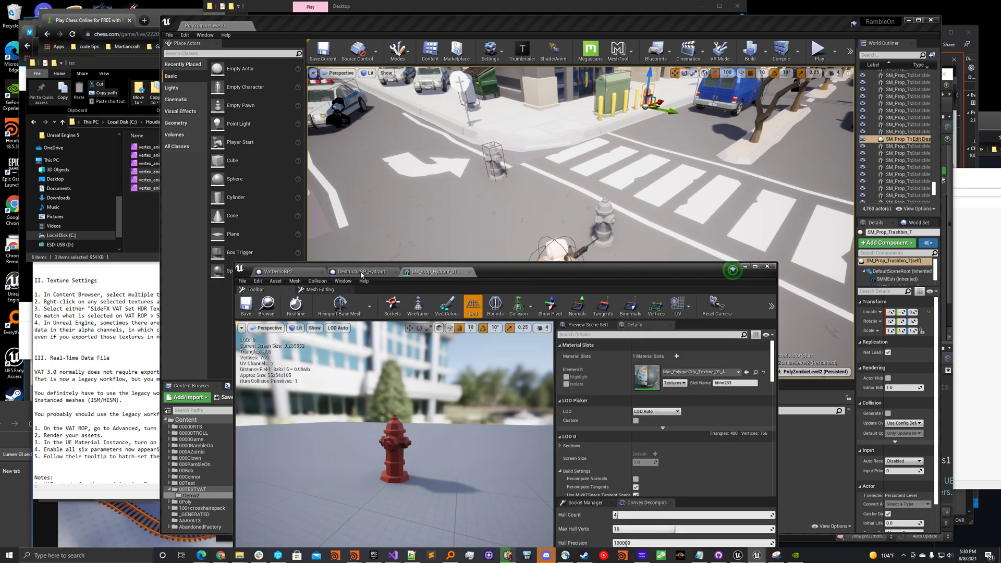
{"action": "left_click", "coordinate": [281, 272]}
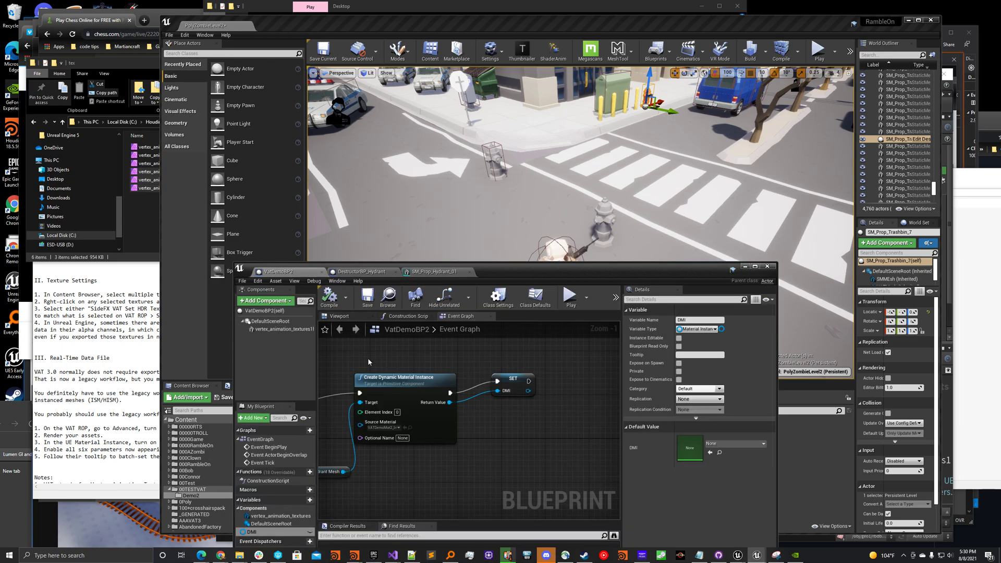
{"action": "left_click", "coordinate": [371, 272]}
{"action": "left_click", "coordinate": [470, 273]}
Step: Open VATDemoMat2, paste the copied Texture Sample node and connect its RGB output to Base Color
{"action": "left_click_drag", "start_coordinate": [484, 272], "coordinate": [660, 499]}
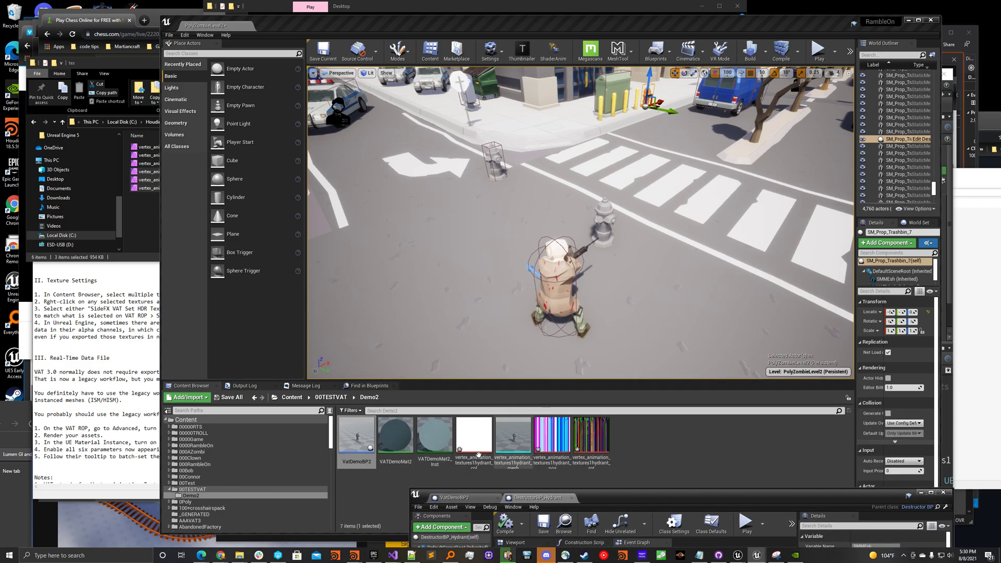
{"action": "double_click", "coordinate": [394, 445]}
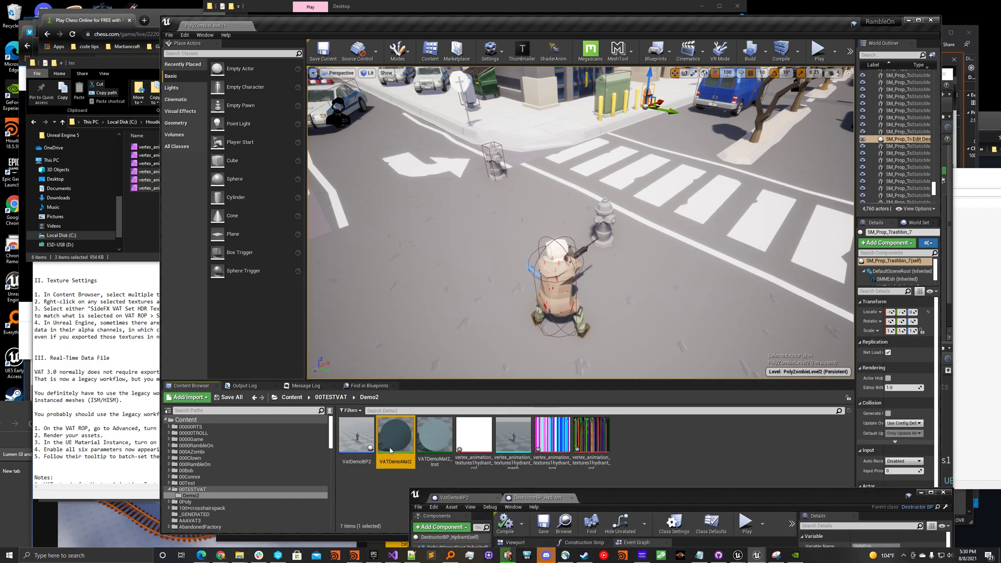
{"action": "left_click_drag", "start_coordinate": [697, 497], "coordinate": [543, 97]}
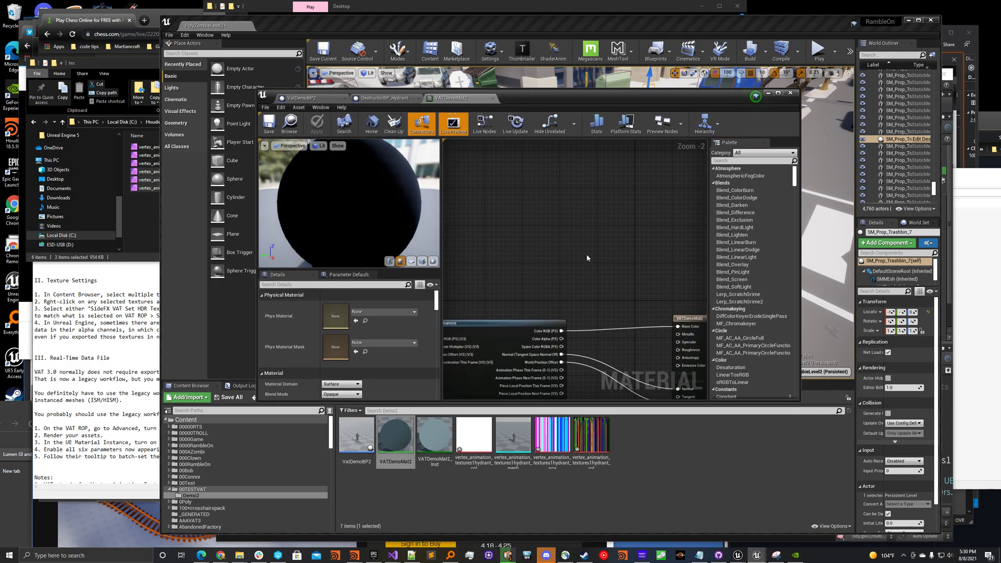
{"action": "left_click", "coordinate": [587, 257]}
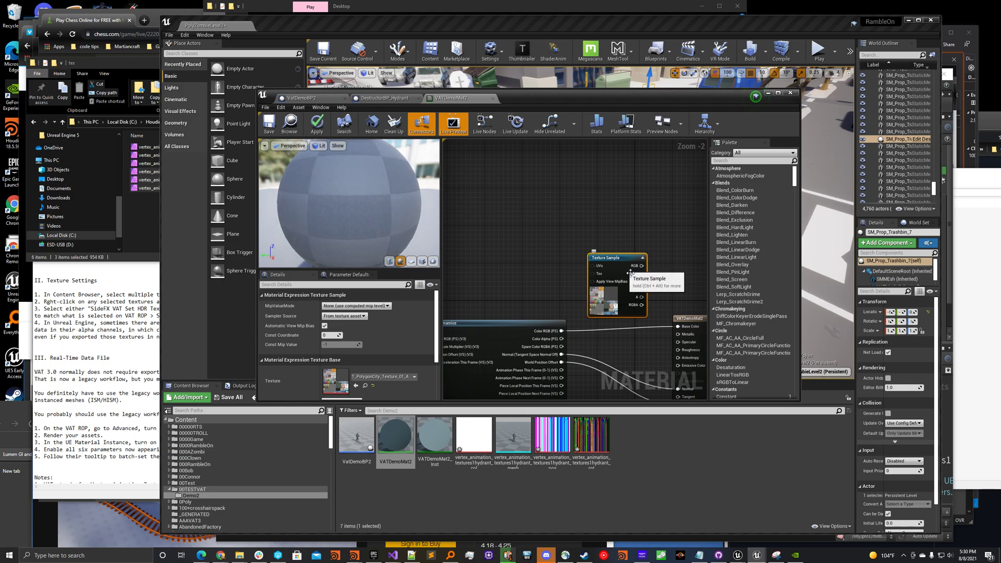
{"action": "left_click_drag", "start_coordinate": [642, 265], "coordinate": [678, 326]}
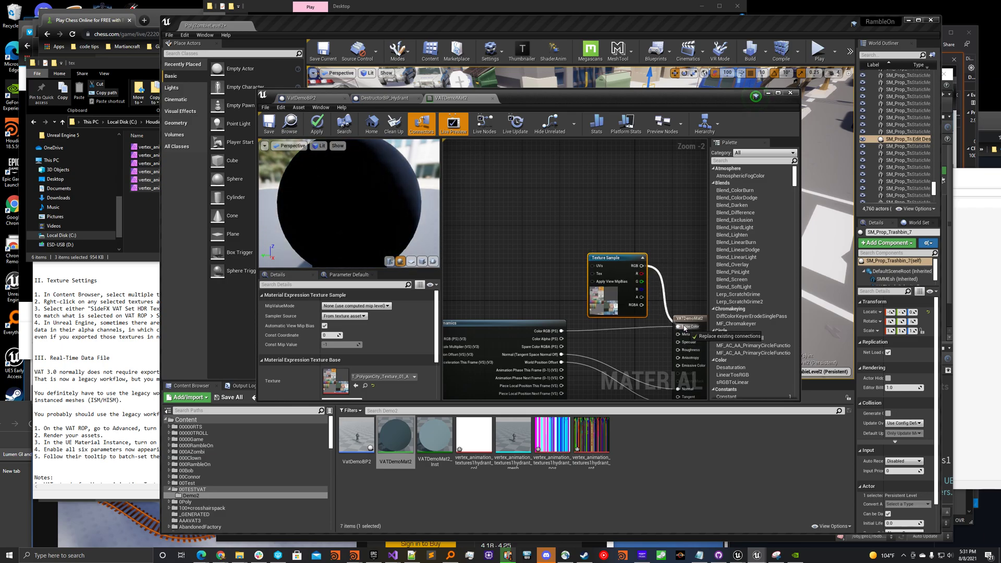
Step: Apply and save the VATDemoMat2 material and close its editor
{"action": "left_click", "coordinate": [315, 125]}
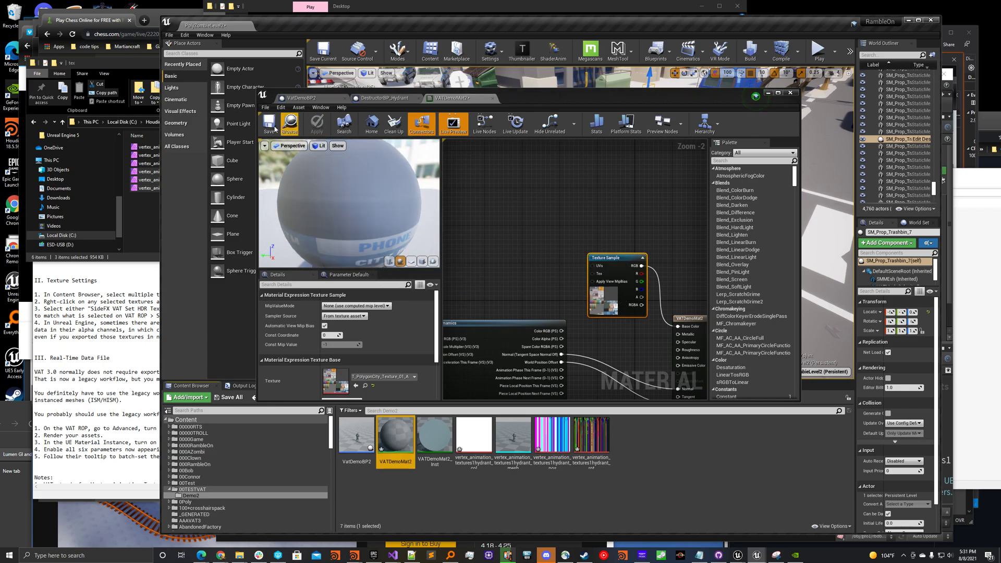
{"action": "left_click", "coordinate": [270, 123]}
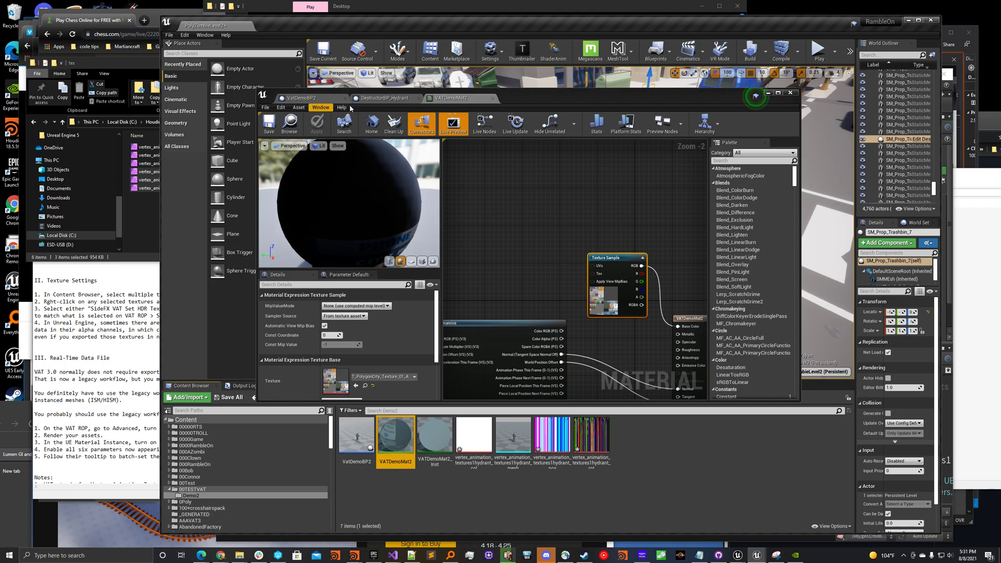
{"action": "left_click", "coordinate": [494, 98]}
Step: Play the level to check the textured hydrant's fracture animation, and return to the DestructorBP_Hydrant Blueprint window
{"action": "left_click_drag", "start_coordinate": [546, 103], "coordinate": [650, 395]}
{"action": "left_click", "coordinate": [816, 51]}
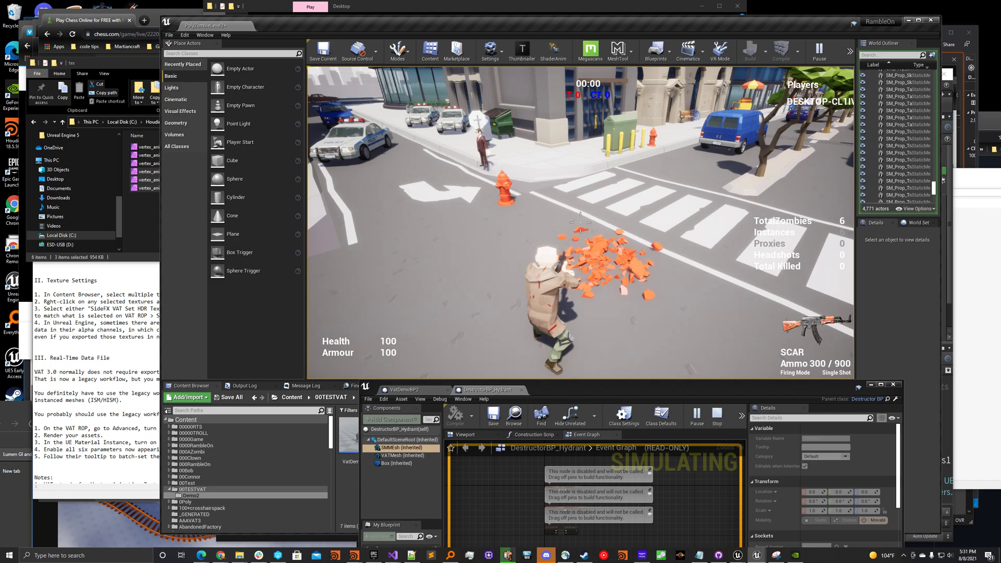
{"action": "key", "text": "Escape"}
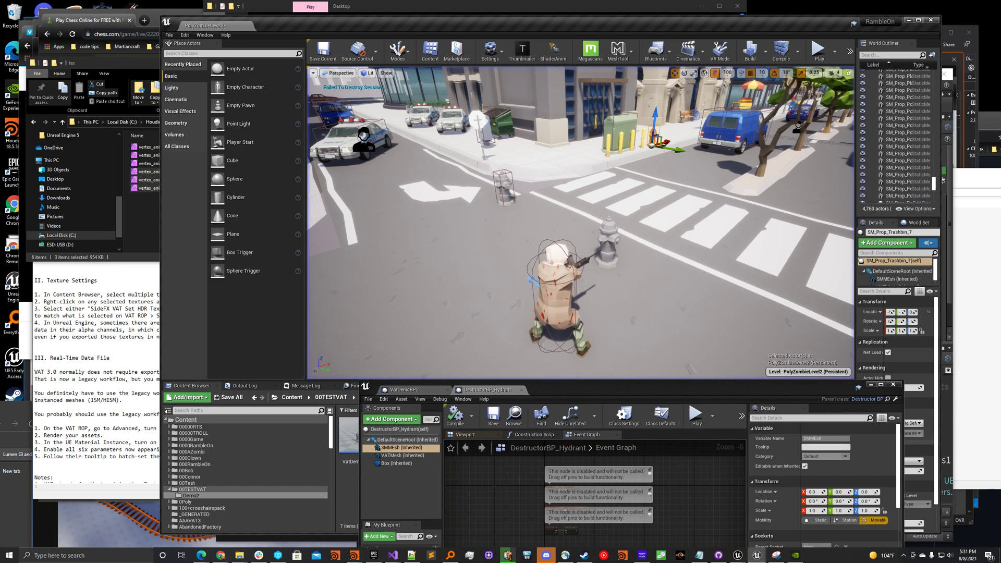
{"action": "left_click_drag", "start_coordinate": [631, 391], "coordinate": [492, 102]}
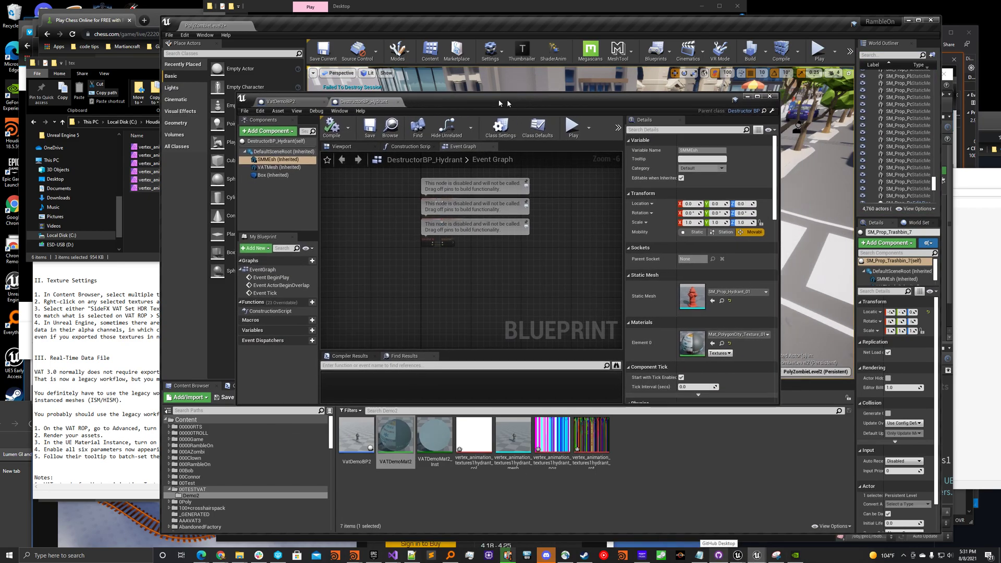
Step: Close the DestructorBP_Hydrant Blueprint and bring up the DMI SET node in VatDemoBP2's Event Graph
{"action": "scroll", "coordinate": [321, 152], "scroll_direction": "up", "scroll_amount": 2}
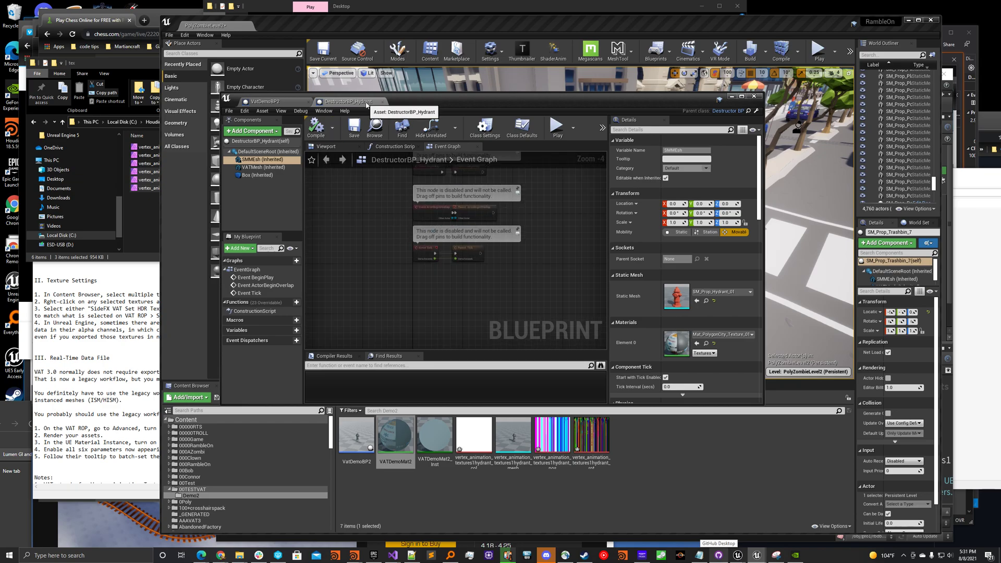
{"action": "left_click", "coordinate": [383, 101]}
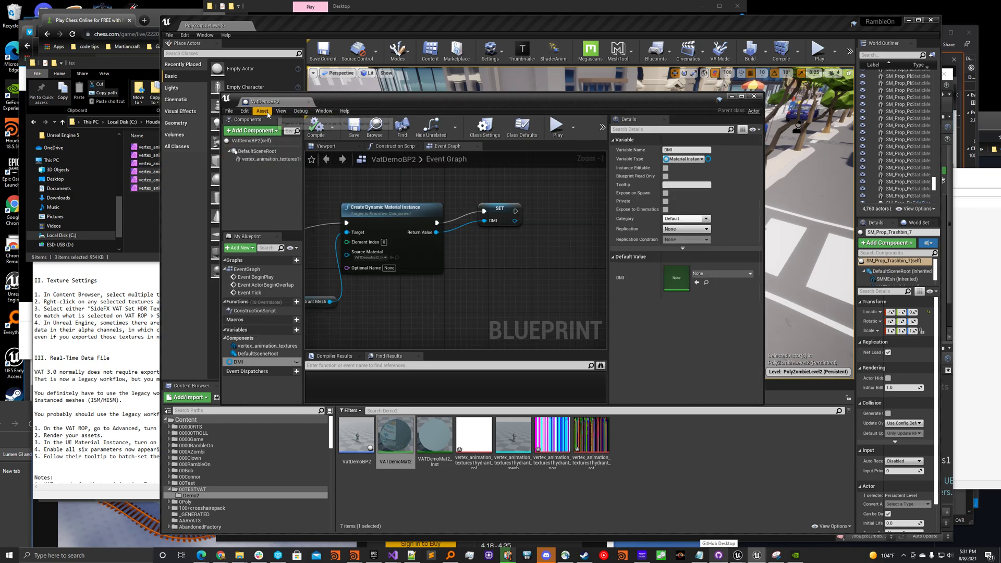
{"action": "right_click_drag", "start_coordinate": [453, 192], "coordinate": [454, 192]}
{"action": "right_click_drag", "start_coordinate": [478, 297], "coordinate": [378, 301]}
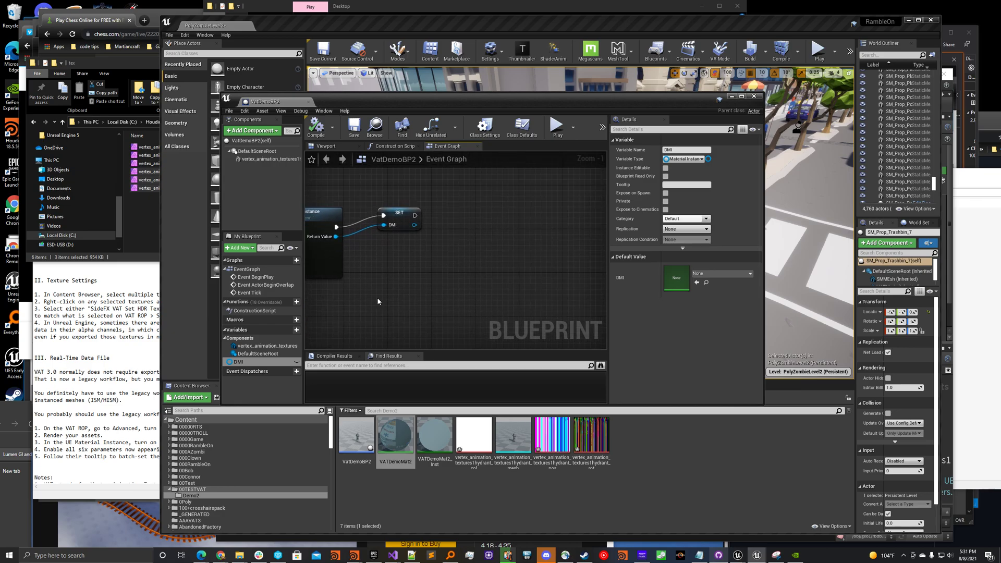
Step: Open the VATDemoMat2_Inst material instance and set its Playback Speed to 0
{"action": "double_click", "coordinate": [424, 443]}
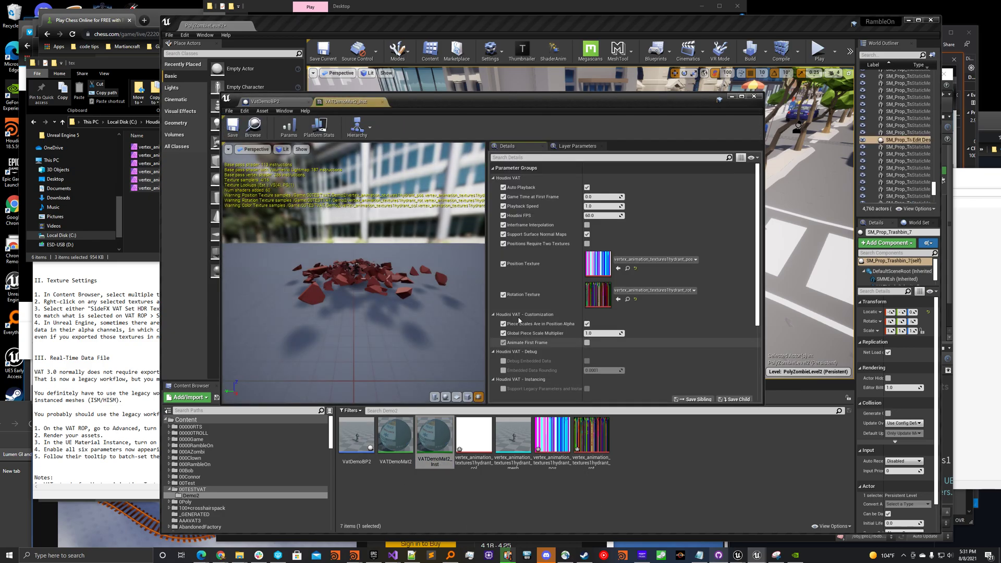
{"action": "mouse_move", "coordinate": [514, 189]}
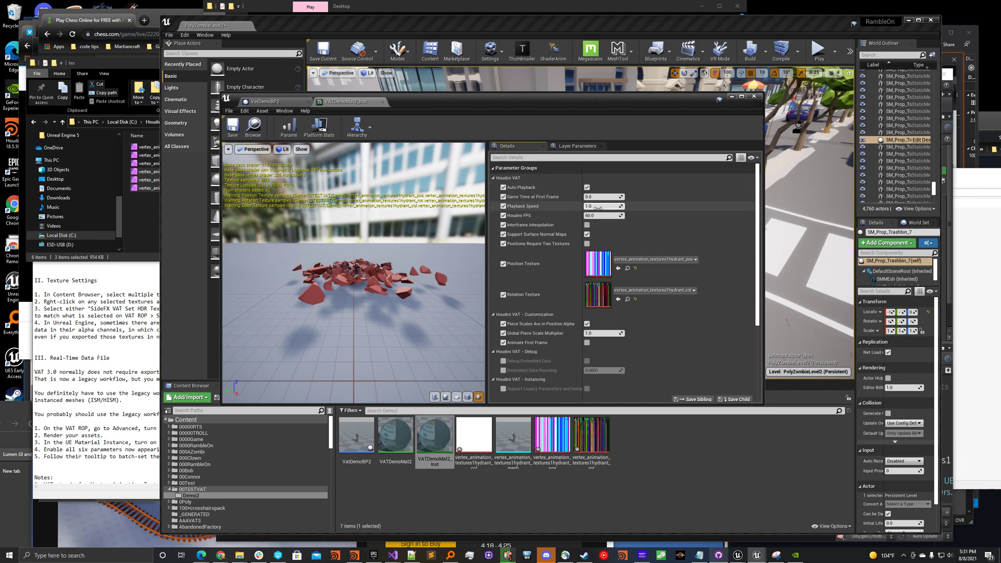
{"action": "type", "text": "0"}
{"action": "key", "text": "Return"}
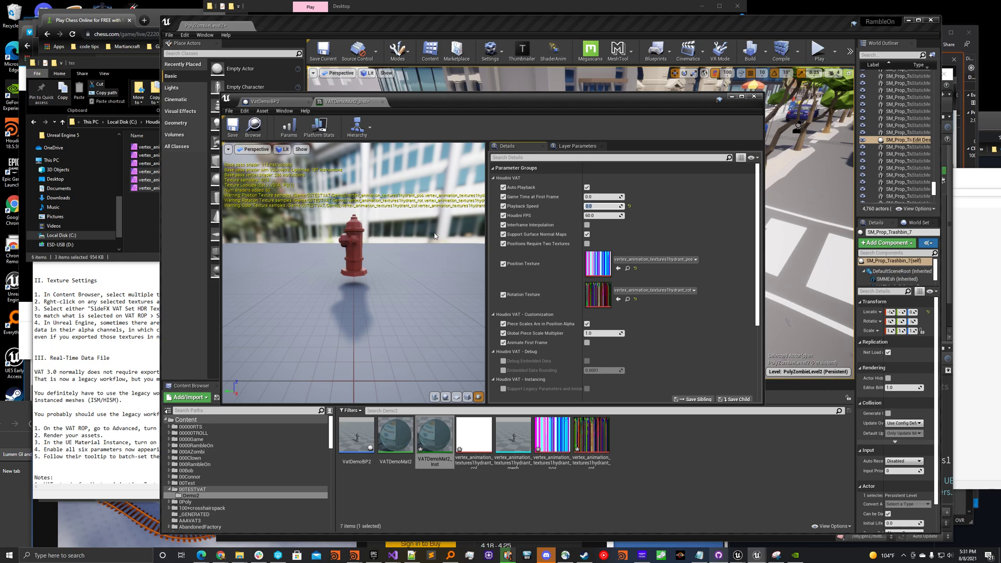
Step: In VatDemoBP2's Event Graph, add a Set Scalar Parameter Value node fed by the SET node's DMI output
{"action": "left_click", "coordinate": [285, 103]}
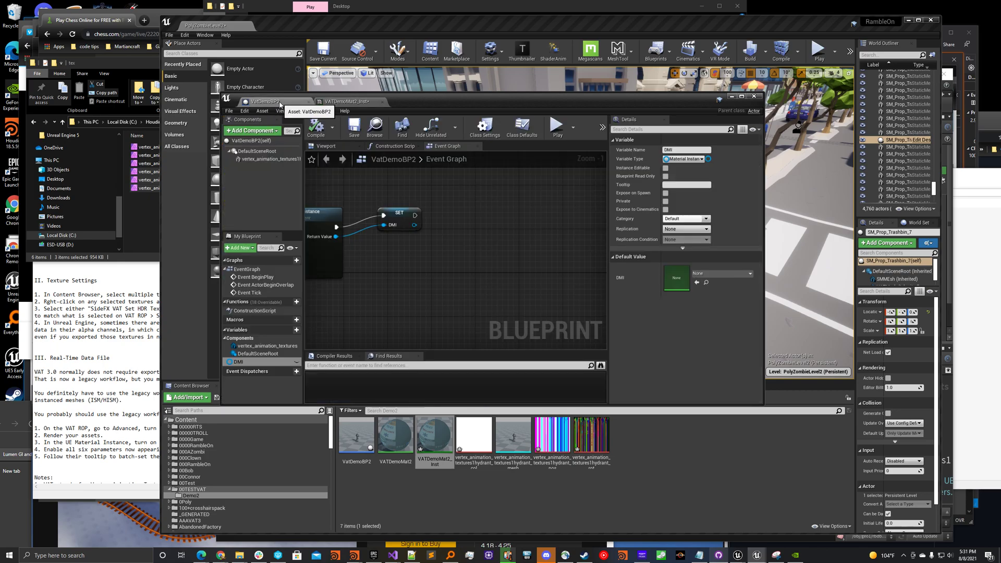
{"action": "left_click_drag", "start_coordinate": [429, 242], "coordinate": [458, 282]}
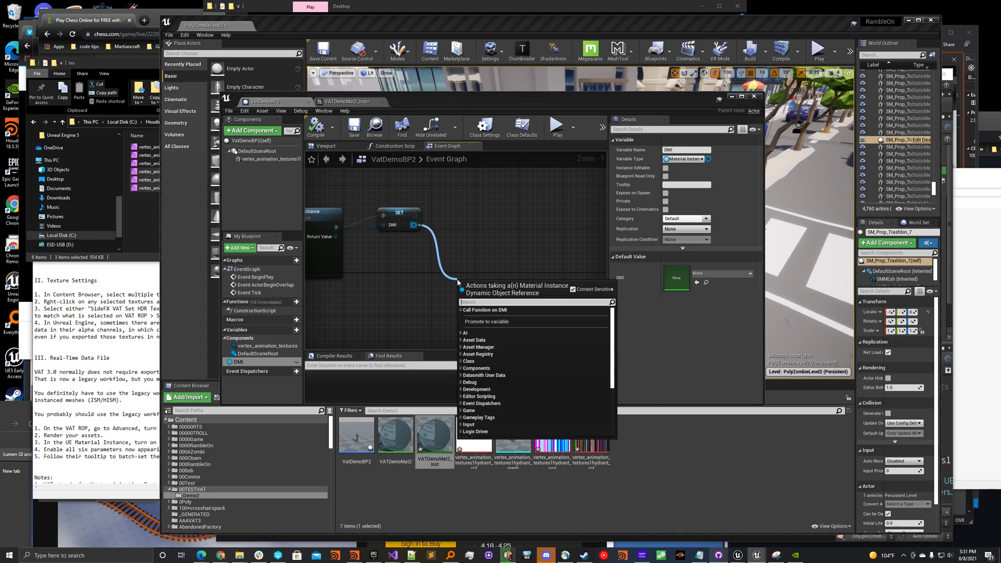
{"action": "type", "text": "setfloa"}
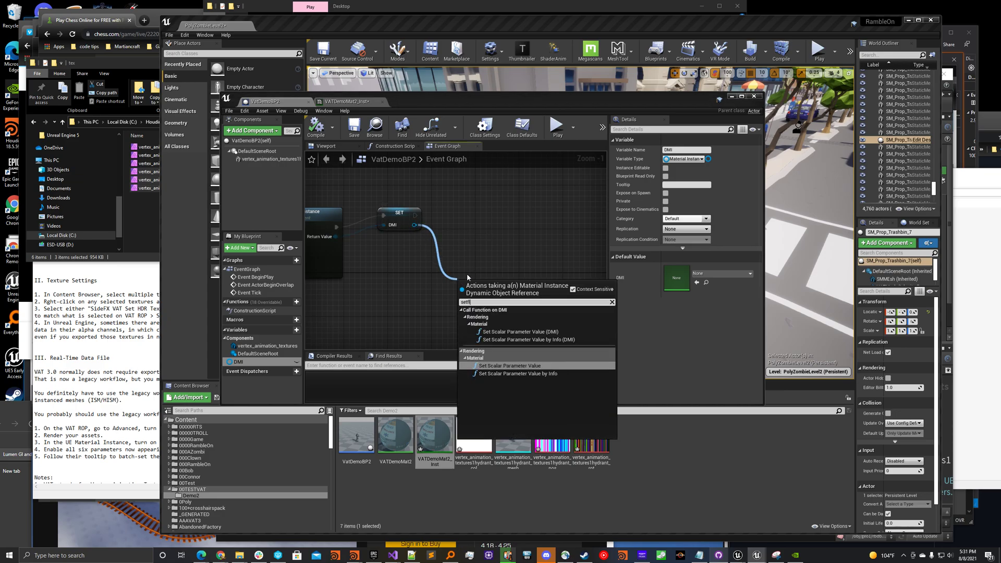
{"action": "left_click", "coordinate": [525, 367]}
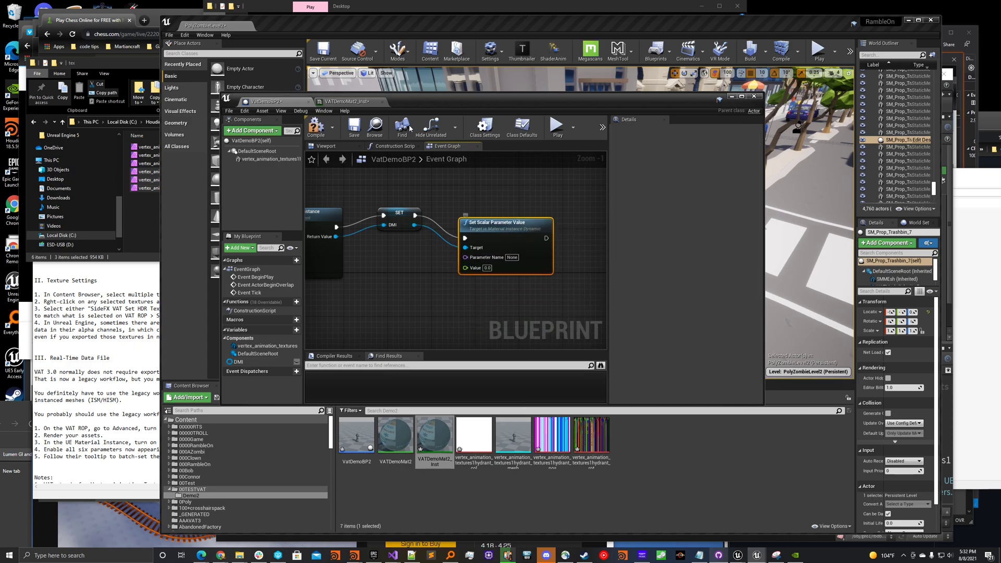
Step: Set the Set Scalar Parameter Value node's Parameter Name to Playback Speed and compile the Blueprint
{"action": "left_click", "coordinate": [347, 101]}
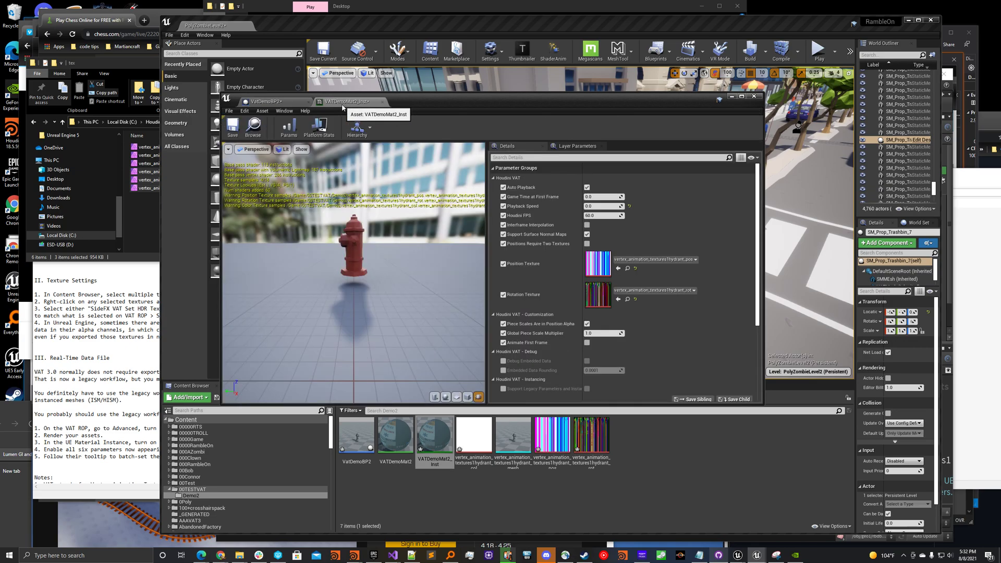
{"action": "left_click", "coordinate": [289, 107]}
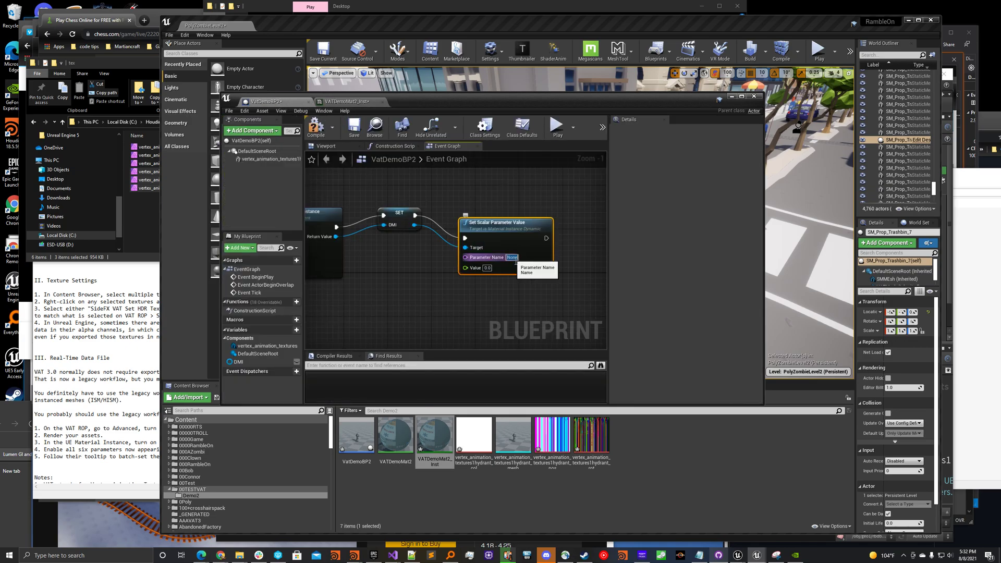
{"action": "type", "text": "Playback Speed"}
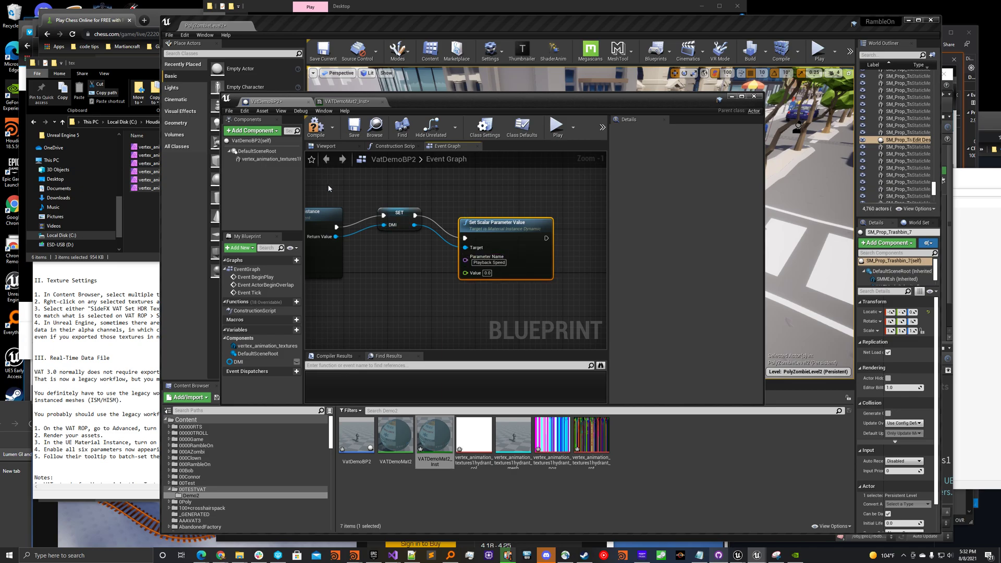
{"action": "left_click", "coordinate": [319, 130]}
Step: Play the level to check how the hydrants behave at zero playback speed, and return to the VatDemoBP2 window
{"action": "left_click_drag", "start_coordinate": [422, 99], "coordinate": [507, 360]}
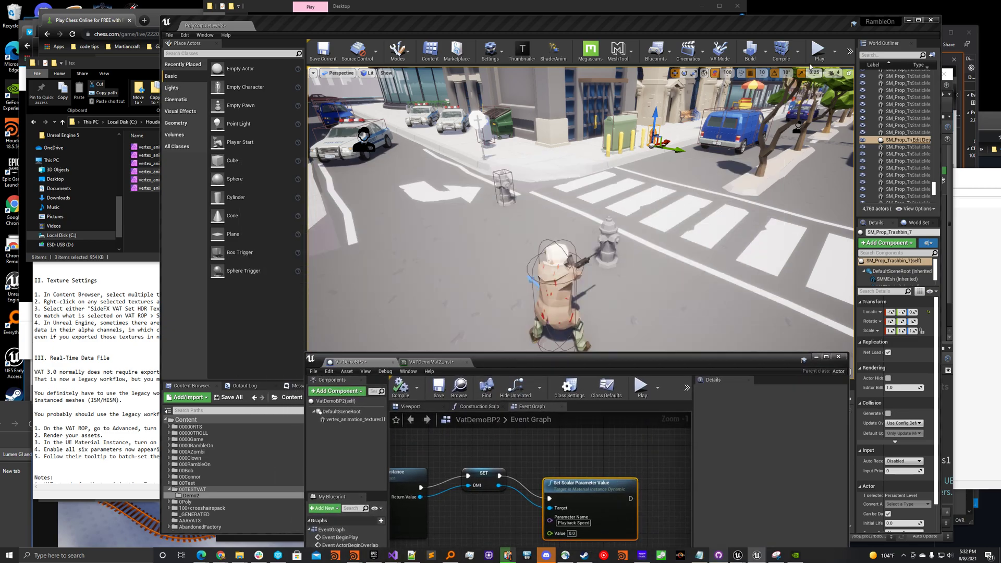
{"action": "left_click", "coordinate": [818, 51]}
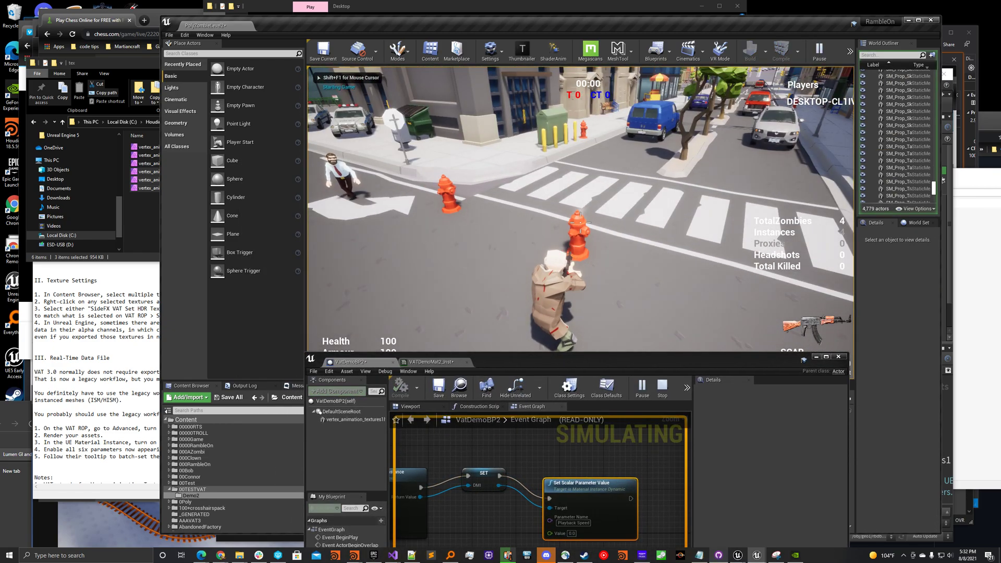
{"action": "key", "text": "Escape"}
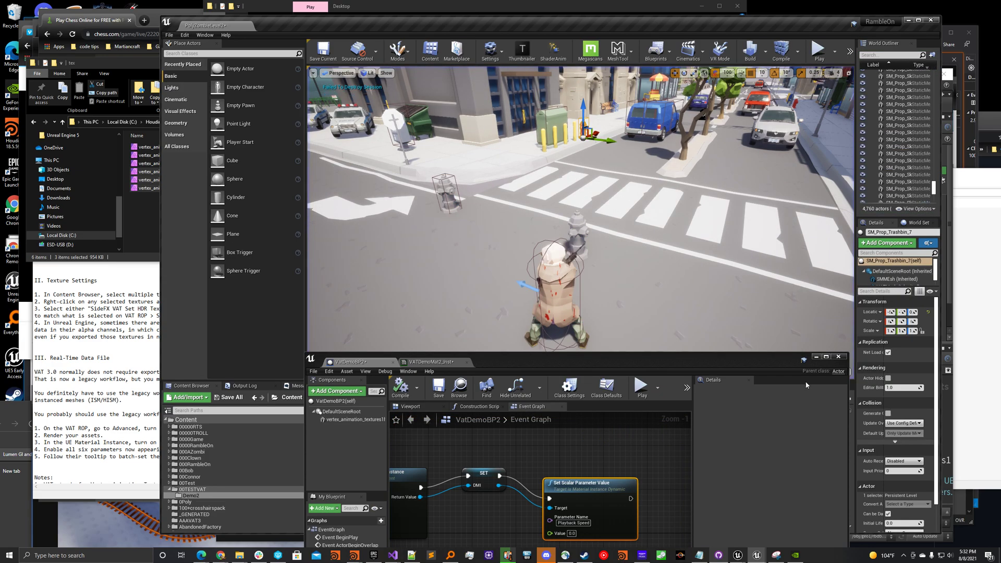
{"action": "left_click_drag", "start_coordinate": [608, 356], "coordinate": [644, 142]}
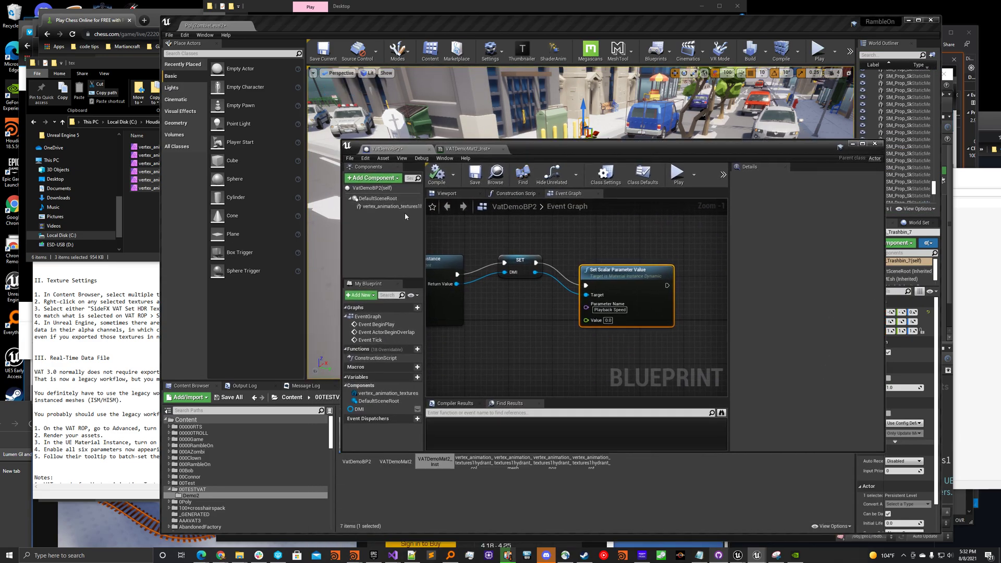
Step: Add a Box Collision component to VatDemoBP2 and show it in the Blueprint's viewport
{"action": "left_click", "coordinate": [398, 177]}
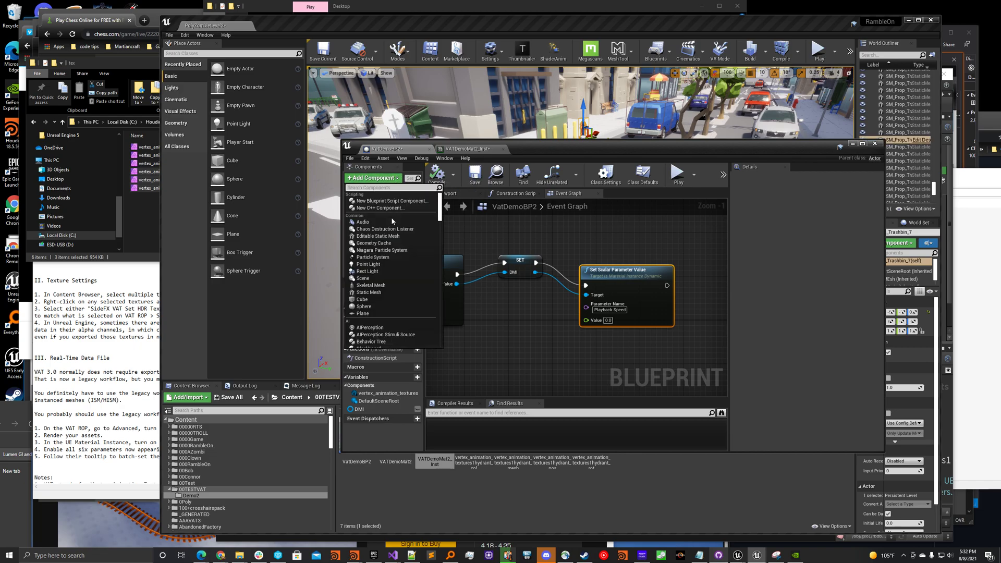
{"action": "scroll", "coordinate": [396, 290], "scroll_direction": "down", "scroll_amount": 10}
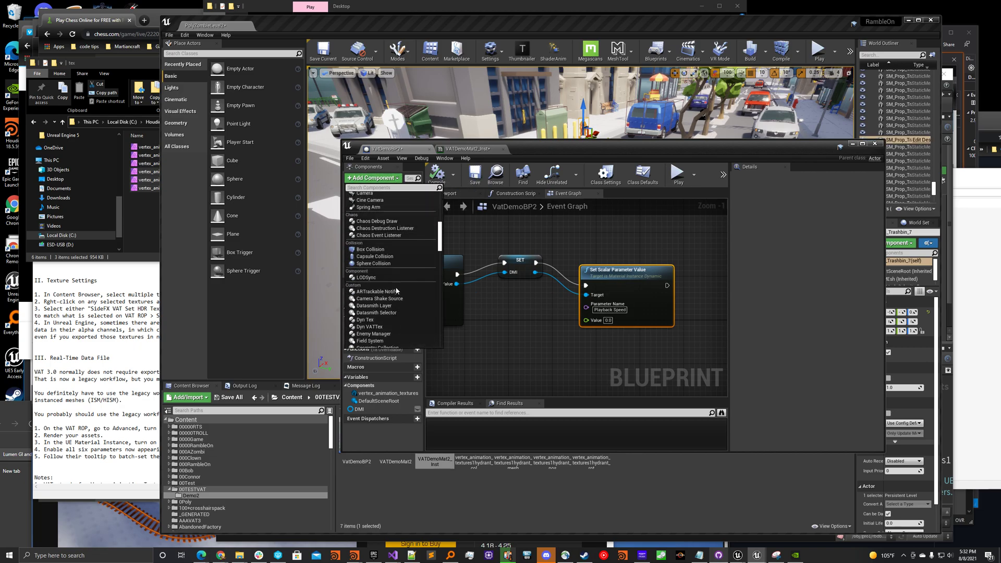
{"action": "scroll", "coordinate": [389, 281], "scroll_direction": "up", "scroll_amount": 1}
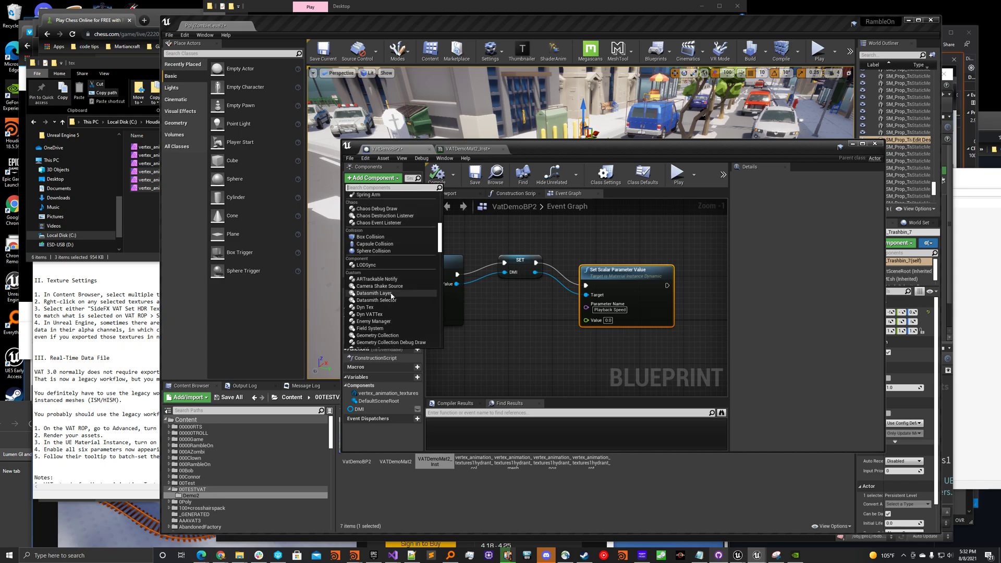
{"action": "left_click", "coordinate": [374, 242]}
{"action": "left_click", "coordinate": [454, 194]}
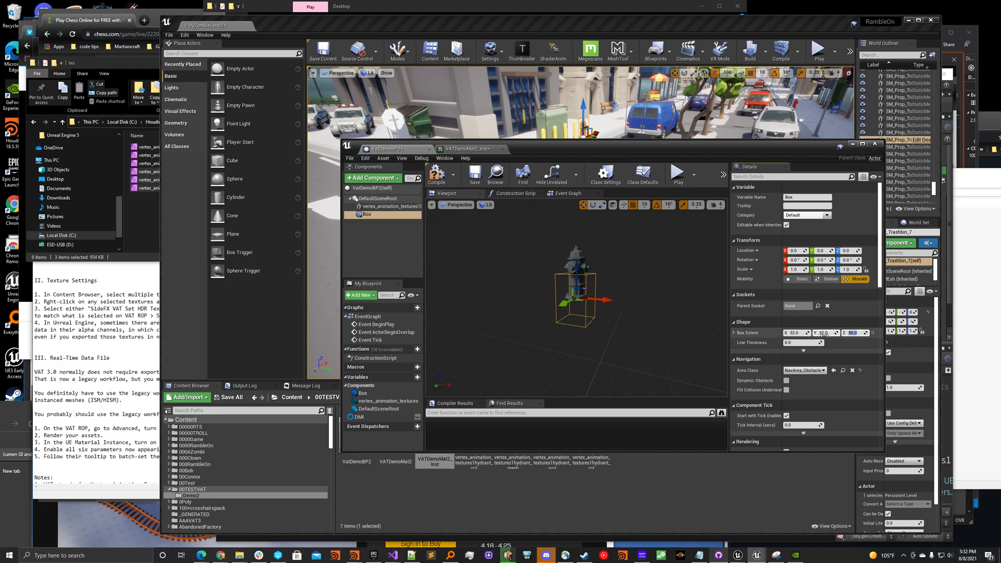
Step: Set the box's extent to 20 × 20 × 50 and raise it to Z 50 so it encloses the hydrant
{"action": "type", "text": "20"}
{"action": "key", "text": "Return"}
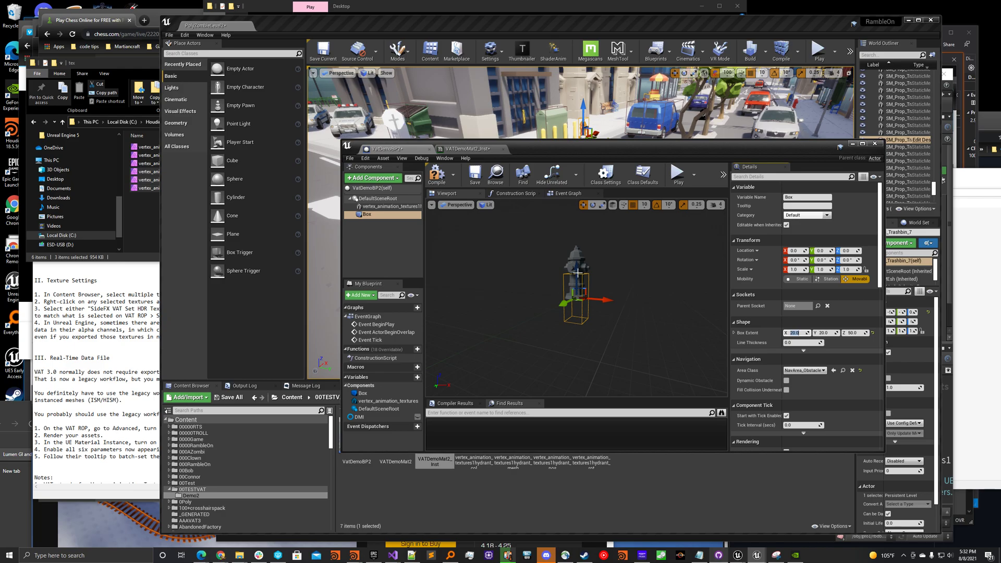
{"action": "left_click_drag", "start_coordinate": [575, 266], "coordinate": [576, 240]}
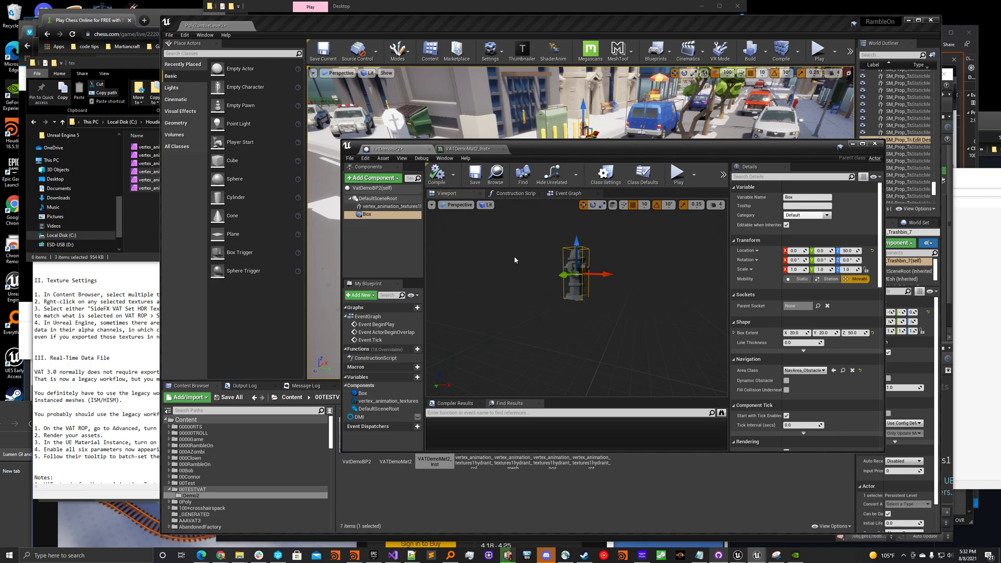
Step: Set the Box component's collision preset to BlockAllDynamic, compile VatDemoBP2, and check the box in the level
{"action": "left_click_drag", "start_coordinate": [609, 150], "coordinate": [578, 88]}
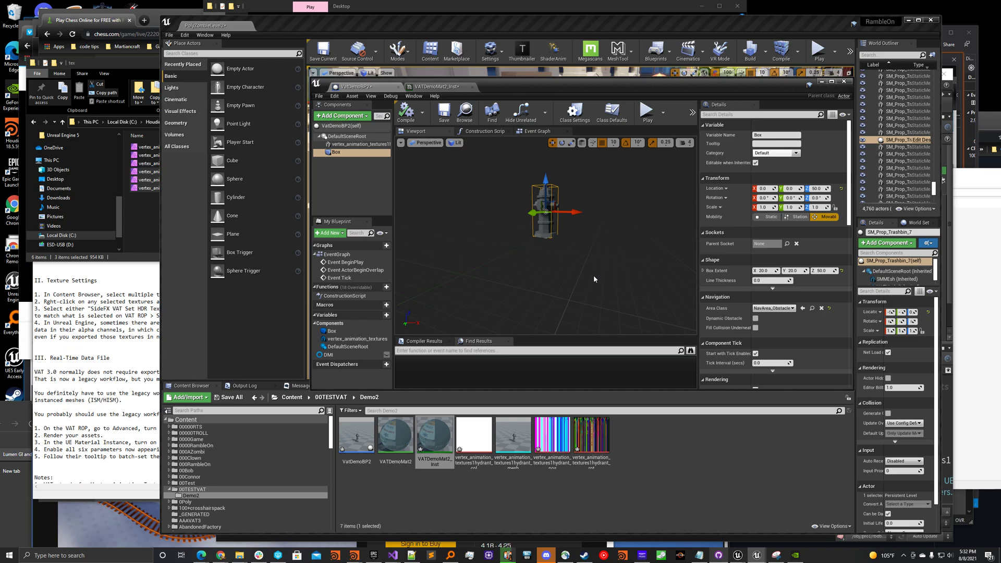
{"action": "left_click_drag", "start_coordinate": [514, 85], "coordinate": [506, 163]}
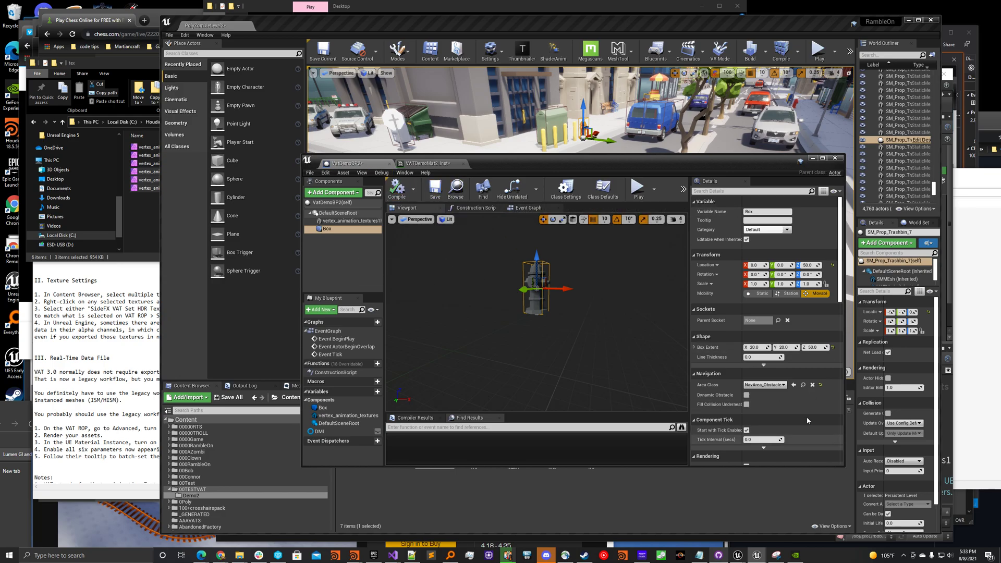
{"action": "scroll", "coordinate": [822, 431], "scroll_direction": "down", "scroll_amount": 10}
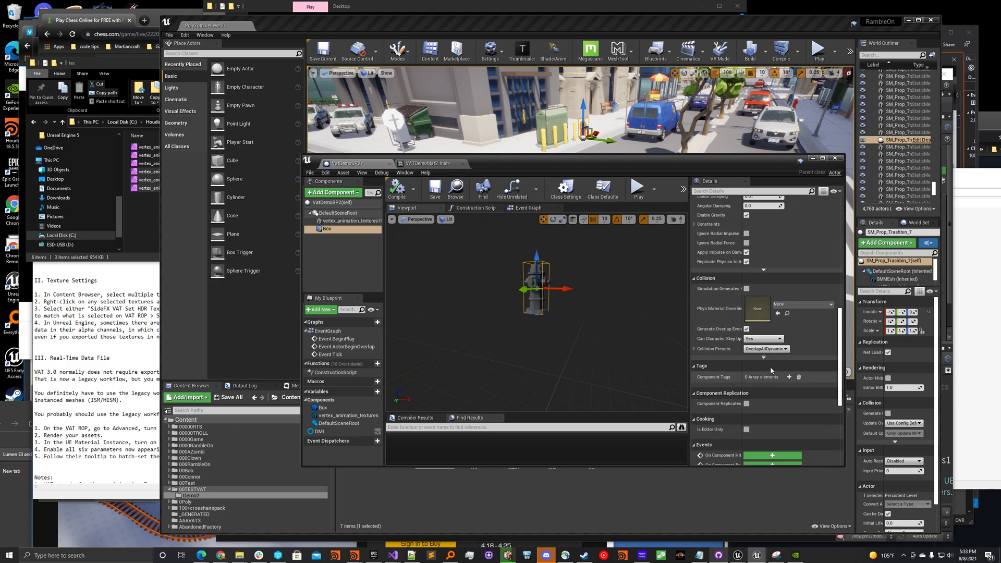
{"action": "left_click", "coordinate": [765, 349]}
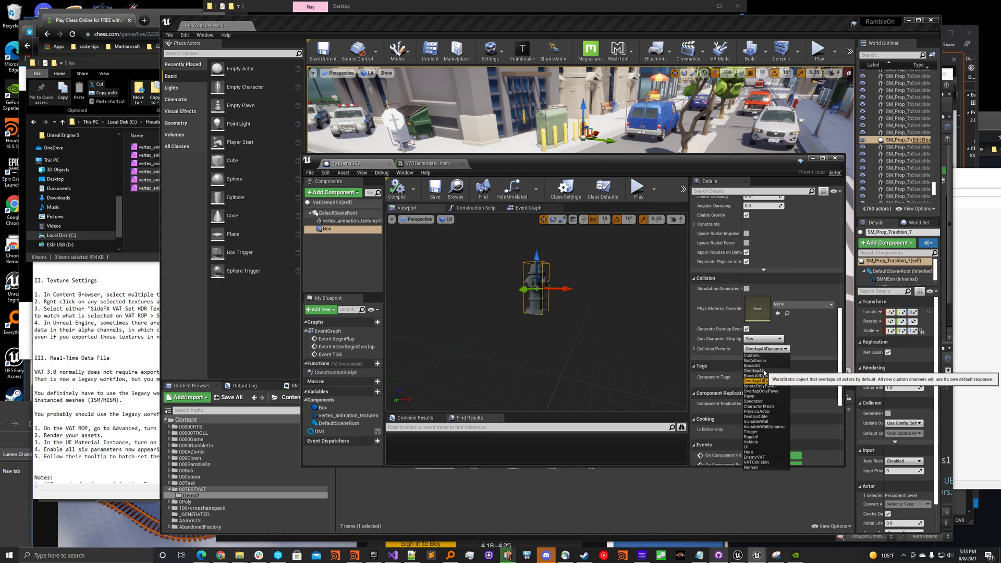
{"action": "left_click", "coordinate": [756, 376]}
{"action": "left_click", "coordinate": [396, 190]}
{"action": "left_click_drag", "start_coordinate": [506, 163], "coordinate": [529, 399]}
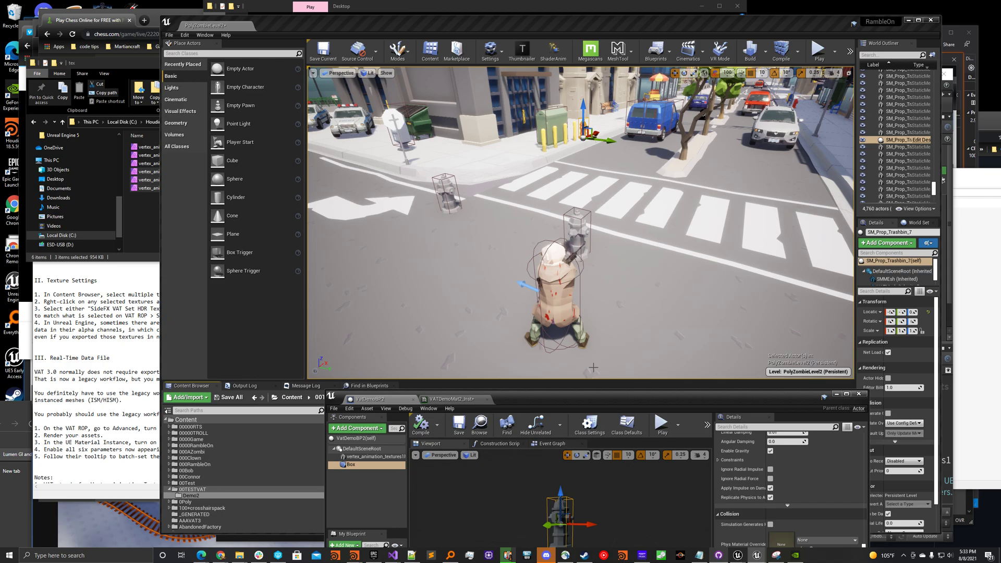
{"action": "left_click_drag", "start_coordinate": [585, 398], "coordinate": [562, 143]}
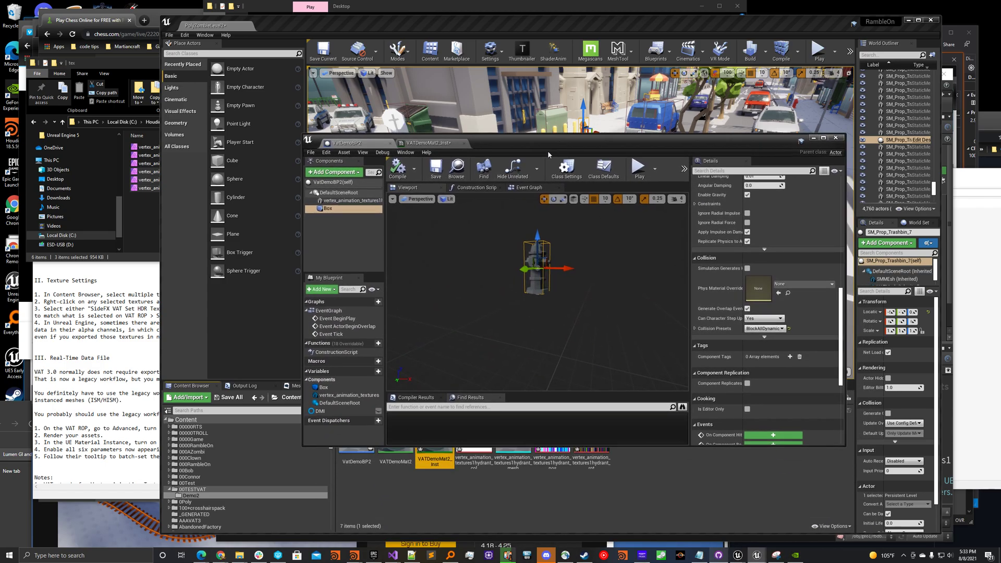
Step: Add an Event AnyDamage node to VatDemoBP2's Event Graph and place it above the BeginPlay chain
{"action": "left_click", "coordinate": [521, 188]}
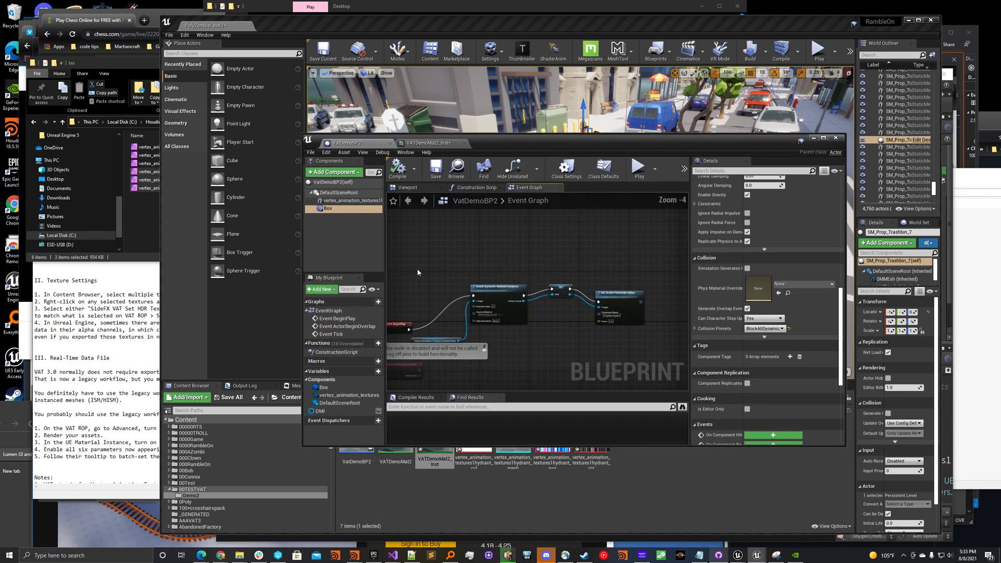
{"action": "right_click", "coordinate": [417, 256]}
{"action": "type", "text": "damage"}
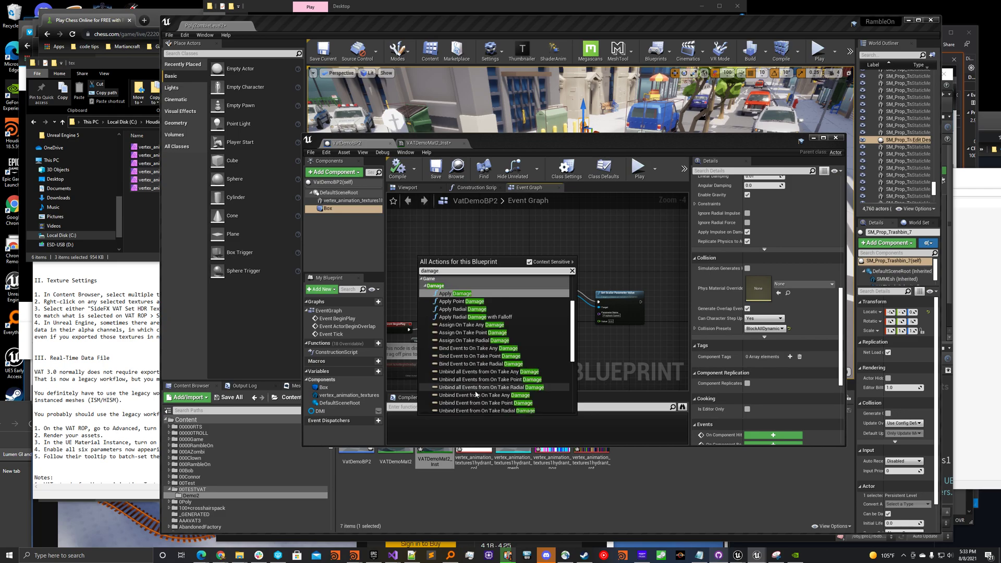
{"action": "scroll", "coordinate": [453, 292], "scroll_direction": "up", "scroll_amount": 3}
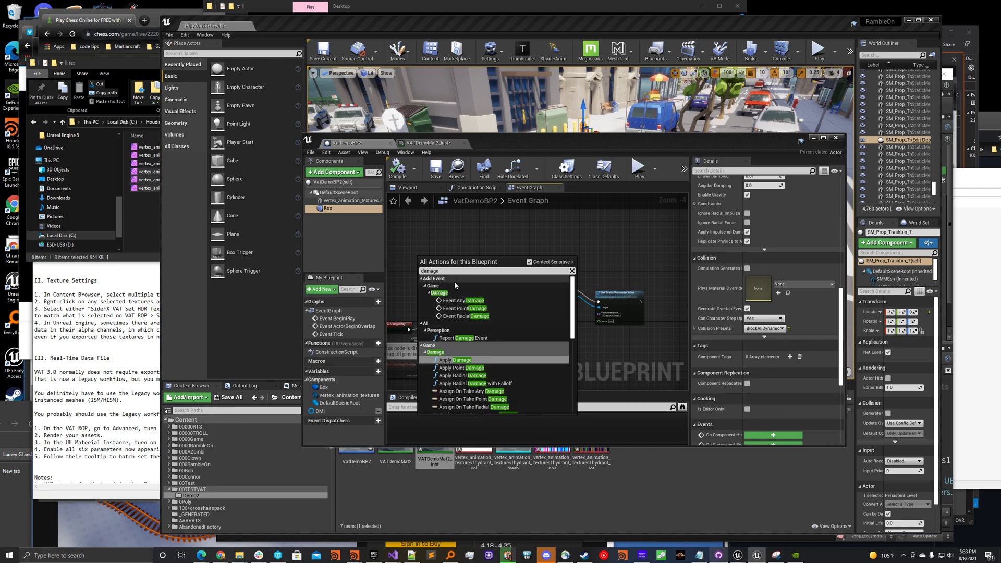
{"action": "left_click", "coordinate": [452, 302]}
{"action": "left_click_drag", "start_coordinate": [434, 263], "coordinate": [418, 218]}
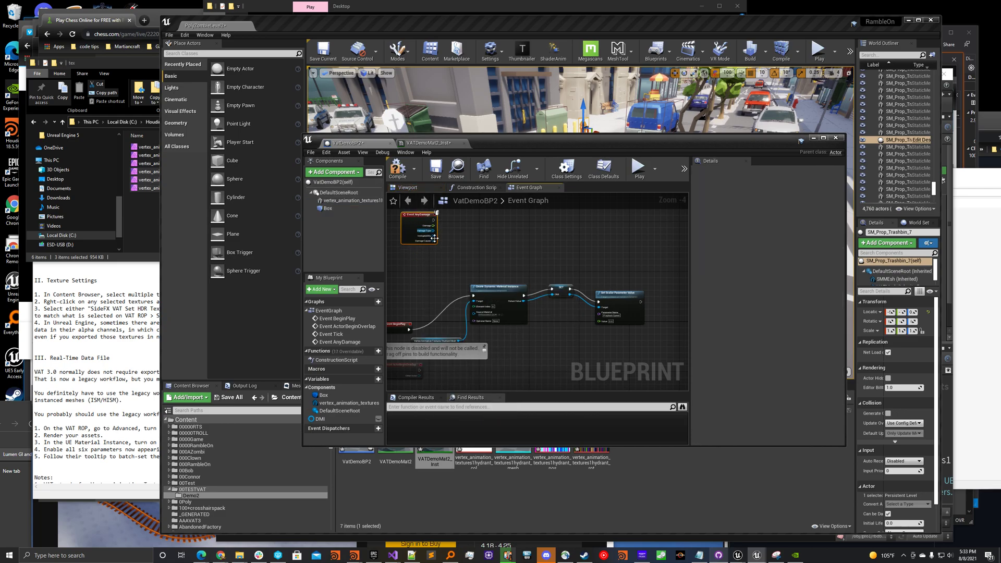
Step: Add a Print String node and place it beside the Event AnyDamage node
{"action": "right_click", "coordinate": [460, 248]}
{"action": "type", "text": "print"}
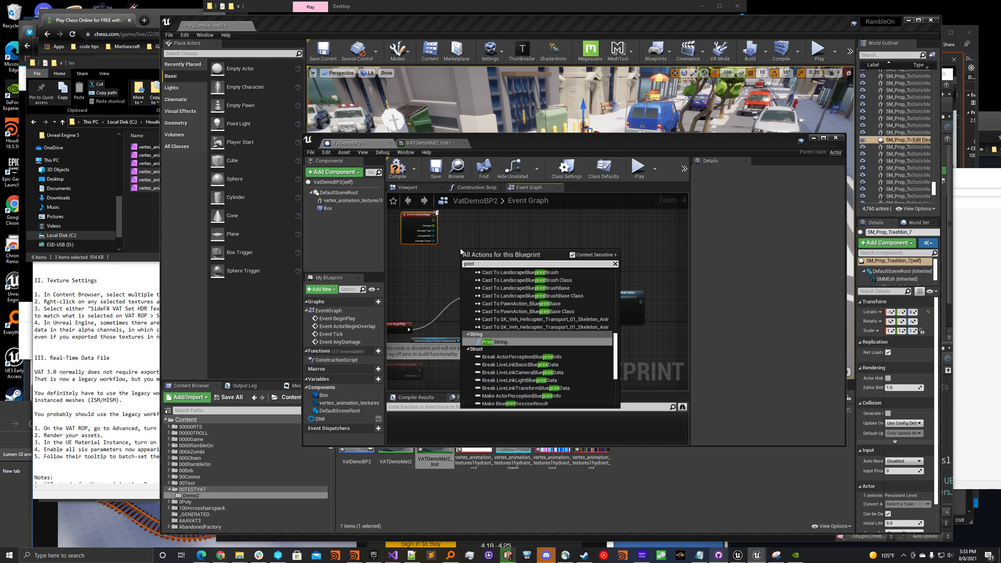
{"action": "key", "text": "Return"}
{"action": "scroll", "coordinate": [461, 252], "scroll_direction": "up", "scroll_amount": 1}
{"action": "left_click_drag", "start_coordinate": [471, 251], "coordinate": [463, 206]}
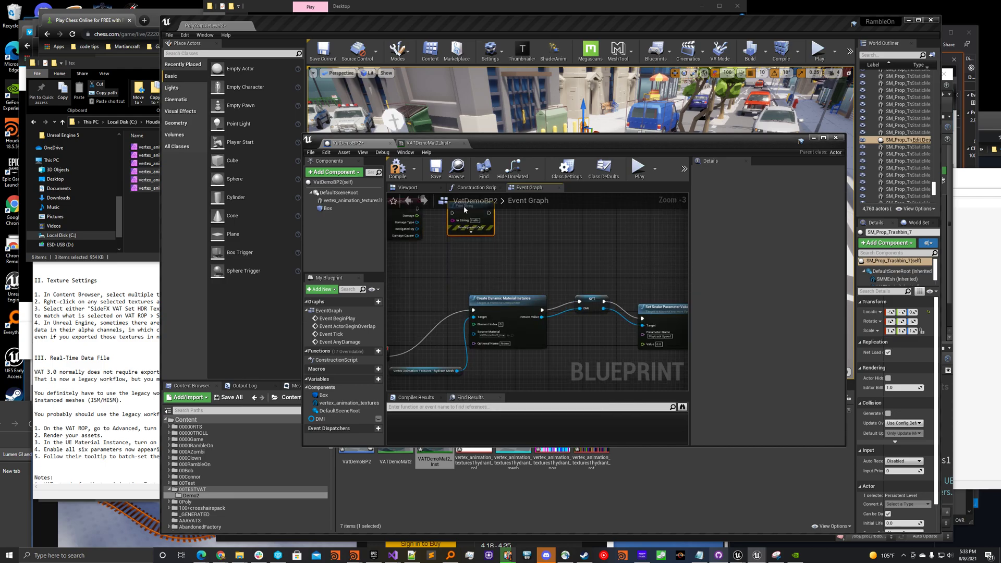
Step: Connect Event AnyDamage's execution output to the Print String node and compile VatDemoBP2
{"action": "right_click_drag", "start_coordinate": [422, 264], "coordinate": [436, 346]}
{"action": "left_click_drag", "start_coordinate": [436, 293], "coordinate": [473, 298]}
{"action": "left_click", "coordinate": [397, 171]}
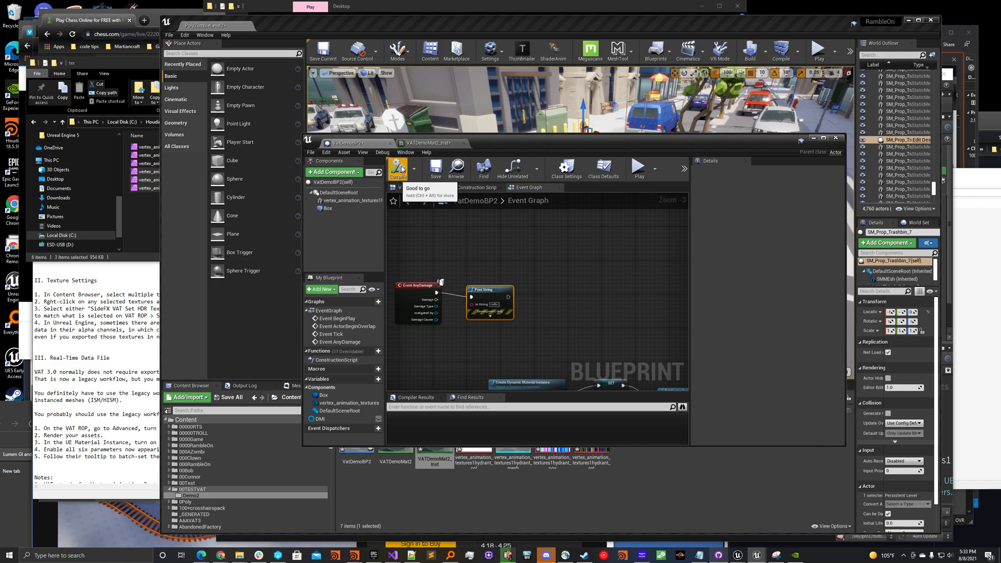
Step: Play the level, shoot the nearest hydrant several times to test the damage event, and end the session
{"action": "left_click_drag", "start_coordinate": [512, 221], "coordinate": [530, 386]}
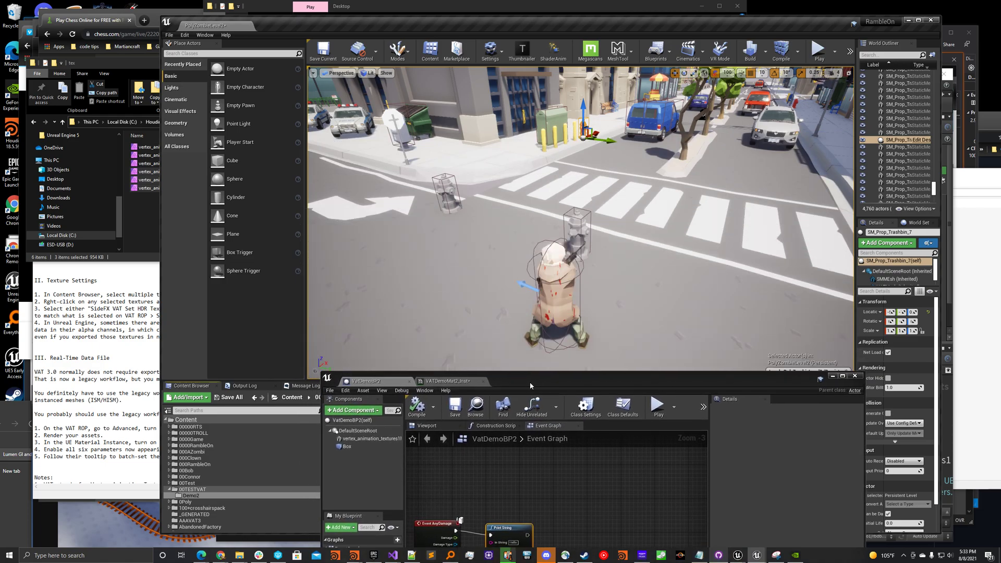
{"action": "left_click", "coordinate": [819, 51]}
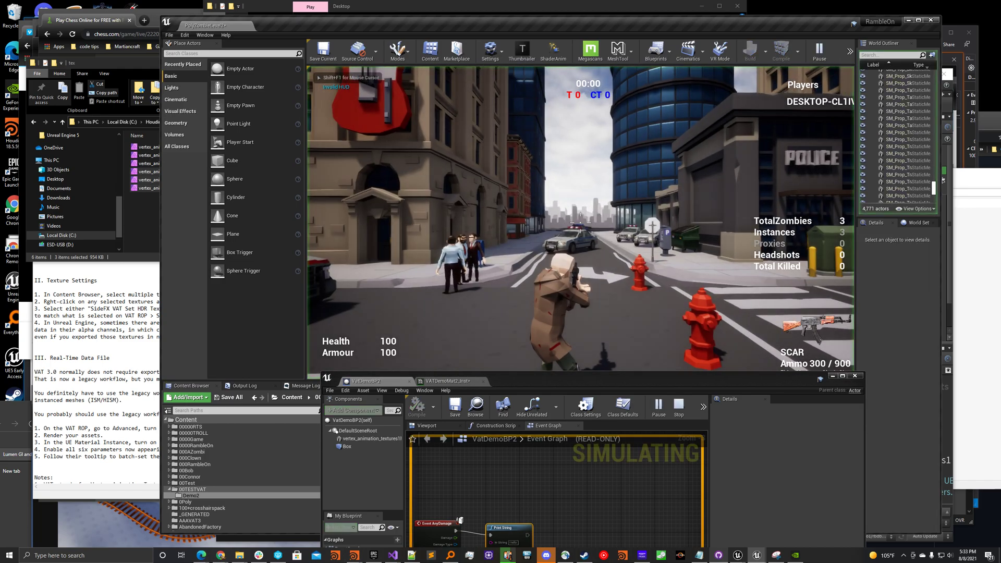
{"action": "left_click", "coordinate": [580, 222]}
{"action": "left_click", "coordinate": [580, 223]}
{"action": "left_click", "coordinate": [580, 223]}
{"action": "key", "text": "shift+F1"}
{"action": "key", "text": "Escape"}
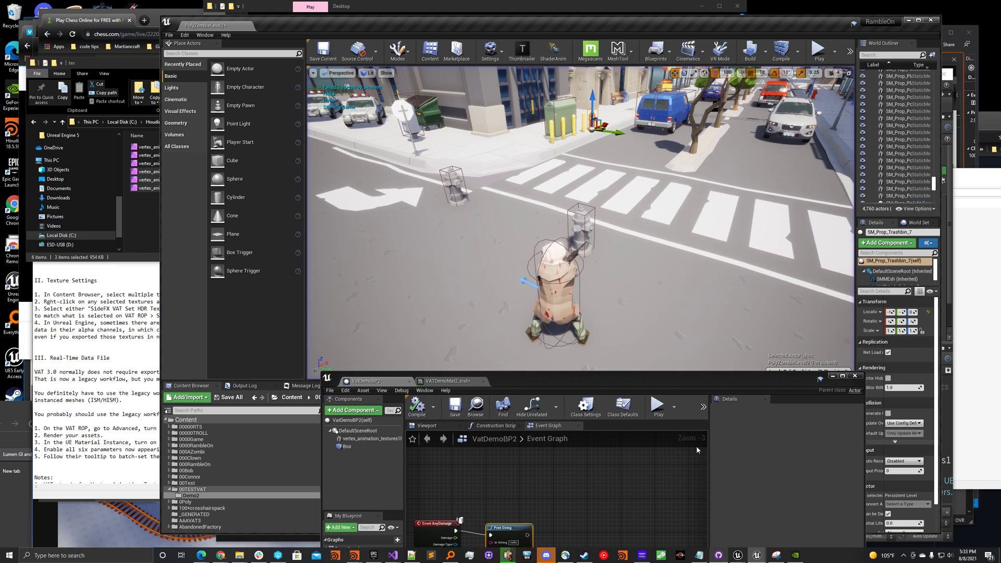
Step: Delete the Print String node and place a copy of the Set Scalar Parameter Value node beside Event AnyDamage
{"action": "left_click_drag", "start_coordinate": [676, 380], "coordinate": [673, 221]}
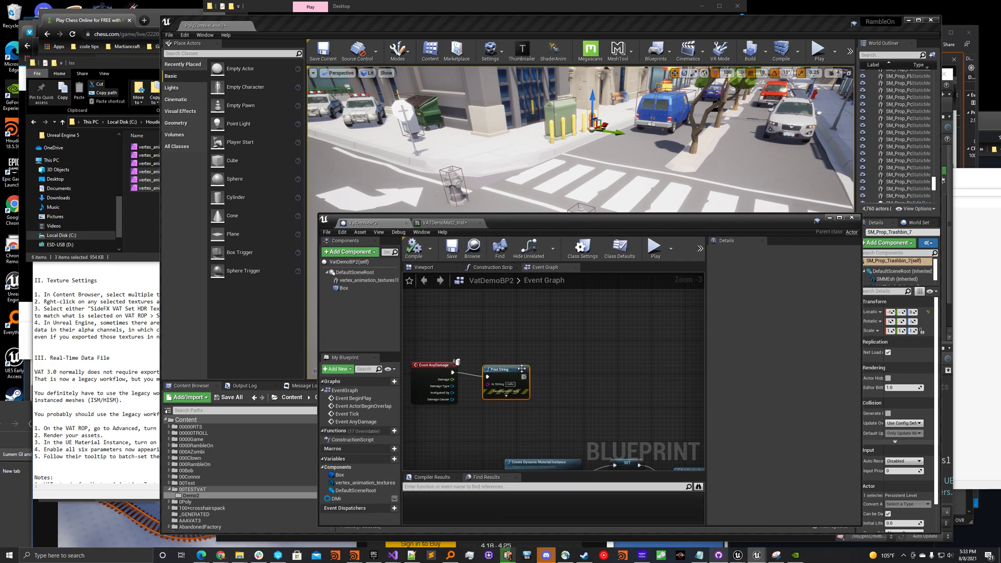
{"action": "key", "text": "Delete"}
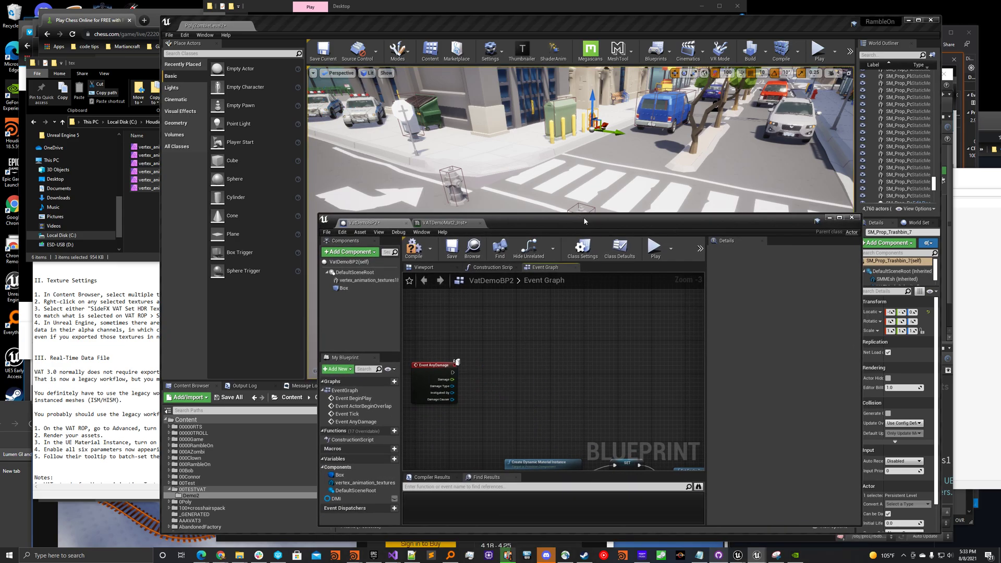
{"action": "left_click_drag", "start_coordinate": [584, 221], "coordinate": [559, 89]}
{"action": "right_click_drag", "start_coordinate": [507, 258], "coordinate": [506, 210]}
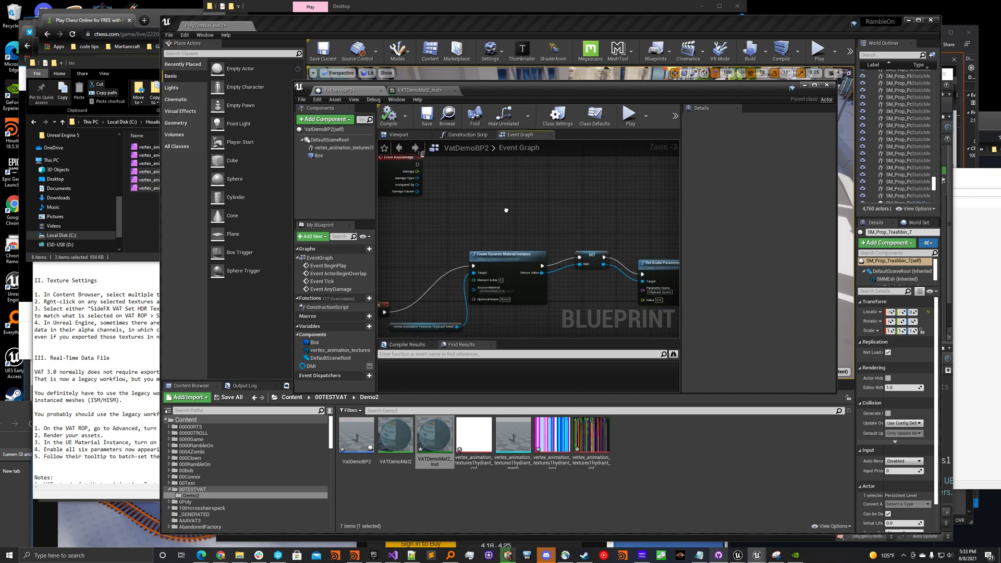
{"action": "scroll", "coordinate": [506, 211], "scroll_direction": "down", "scroll_amount": 1}
{"action": "scroll", "coordinate": [599, 250], "scroll_direction": "up", "scroll_amount": 1}
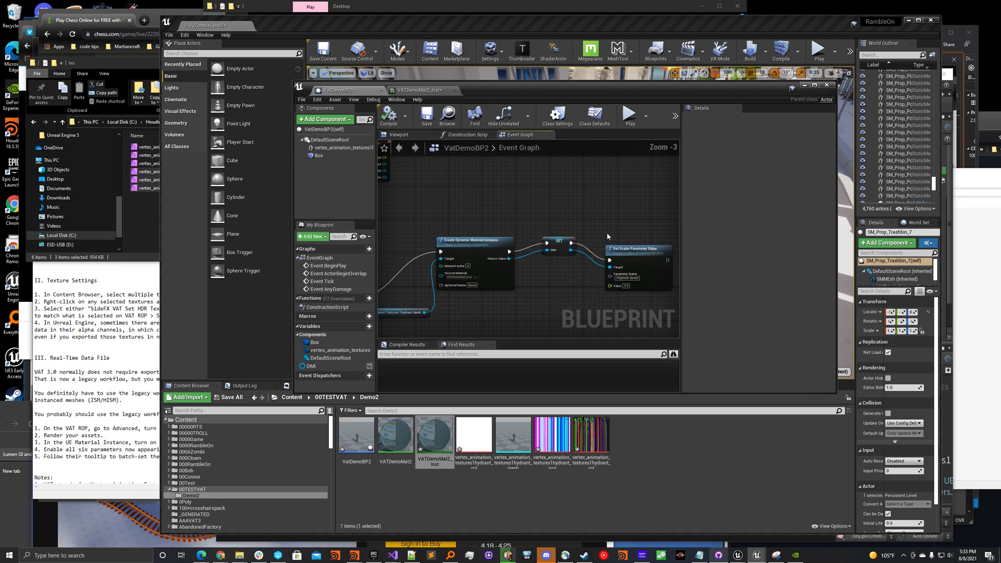
{"action": "left_click_drag", "start_coordinate": [612, 216], "coordinate": [655, 291]}
{"action": "key", "text": "ctrl+c"}
{"action": "key", "text": "ctrl+v"}
{"action": "left_click_drag", "start_coordinate": [671, 296], "coordinate": [480, 147]}
{"action": "right_click_drag", "start_coordinate": [427, 201], "coordinate": [501, 278]}
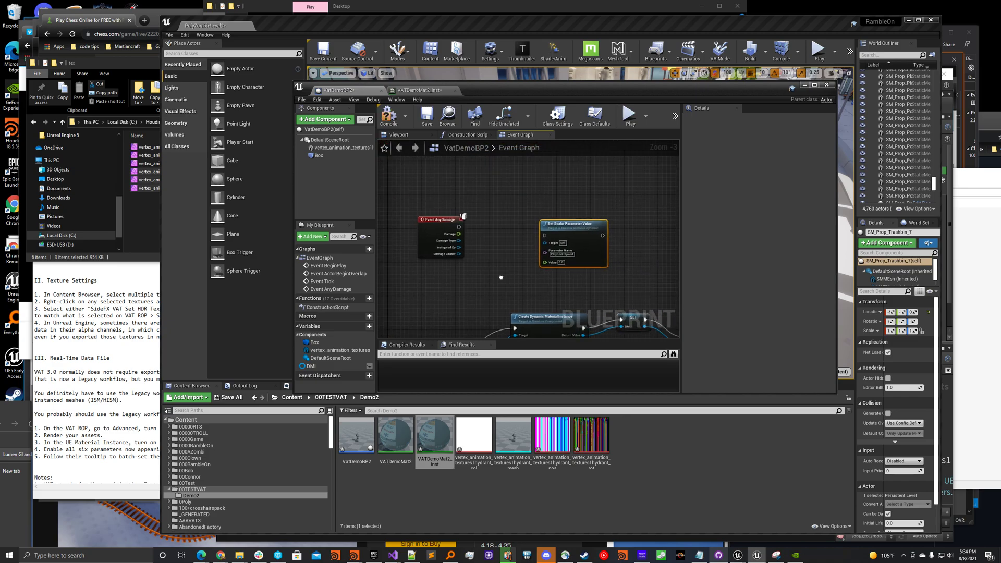
Step: Wire Event AnyDamage and a DMI getter into the copied Set Scalar Parameter Value node and set its Playback Speed value to 1.0
{"action": "left_click", "coordinate": [322, 367]}
{"action": "left_click_drag", "start_coordinate": [323, 372], "coordinate": [547, 245]}
{"action": "left_click_drag", "start_coordinate": [460, 228], "coordinate": [545, 236]}
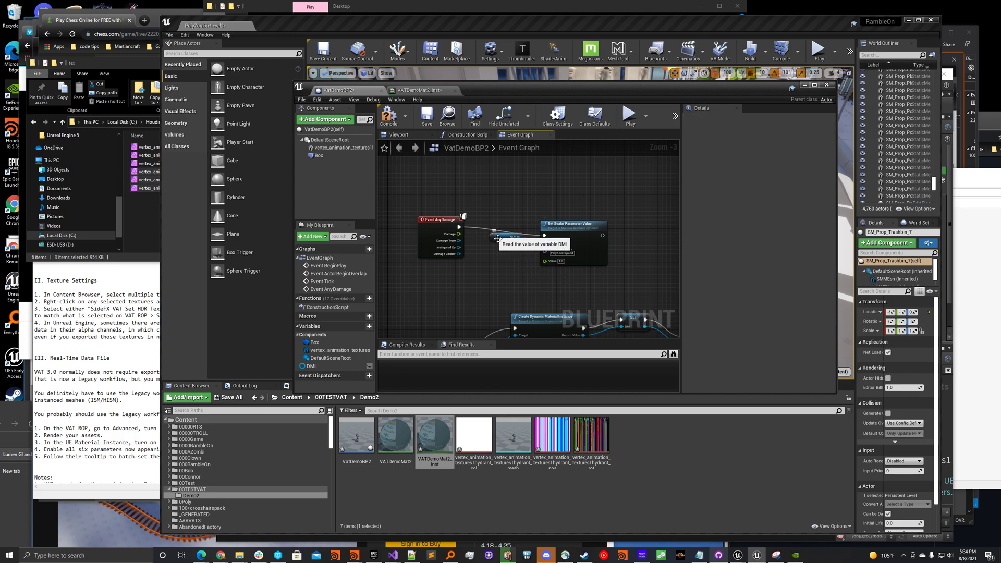
{"action": "left_click_drag", "start_coordinate": [508, 238], "coordinate": [504, 272]}
{"action": "left_click_drag", "start_coordinate": [563, 235], "coordinate": [613, 226]}
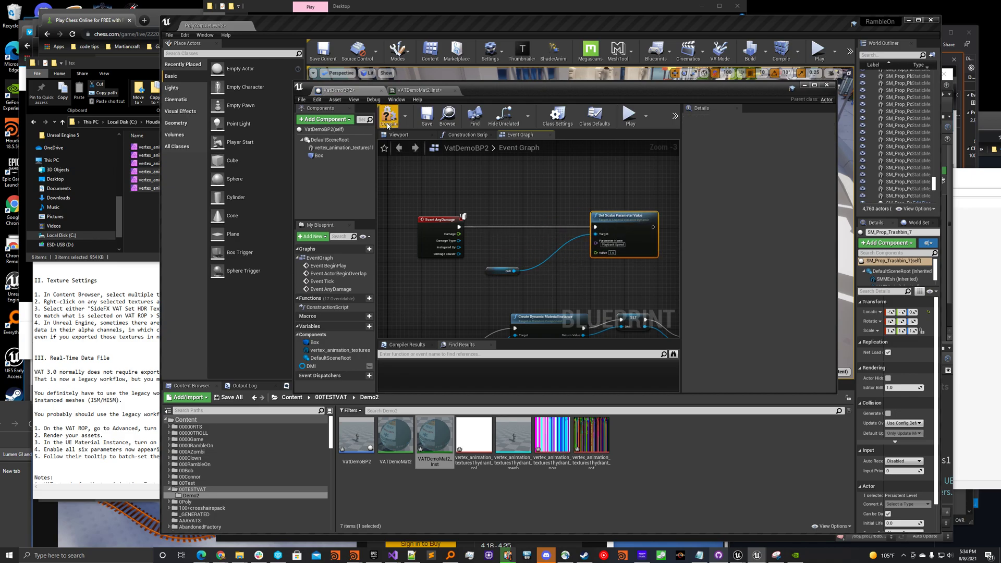
Step: Play the level and shoot the nearest hydrant to test whether damage starts the destruction animation
{"action": "left_click_drag", "start_coordinate": [462, 98], "coordinate": [559, 391]}
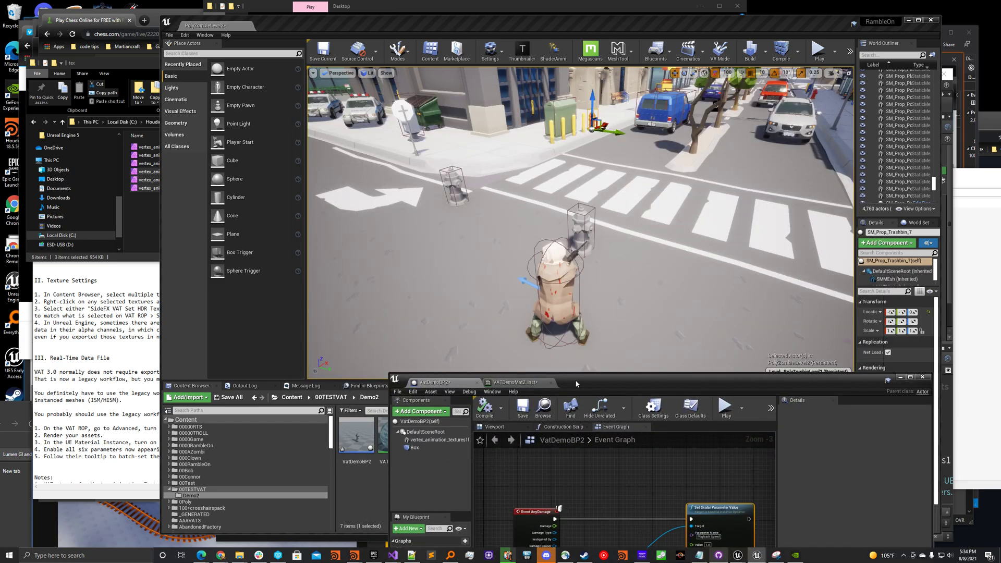
{"action": "left_click", "coordinate": [820, 50]}
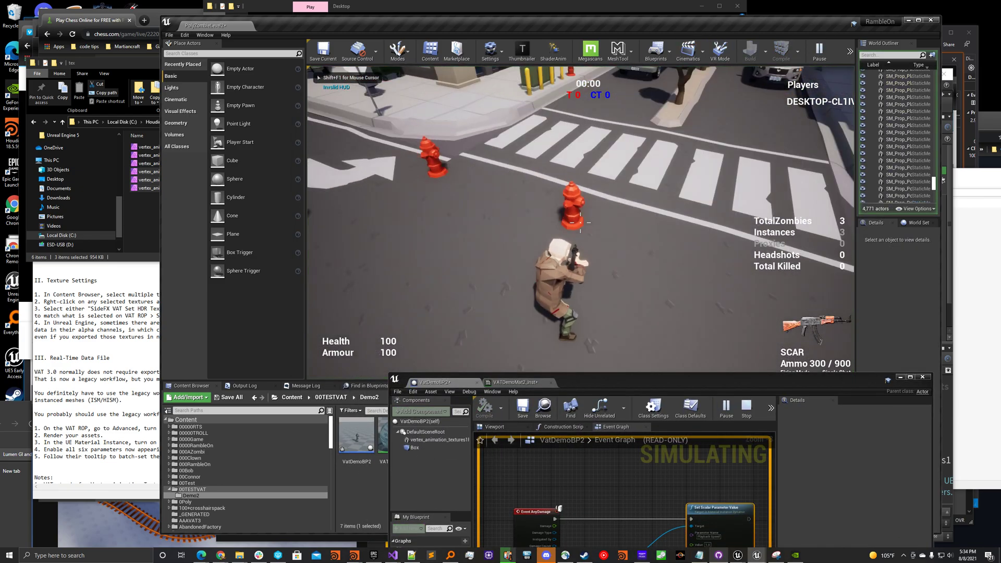
{"action": "left_click", "coordinate": [580, 223]}
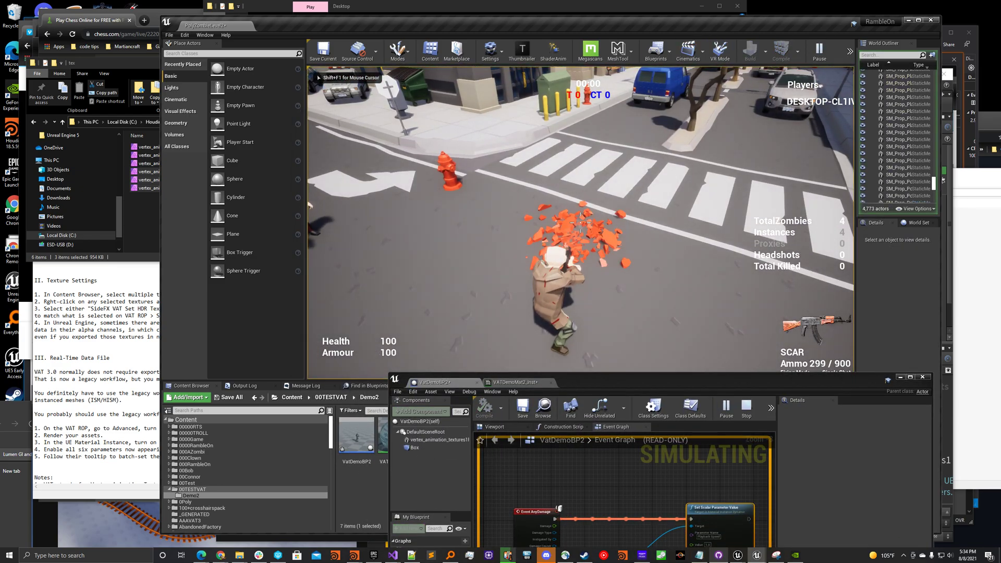
{"action": "key", "text": "Escape"}
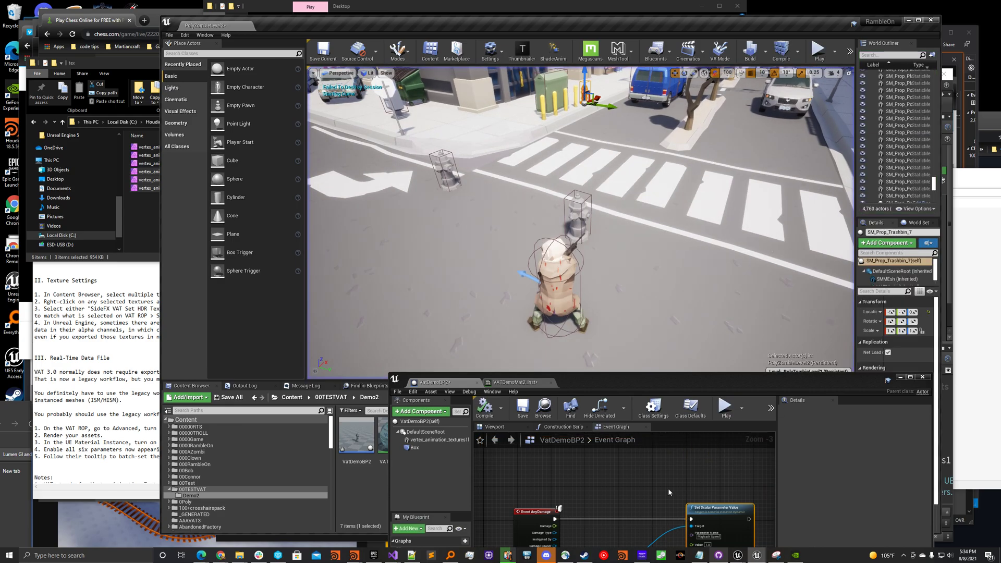
Step: Duplicate the damage event's Set Scalar Parameter Value node and place the copy above Event AnyDamage's wire
{"action": "left_click_drag", "start_coordinate": [584, 377], "coordinate": [502, 154]}
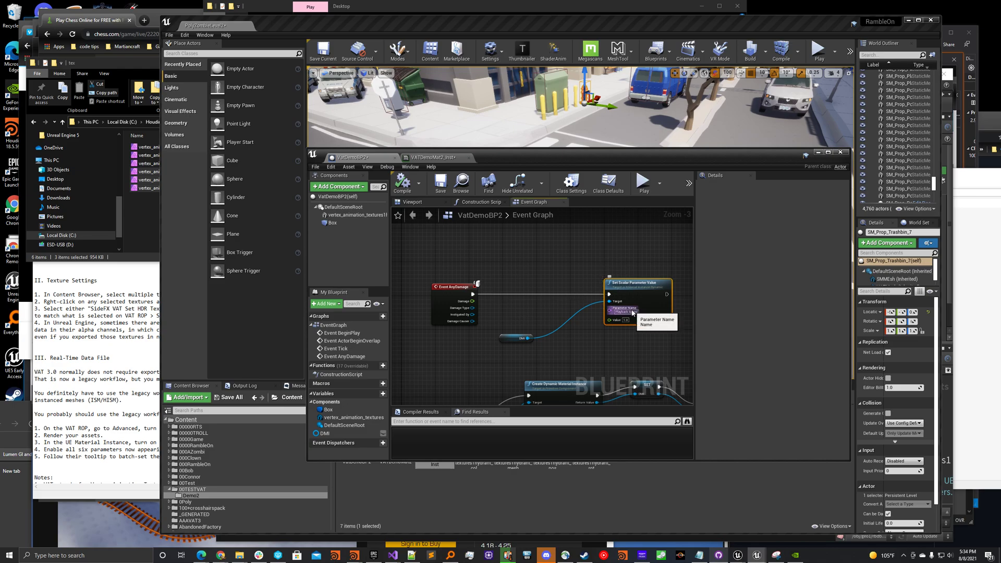
{"action": "key", "text": "ctrl+c"}
{"action": "key", "text": "ctrl+v"}
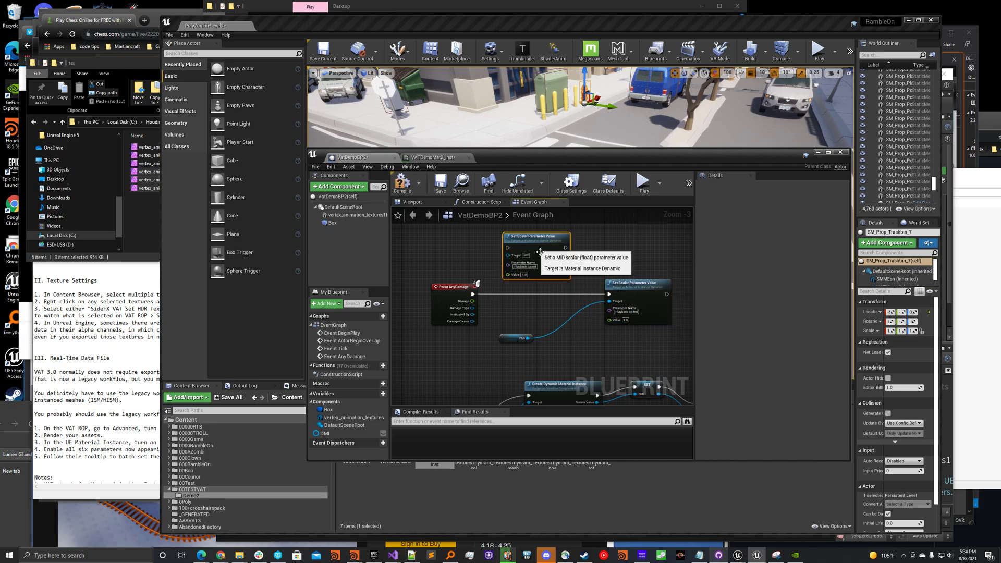
Step: Read the Game Time at First Frame description in VATDemoMat2_Inst and open the parent material VATDemoMat2
{"action": "left_click", "coordinate": [435, 158]}
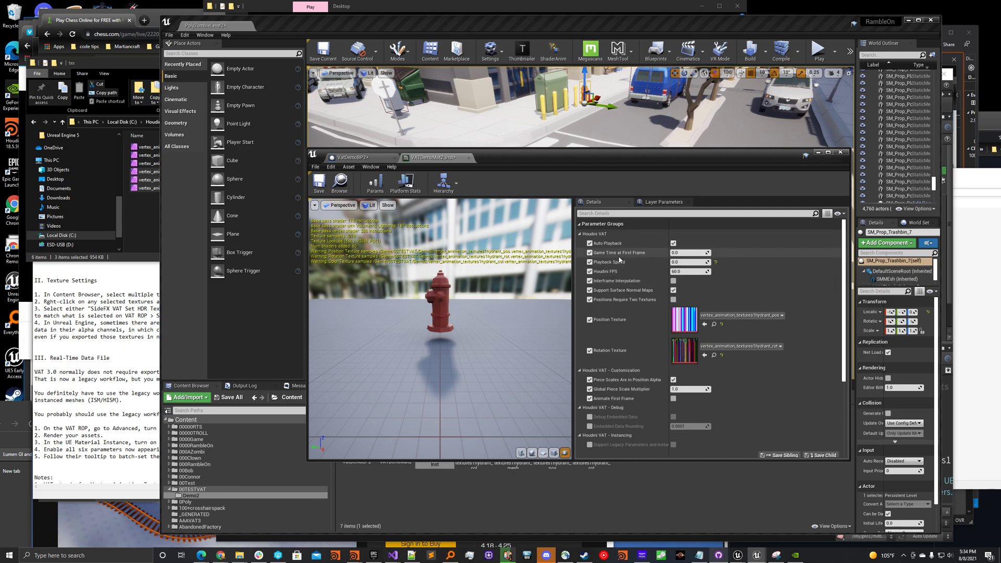
{"action": "mouse_move", "coordinate": [629, 257]}
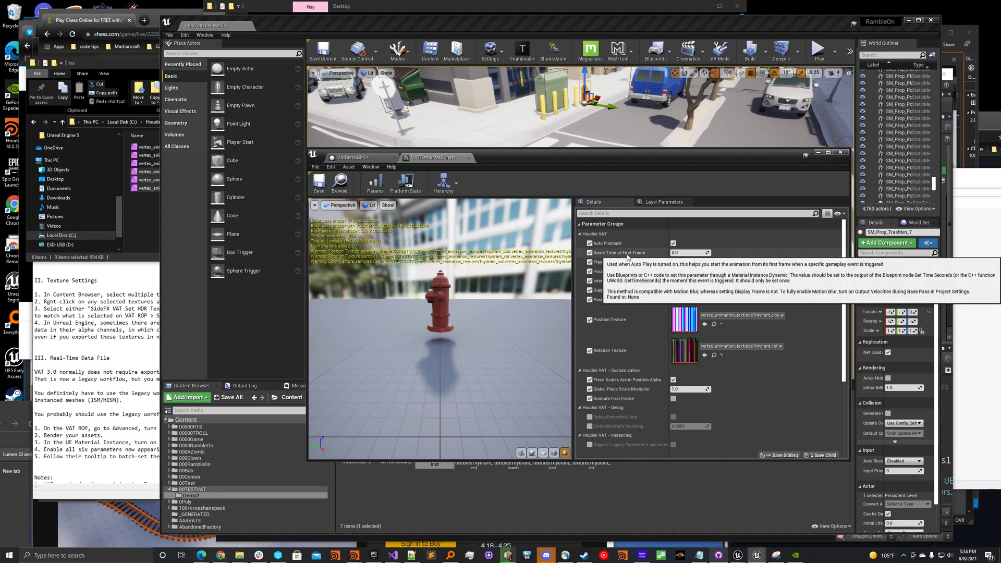
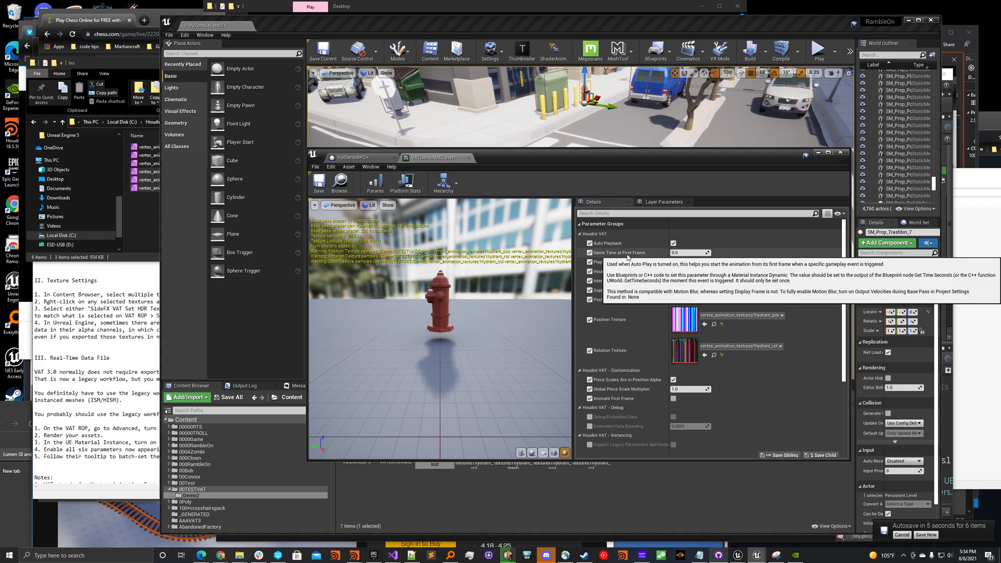
{"action": "scroll", "coordinate": [651, 425], "scroll_direction": "down", "scroll_amount": 5}
{"action": "double_click", "coordinate": [682, 414]}
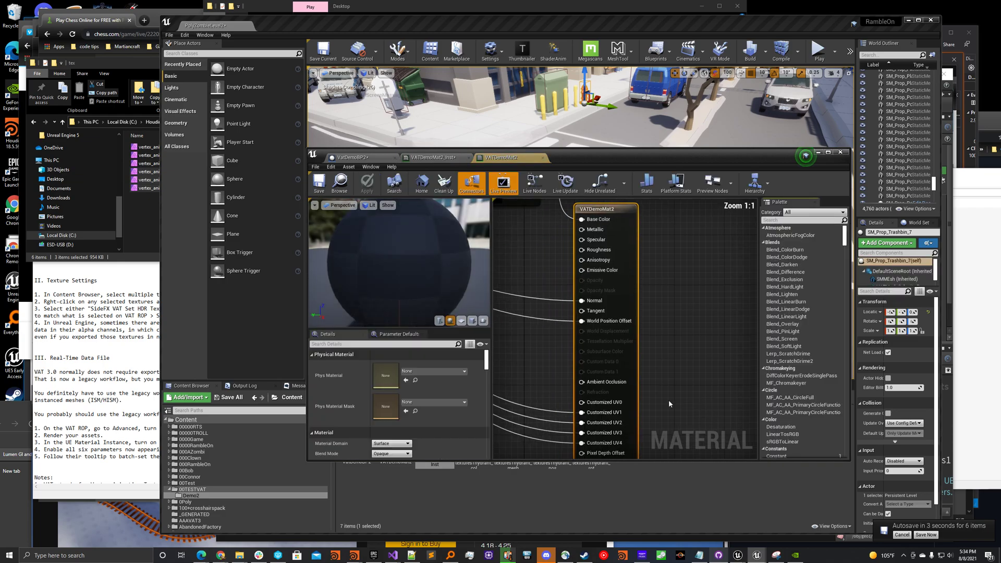
Step: Open the MF_VAT_RigidBodyDynamics function and examine how Time and Game Time at First Frame feed the Subtract node
{"action": "scroll", "coordinate": [542, 329], "scroll_direction": "down", "scroll_amount": 3}
{"action": "right_click_drag", "start_coordinate": [542, 329], "coordinate": [728, 449]}
{"action": "left_click", "coordinate": [594, 388]}
{"action": "double_click", "coordinate": [595, 388]}
{"action": "scroll", "coordinate": [597, 322], "scroll_direction": "down", "scroll_amount": 7}
{"action": "right_click_drag", "start_coordinate": [556, 318], "coordinate": [754, 397]}
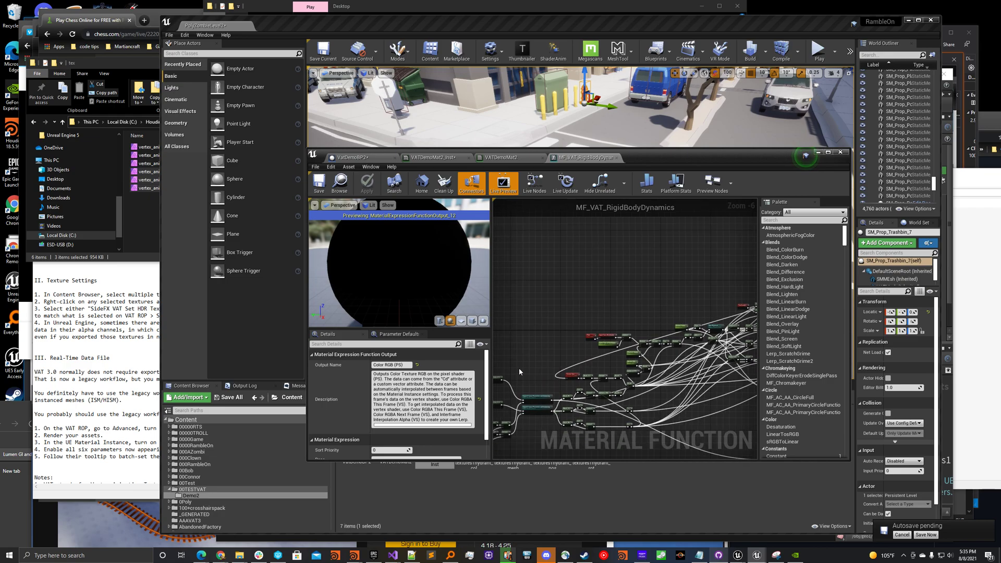
{"action": "scroll", "coordinate": [518, 368], "scroll_direction": "up", "scroll_amount": 4}
{"action": "right_click_drag", "start_coordinate": [529, 384], "coordinate": [522, 390]}
{"action": "left_click_drag", "start_coordinate": [611, 392], "coordinate": [636, 386]}
{"action": "scroll", "coordinate": [584, 383], "scroll_direction": "up", "scroll_amount": 2}
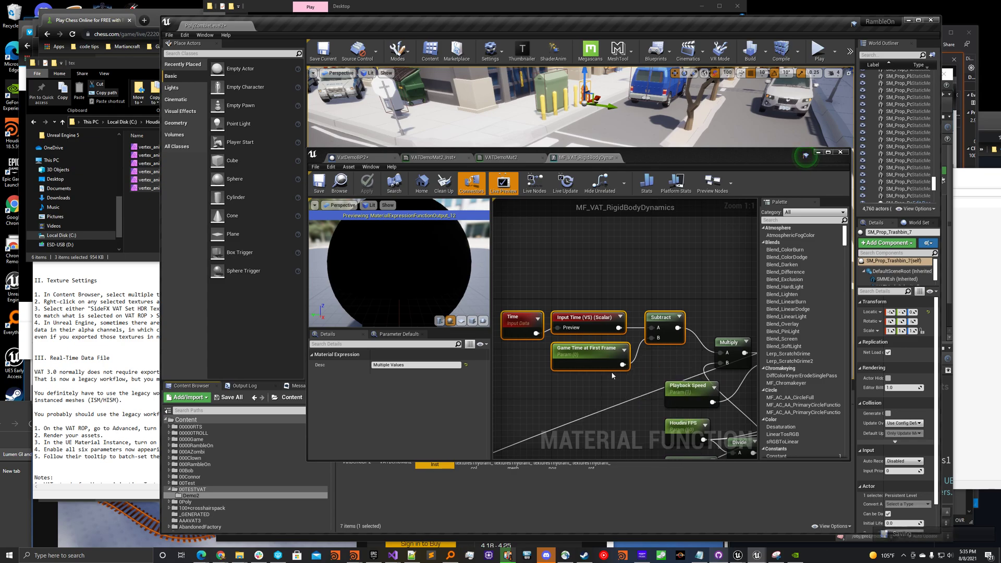
{"action": "mouse_move", "coordinate": [615, 363]}
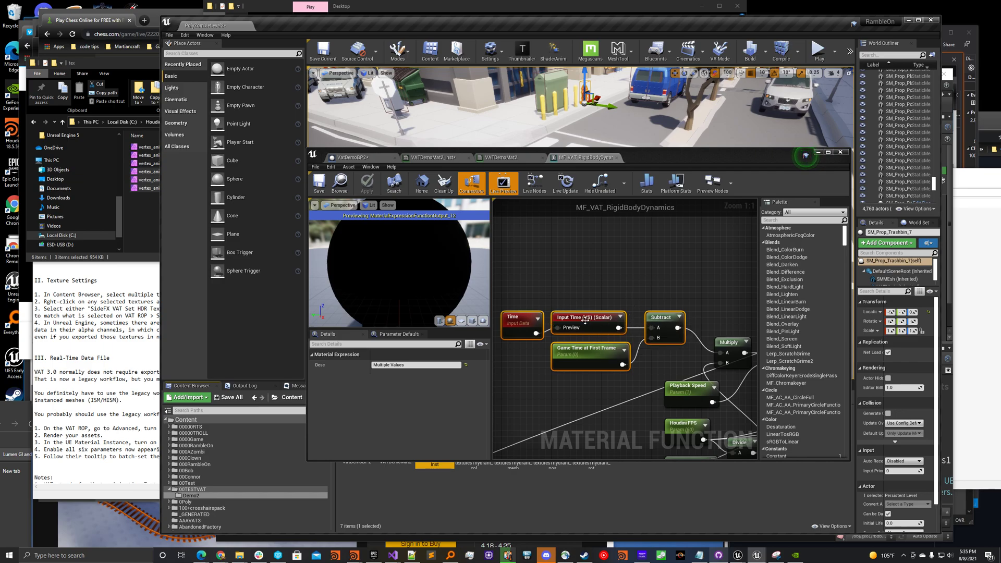
Step: Copy the parameter name Game Time at First Frame from the material function into the new Set Scalar Parameter Value node's Parameter Name
{"action": "left_click", "coordinate": [359, 157]}
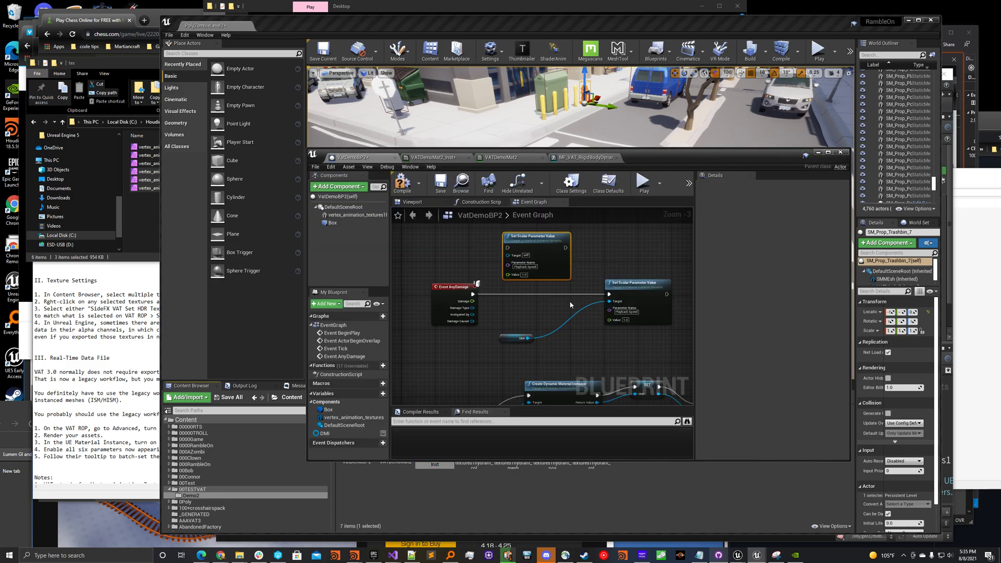
{"action": "left_click", "coordinate": [580, 158]}
{"action": "left_click", "coordinate": [583, 359]}
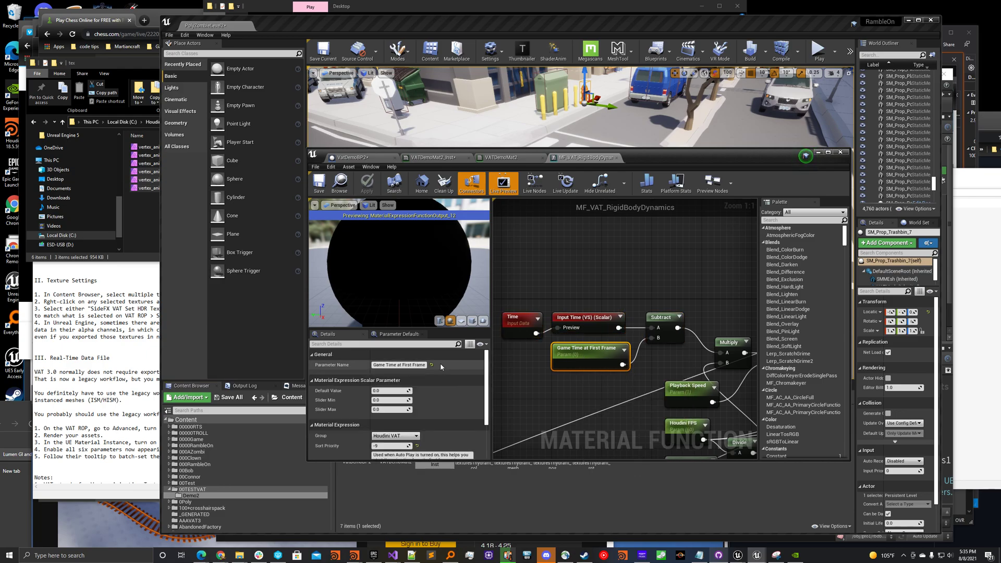
{"action": "left_click", "coordinate": [406, 367]}
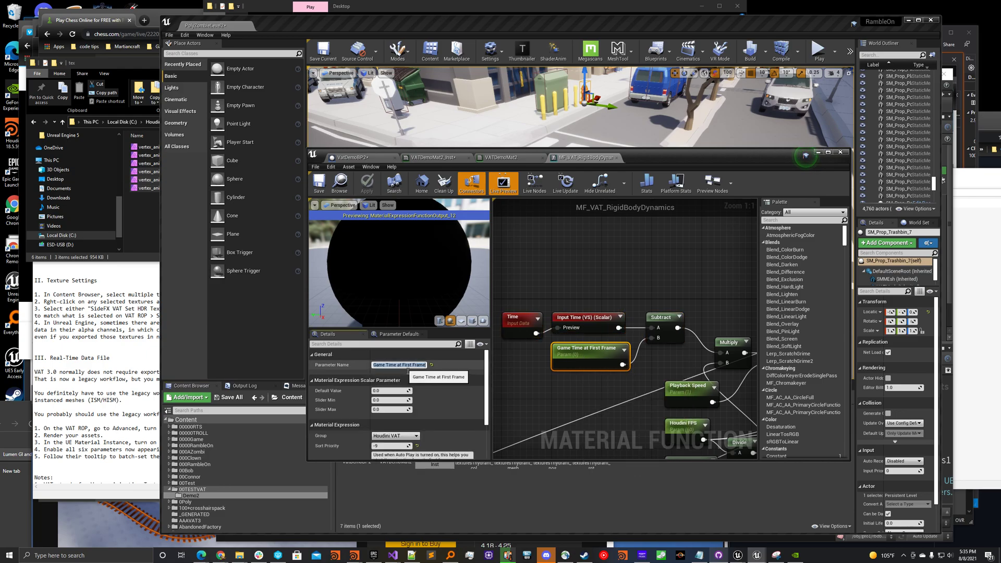
{"action": "left_click", "coordinate": [352, 157]}
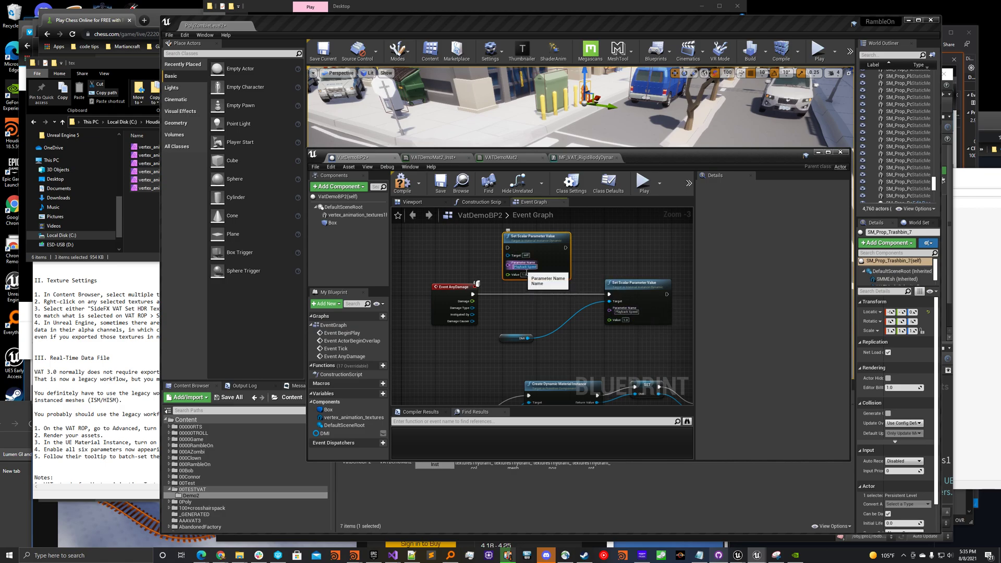
Step: Insert the Game Time at First Frame node between Event AnyDamage and the Playback Speed node, with DMI as its target
{"action": "scroll", "coordinate": [485, 286], "scroll_direction": "up", "scroll_amount": 2}
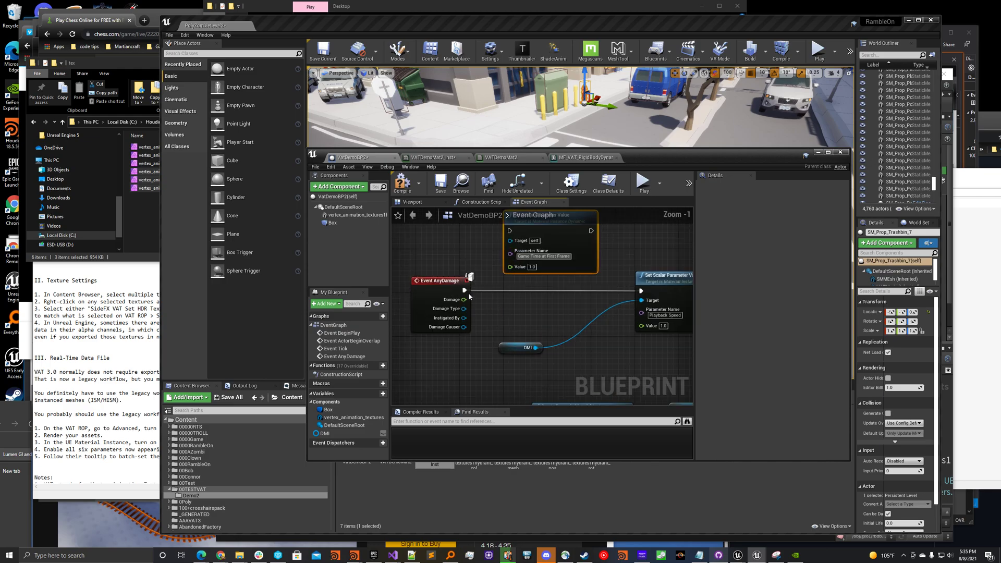
{"action": "left_click_drag", "start_coordinate": [465, 290], "coordinate": [510, 230]}
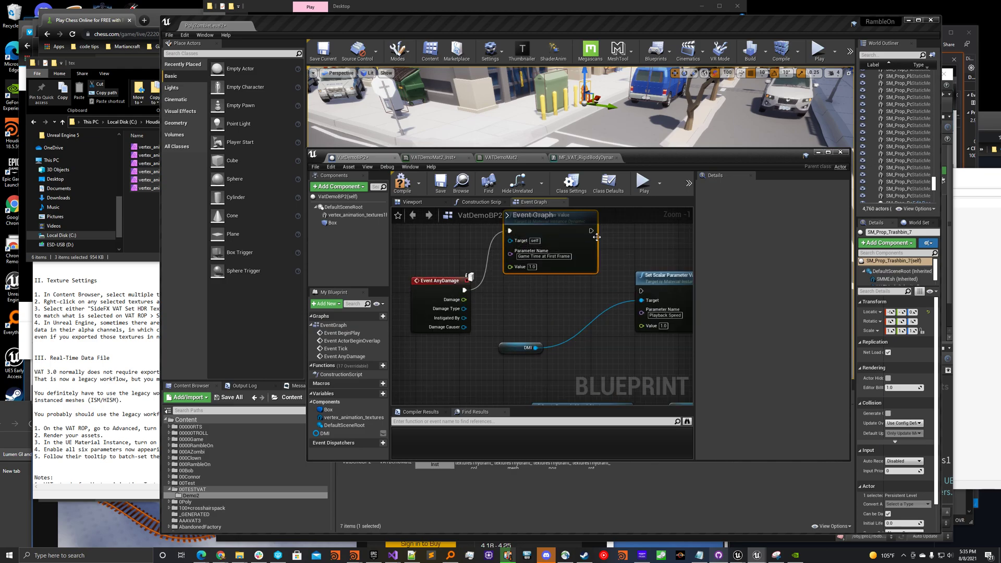
{"action": "left_click_drag", "start_coordinate": [590, 230], "coordinate": [512, 240]}
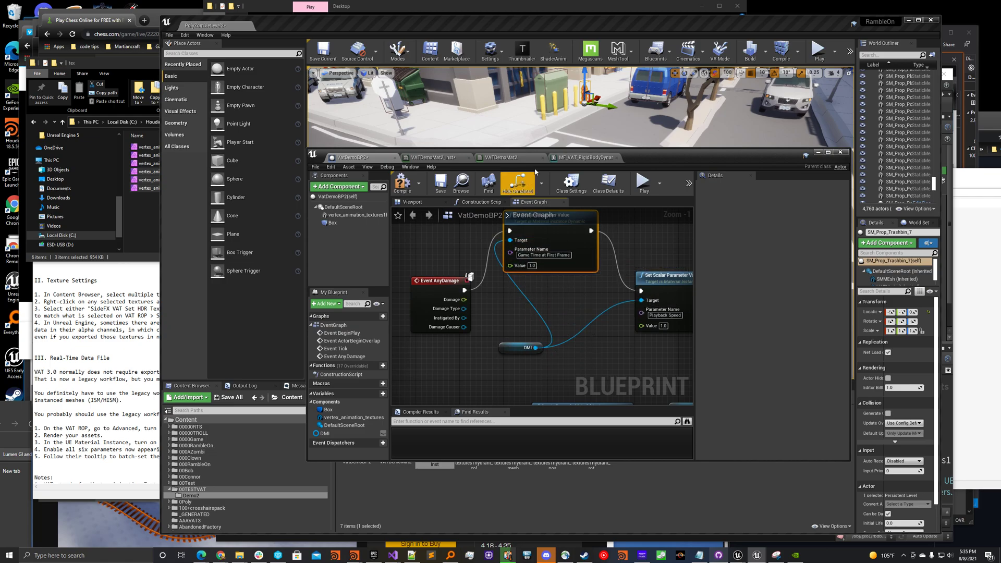
Step: Recheck the Game Time at First Frame description in VATDemoMat2_Inst and add a Get Time Seconds node to VatDemoBP2's Event Graph
{"action": "left_click", "coordinate": [454, 157]}
{"action": "scroll", "coordinate": [678, 247], "scroll_direction": "up", "scroll_amount": 5}
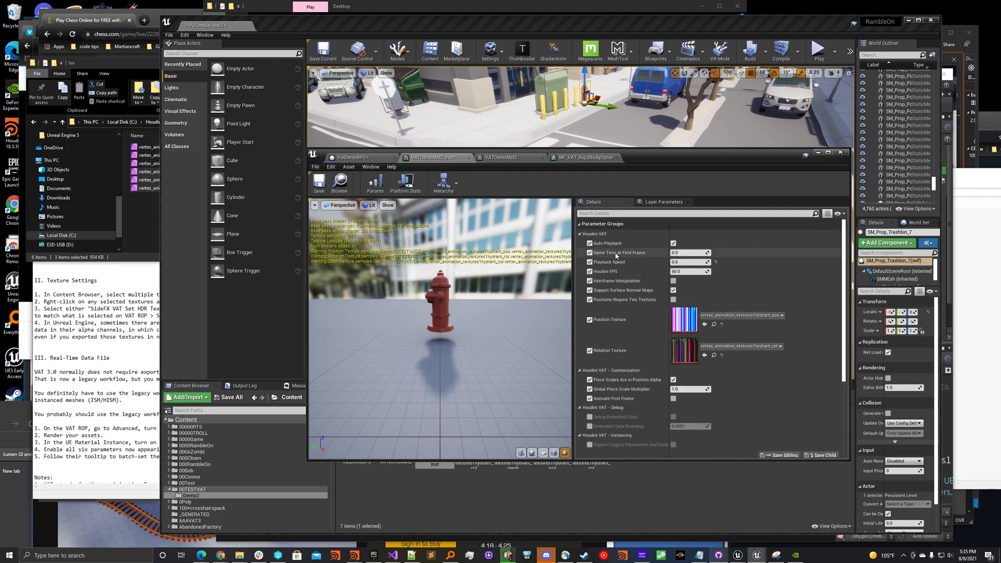
{"action": "mouse_move", "coordinate": [616, 255]}
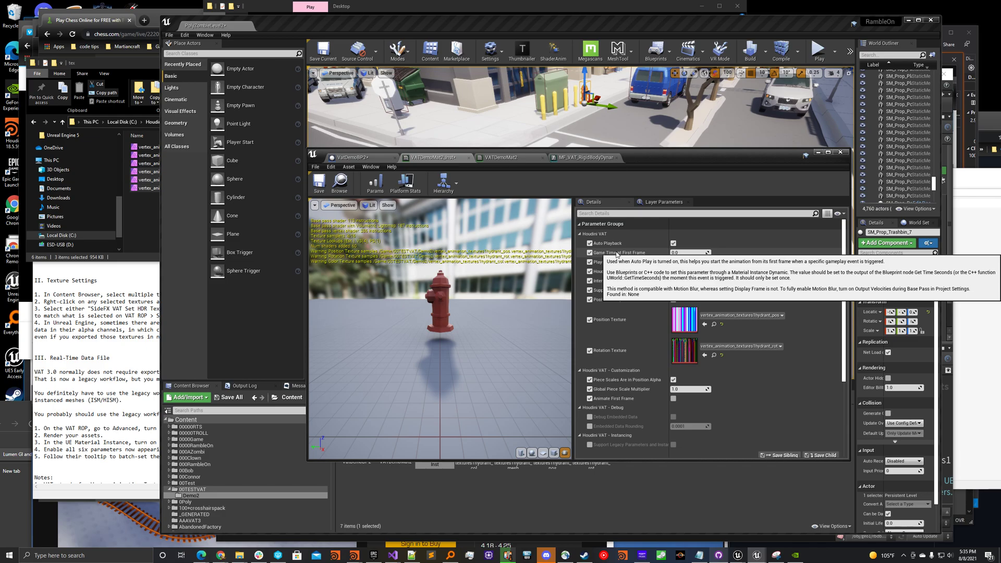
{"action": "left_click", "coordinate": [357, 157]}
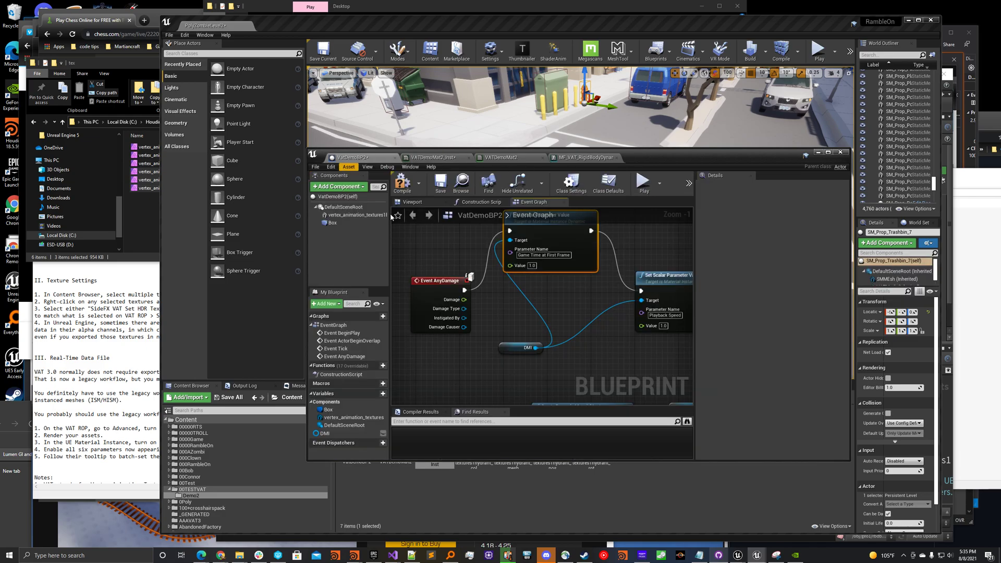
{"action": "right_click", "coordinate": [505, 313]}
{"action": "type", "text": "get time seconds"}
{"action": "key", "text": "Return"}
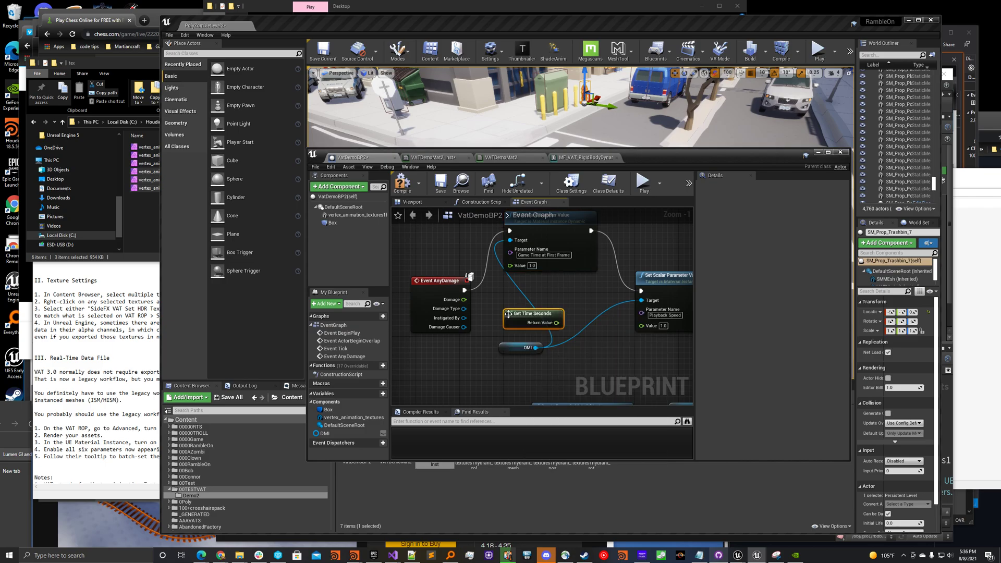
Step: Feed the Get Time Seconds return value into the Game Time at First Frame node's Value and compile VatDemoBP2
{"action": "left_click_drag", "start_coordinate": [556, 323], "coordinate": [510, 266]}
{"action": "left_click", "coordinate": [407, 183]}
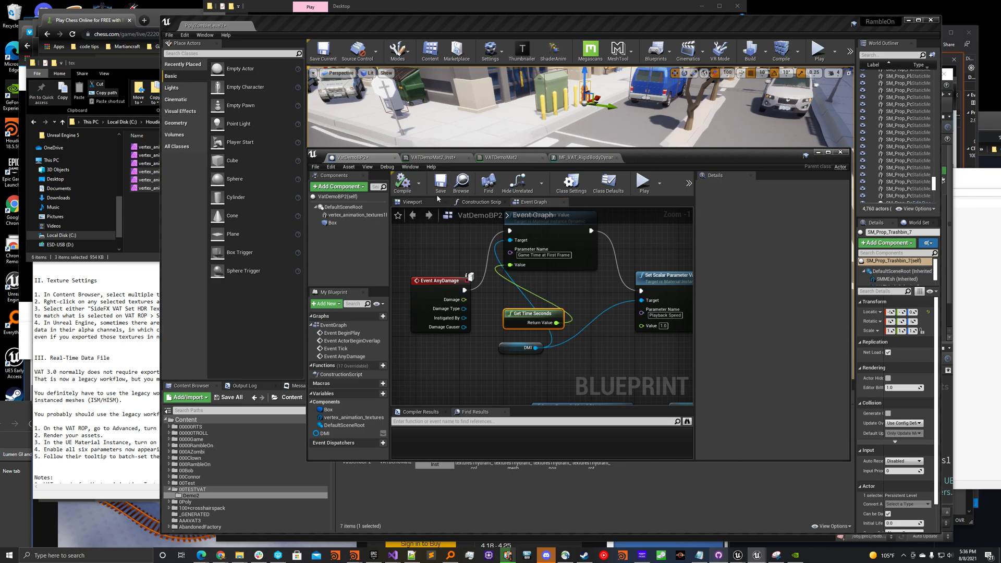
Step: Play the level, shoot the nearby hydrant to test its destruction animation, and end the play session
{"action": "left_click_drag", "start_coordinate": [668, 155], "coordinate": [695, 413]}
{"action": "left_click", "coordinate": [819, 51]}
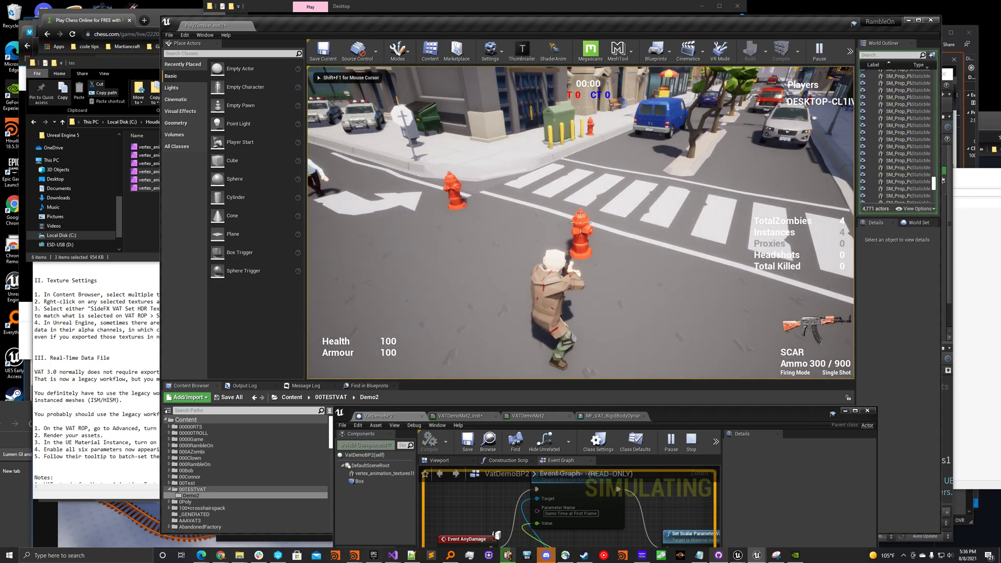
{"action": "left_click", "coordinate": [580, 223]}
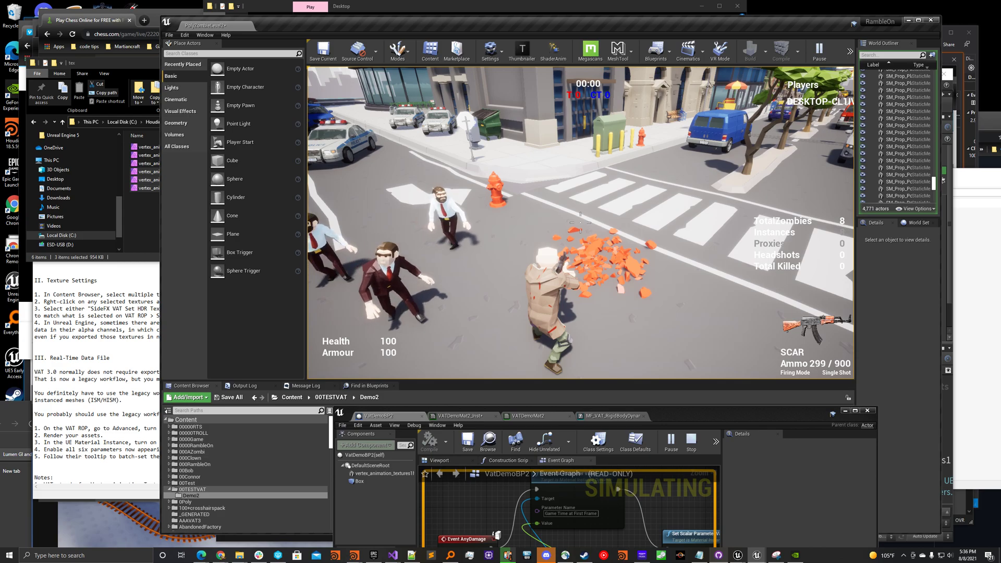
{"action": "key", "text": "Escape"}
Step: Copy the Override parameter and If node from MF_VAT_RigidBodyDynamics in the DemonCleaner project and return to the RambleOn project
{"action": "left_click_drag", "start_coordinate": [688, 425], "coordinate": [599, 180]}
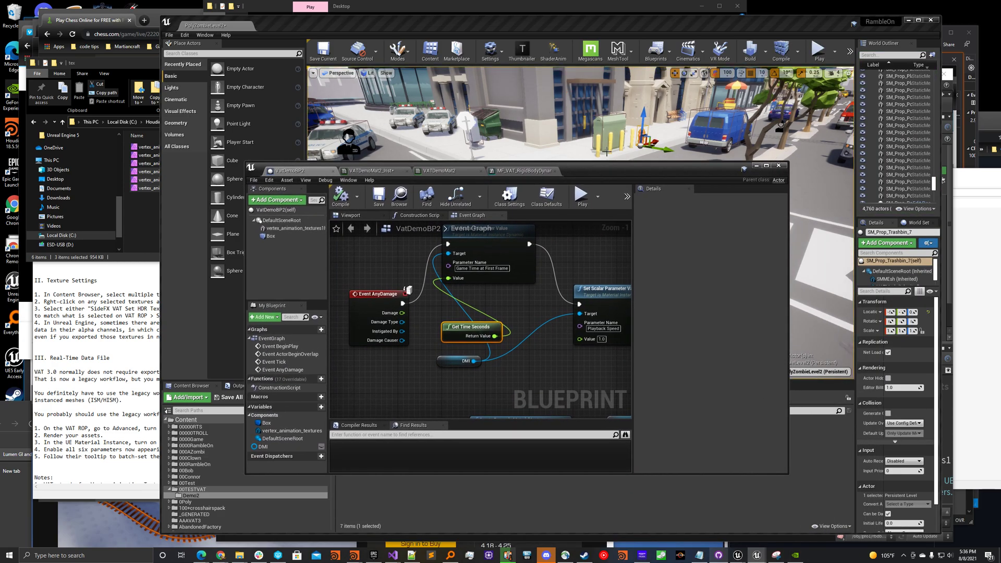
{"action": "left_click_drag", "start_coordinate": [621, 174], "coordinate": [627, 110]}
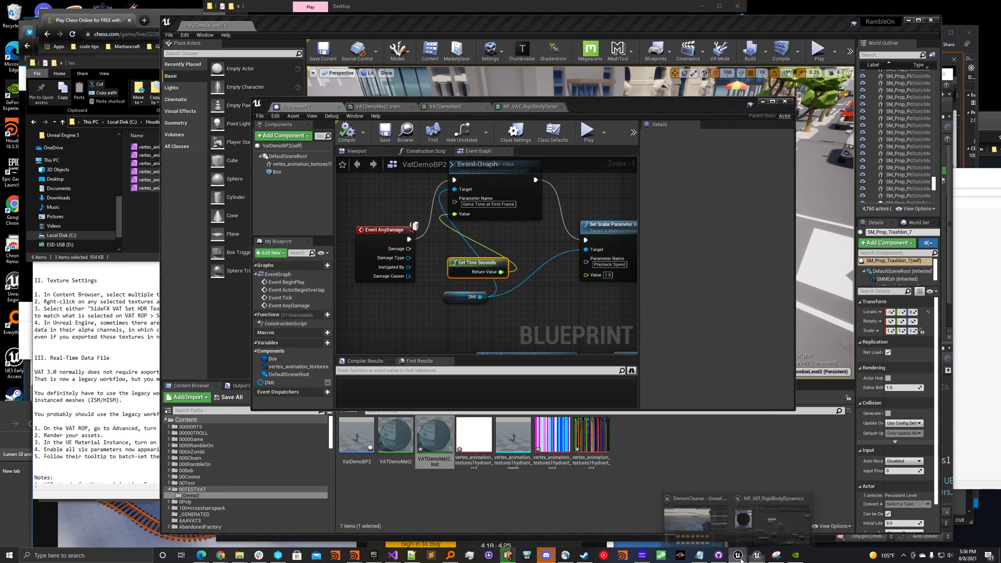
{"action": "left_click", "coordinate": [774, 518]}
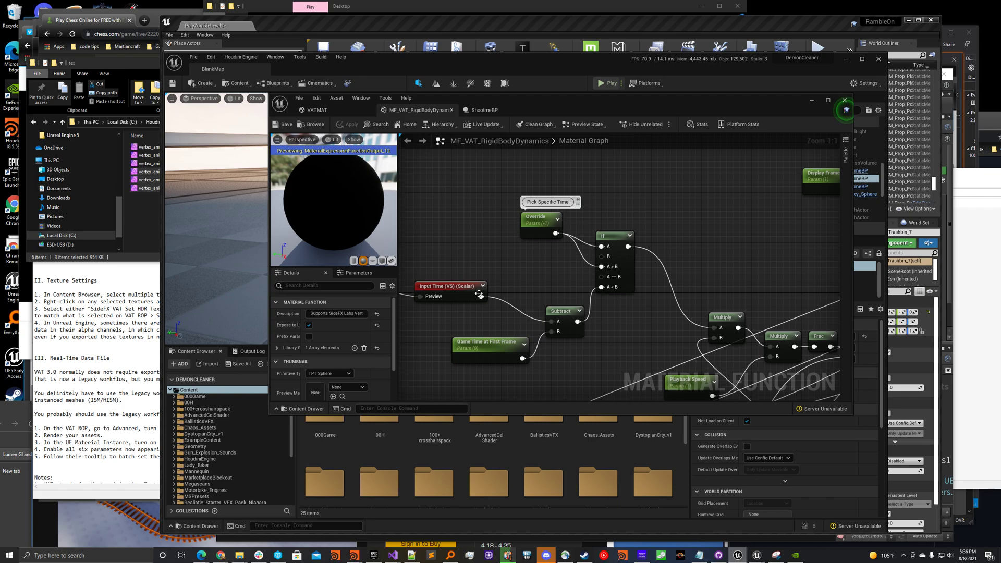
{"action": "left_click_drag", "start_coordinate": [492, 211], "coordinate": [655, 261]}
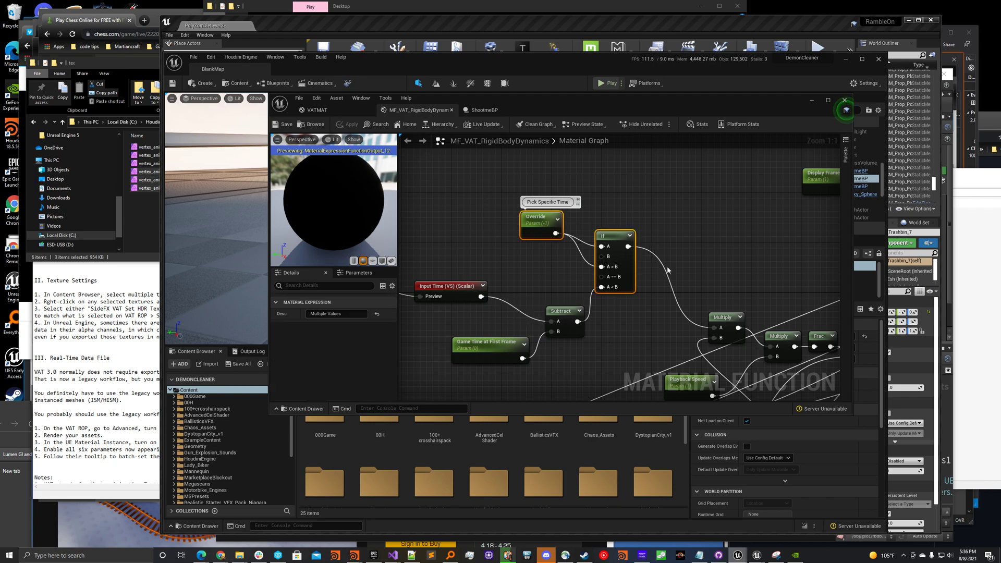
{"action": "left_click", "coordinate": [817, 22]}
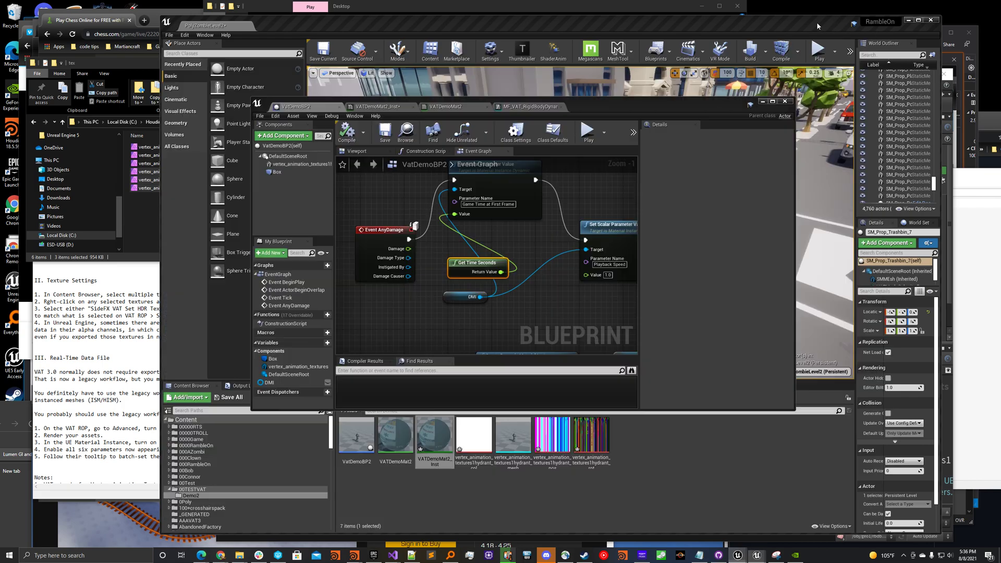
Step: Paste the Override and If nodes above the Time and Subtract nodes in RambleOn's MF_VAT_RigidBodyDynamics function
{"action": "left_click", "coordinate": [524, 107]}
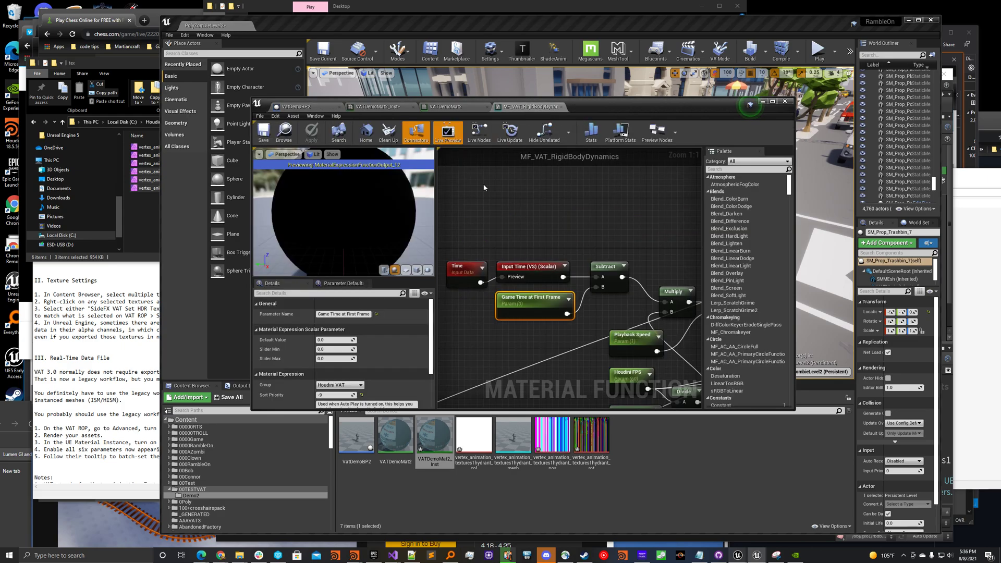
{"action": "right_click_drag", "start_coordinate": [561, 215], "coordinate": [561, 249]}
{"action": "left_click", "coordinate": [555, 249]}
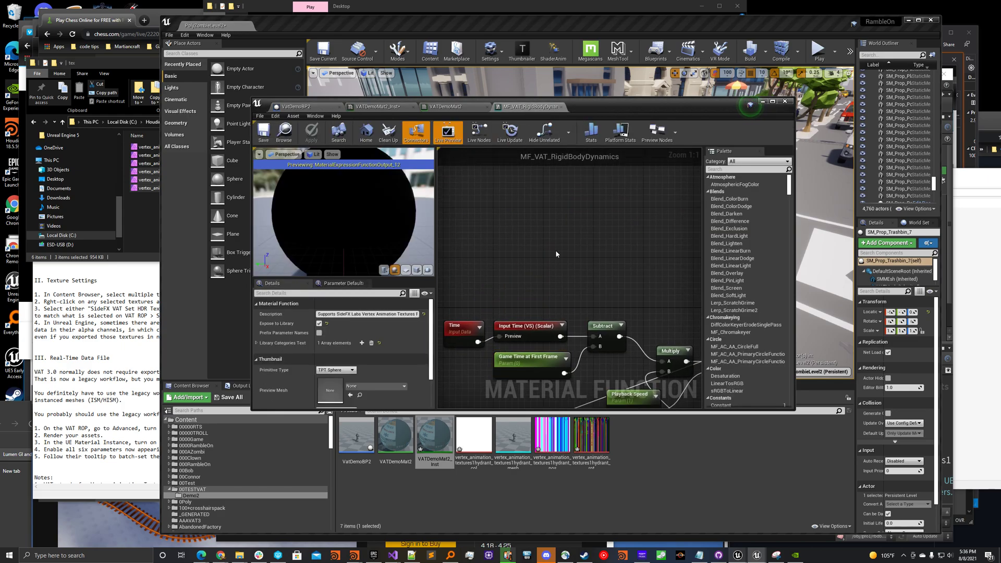
{"action": "key", "text": "ctrl+v"}
{"action": "left_click_drag", "start_coordinate": [611, 260], "coordinate": [611, 235]}
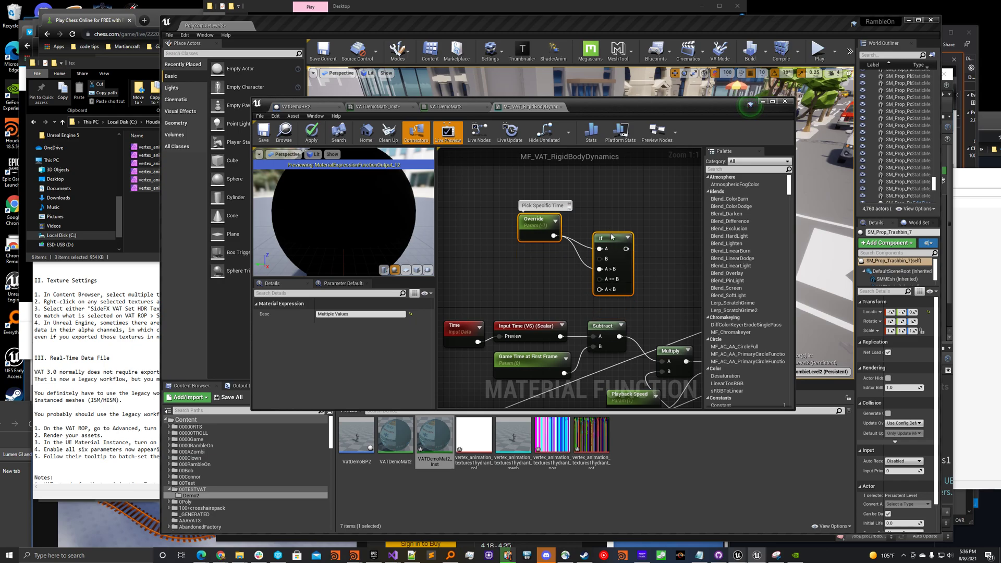
Step: Wire Subtract into the If node's A < B input and the If output into Multiply's A, then apply the function changes
{"action": "left_click", "coordinate": [535, 228]}
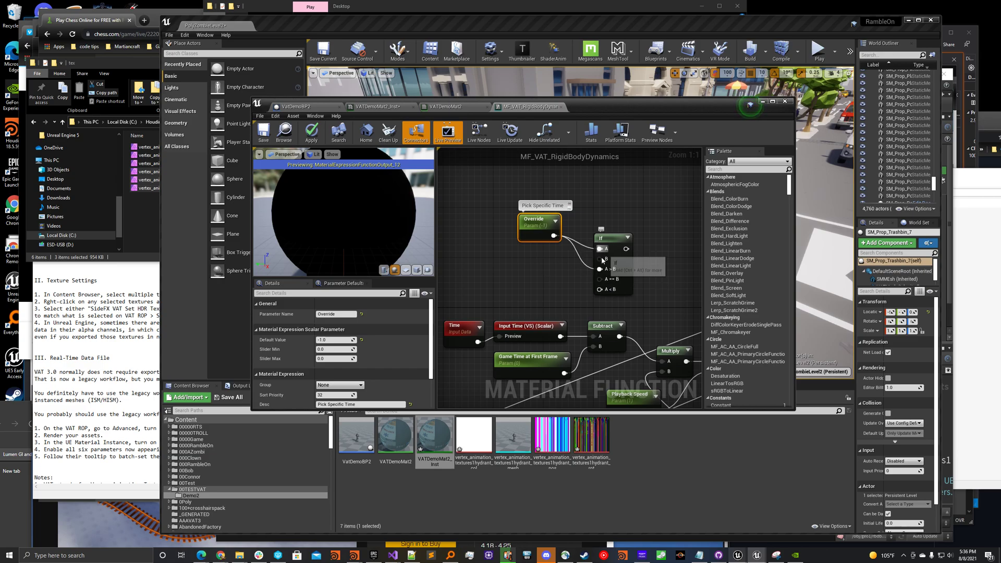
{"action": "left_click", "coordinate": [610, 243]}
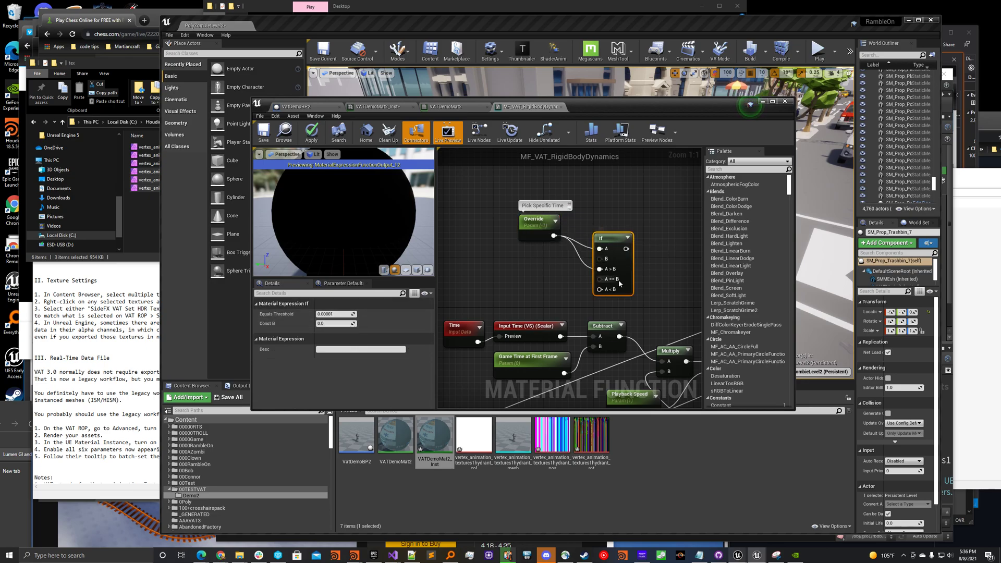
{"action": "mouse_move", "coordinate": [601, 290]}
{"action": "left_mouse_down"}
{"action": "mouse_move", "coordinate": [626, 339]}
{"action": "mouse_move", "coordinate": [604, 291]}
{"action": "left_mouse_up"}
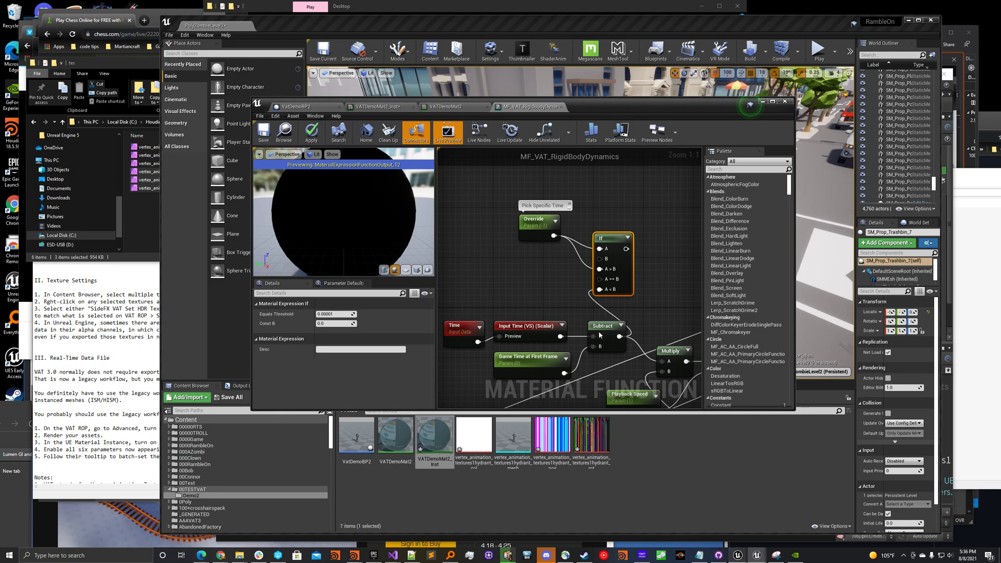
{"action": "left_click_drag", "start_coordinate": [630, 249], "coordinate": [664, 361]}
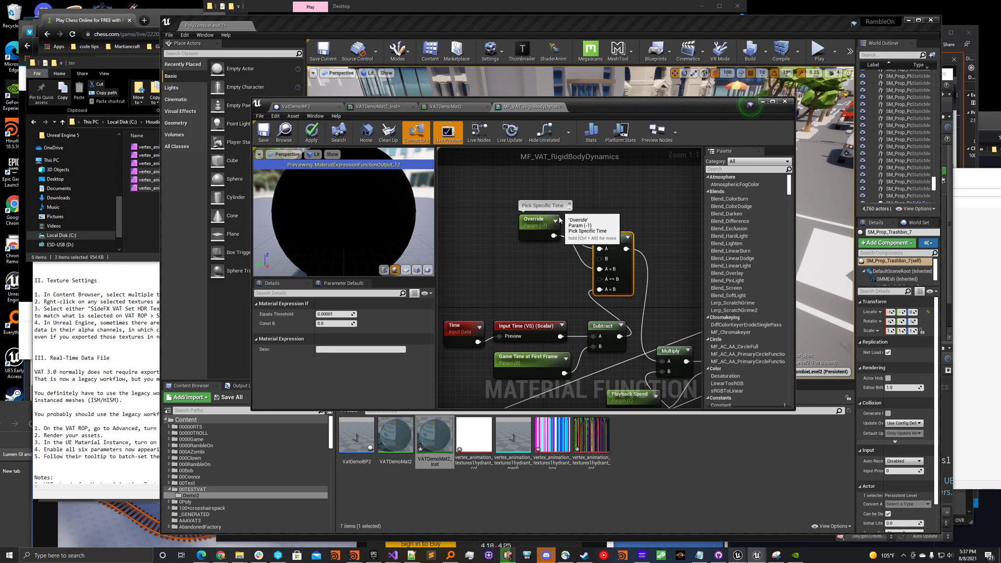
{"action": "left_click", "coordinate": [309, 135]}
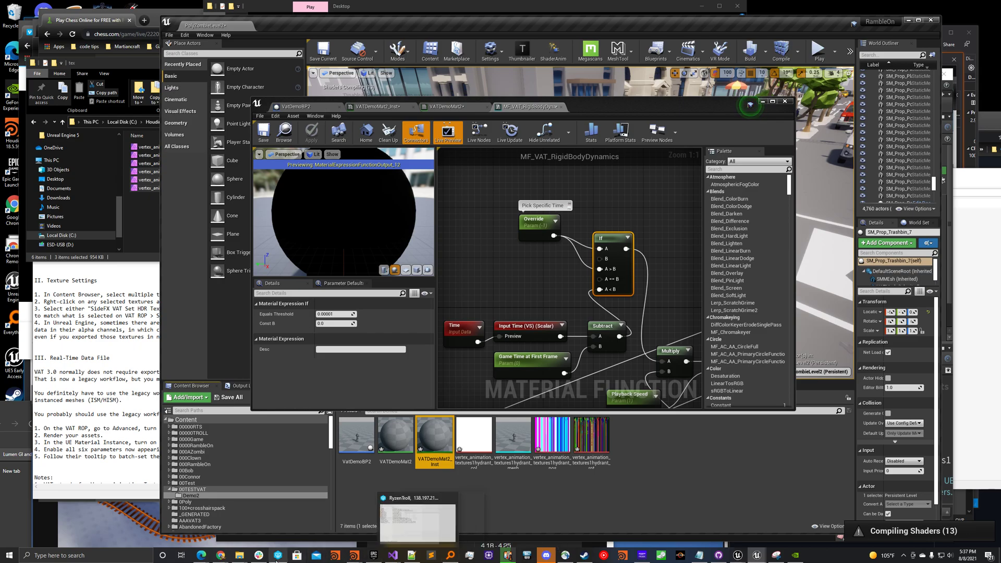
{"action": "mouse_move", "coordinate": [579, 421]}
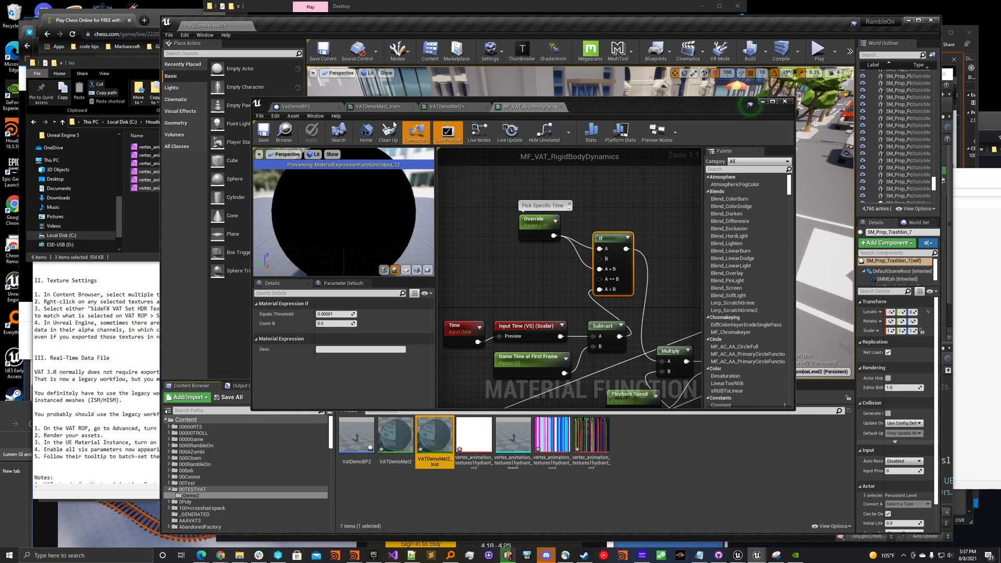
Step: In VatDemoBP2's Event Graph, insert a Do Once node between Event AnyDamage and the Game Time at First Frame node
{"action": "left_click", "coordinate": [316, 108]}
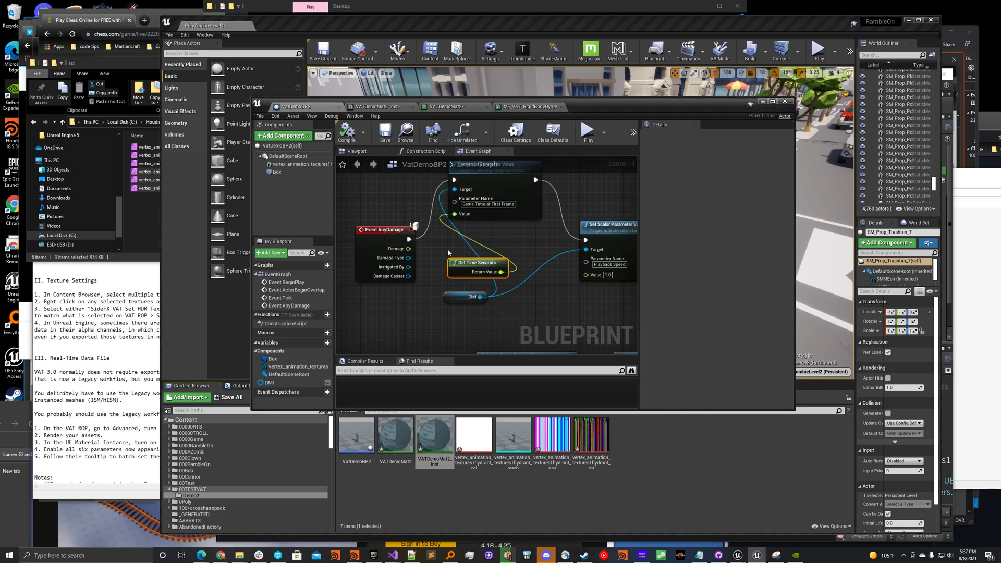
{"action": "scroll", "coordinate": [469, 282], "scroll_direction": "up", "scroll_amount": 3}
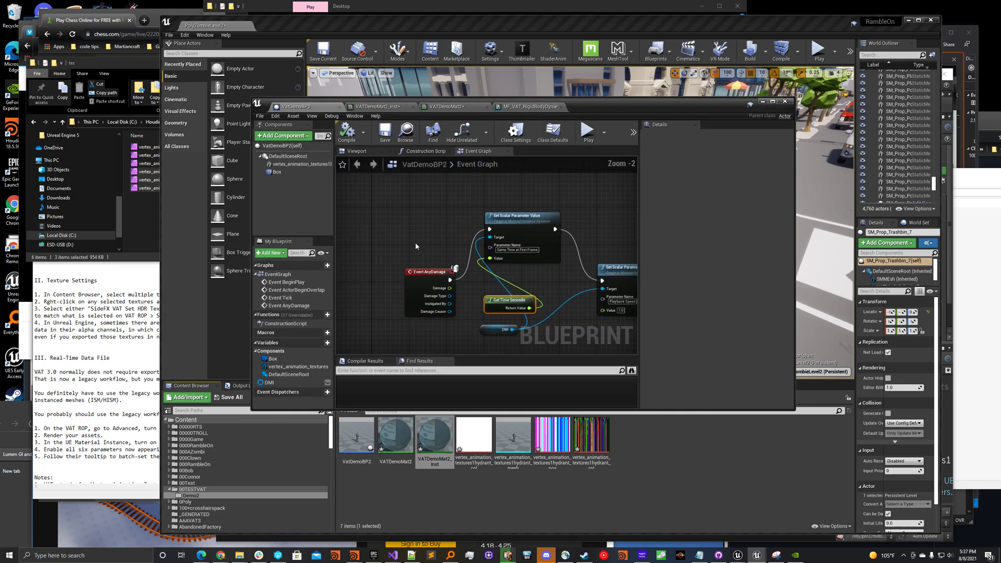
{"action": "left_click_drag", "start_coordinate": [424, 273], "coordinate": [390, 267]}
{"action": "right_click", "coordinate": [386, 226]}
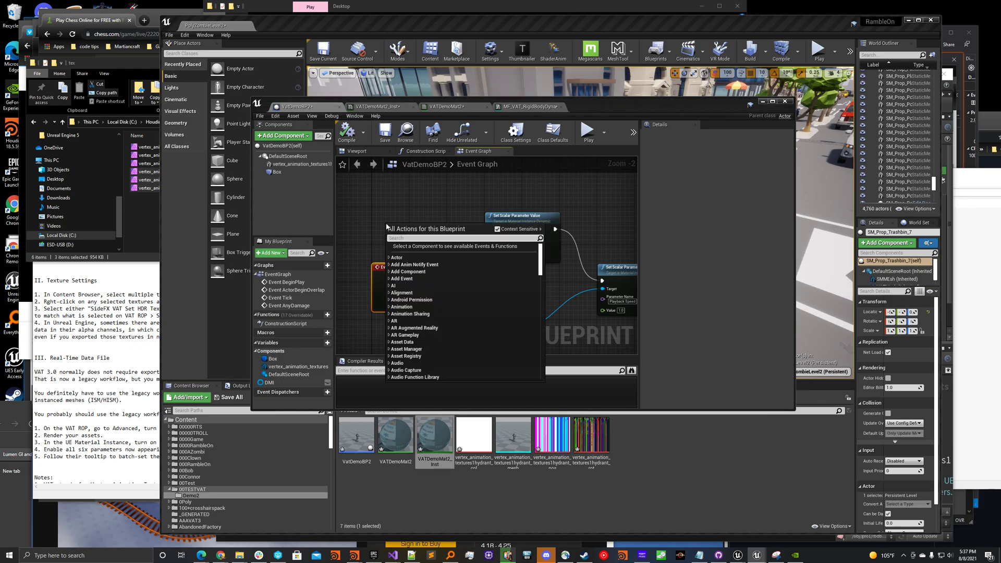
{"action": "type", "text": "do once"}
{"action": "key", "text": "Return"}
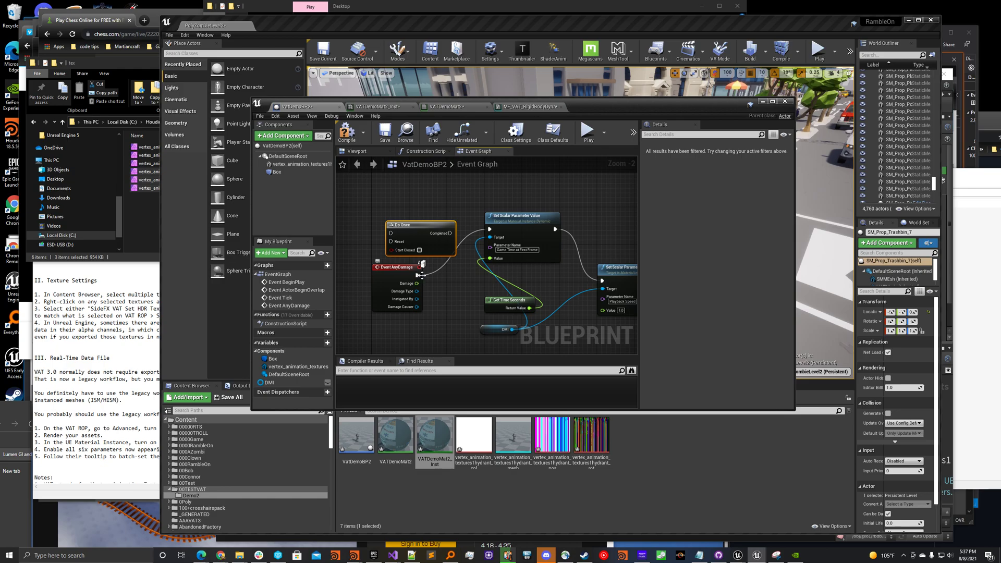
{"action": "left_click_drag", "start_coordinate": [417, 275], "coordinate": [490, 230]}
Step: Add a Delay node with a 3.9 duration and connect it after the Playback Speed Set Scalar Parameter Value node
{"action": "right_click_drag", "start_coordinate": [618, 211], "coordinate": [336, 193]}
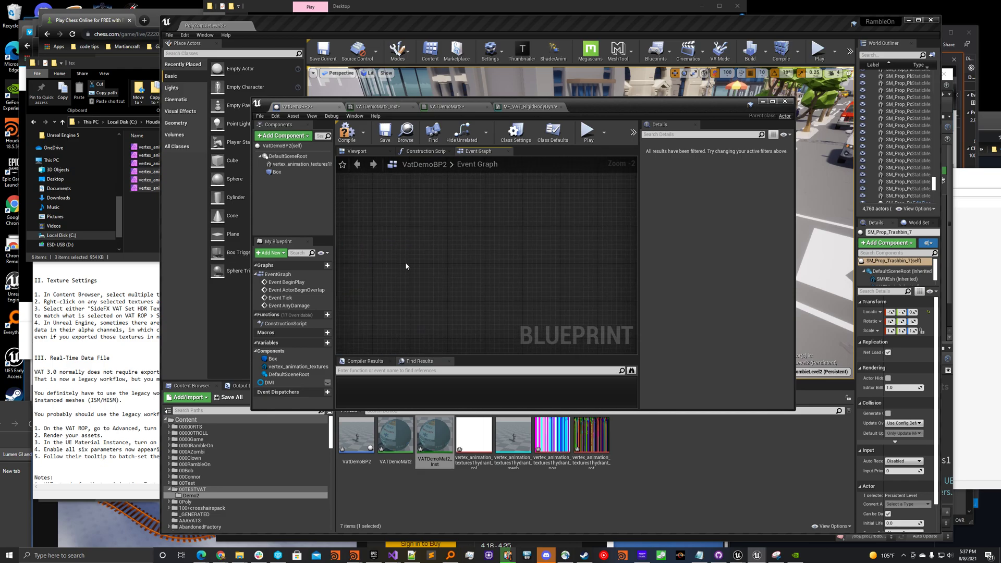
{"action": "right_click_drag", "start_coordinate": [408, 259], "coordinate": [576, 275]}
{"action": "right_click", "coordinate": [537, 270]}
{"action": "type", "text": "delay"}
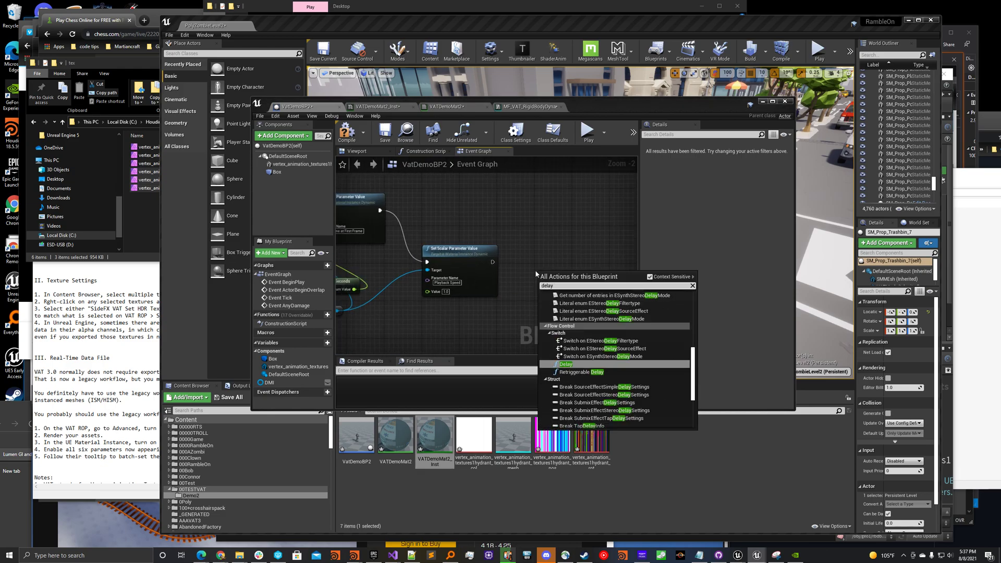
{"action": "key", "text": "Return"}
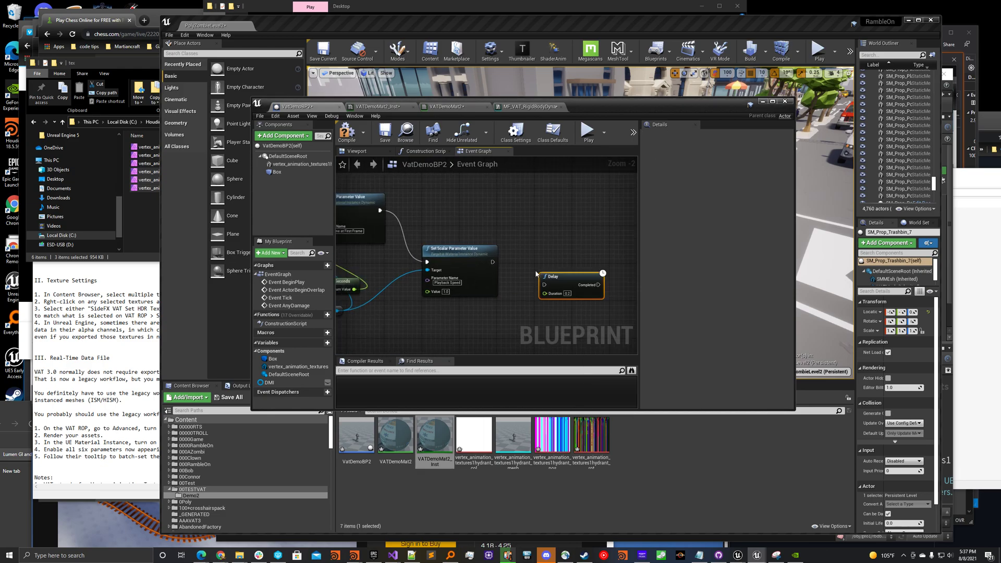
{"action": "left_click", "coordinate": [569, 294]}
{"action": "type", "text": "3.9"}
{"action": "left_click_drag", "start_coordinate": [494, 263], "coordinate": [546, 288]}
{"action": "left_click_drag", "start_coordinate": [564, 275], "coordinate": [541, 248]}
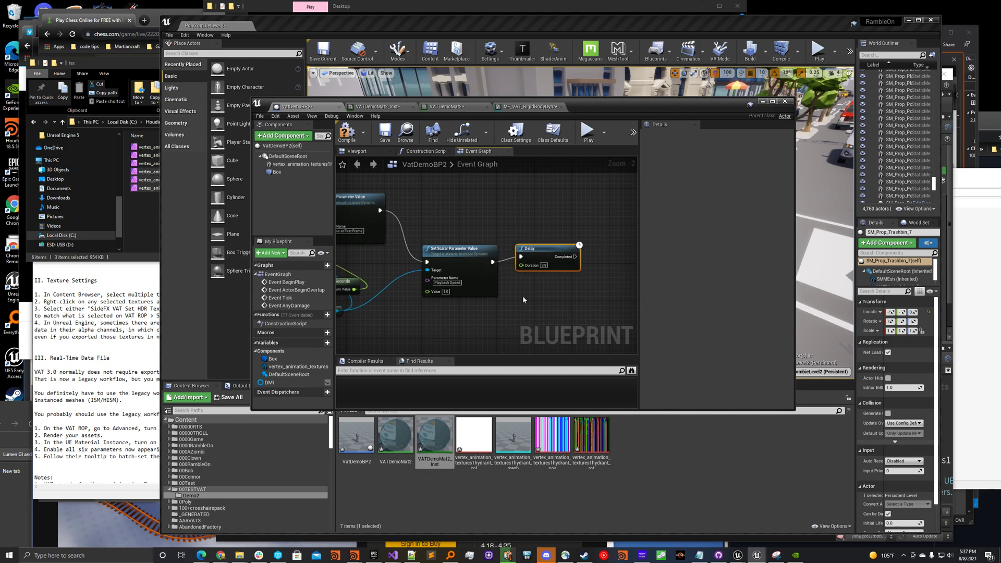
Step: Duplicate the Playback Speed Set Scalar Parameter Value node and connect the copy to the Delay's Completed output
{"action": "scroll", "coordinate": [520, 297], "scroll_direction": "down", "scroll_amount": 2}
{"action": "scroll", "coordinate": [437, 318], "scroll_direction": "up", "scroll_amount": 3}
{"action": "right_click_drag", "start_coordinate": [438, 318], "coordinate": [339, 295]}
{"action": "left_click", "coordinate": [426, 211]}
{"action": "key", "text": "ctrl+c"}
{"action": "key", "text": "ctrl+v"}
{"action": "left_click_drag", "start_coordinate": [481, 248], "coordinate": [618, 224]}
{"action": "left_click_drag", "start_coordinate": [532, 208], "coordinate": [575, 235]}
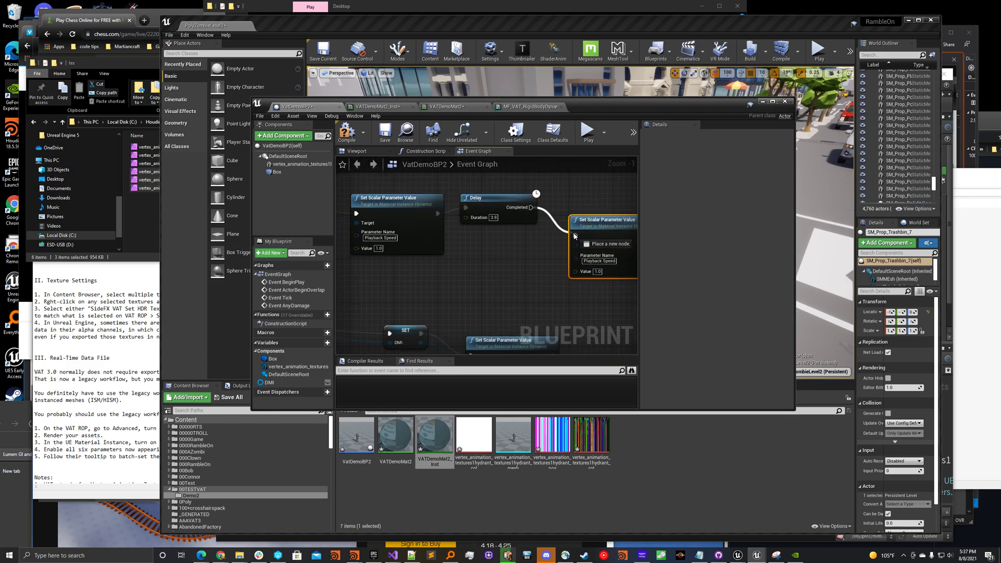
Step: Copy the parameter name Override from the material function into the Parameter Name of the node after the Delay
{"action": "left_click", "coordinate": [380, 107]}
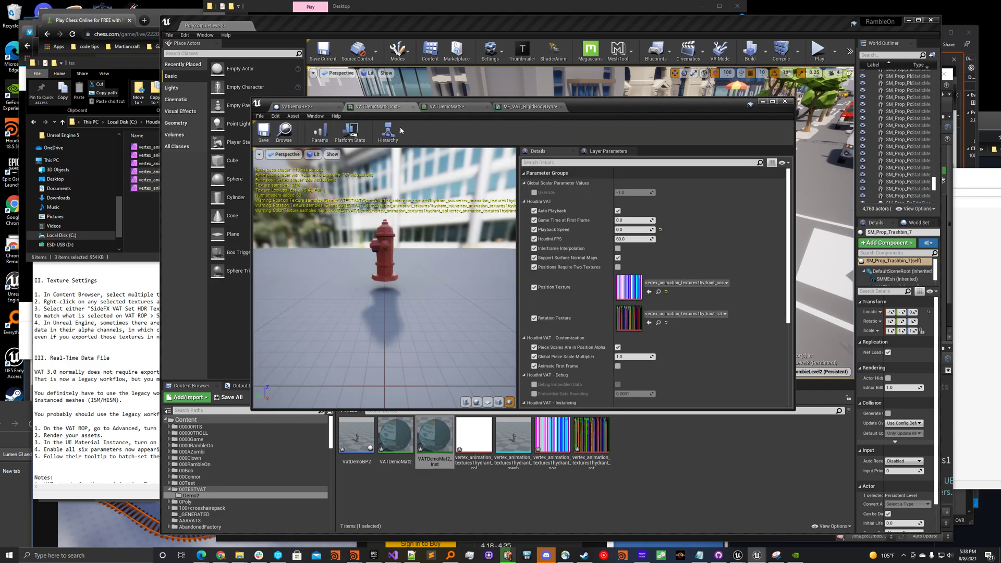
{"action": "left_click", "coordinate": [530, 107]}
{"action": "left_click", "coordinate": [532, 225]}
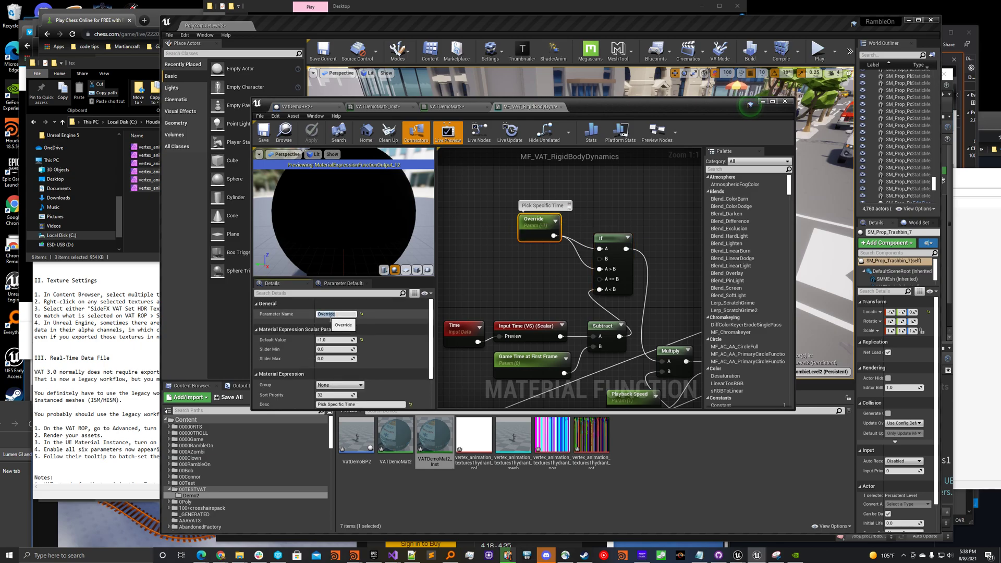
{"action": "left_click", "coordinate": [336, 314]}
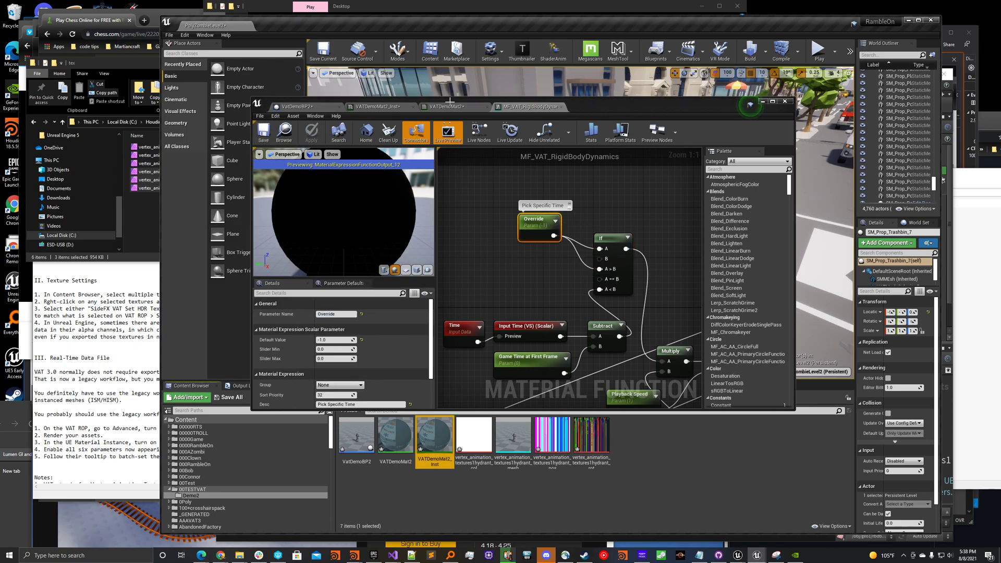
{"action": "left_click", "coordinate": [379, 107]}
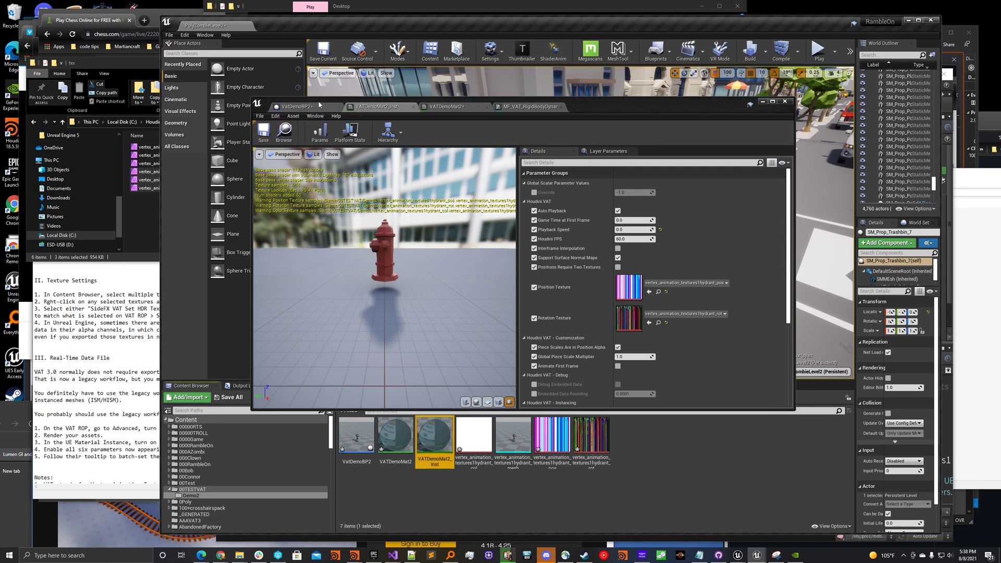
{"action": "left_click", "coordinate": [317, 107]}
{"action": "double_click", "coordinate": [597, 261]}
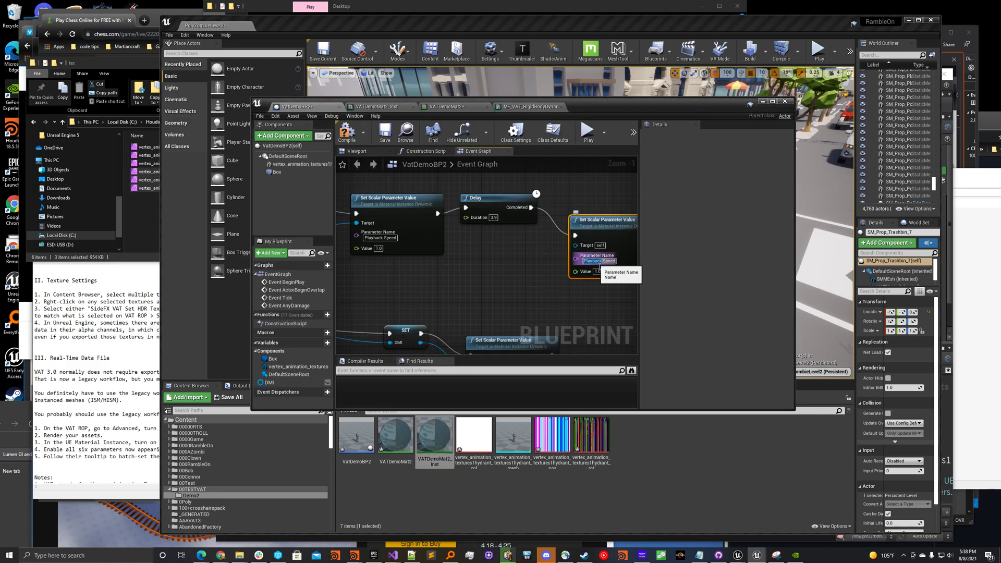
{"action": "key", "text": "ctrl+a"}
{"action": "key", "text": "ctrl+v"}
{"action": "key", "text": "Tab"}
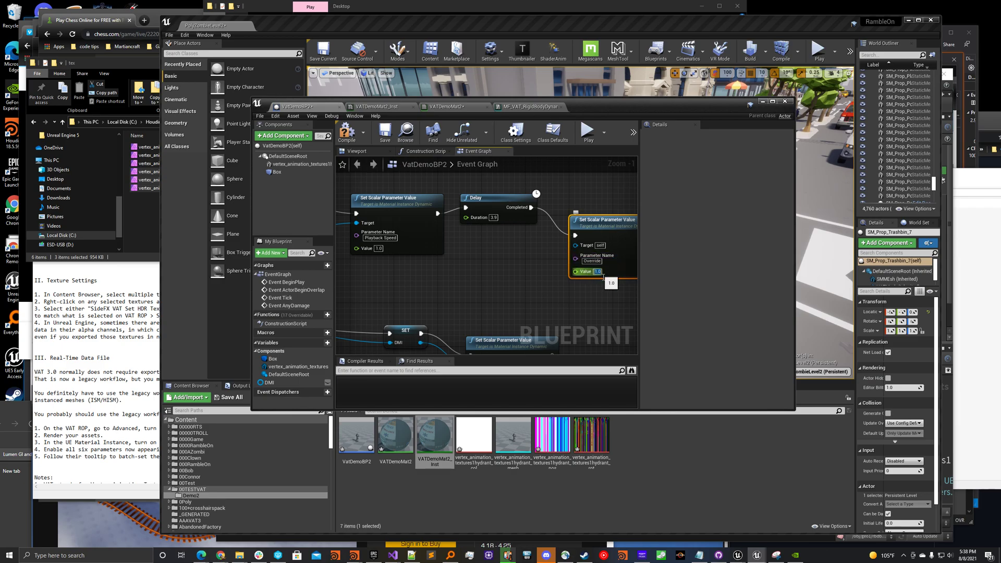
Step: Enter a new Value on the Override Set Scalar Parameter Value node after the Delay
{"action": "left_click", "coordinate": [506, 294]}
{"action": "left_click", "coordinate": [597, 271]}
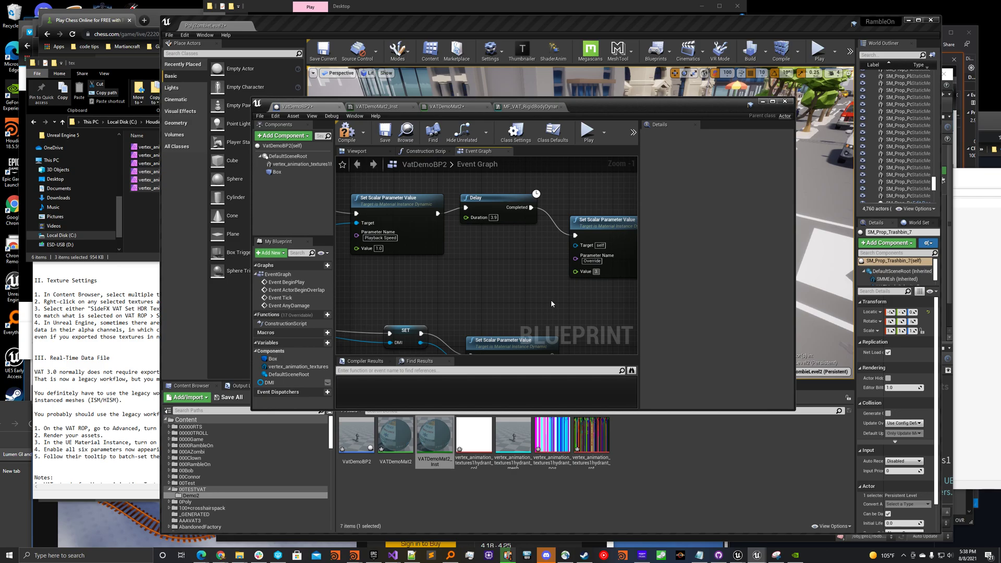
{"action": "scroll", "coordinate": [485, 276], "scroll_direction": "down", "scroll_amount": 2}
{"action": "scroll", "coordinate": [418, 278], "scroll_direction": "down", "scroll_amount": 1}
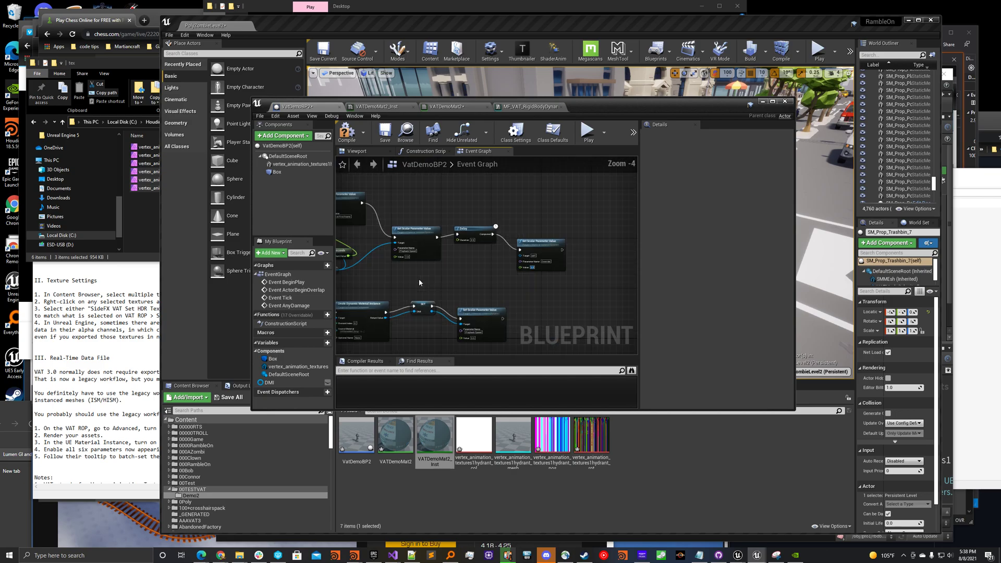
{"action": "right_click_drag", "start_coordinate": [419, 279], "coordinate": [536, 281]}
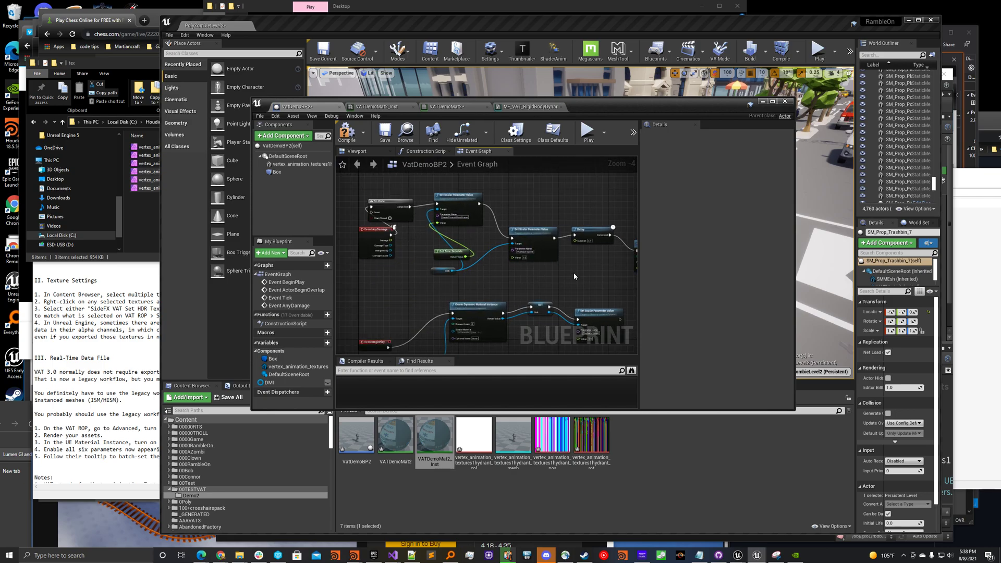
Step: Connect a DMI variable getter to the Target of the Override Set Scalar Parameter Value node and compile the Blueprint
{"action": "left_click", "coordinate": [348, 133]}
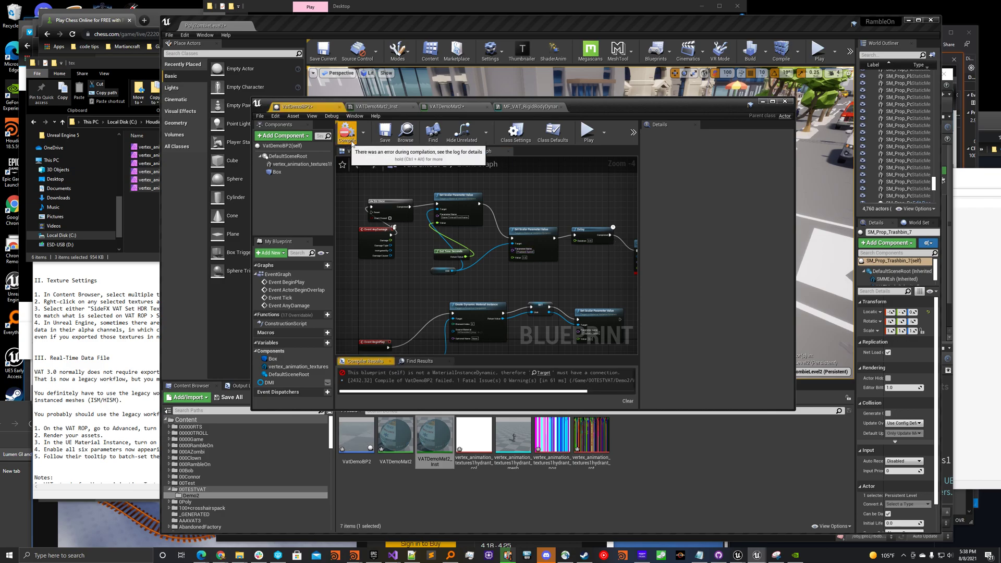
{"action": "right_click_drag", "start_coordinate": [515, 275], "coordinate": [450, 275]}
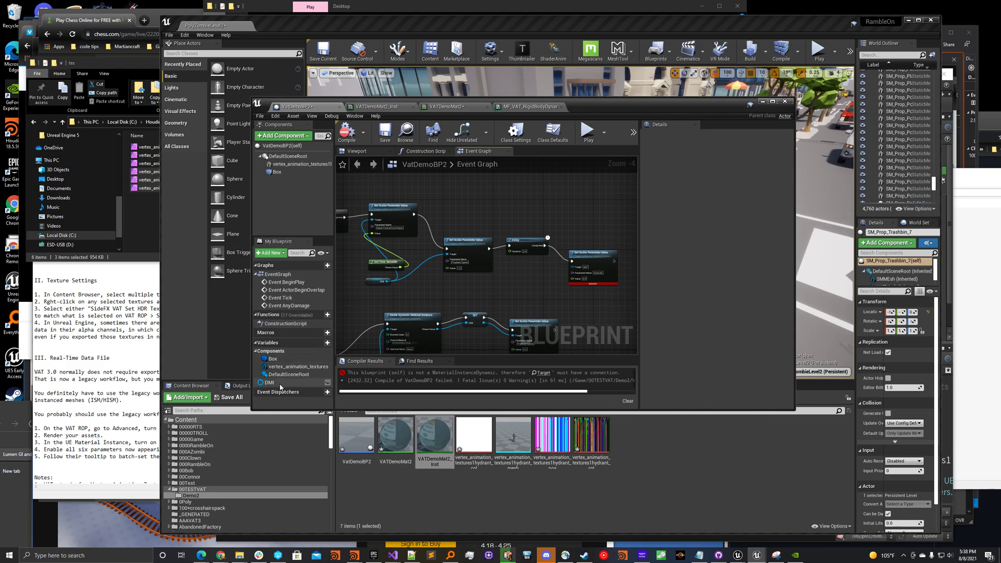
{"action": "left_click_drag", "start_coordinate": [281, 387], "coordinate": [572, 267]}
{"action": "left_click", "coordinate": [346, 131]}
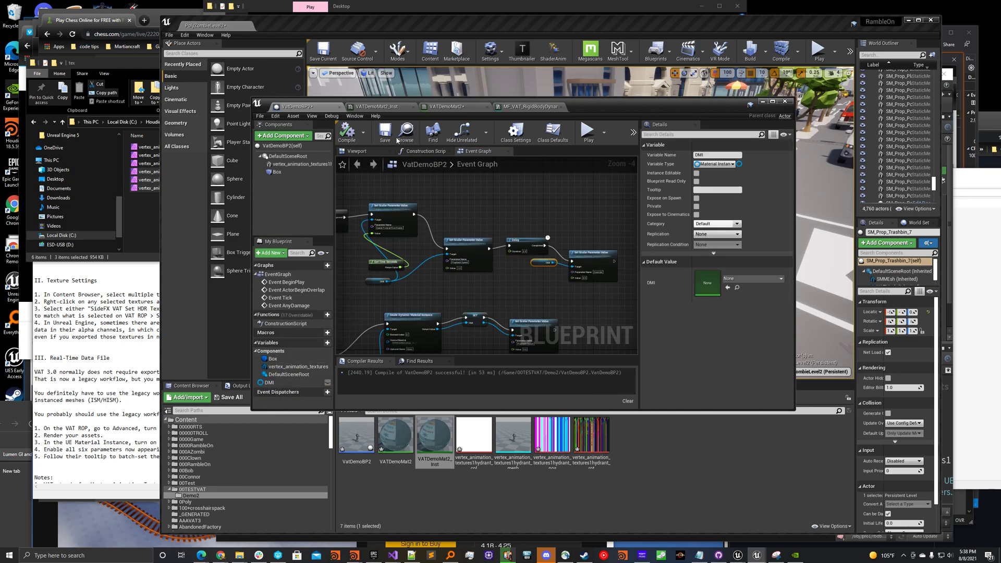
Step: Play-test the level by shooting the hydrant and watching its destruction from farther back, and end the session
{"action": "left_click_drag", "start_coordinate": [645, 105], "coordinate": [637, 362]}
{"action": "left_click", "coordinate": [818, 50]}
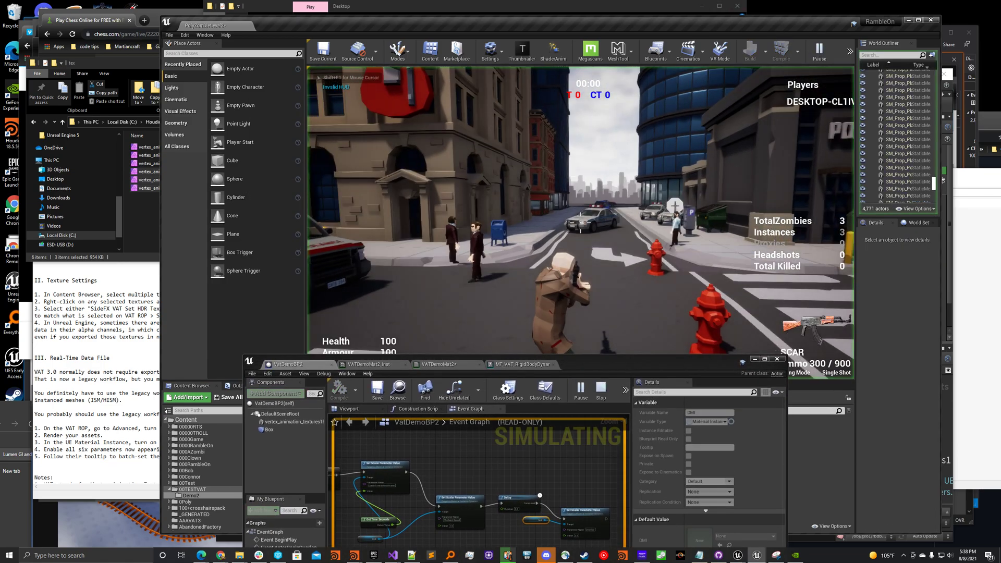
{"action": "left_click", "coordinate": [580, 222]}
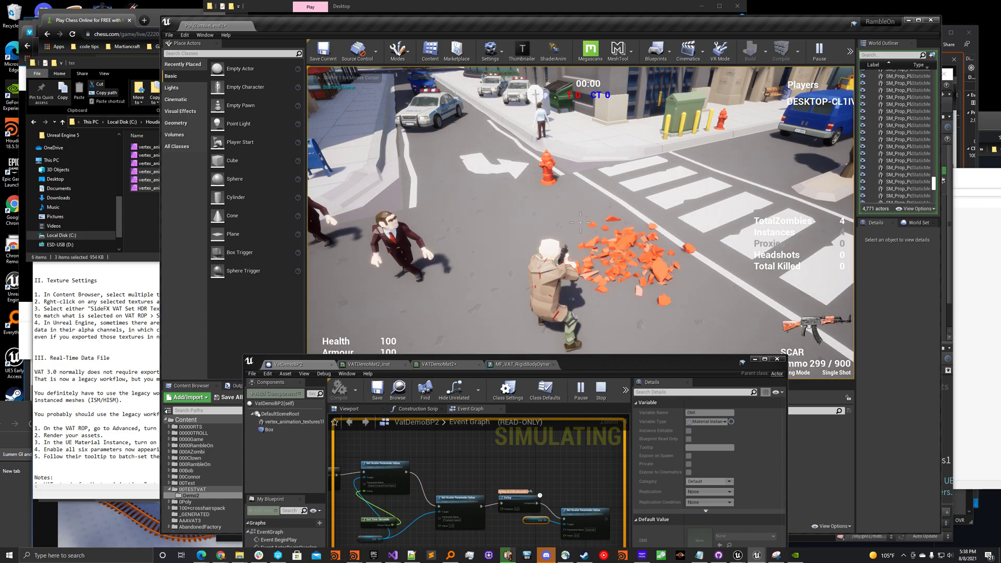
{"action": "key", "text": "s"}
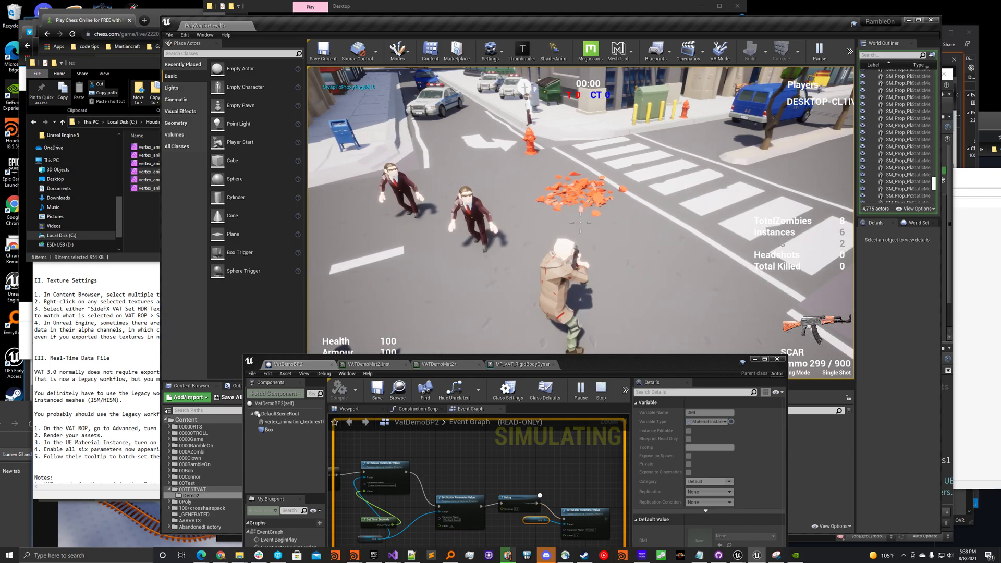
{"action": "key", "text": "Escape"}
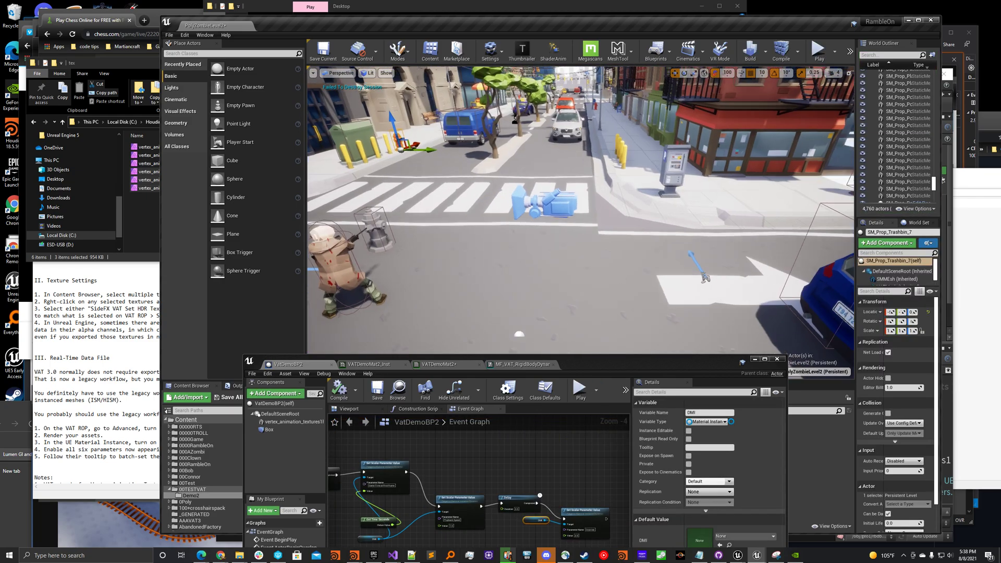
Step: Duplicate the nearby VatDemoBP2 hydrant in the level to make a row of four along the street
{"action": "right_click_drag", "start_coordinate": [597, 226], "coordinate": [724, 254]}
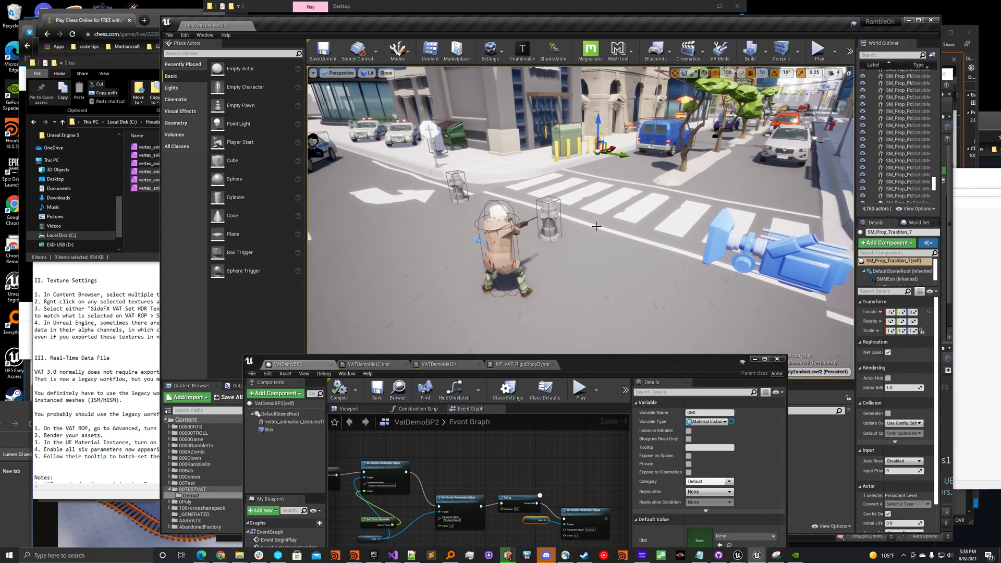
{"action": "left_click", "coordinate": [557, 220]}
{"action": "left_click_drag", "start_coordinate": [575, 256], "coordinate": [658, 276], "text": "alt"}
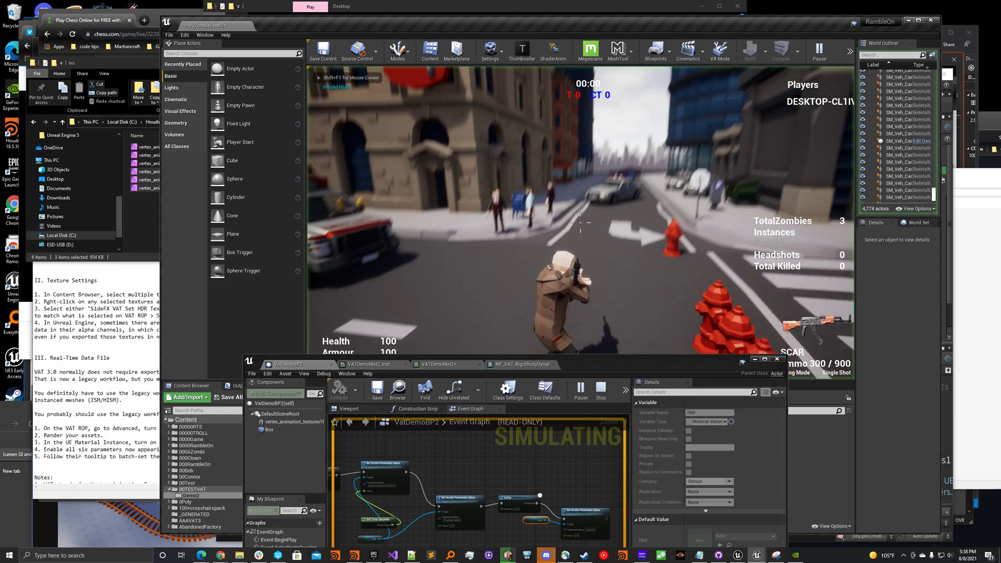
Step: Play-test the level by shooting the row of duplicated hydrants, and end the session
{"action": "left_click", "coordinate": [789, 150]}
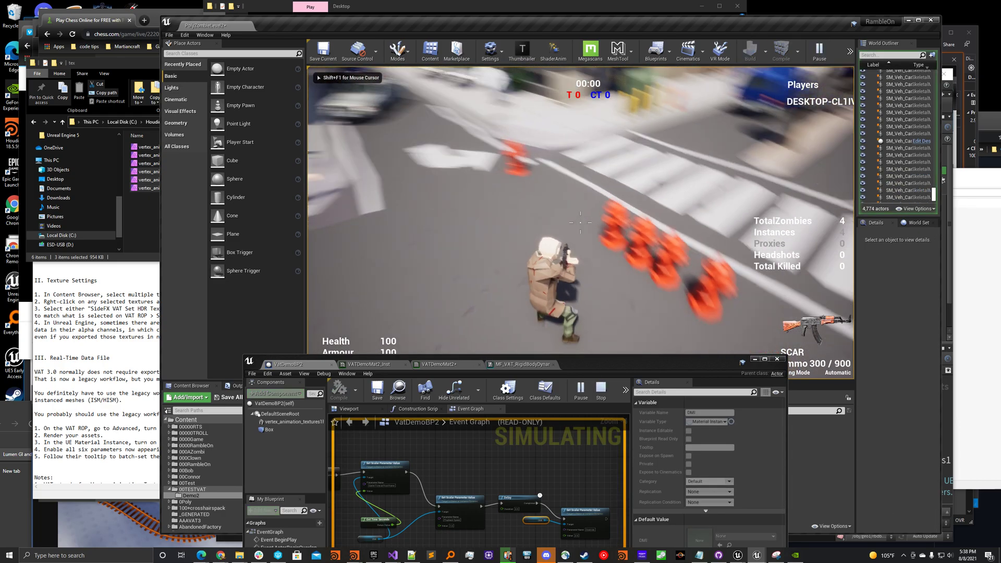
{"action": "left_click", "coordinate": [581, 223]}
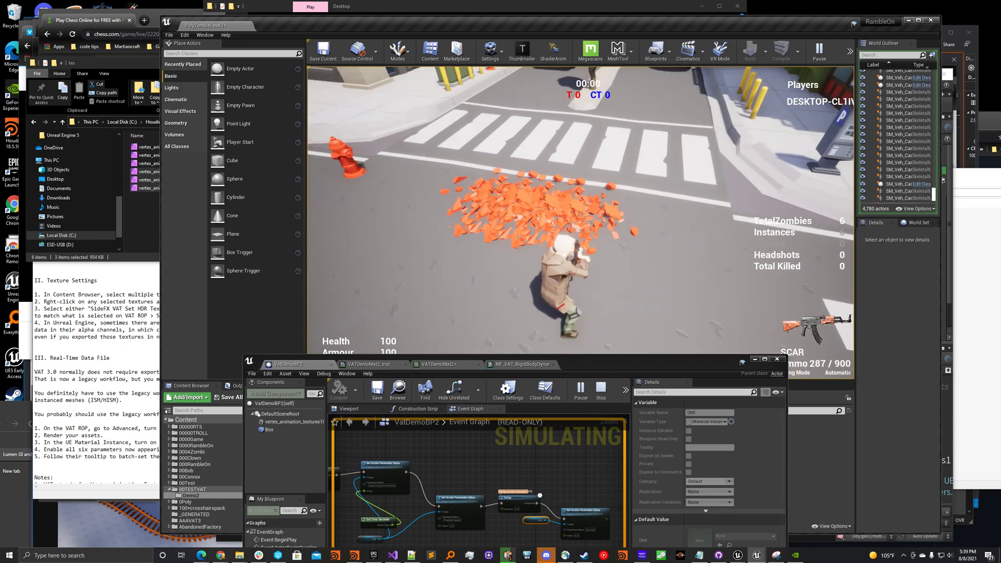
{"action": "key", "text": "Escape"}
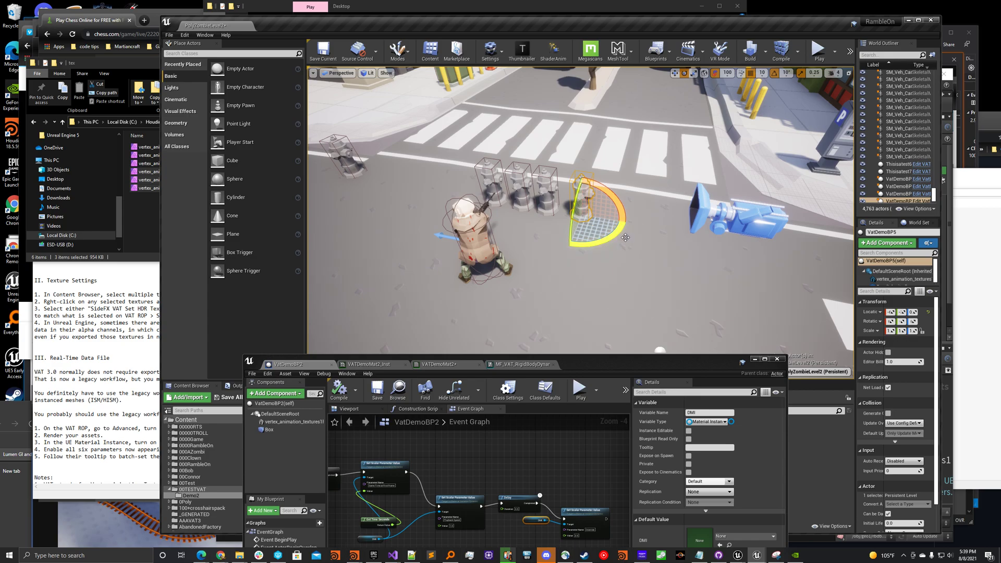
Step: Rotate the duplicated hydrants VatDemoBP4 and VatDemoBP3 about the vertical axis so they face different directions
{"action": "left_click", "coordinate": [553, 213]}
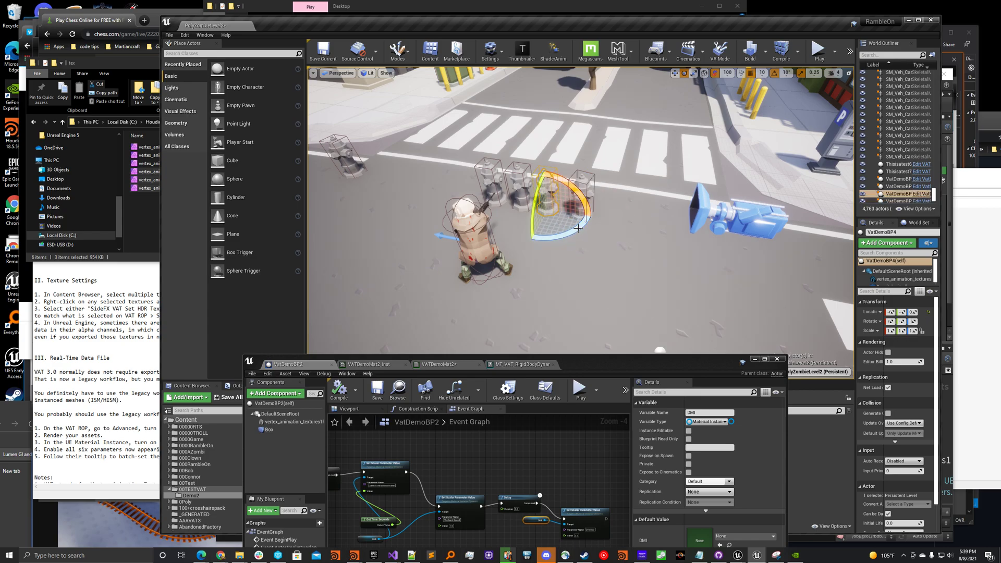
{"action": "left_click_drag", "start_coordinate": [590, 221], "coordinate": [505, 227]}
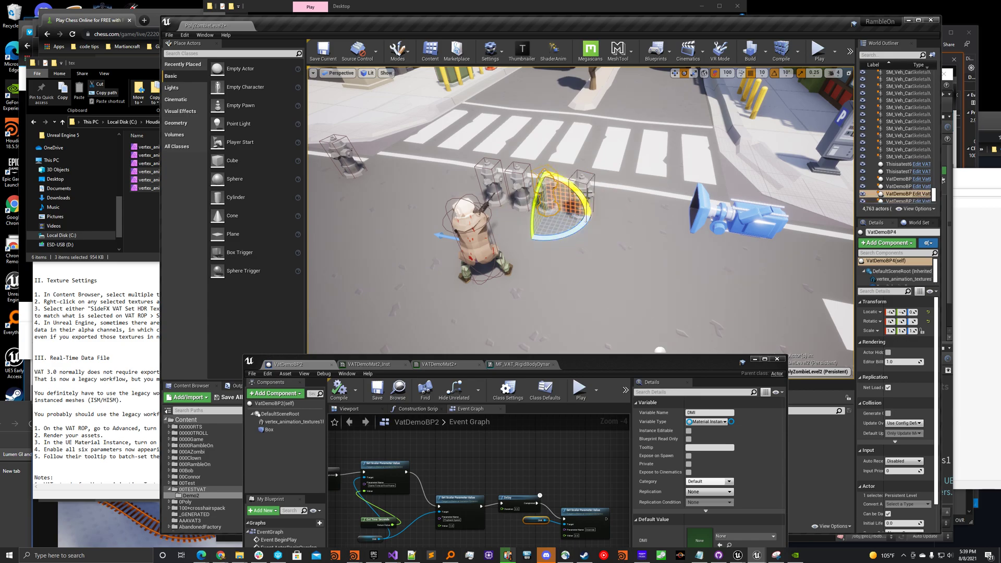
{"action": "left_click", "coordinate": [553, 224]}
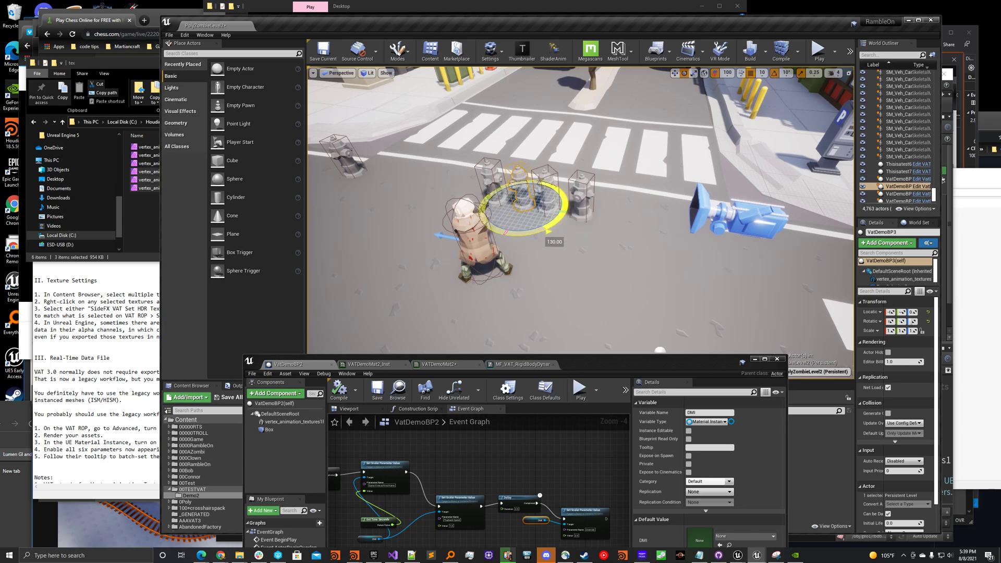
Step: Play-test the rotated hydrants by shooting all four one after another, end the session and bring the Blueprint graph back into view
{"action": "left_click", "coordinate": [818, 50]}
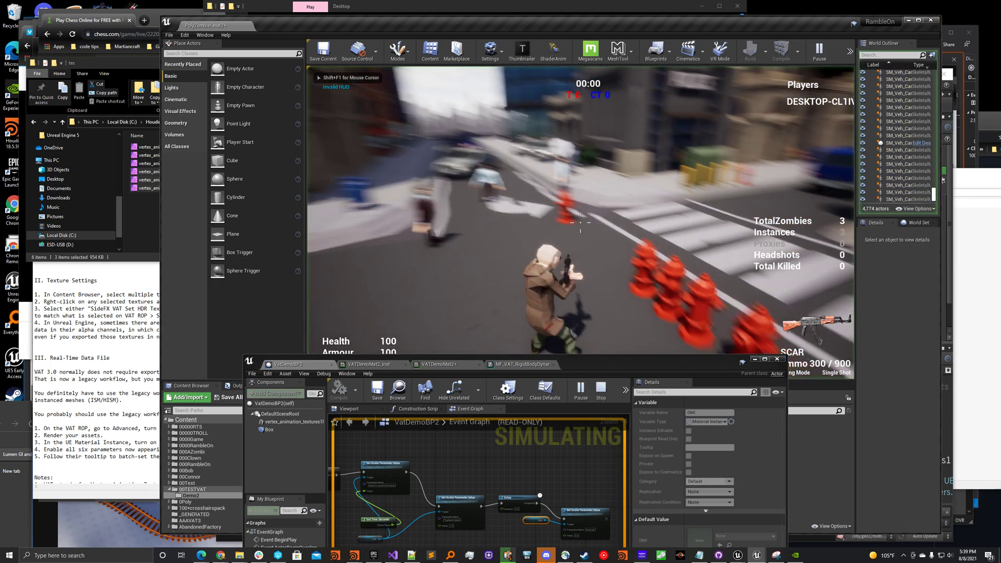
{"action": "left_click", "coordinate": [581, 223]}
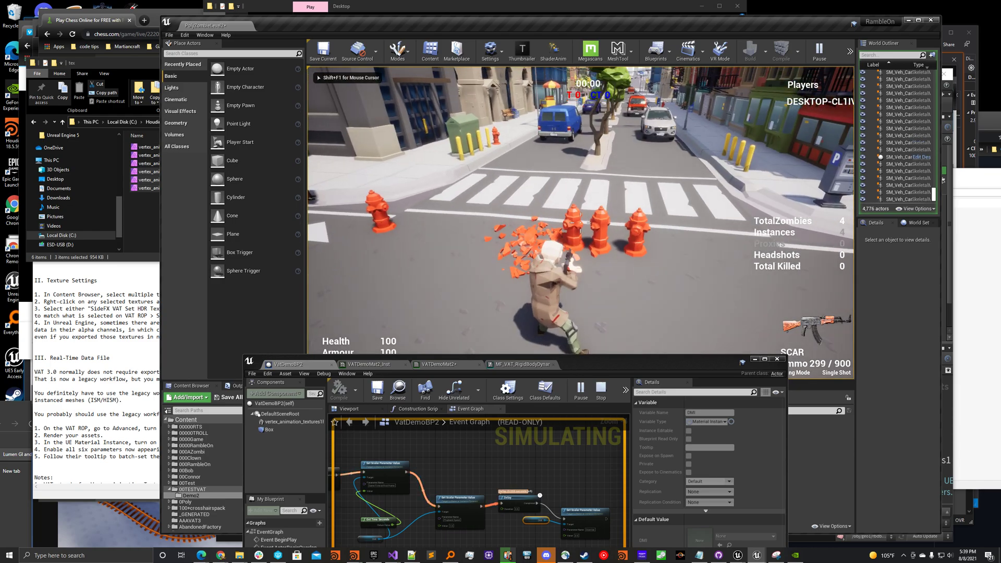
{"action": "left_click", "coordinate": [581, 223]}
{"action": "left_click", "coordinate": [580, 223]}
{"action": "left_click", "coordinate": [580, 223]}
{"action": "left_click", "coordinate": [581, 223]}
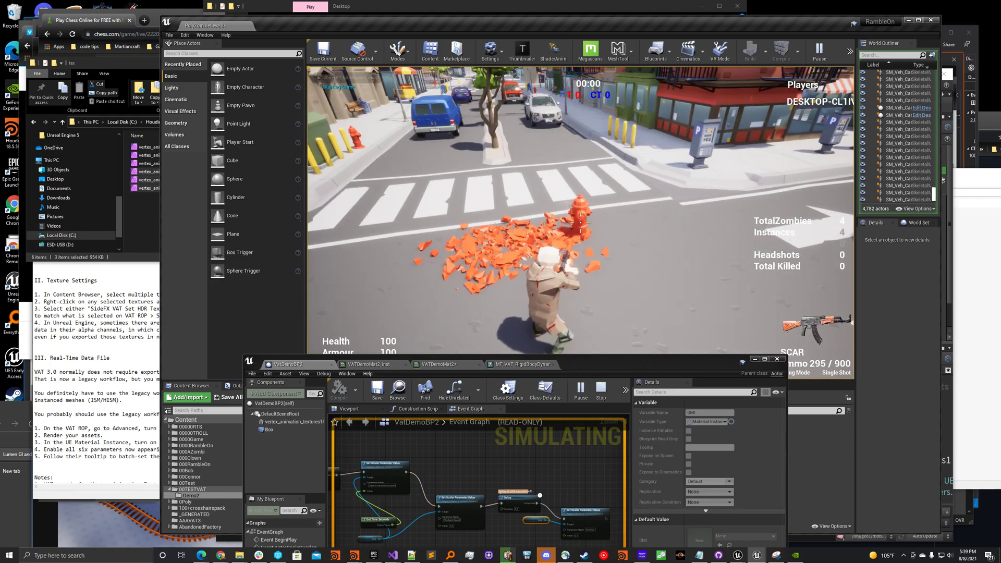
{"action": "left_click", "coordinate": [580, 222]}
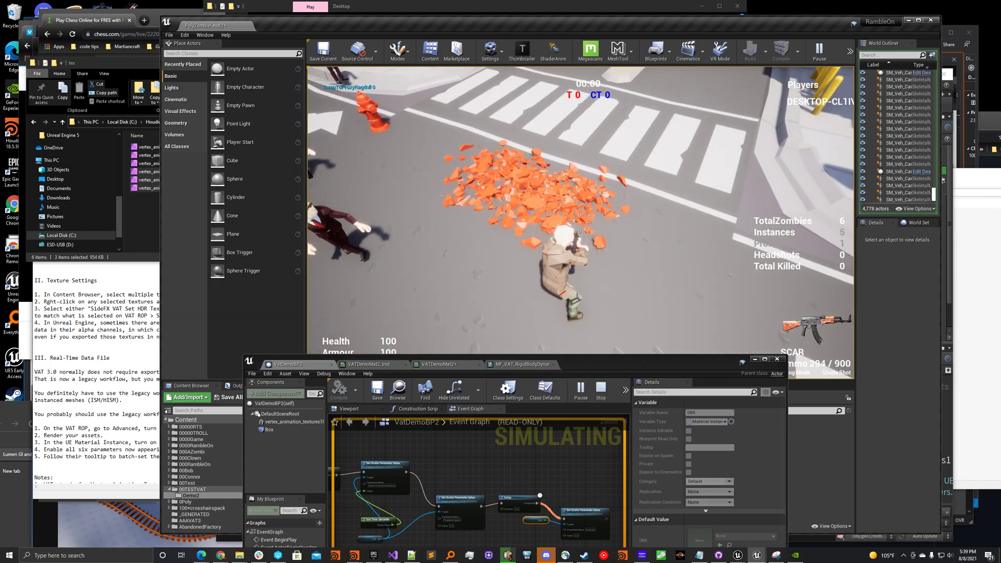
{"action": "key", "text": "s"}
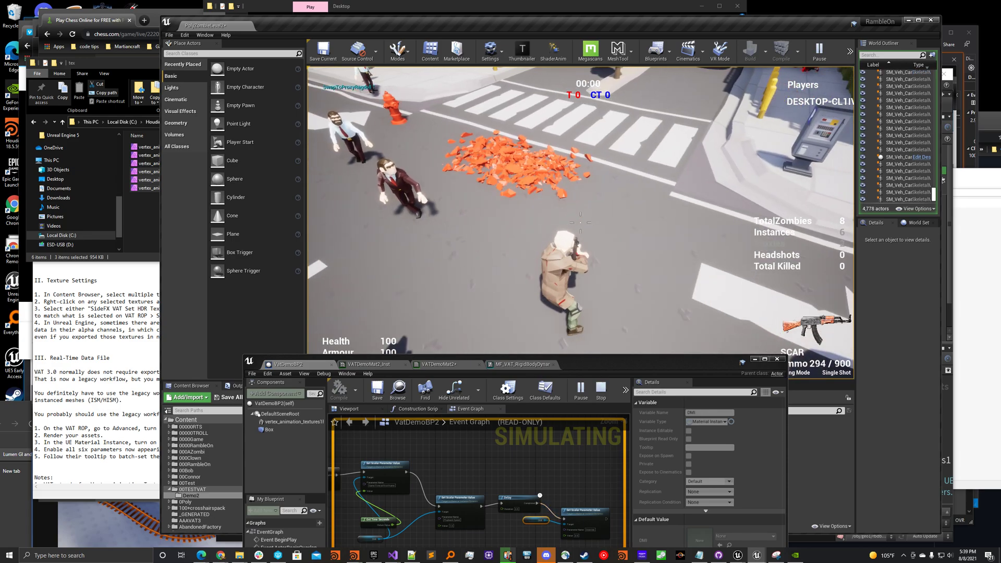
{"action": "key", "text": "Escape"}
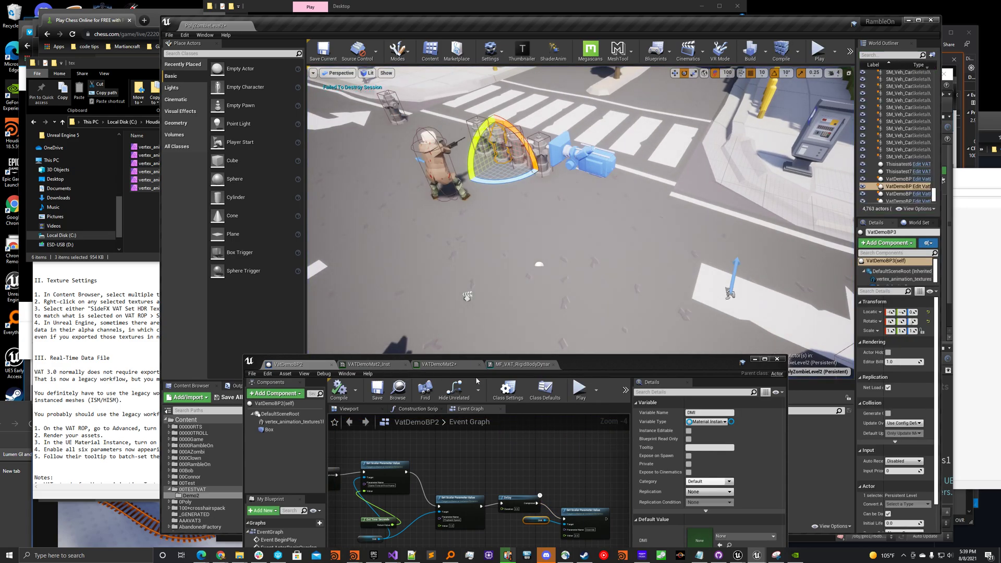
{"action": "left_click_drag", "start_coordinate": [611, 362], "coordinate": [581, 88]}
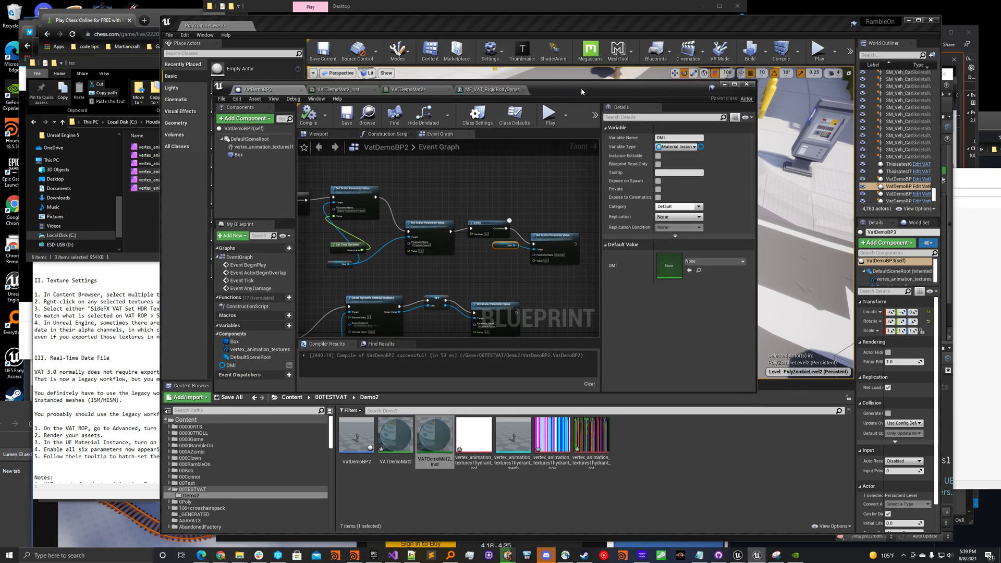